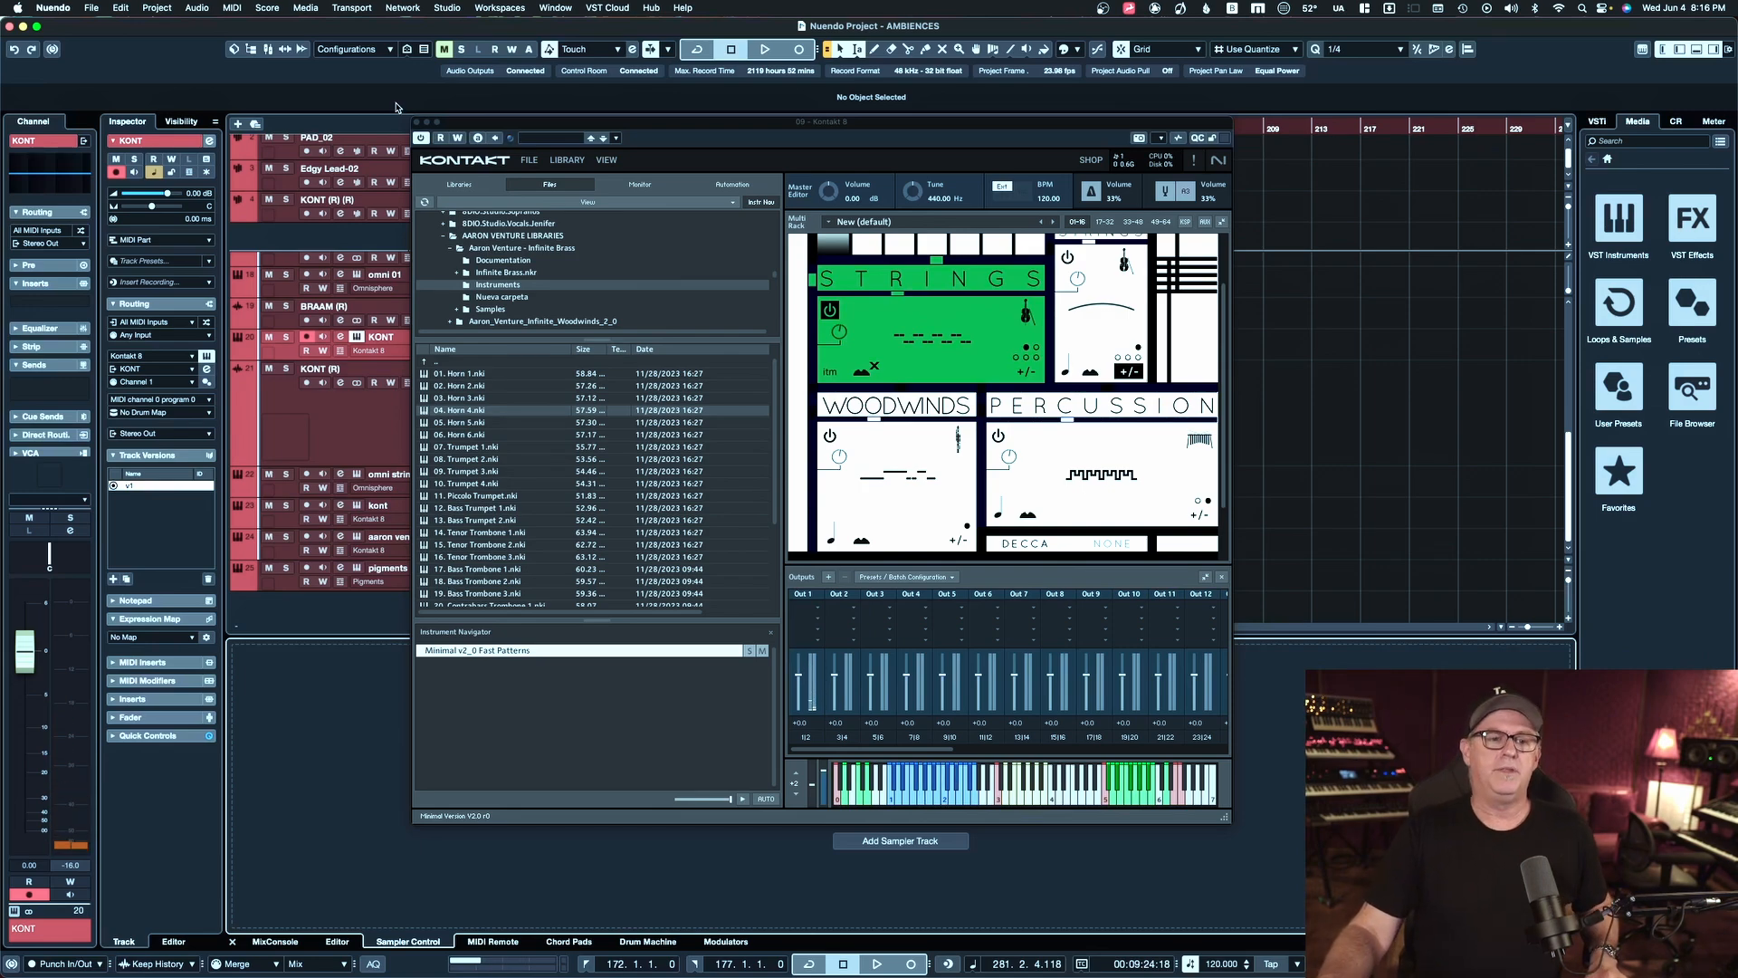
# Enable the second strings section and the woodwinds section of the Minimal instrument
pyautogui.moveTo(534, 121); pyautogui.dragTo(534, 121)
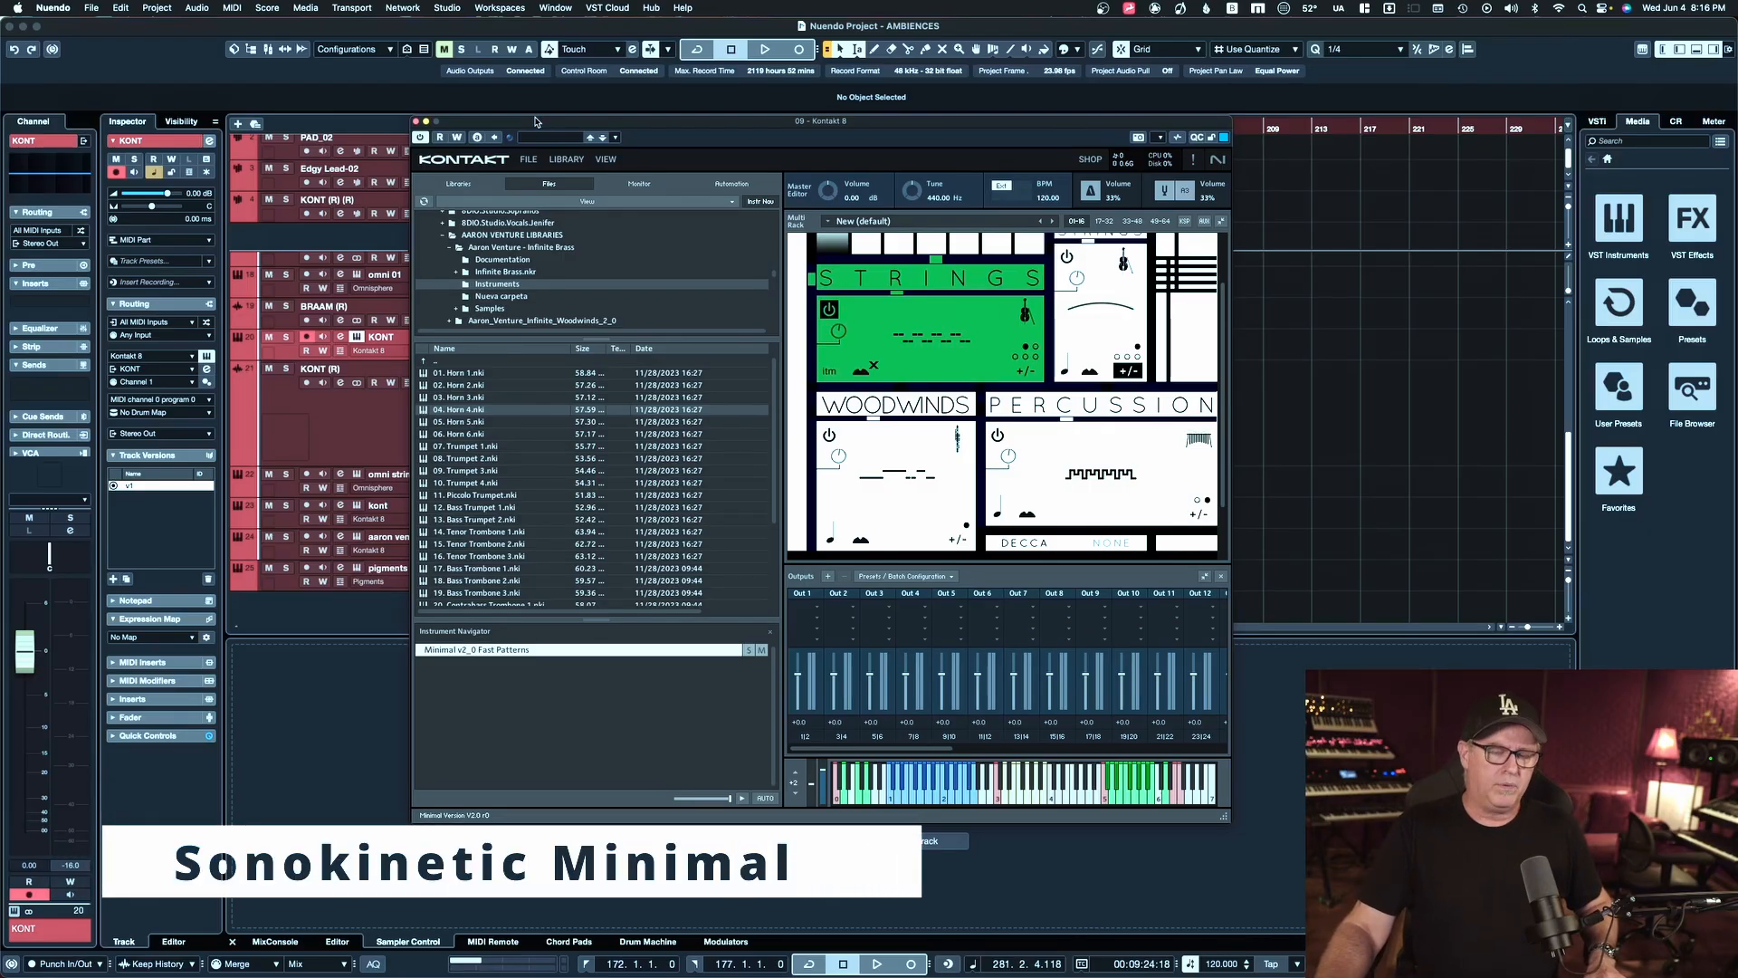
pyautogui.click(1066, 257)
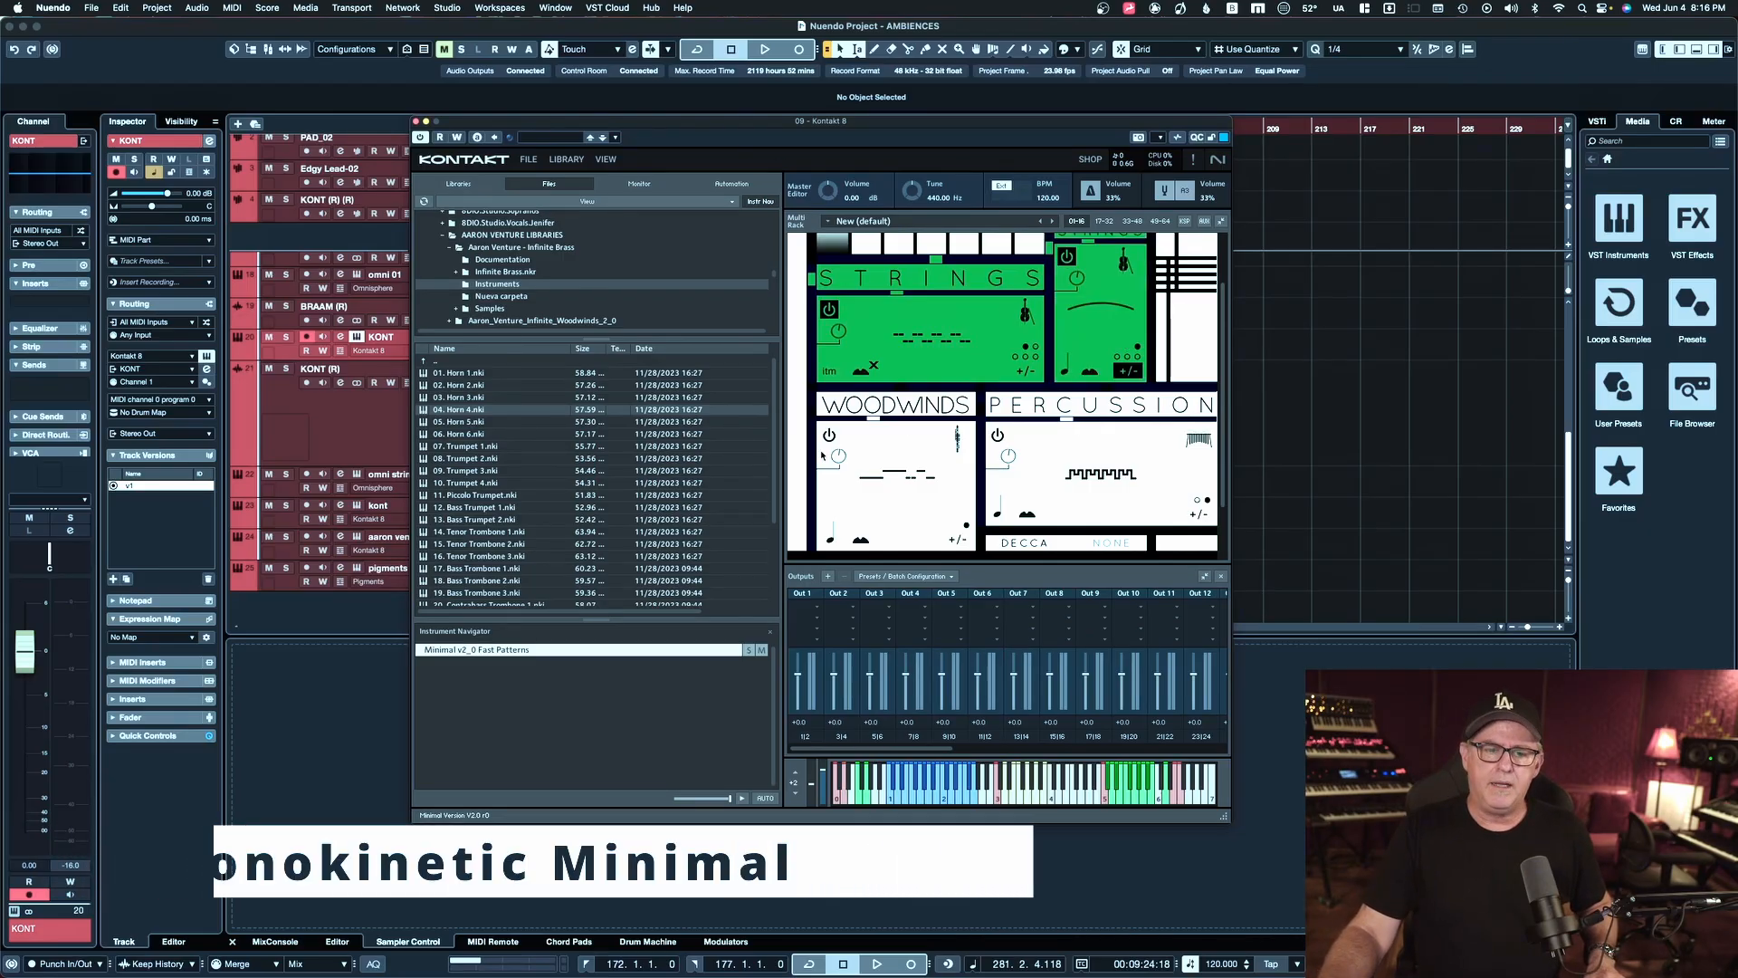
pyautogui.click(830, 435)
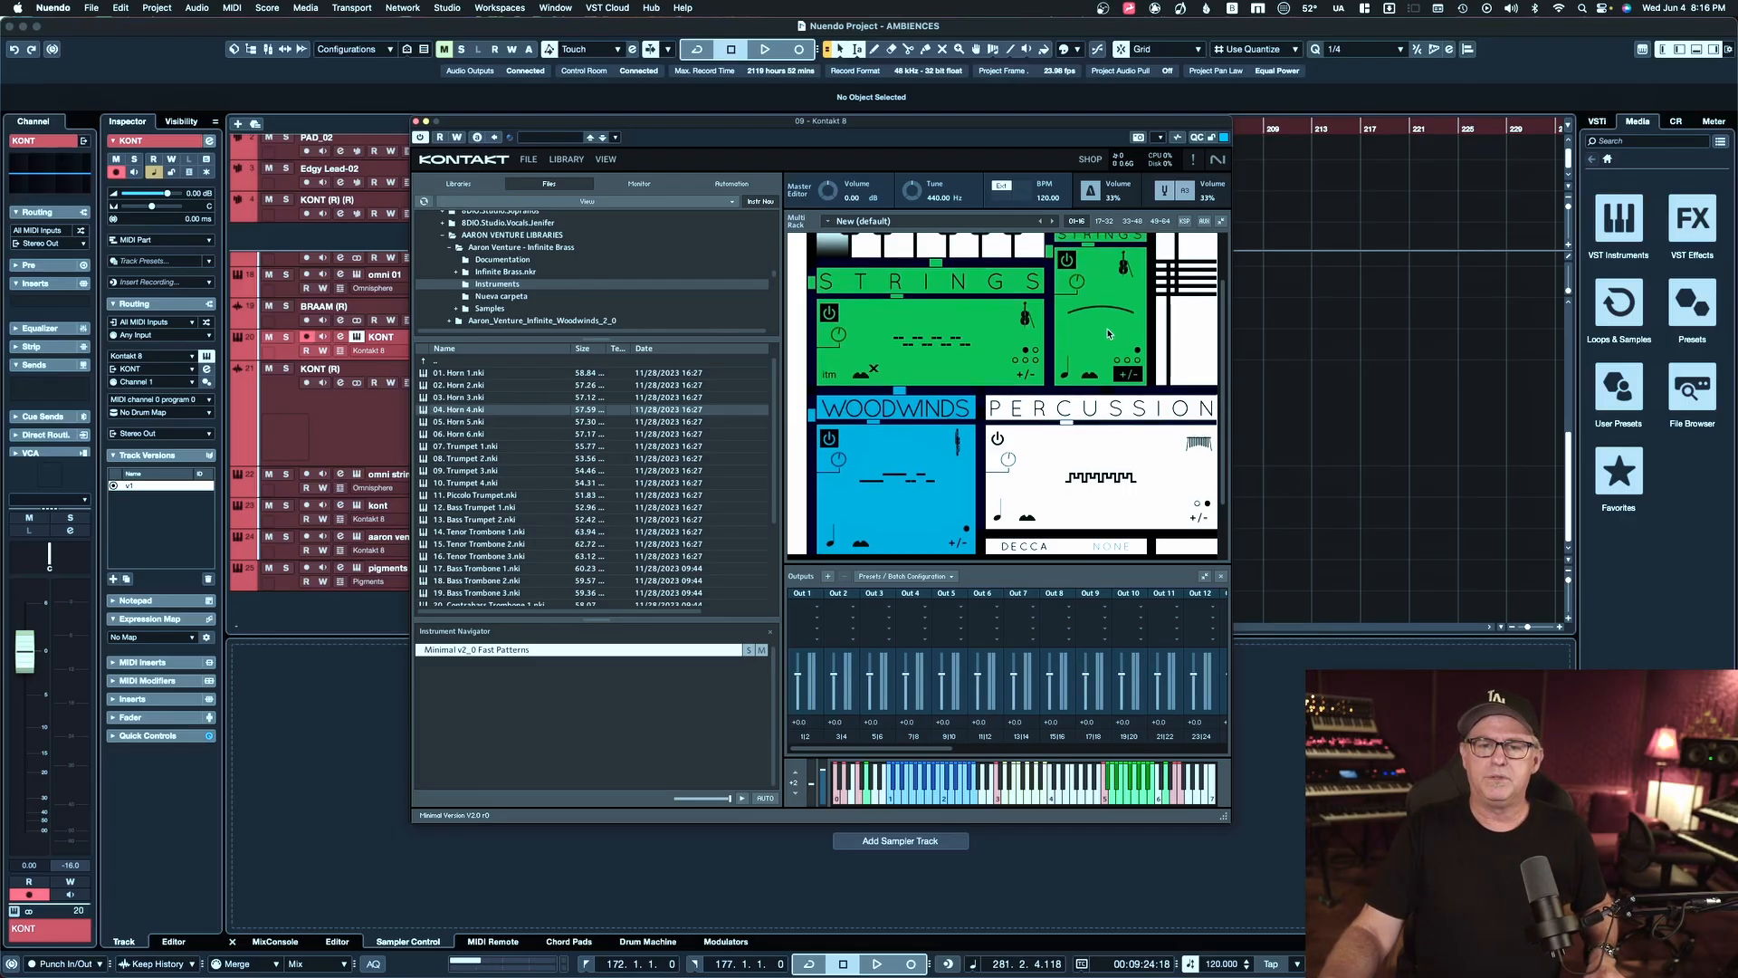
# Switch the second strings section to brass and assign it the phrase pattern shown as a single long arc
pyautogui.scroll(2, 1106, 326)
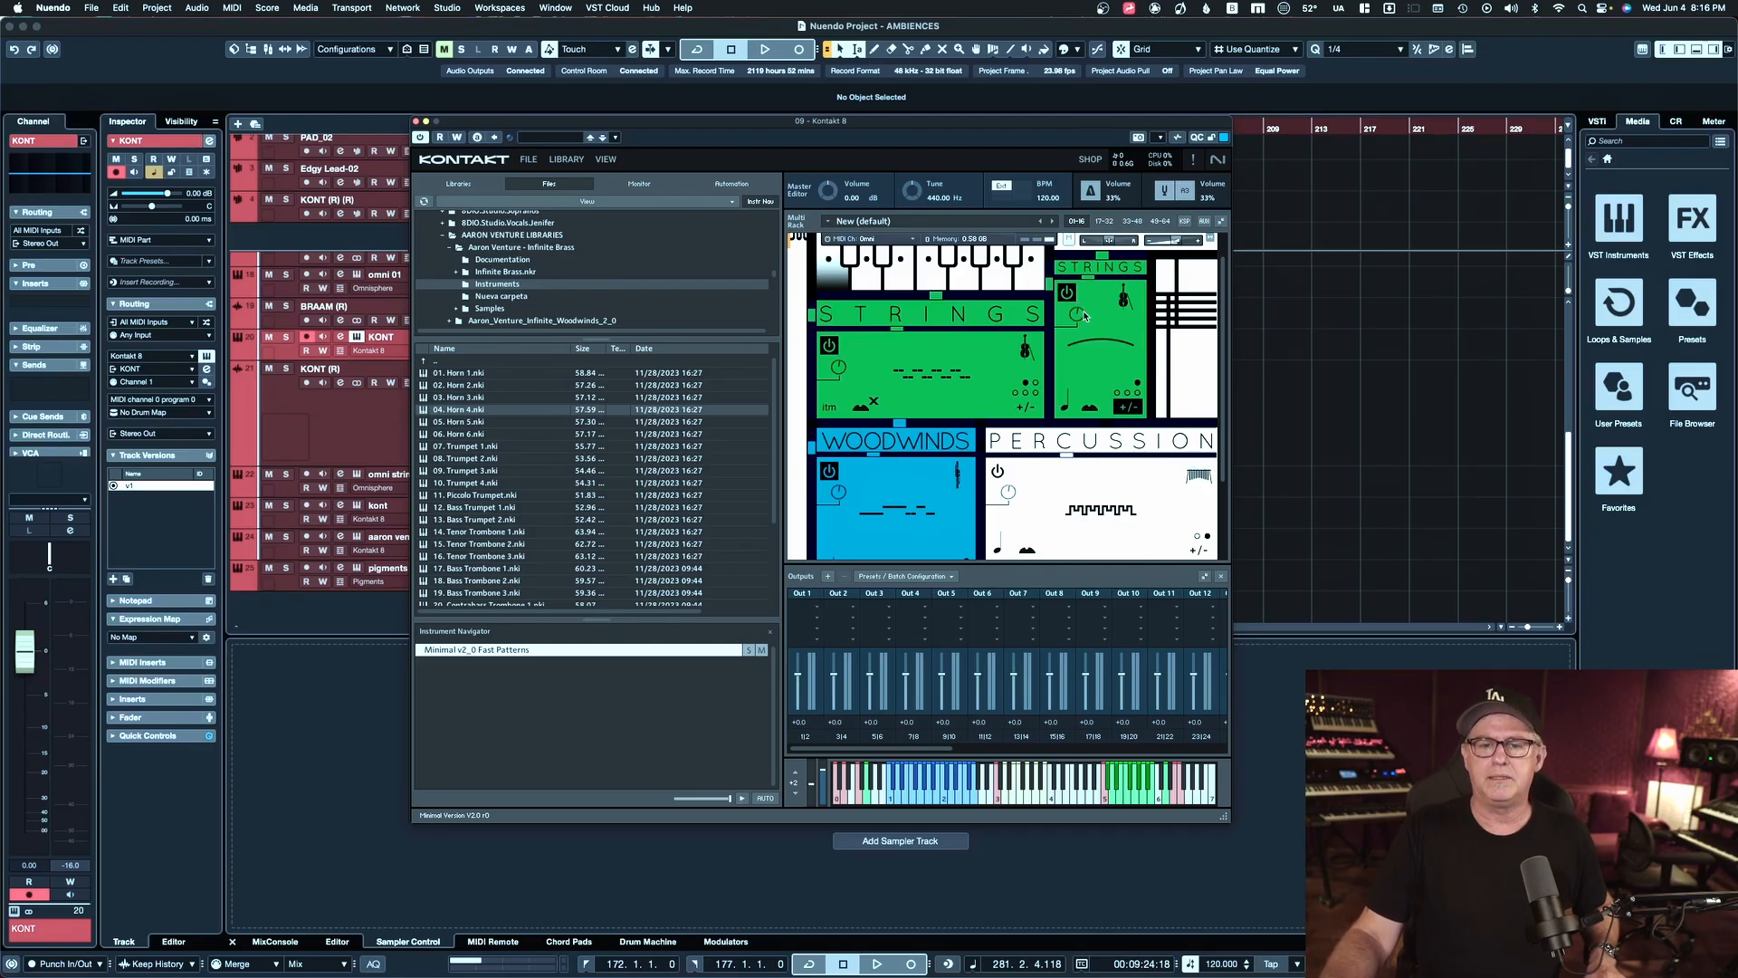
pyautogui.click(1124, 301)
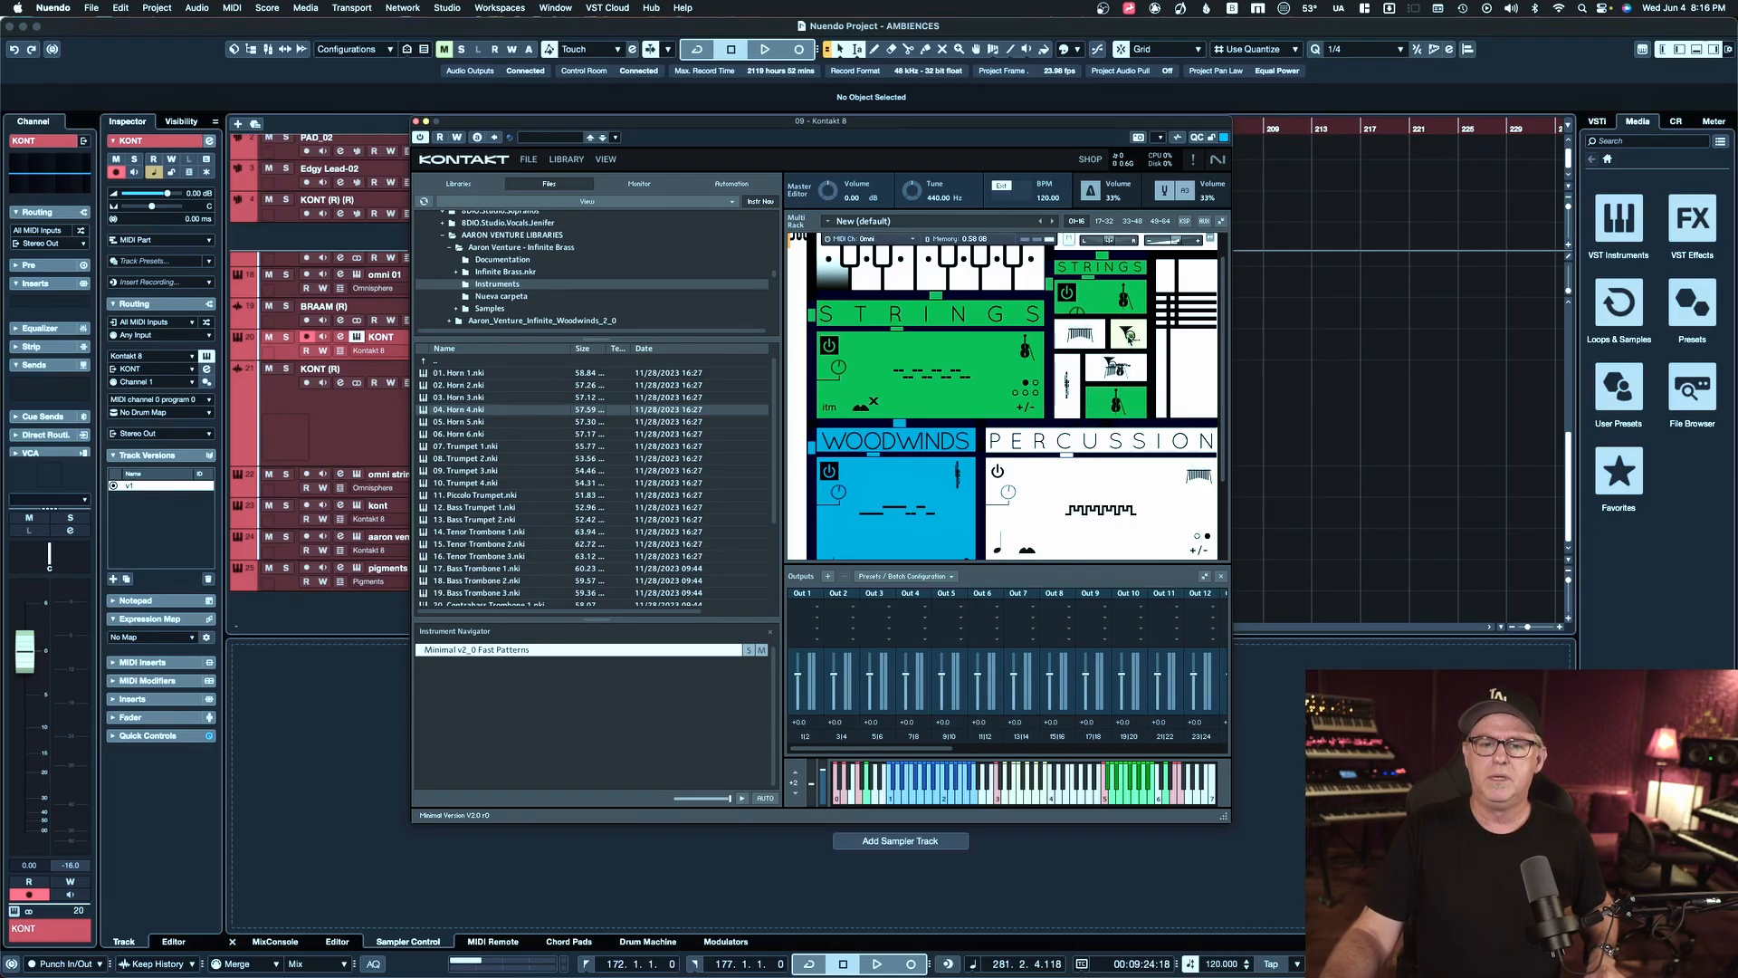
pyautogui.click(1129, 336)
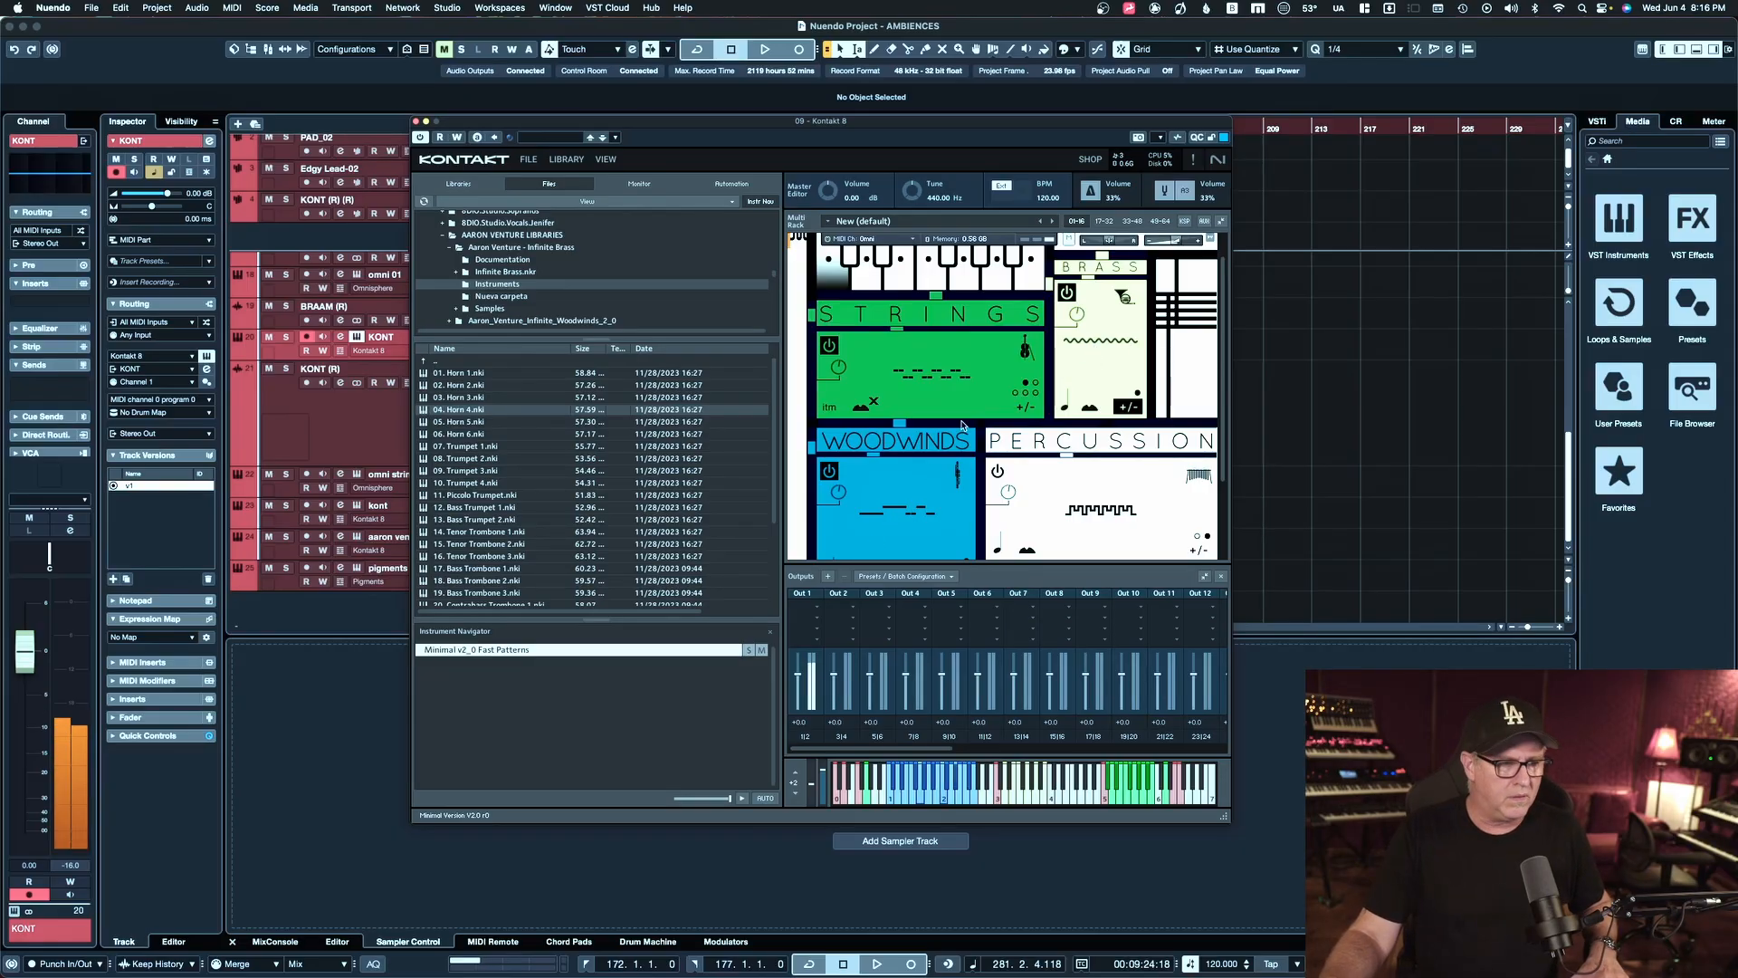
pyautogui.click(1099, 340)
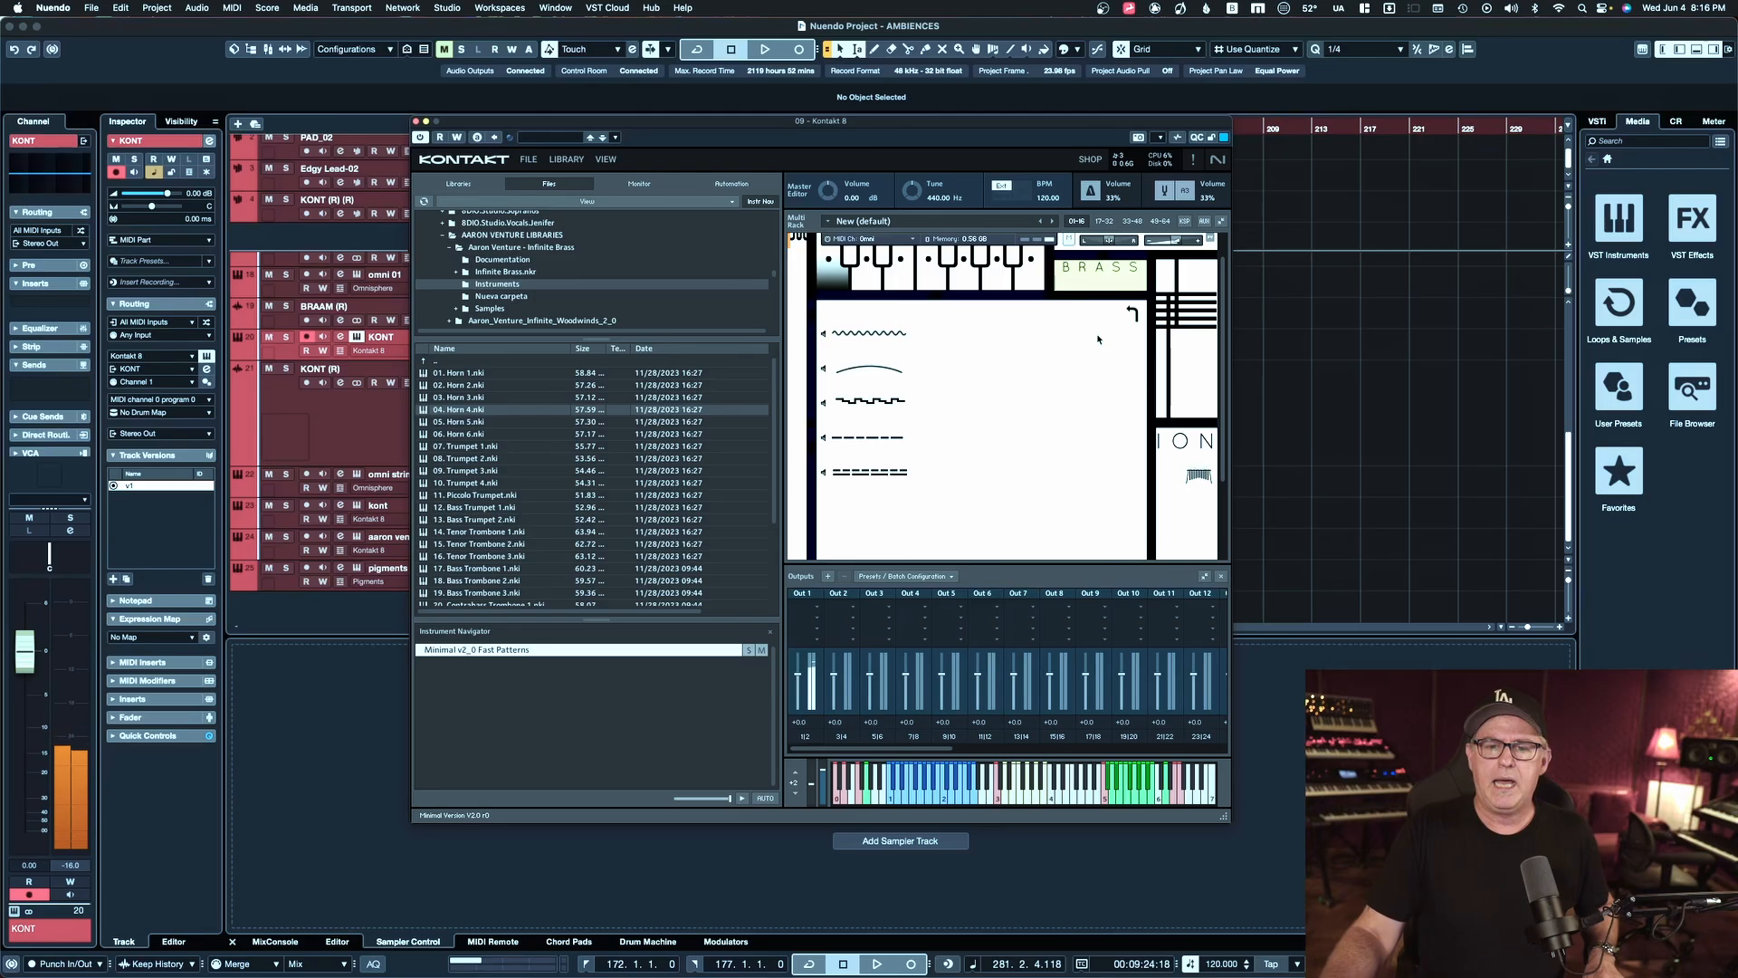
pyautogui.click(858, 373)
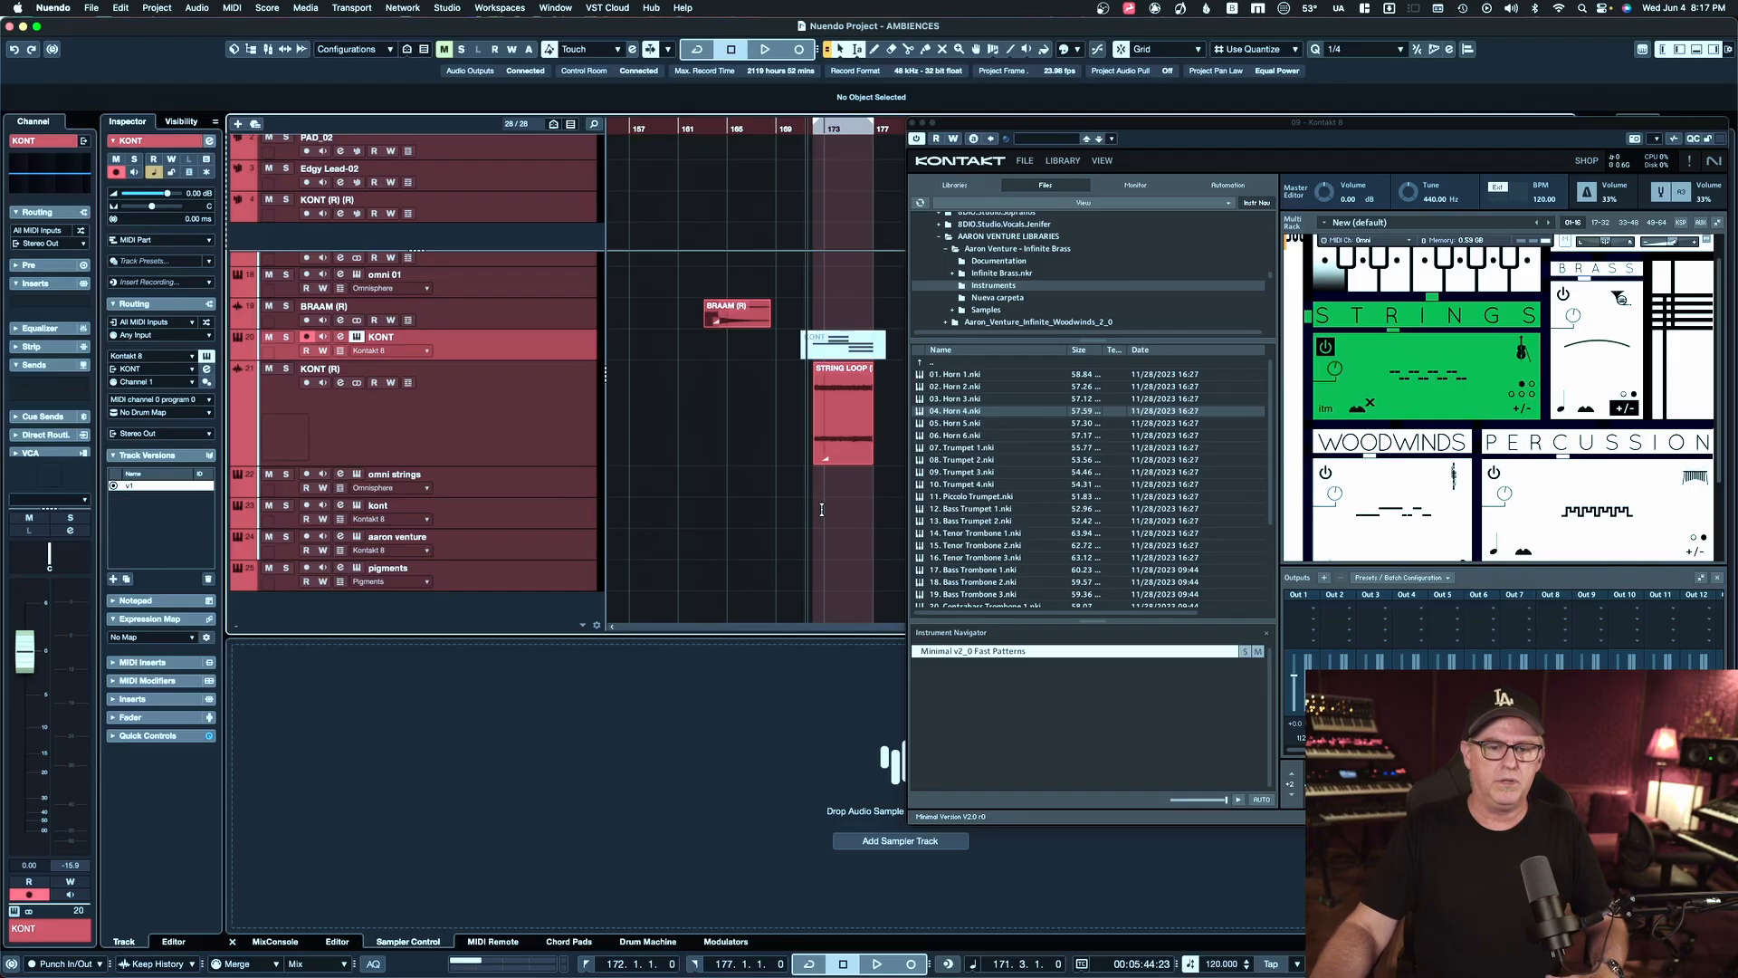
# Audition the STRING LOOP audio clip and load it into a new sampler track
pyautogui.press('space')
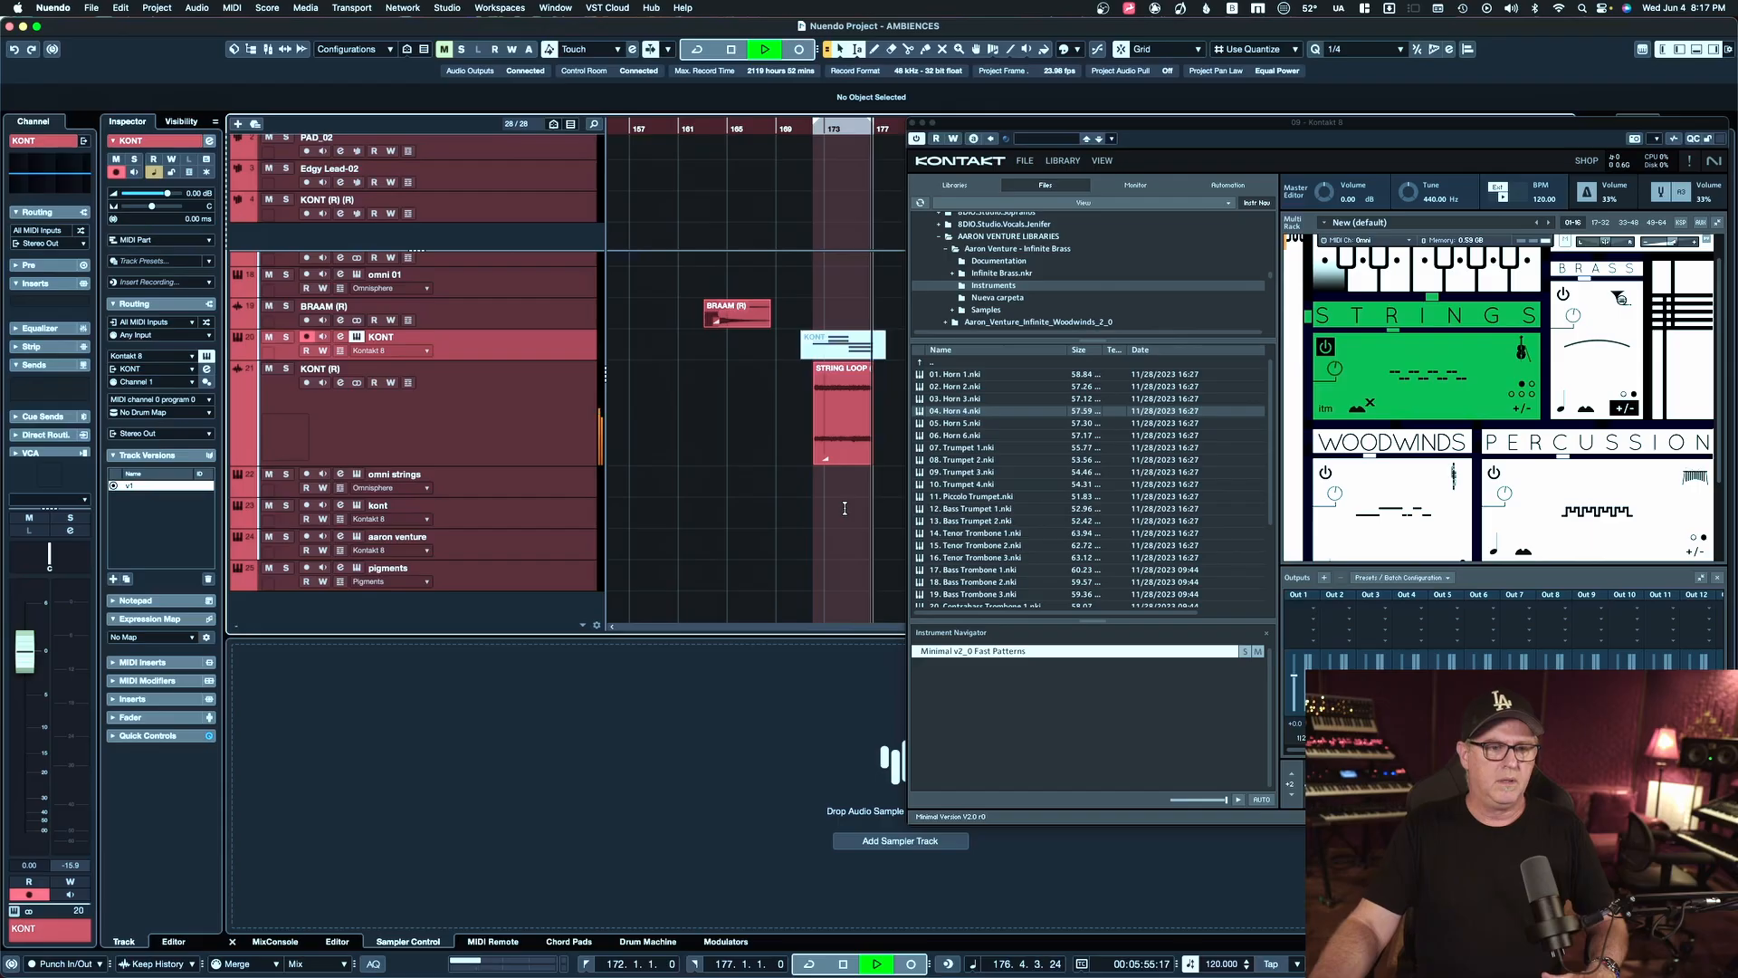
pyautogui.press('space')
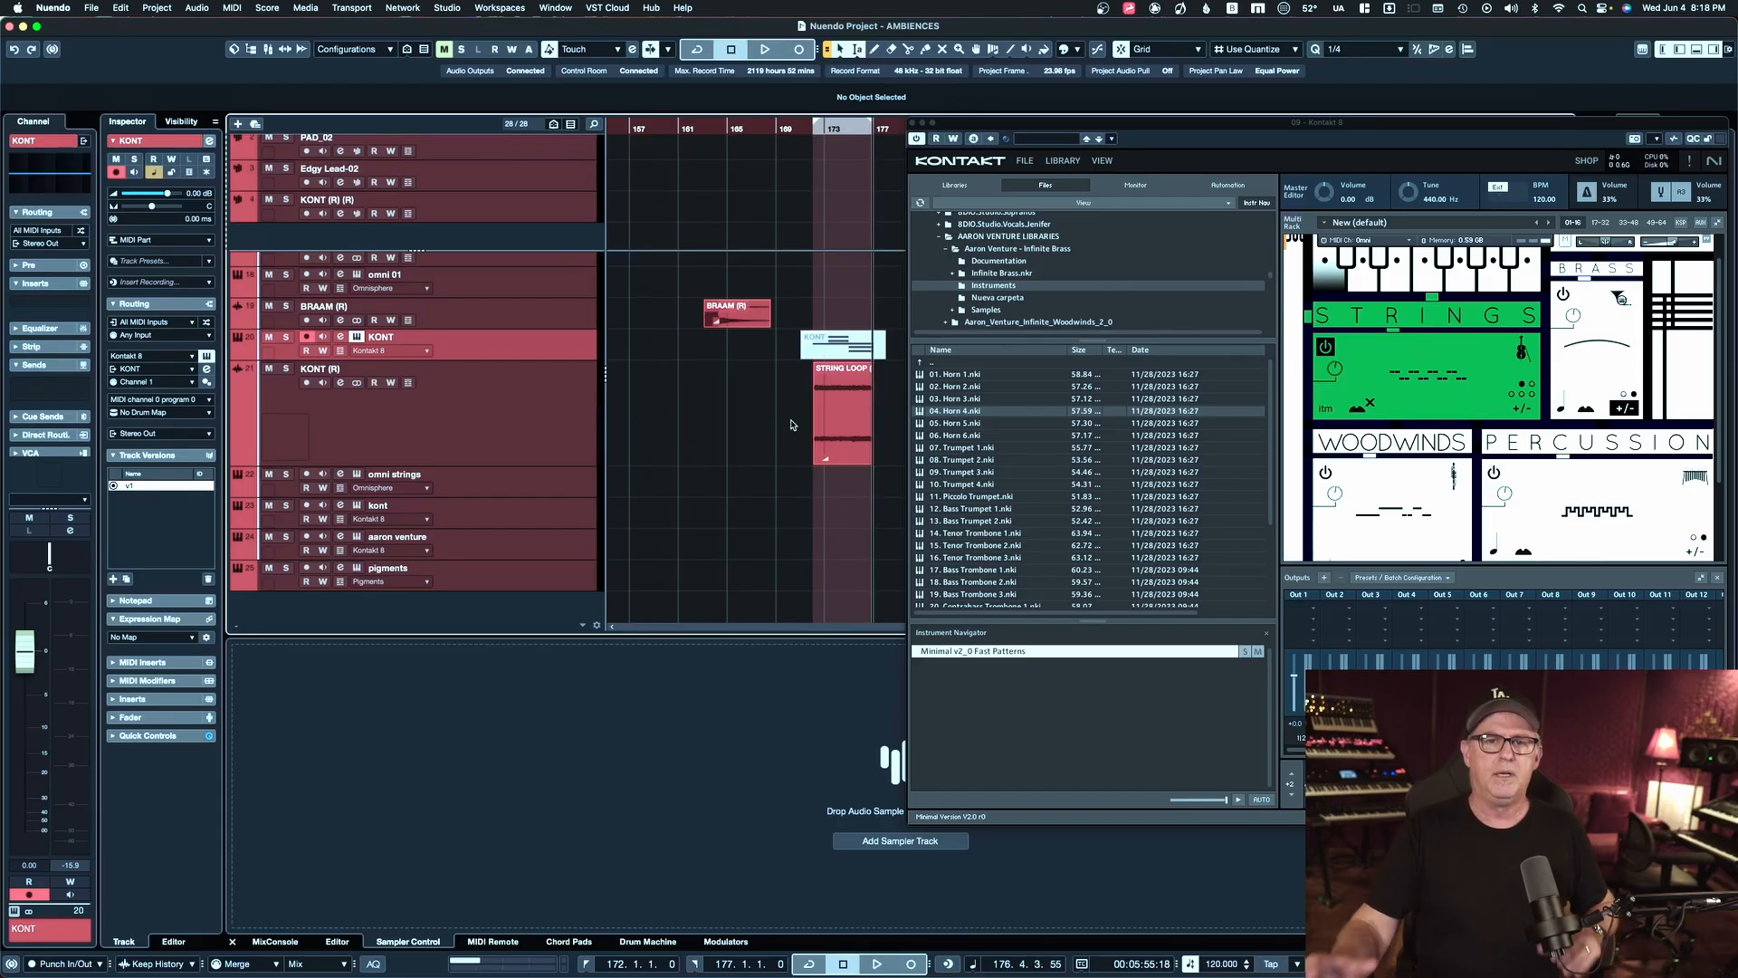
pyautogui.click(841, 429)
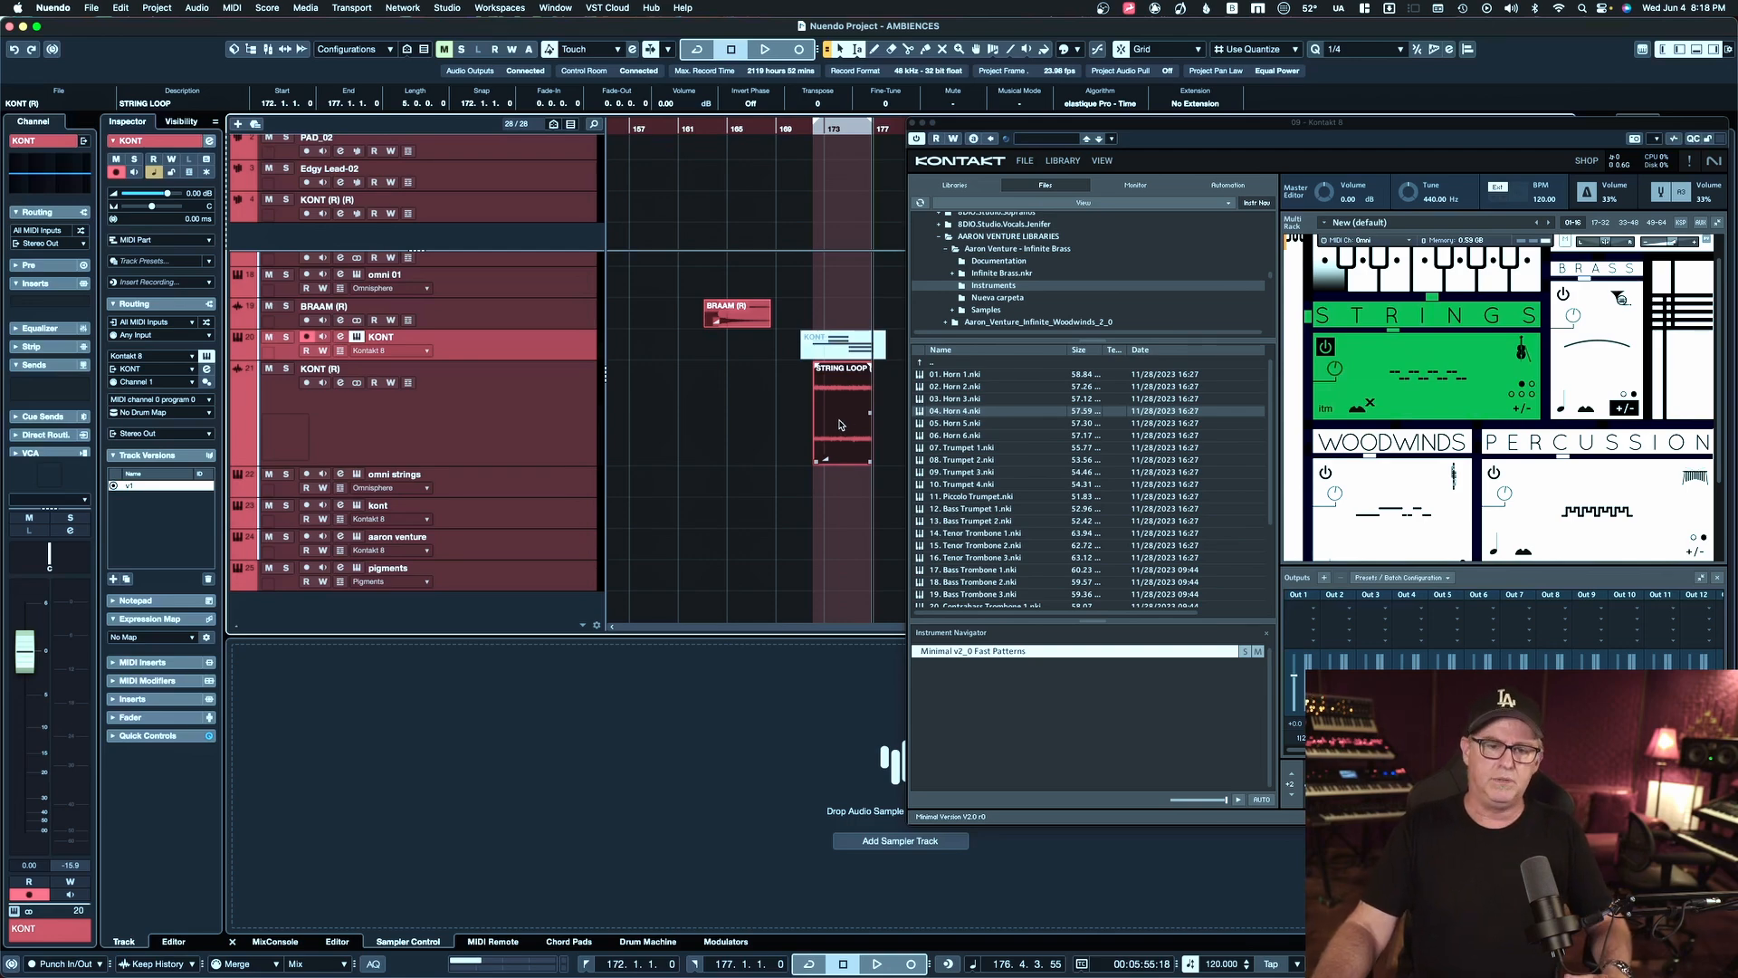
pyautogui.moveTo(839, 425); pyautogui.dragTo(741, 789)
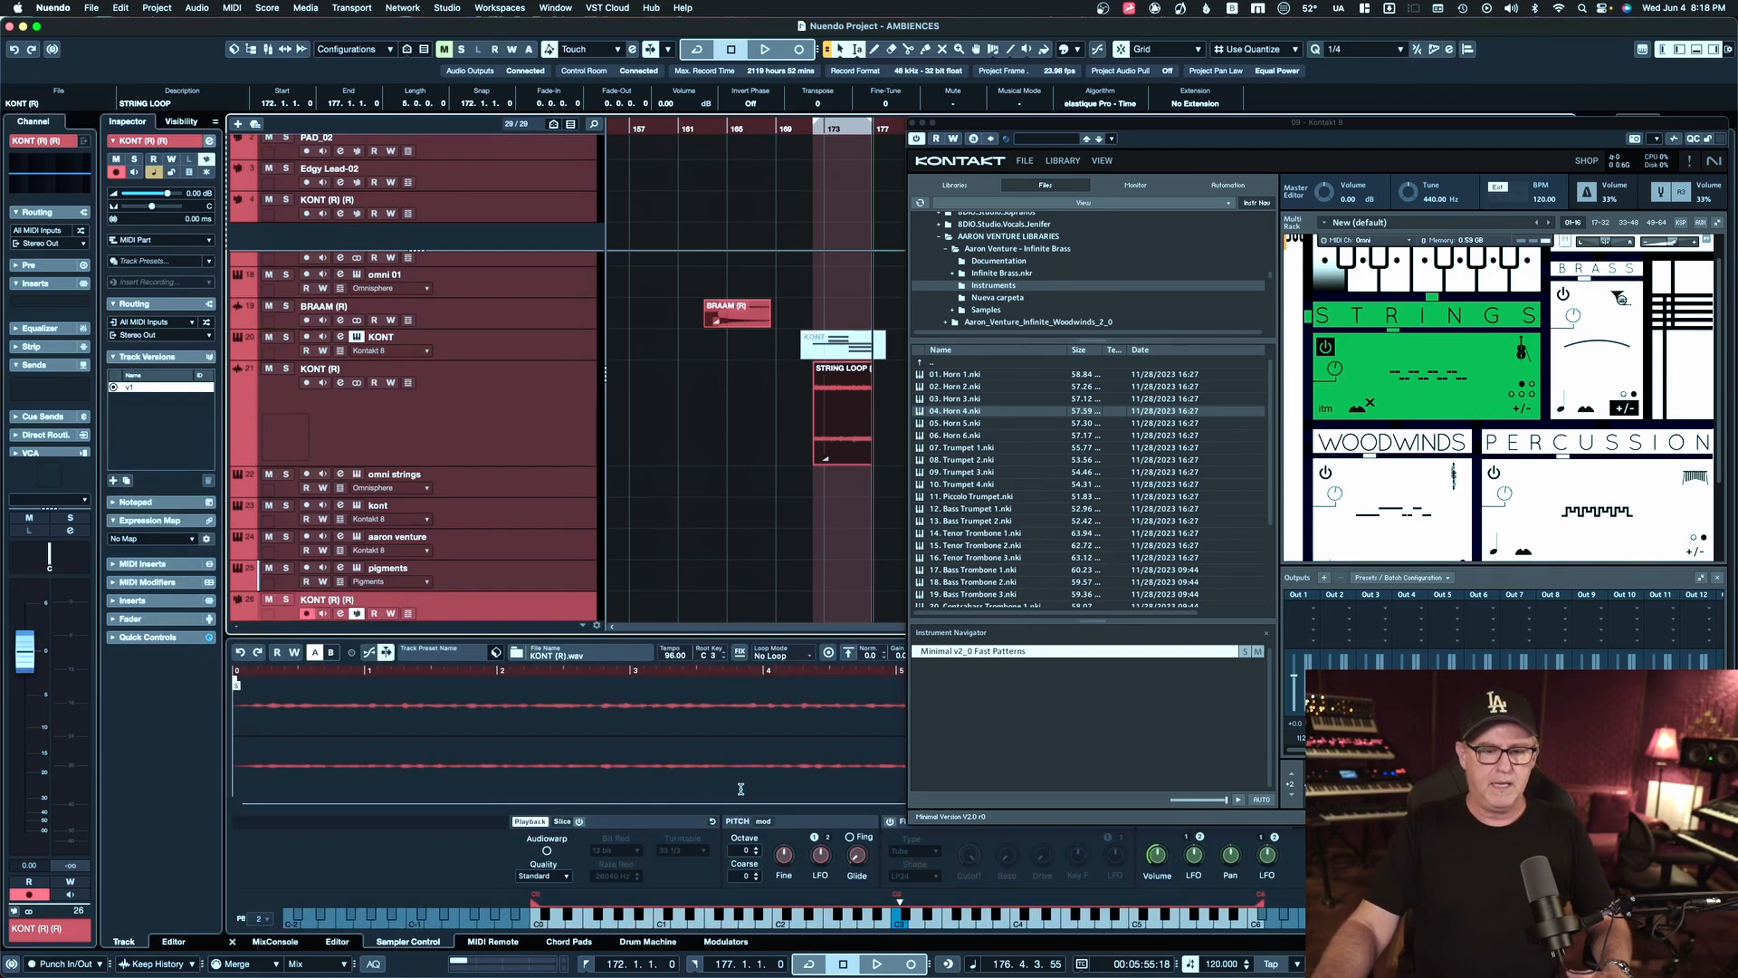
pyautogui.moveTo(1068, 126); pyautogui.dragTo(1115, 120)
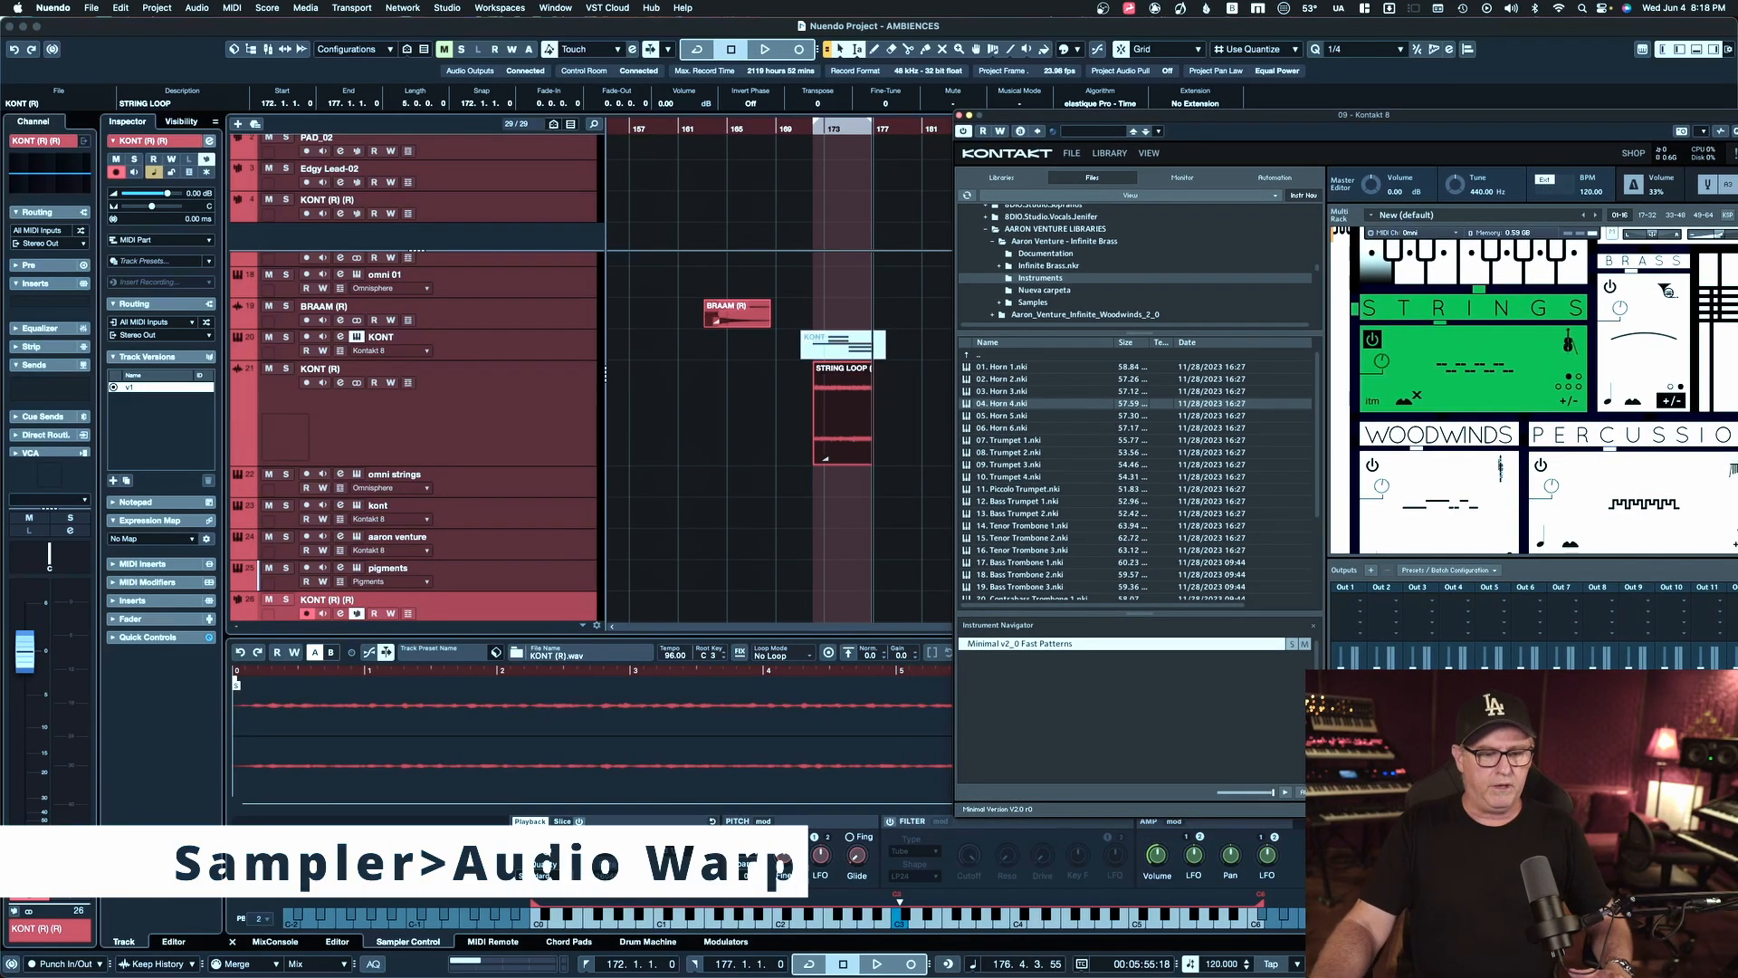
# Enable AudioWarp and the filter for the loaded string sample and adjust the filter cutoff
pyautogui.click(548, 854)
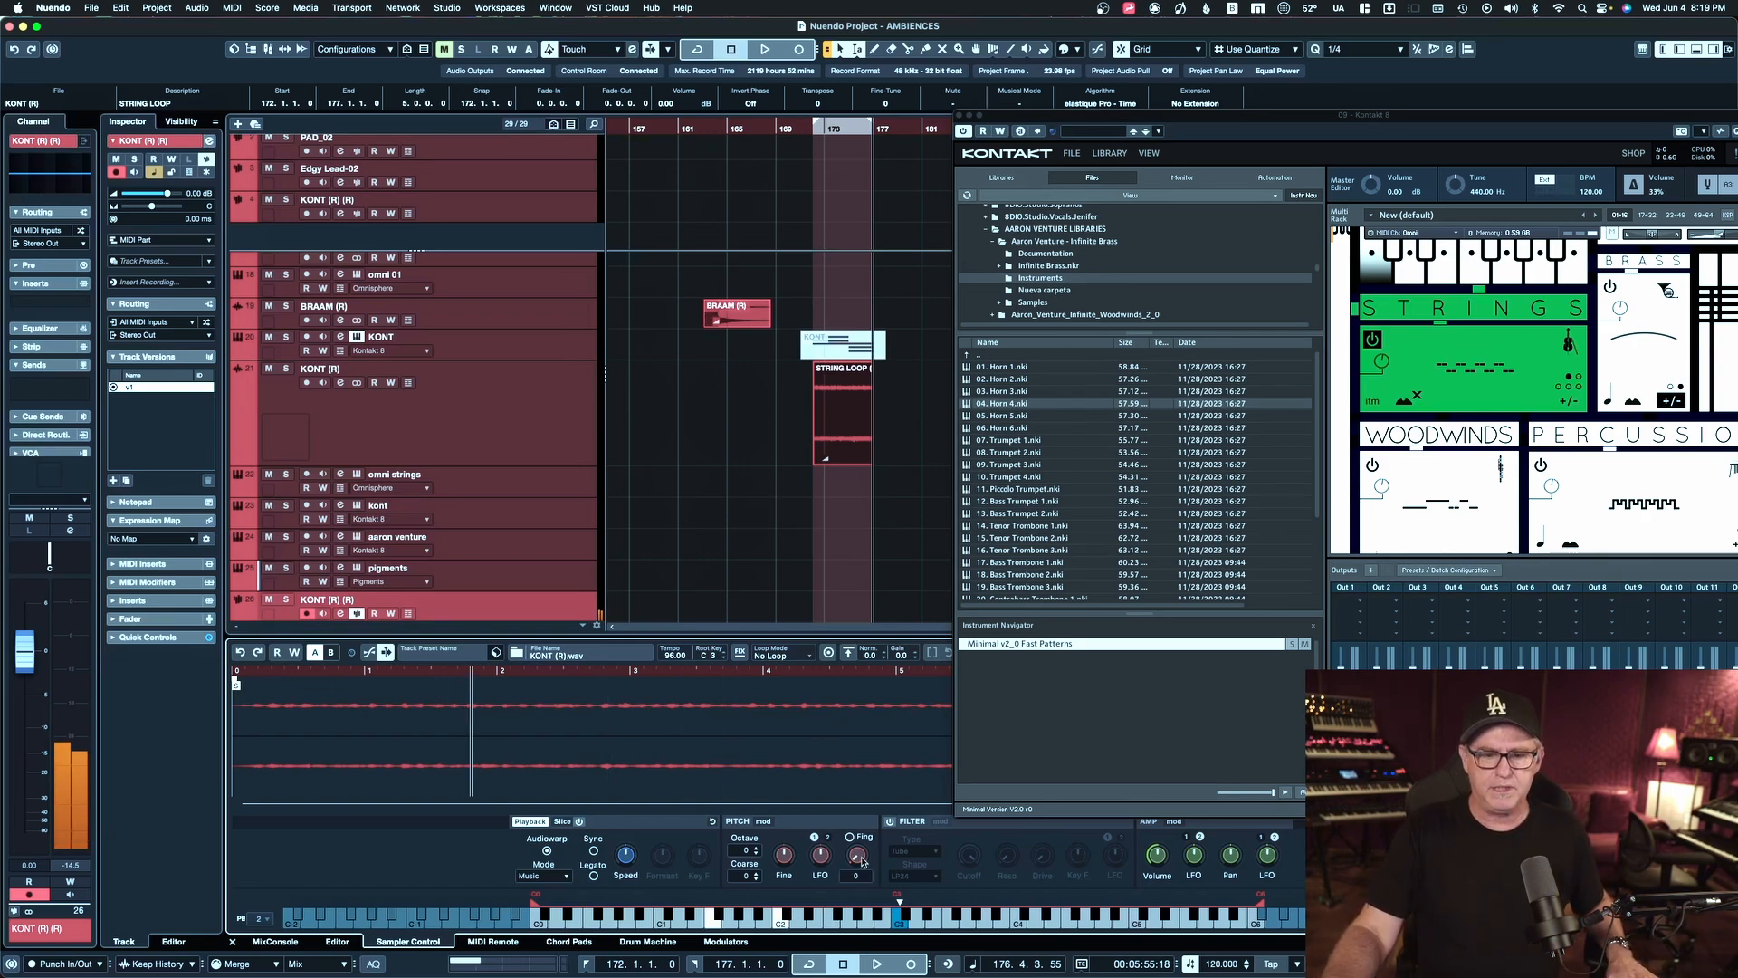
pyautogui.click(890, 821)
pyautogui.moveTo(967, 857)
pyautogui.mouseDown()
pyautogui.moveTo(951, 906)
pyautogui.moveTo(971, 861)
pyautogui.mouseUp()
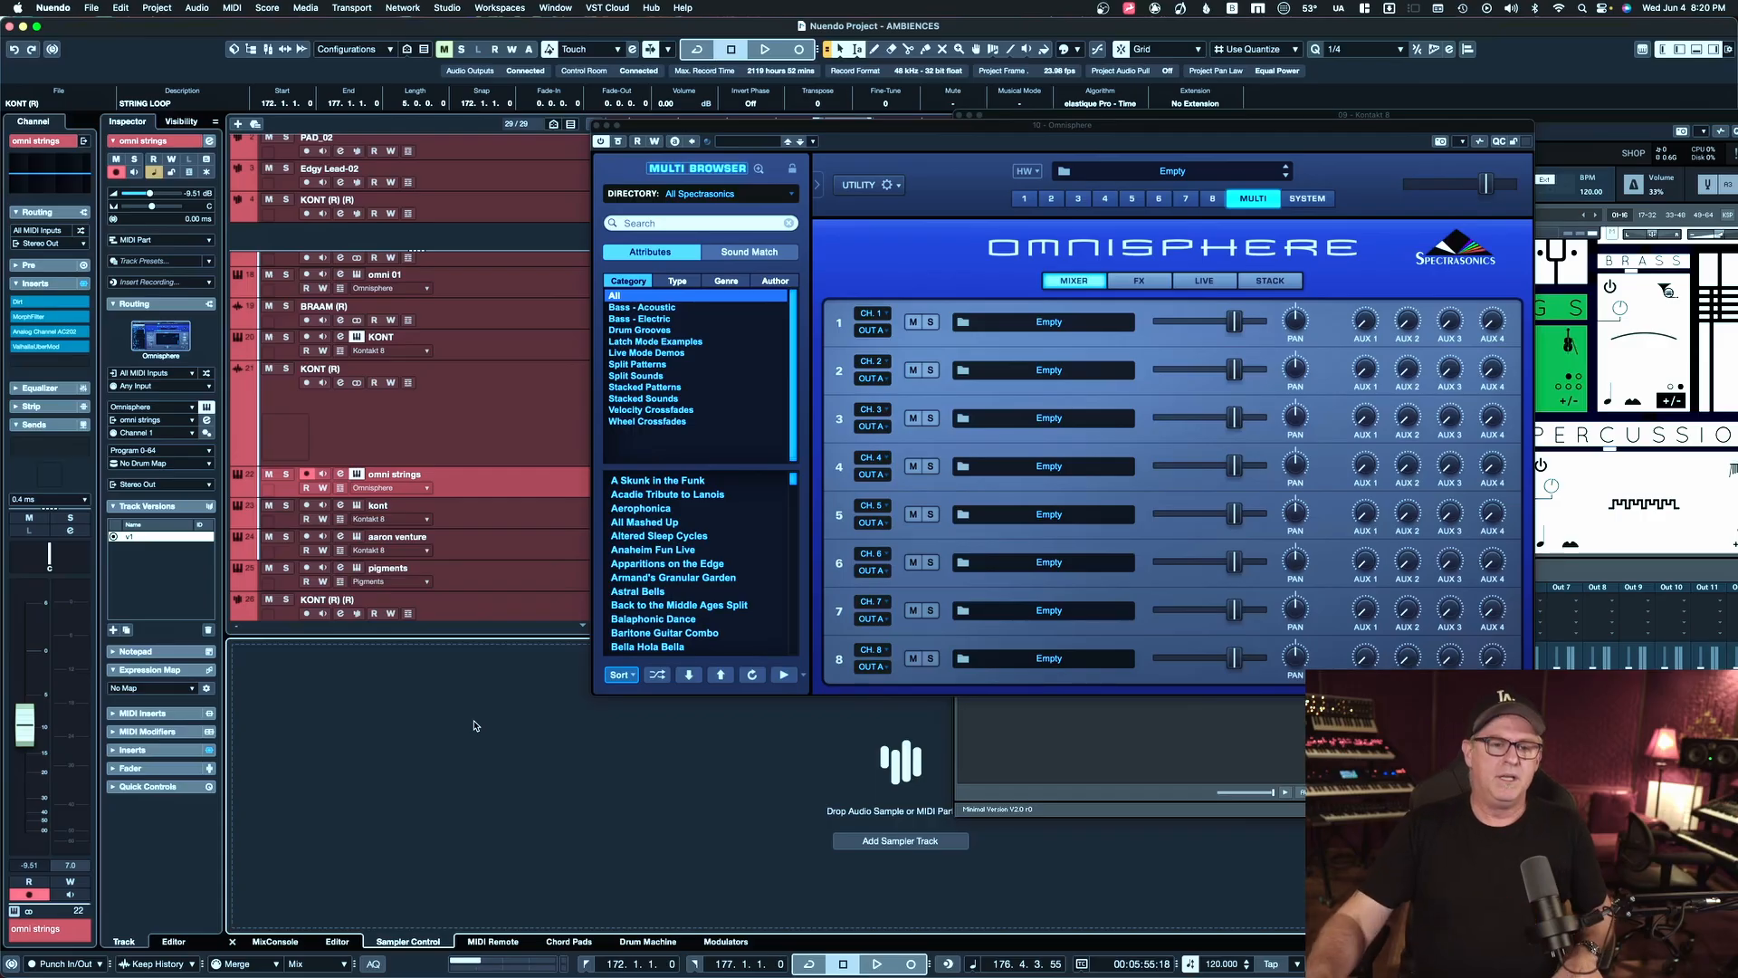
# Clear the current multi in Omnisphere on the omni strings track
pyautogui.moveTo(903, 120); pyautogui.dragTo(881, 129)
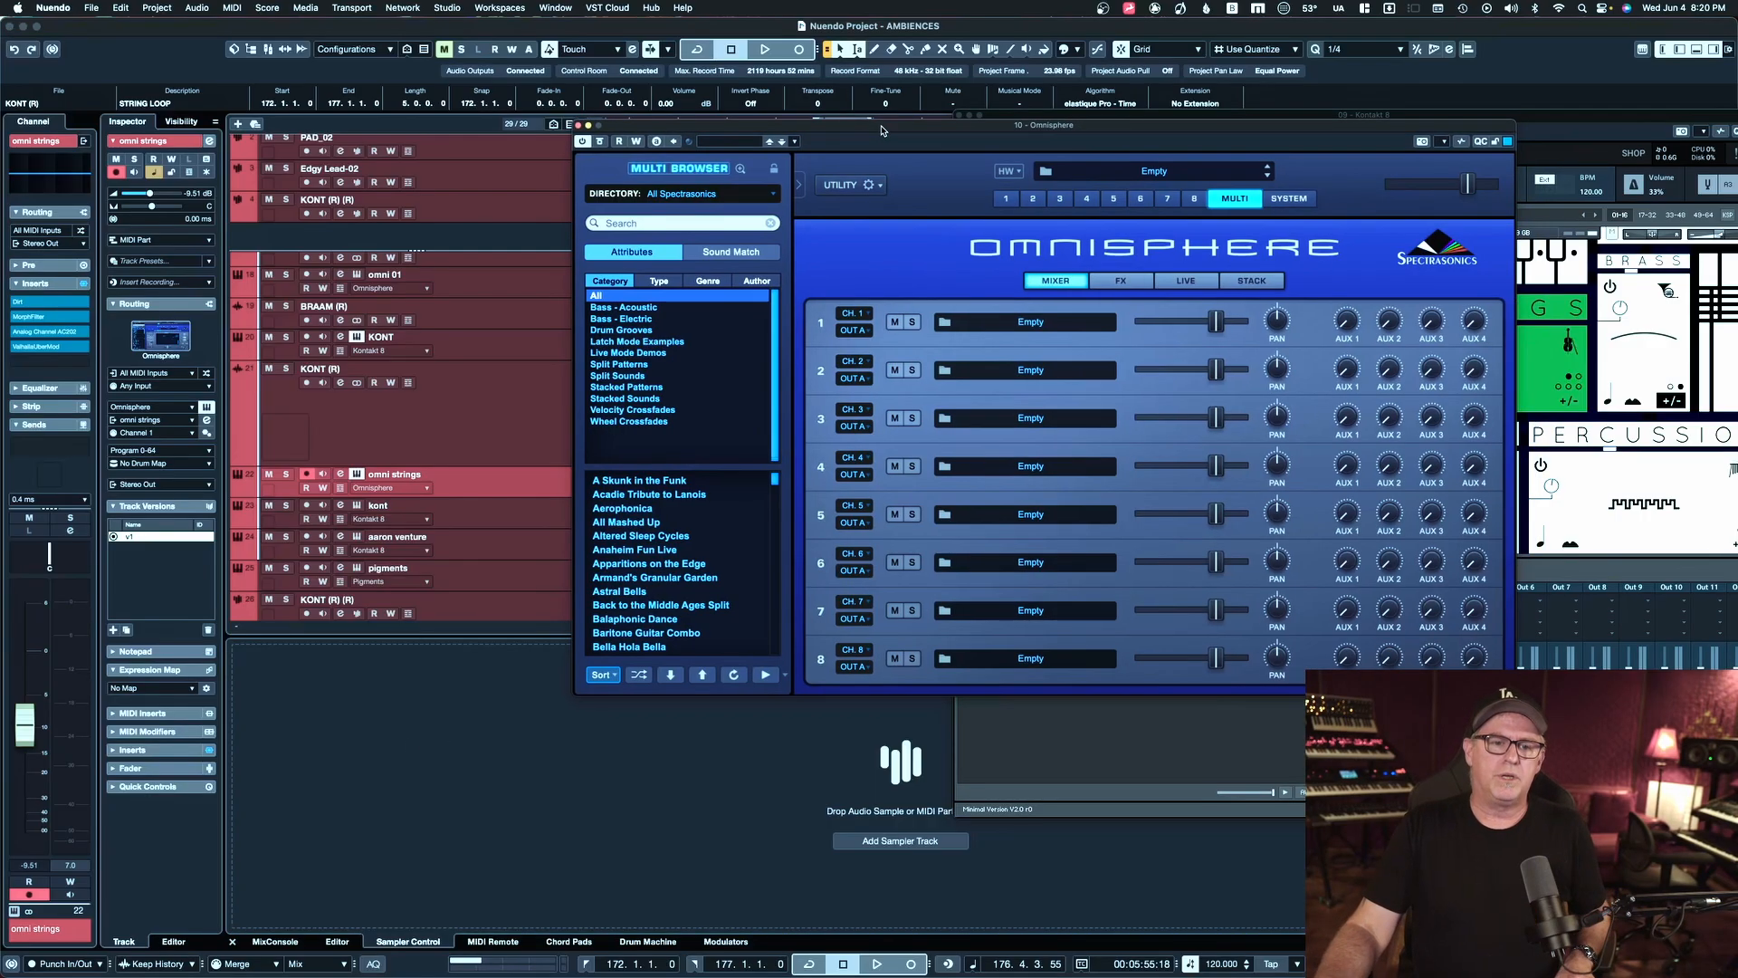
pyautogui.click(875, 190)
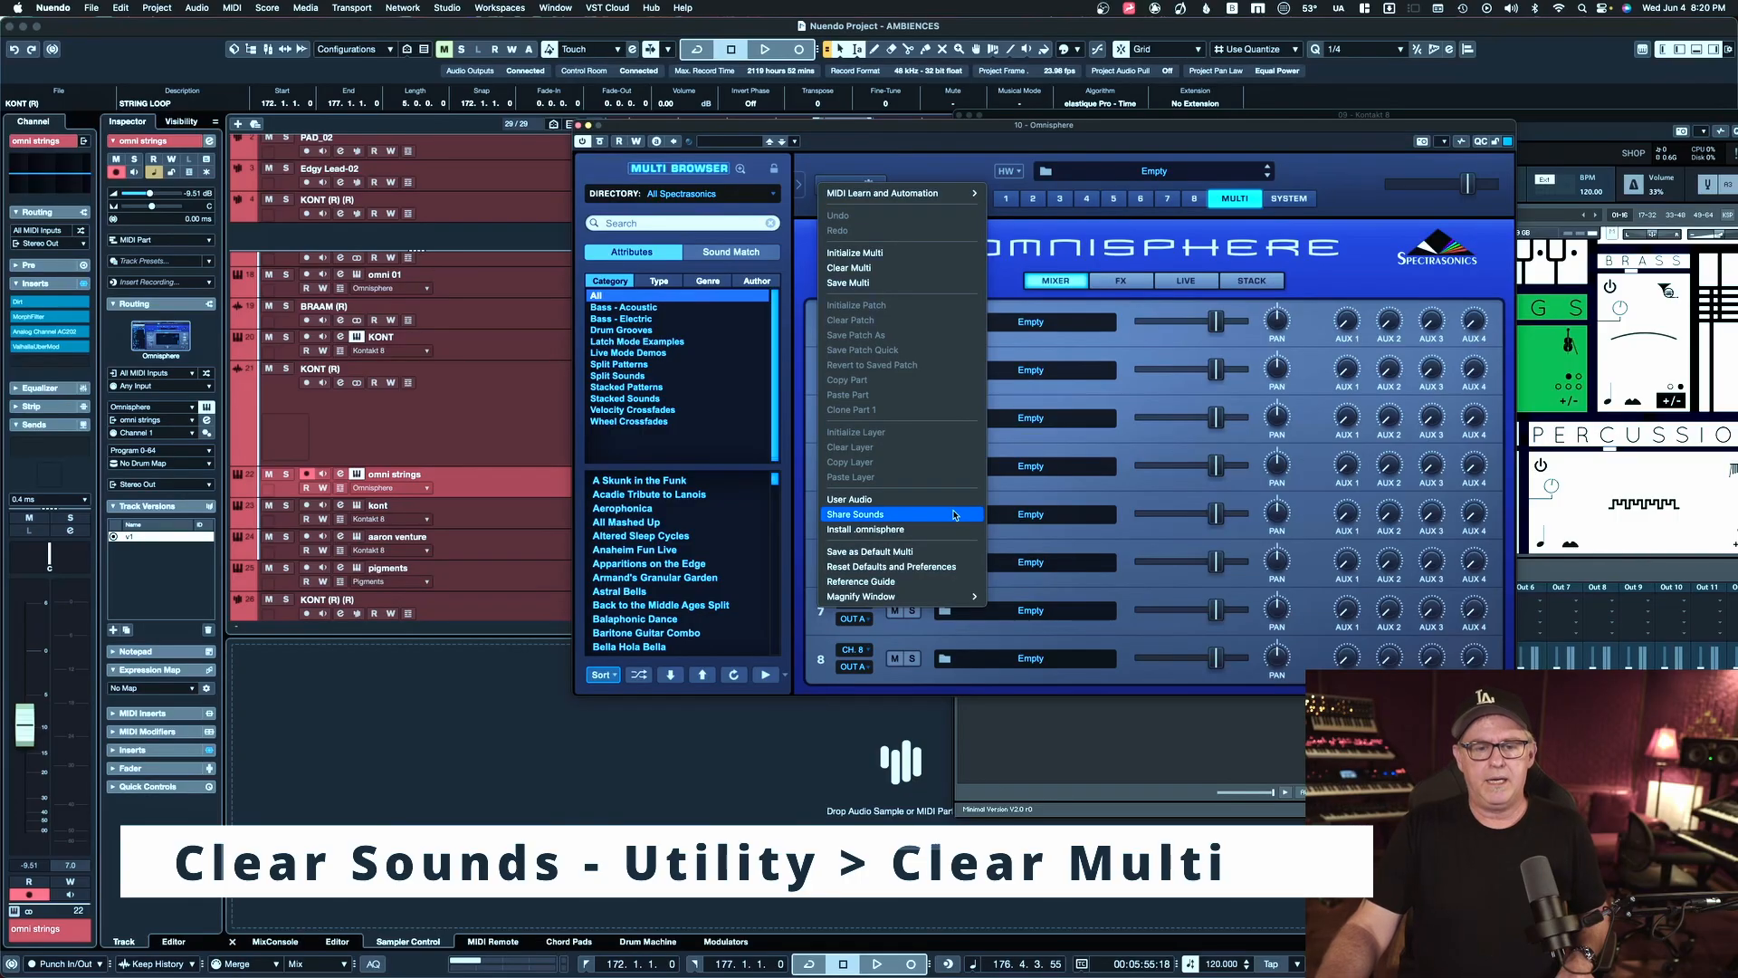
pyautogui.click(877, 270)
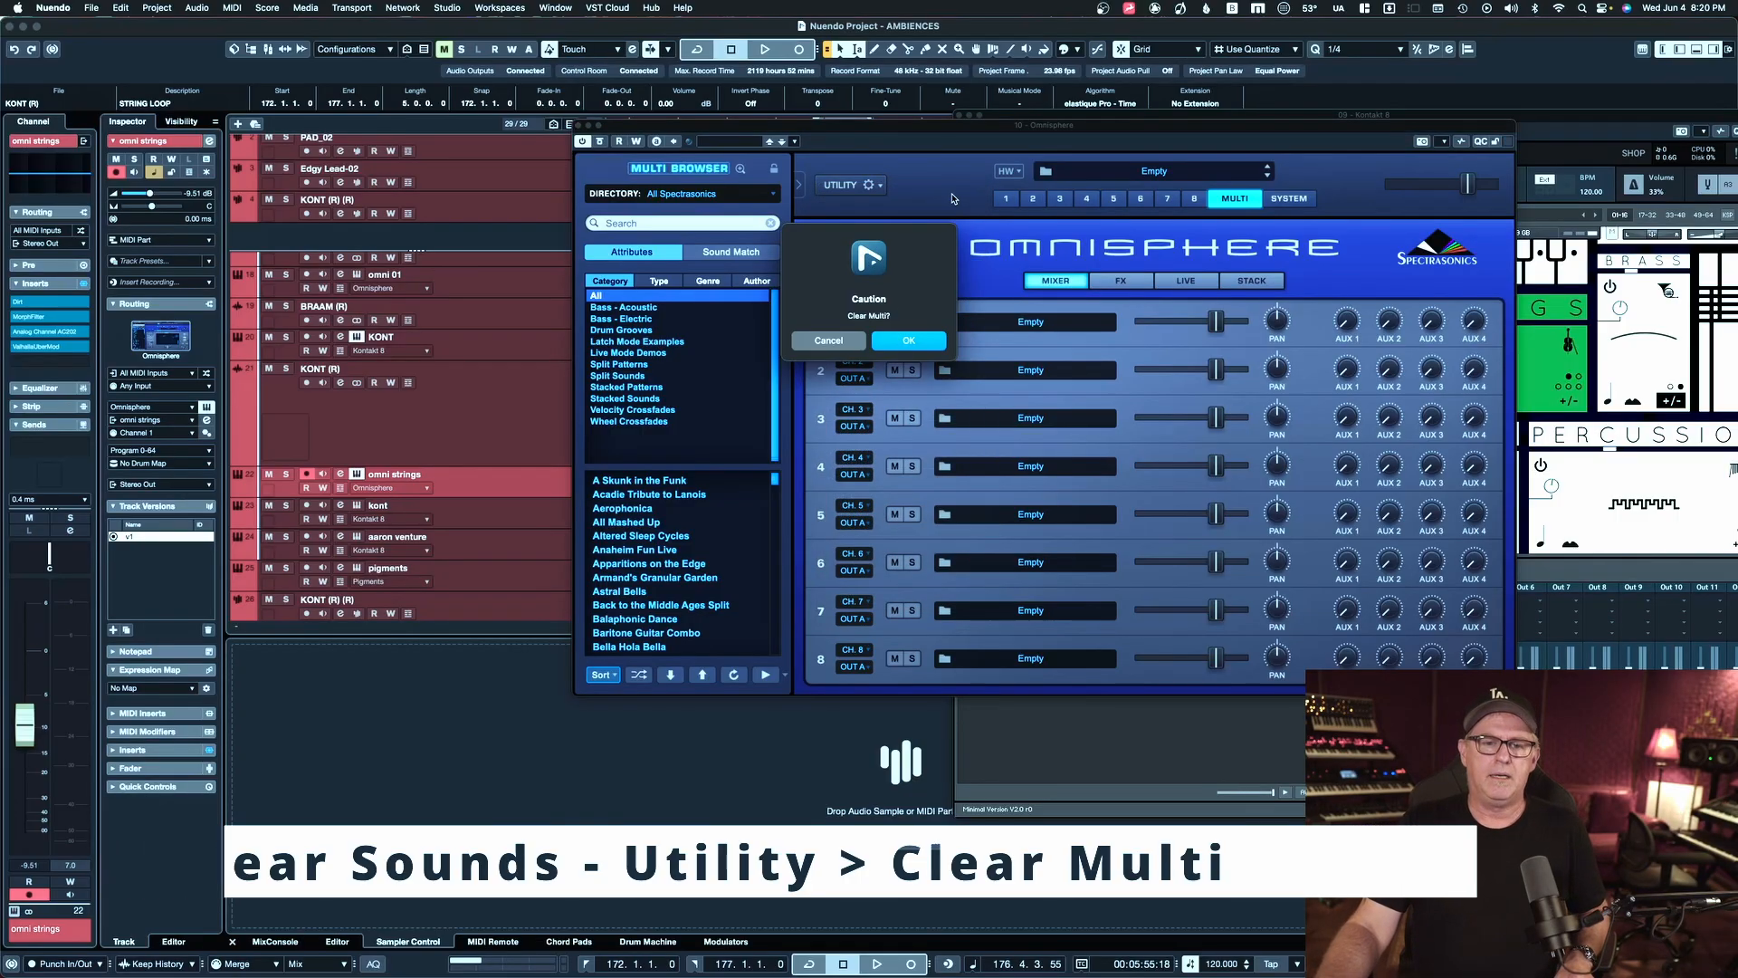
pyautogui.click(912, 343)
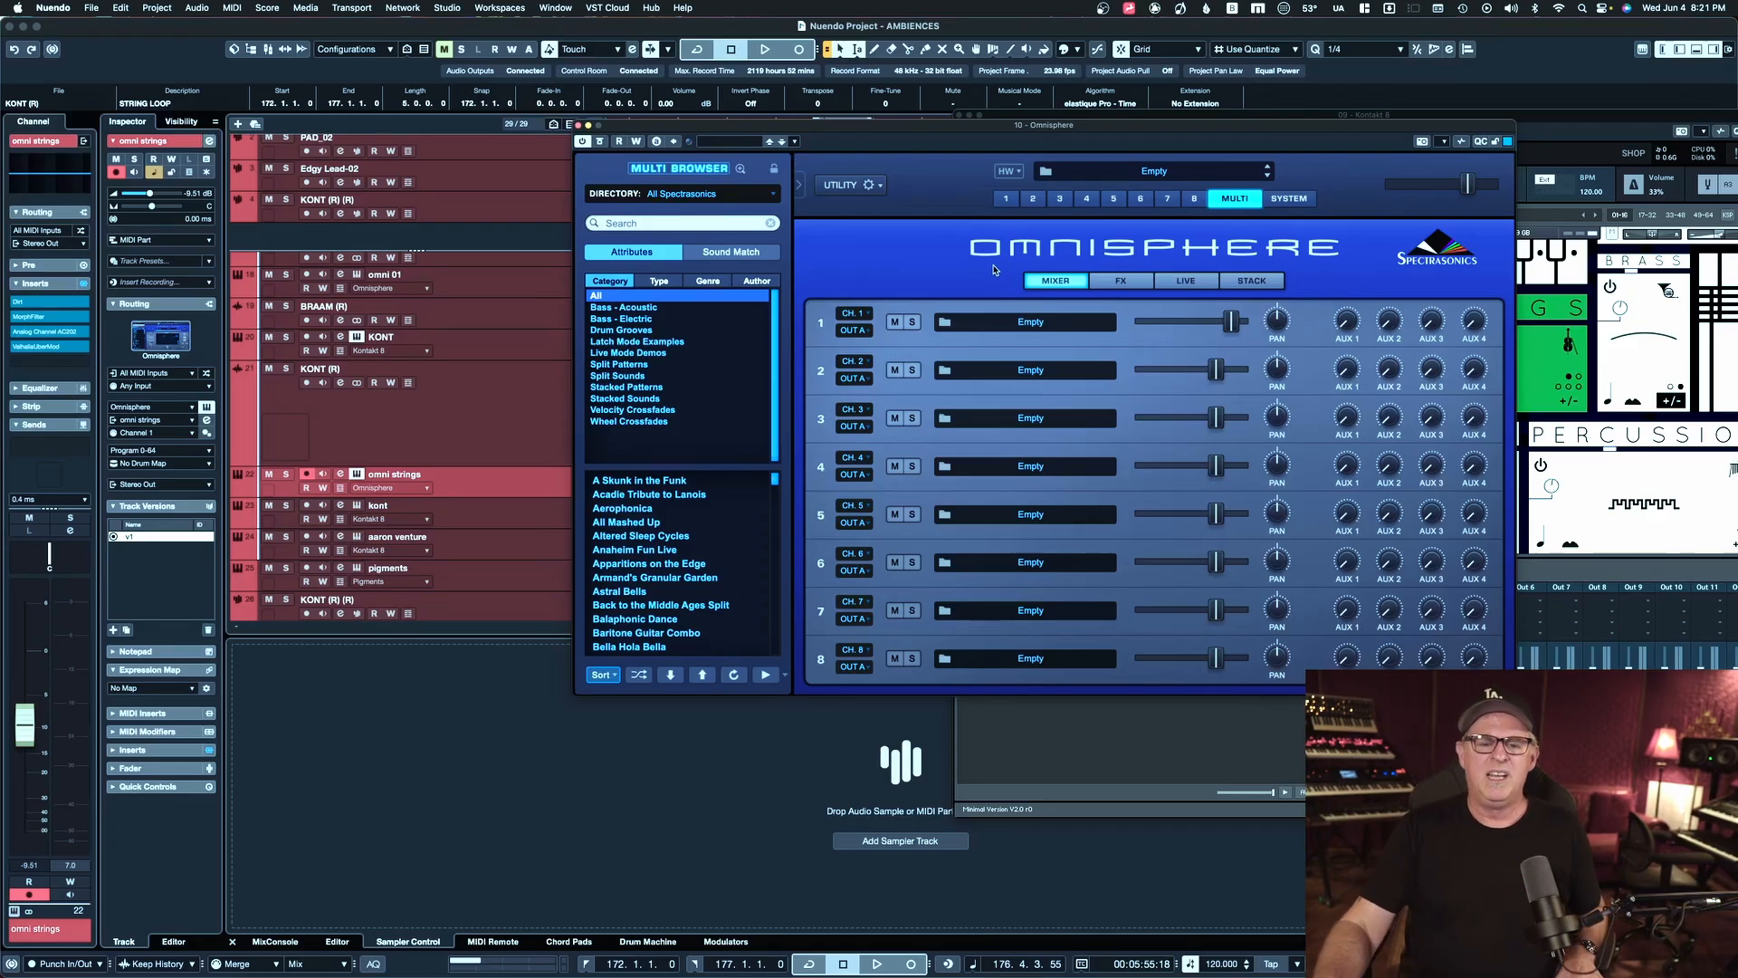
# Open Omnisphere's User Audio manager for loading custom samples
pyautogui.click(880, 191)
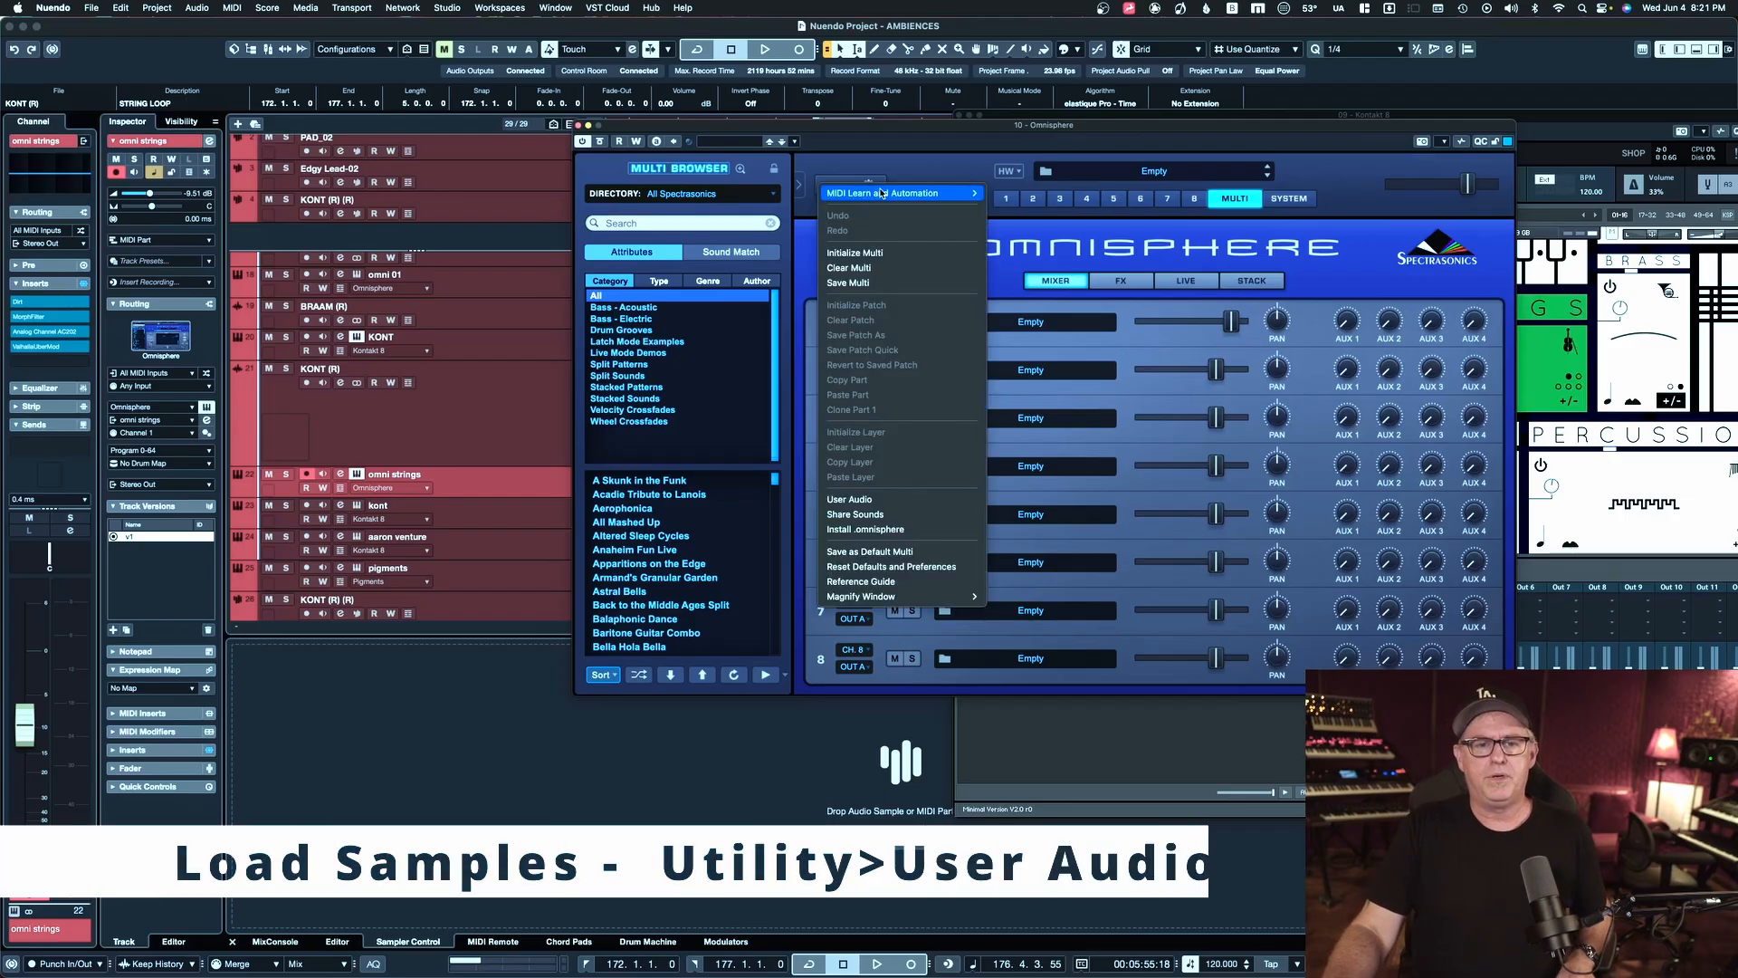
pyautogui.click(927, 499)
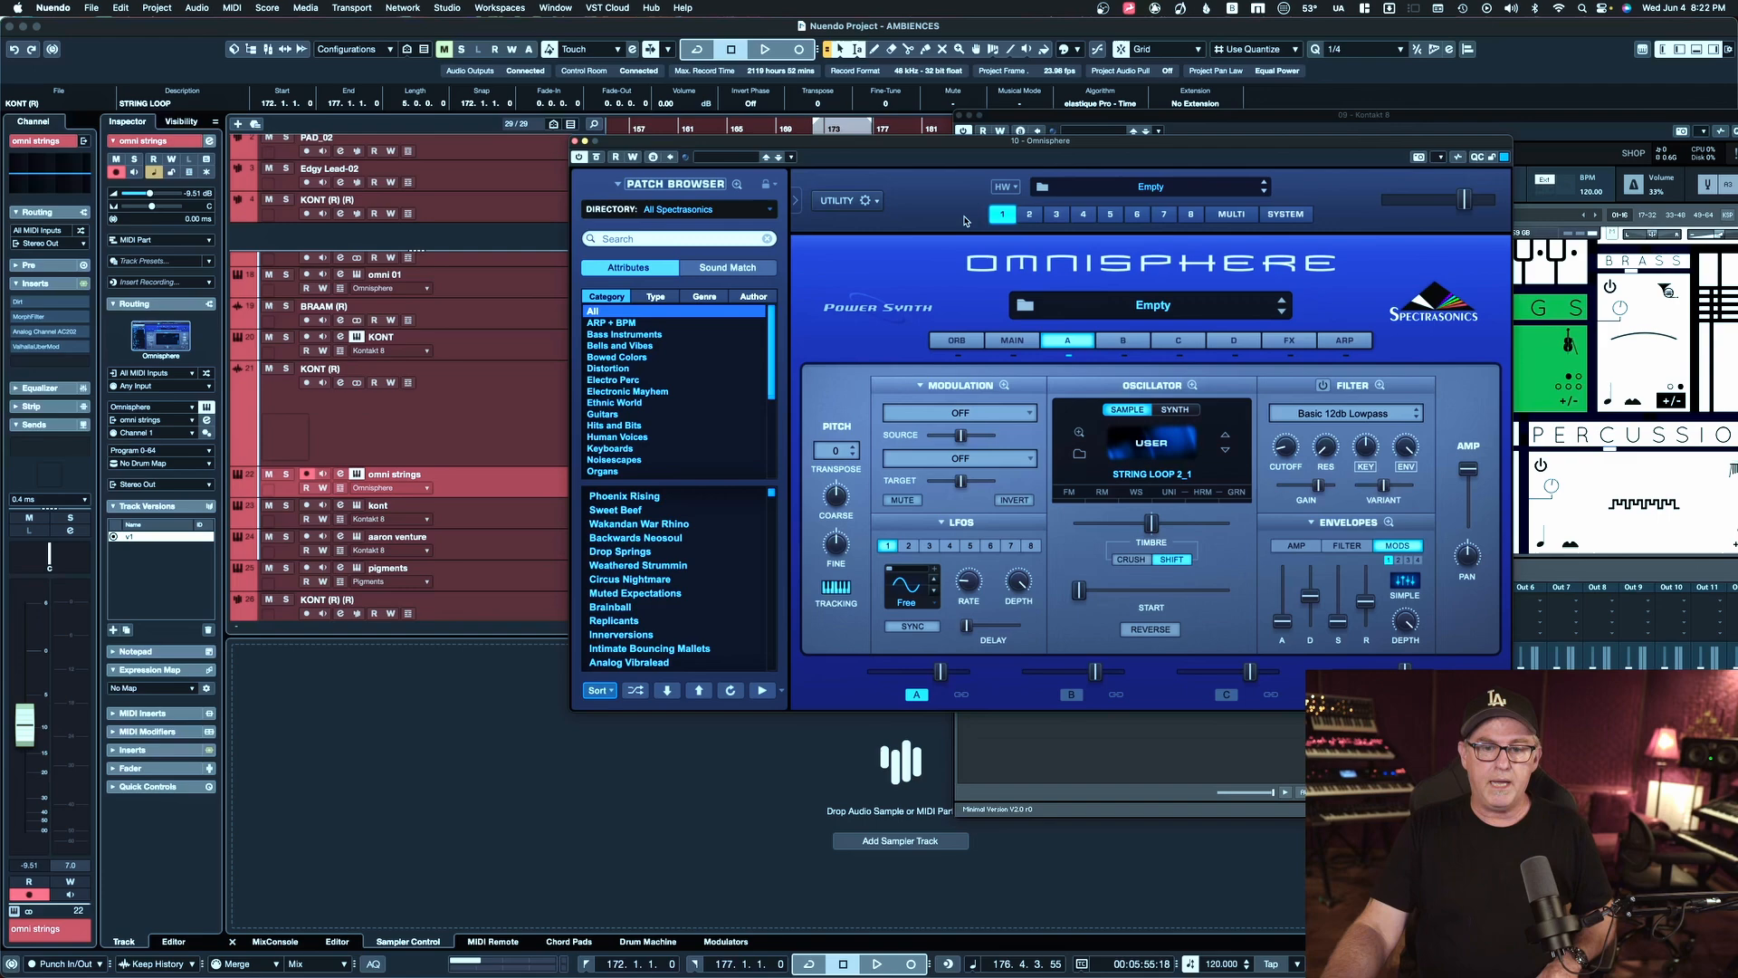
# Return to Omnisphere's multi mixer and raise the omni strings channel volume to about -4.31 dB
pyautogui.click(1226, 216)
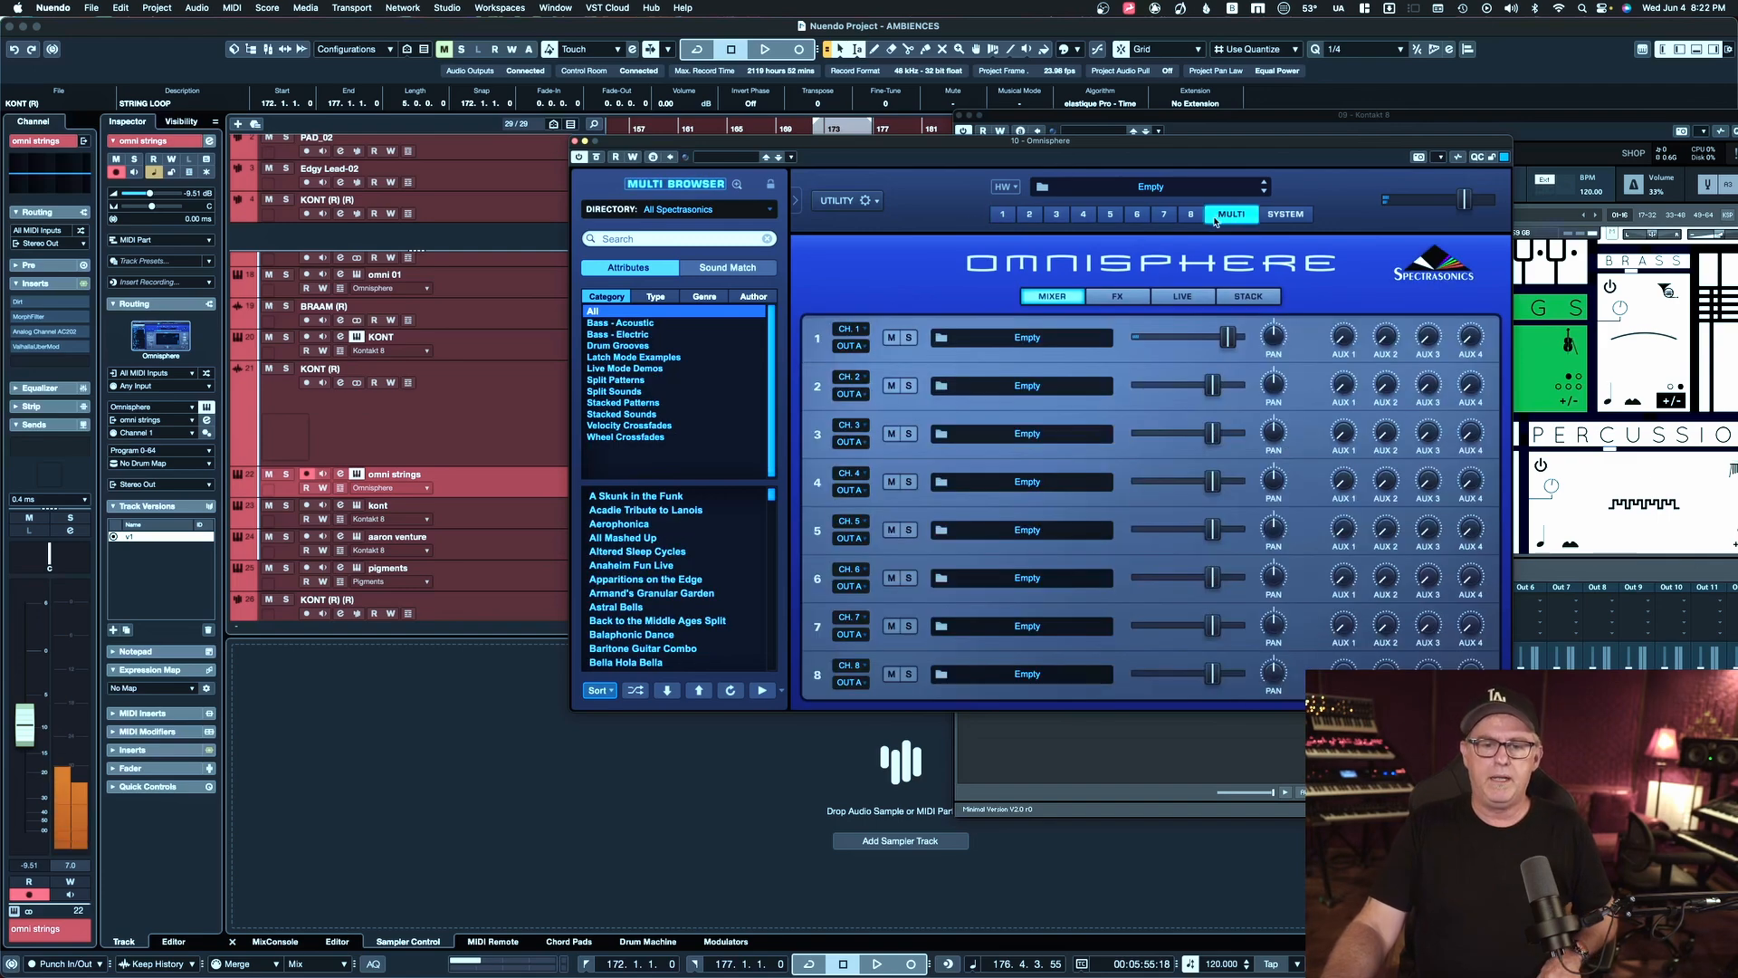
pyautogui.moveTo(25, 720); pyautogui.dragTo(30, 653)
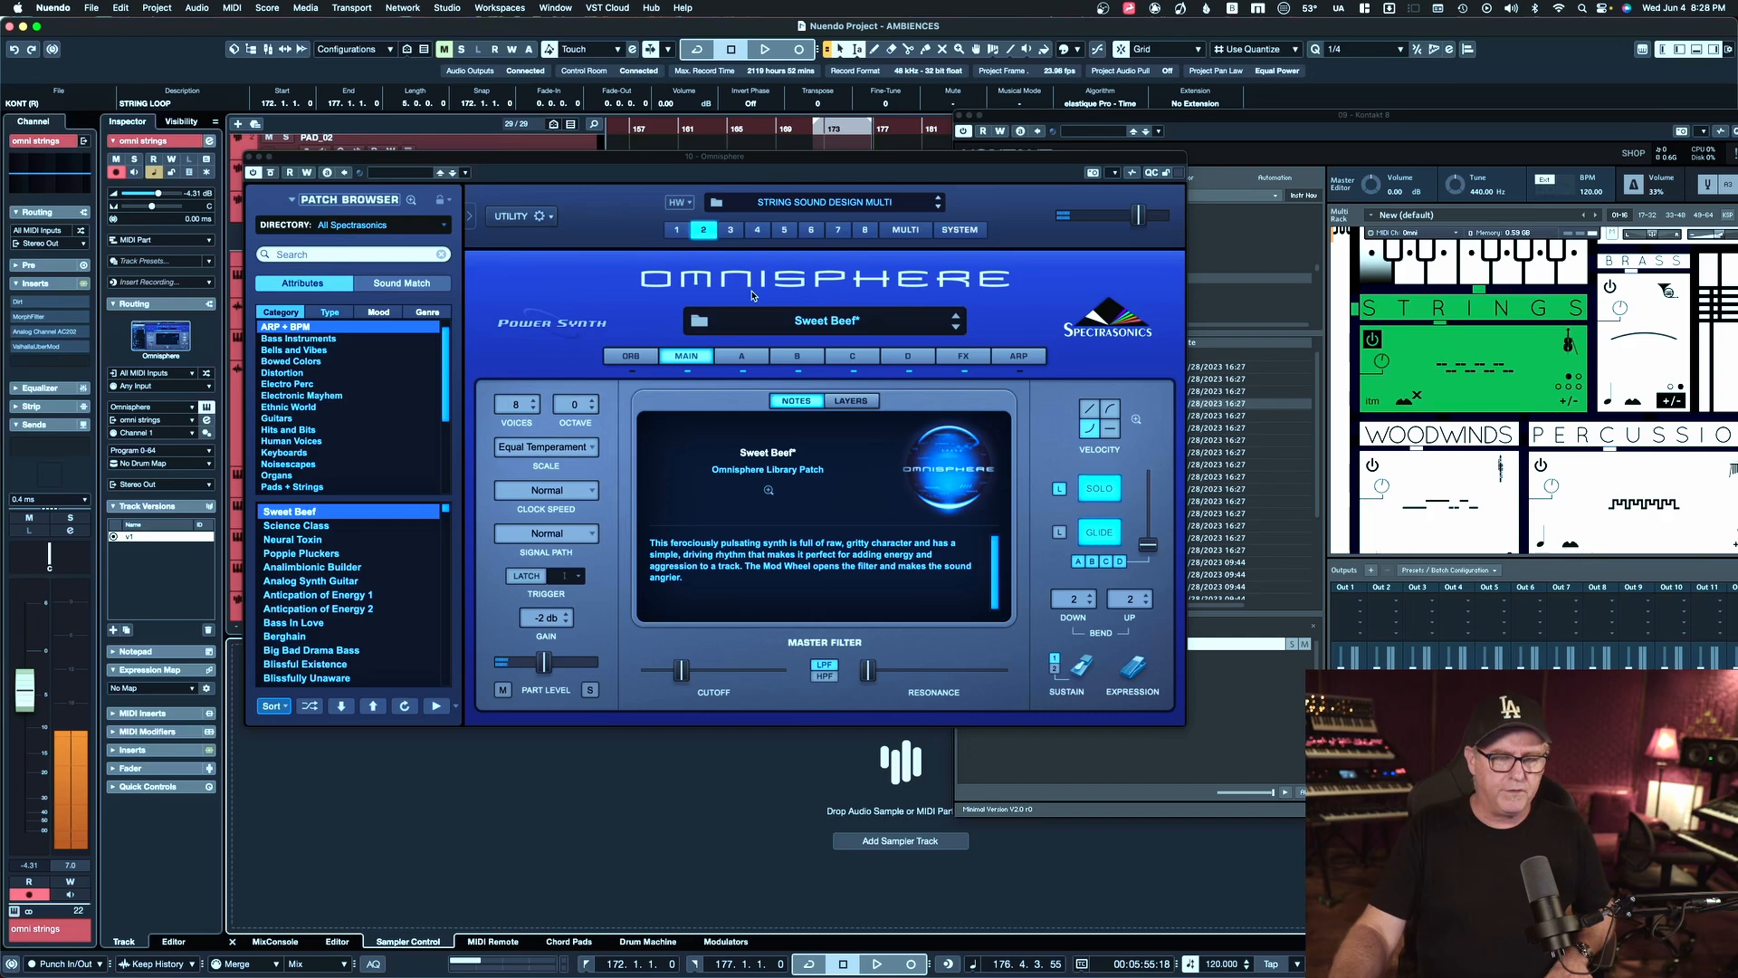
# In the STRING SOUND DESIGN MULTI mixer, isolate the Analogue Drama part by unmuting it and muting Sweet Beef and STRING ARP
pyautogui.click(896, 232)
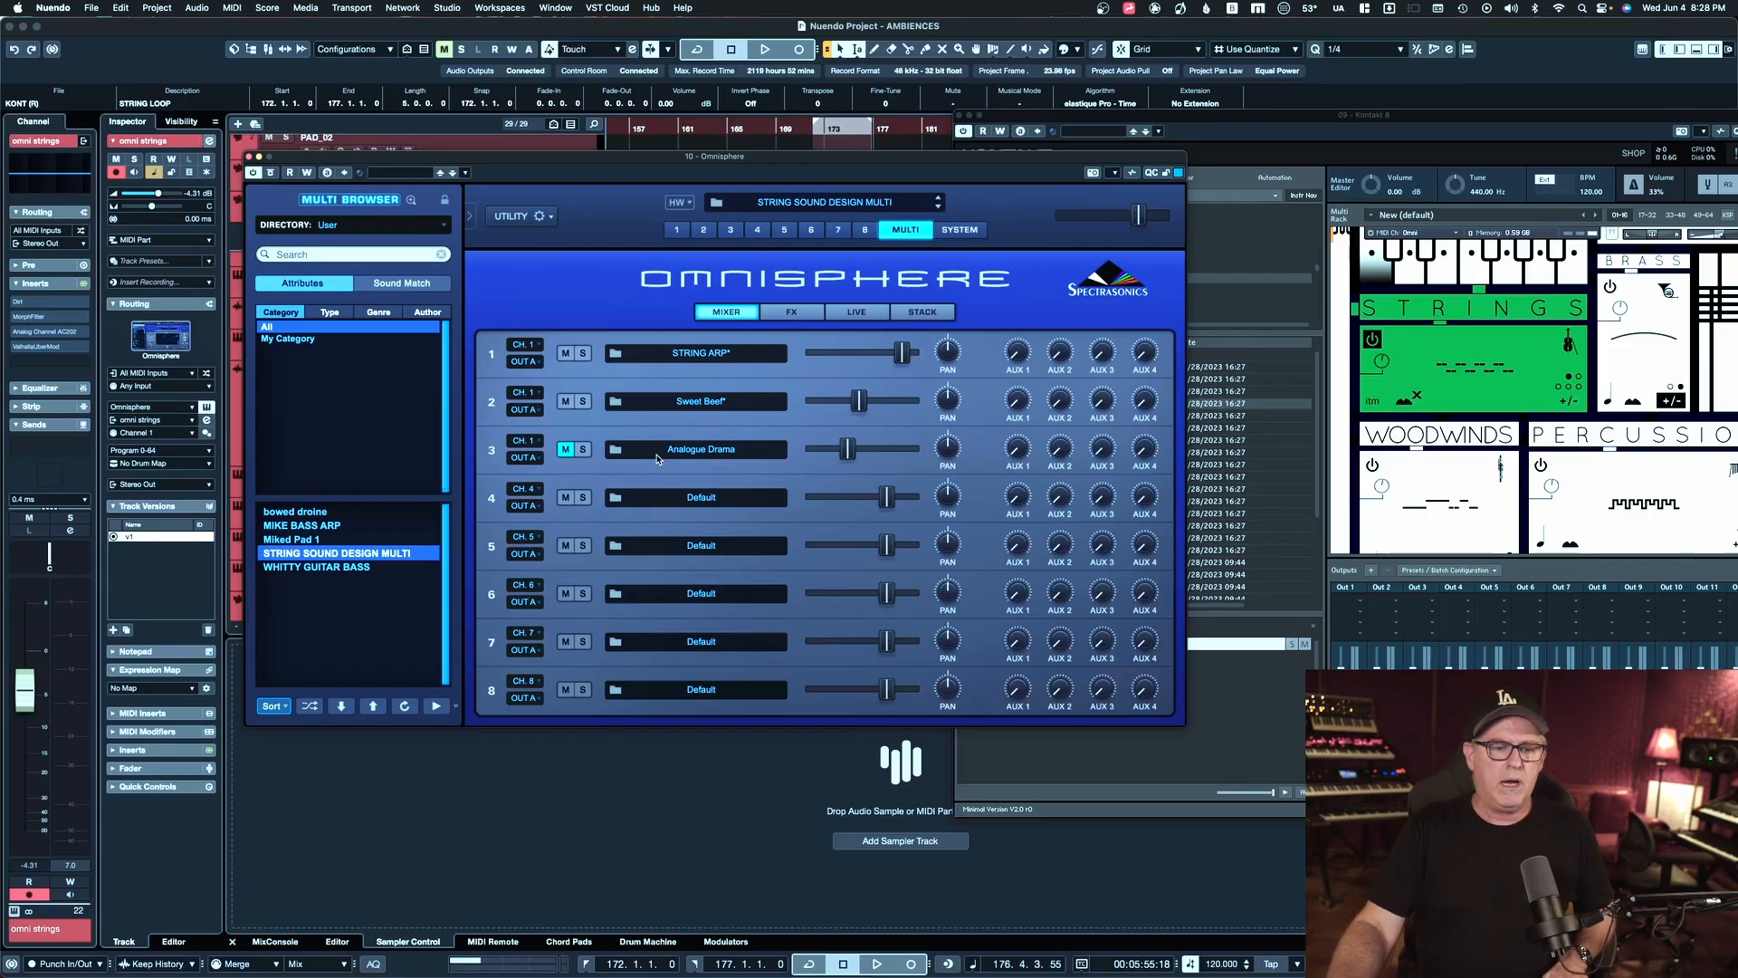
pyautogui.click(566, 450)
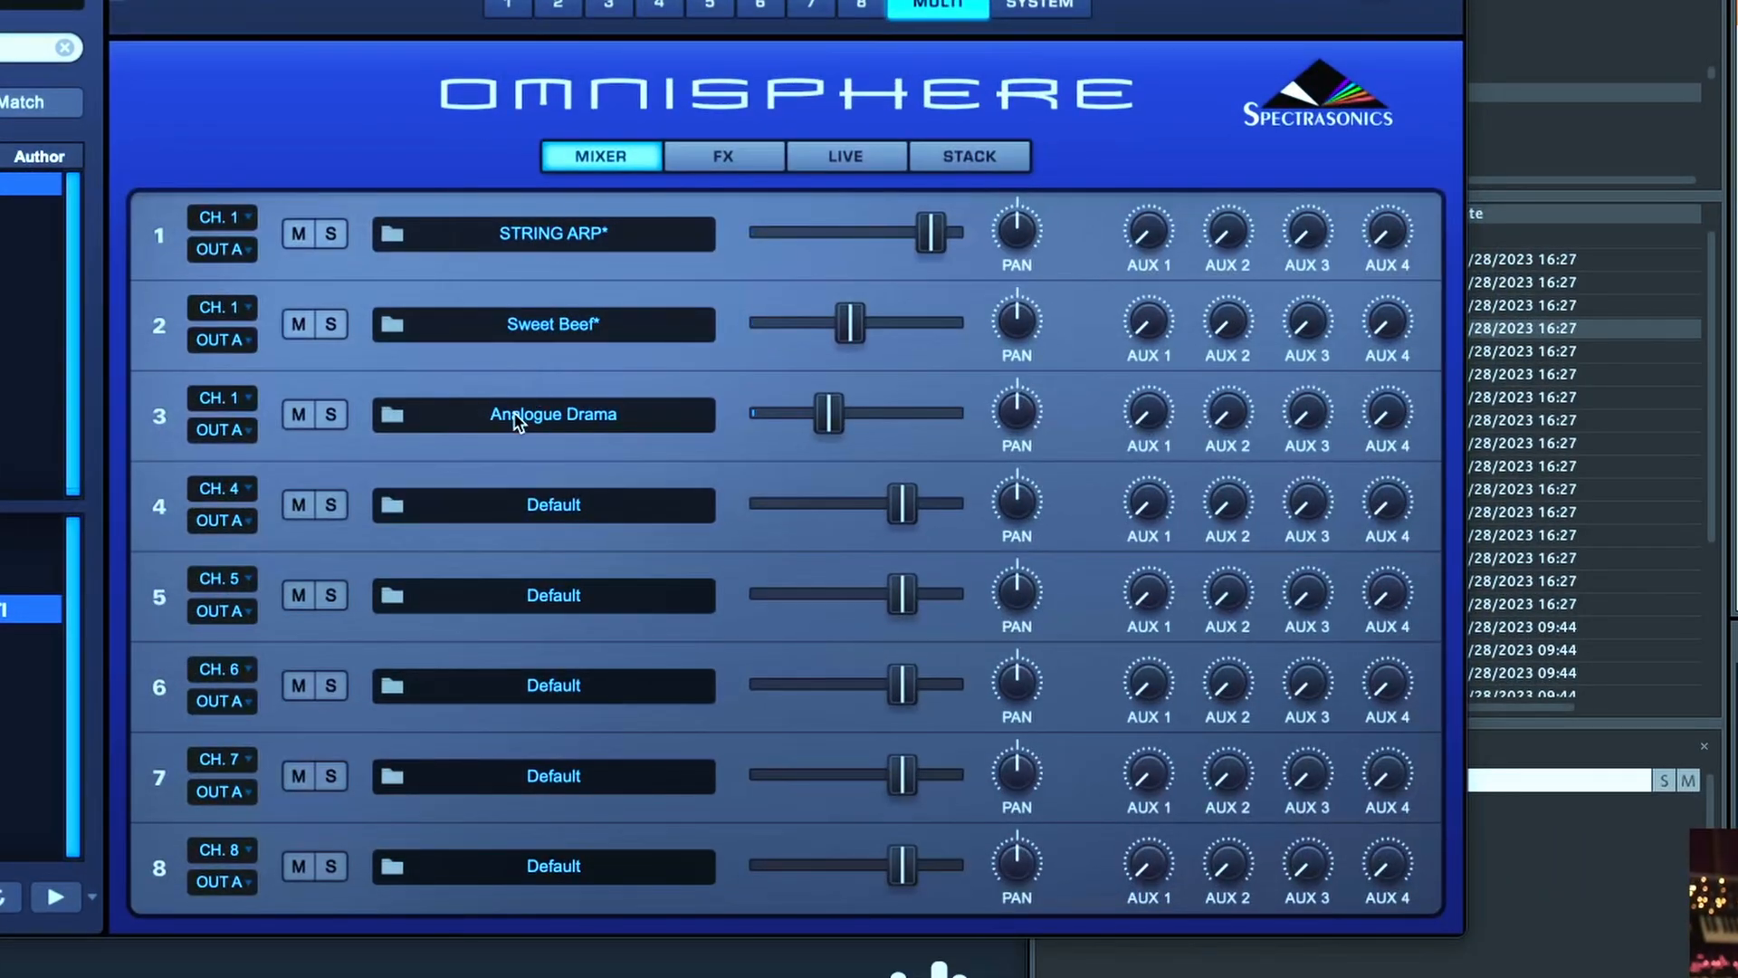
pyautogui.click(303, 324)
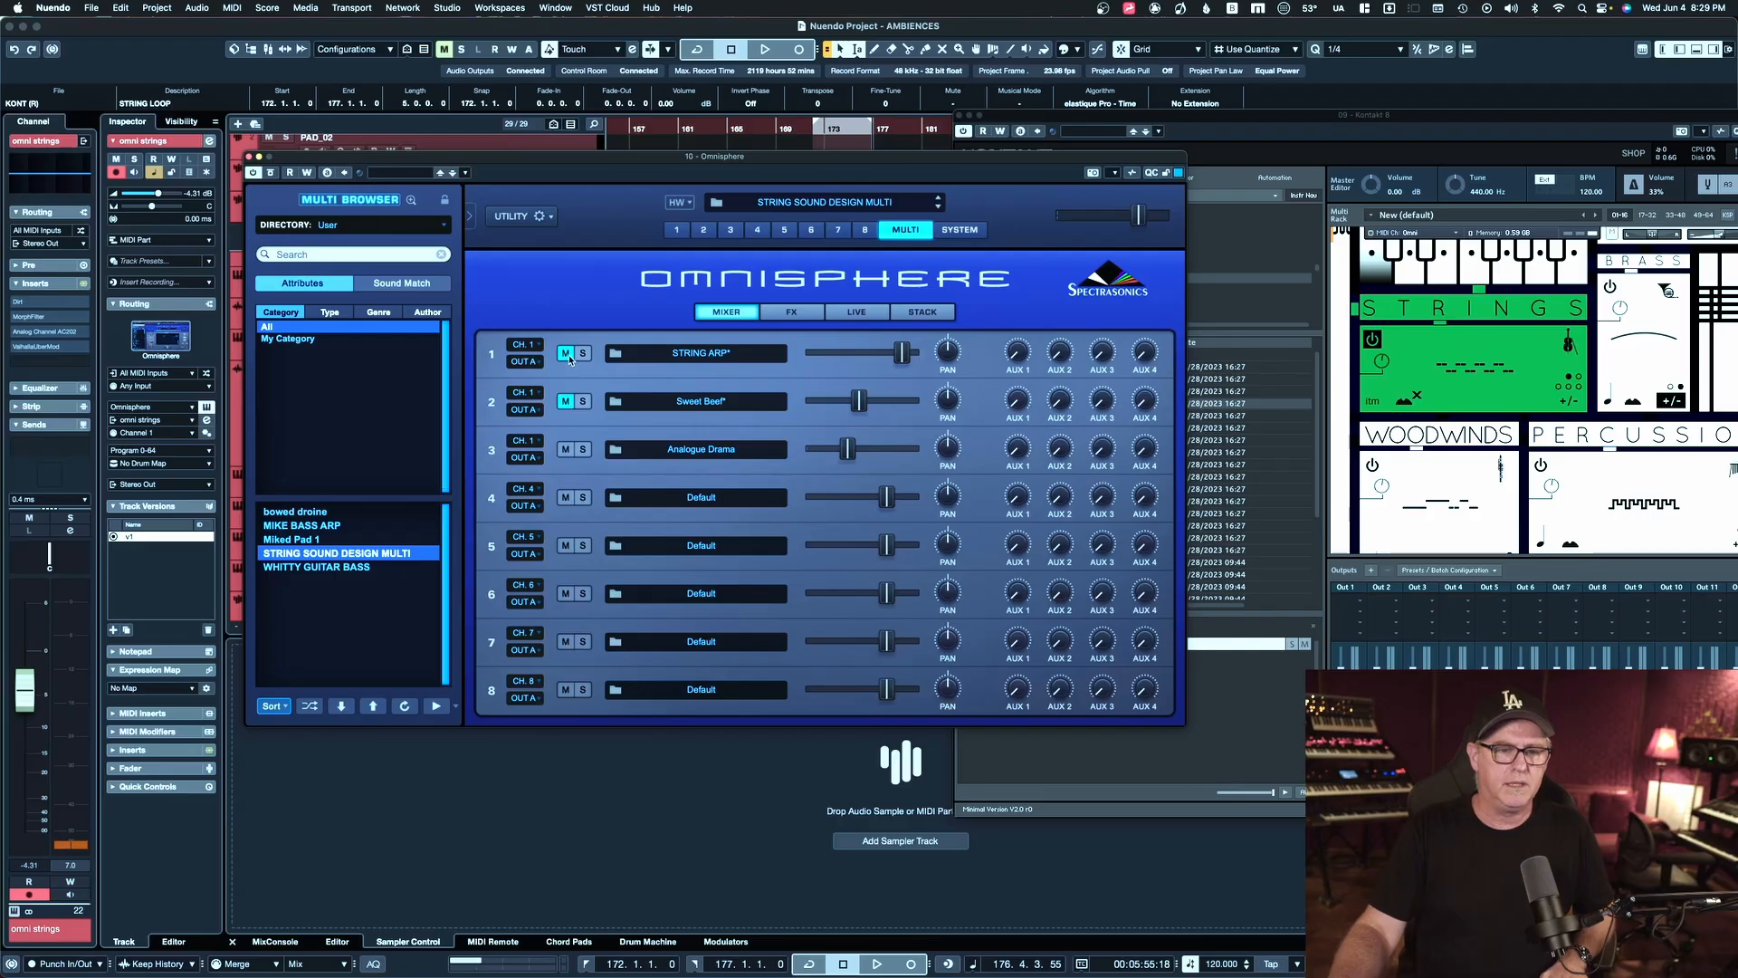
pyautogui.click(566, 353)
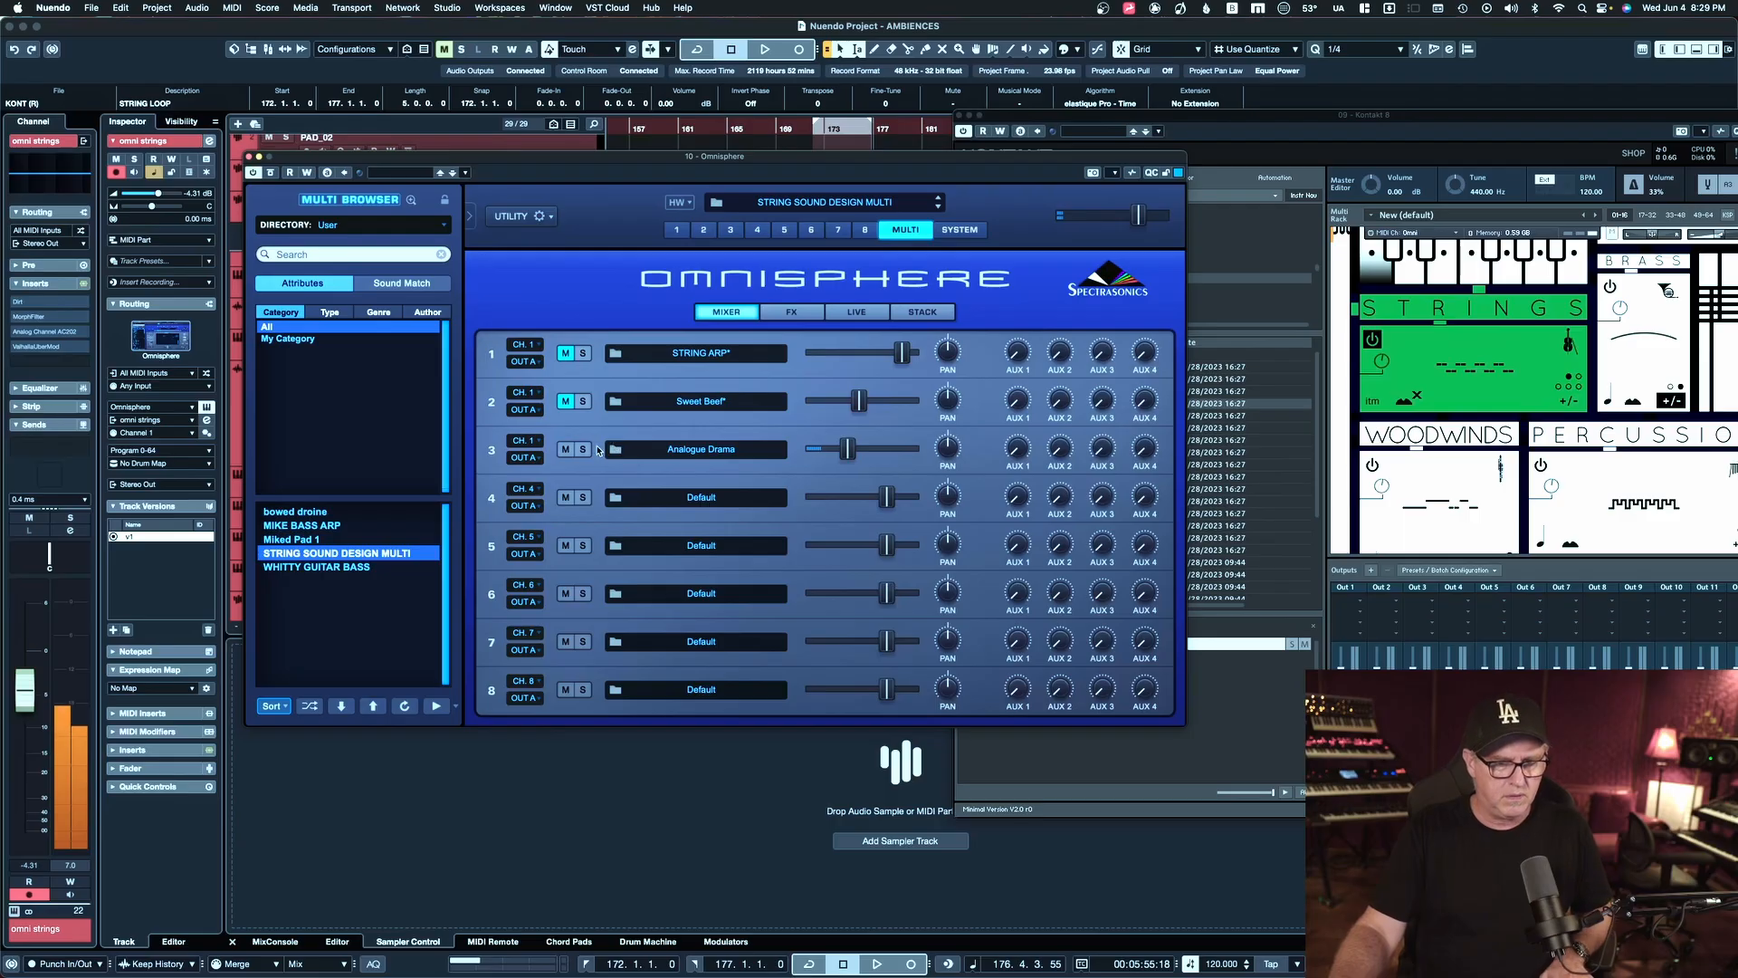
# Unmute the Sweet Beef and STRING ARP parts and slightly lower the levels of Sweet Beef and Analogue Drama
pyautogui.click(565, 401)
pyautogui.click(565, 353)
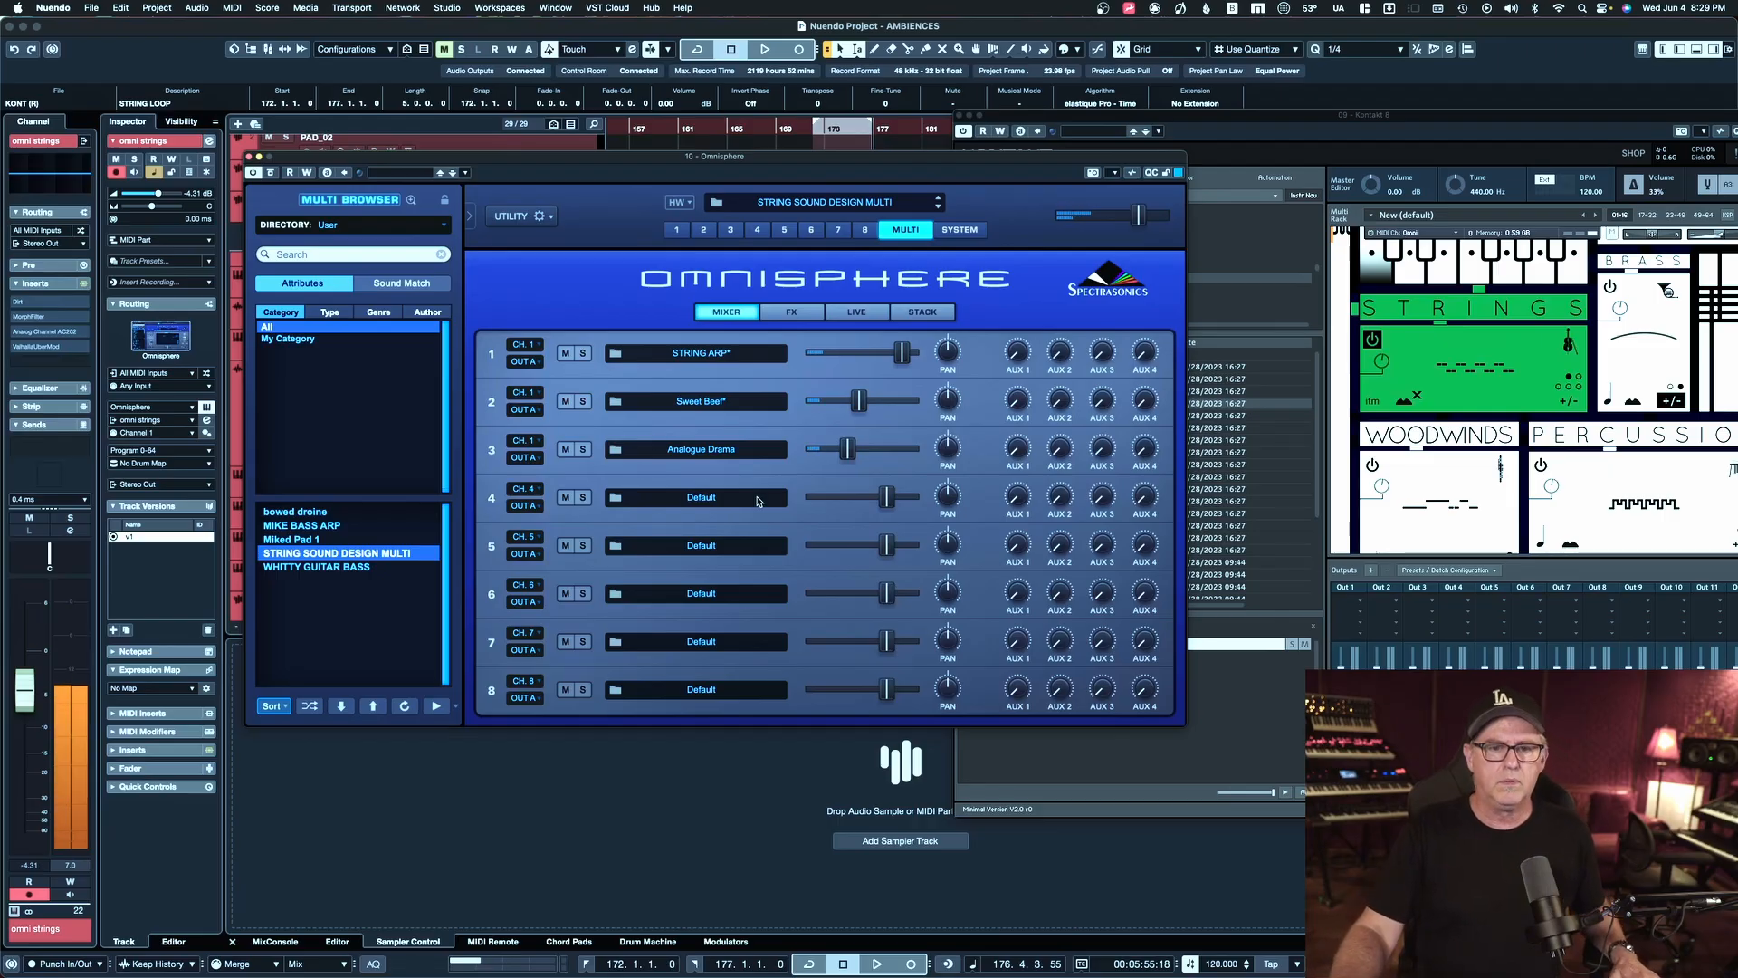
pyautogui.moveTo(862, 408); pyautogui.dragTo(848, 459)
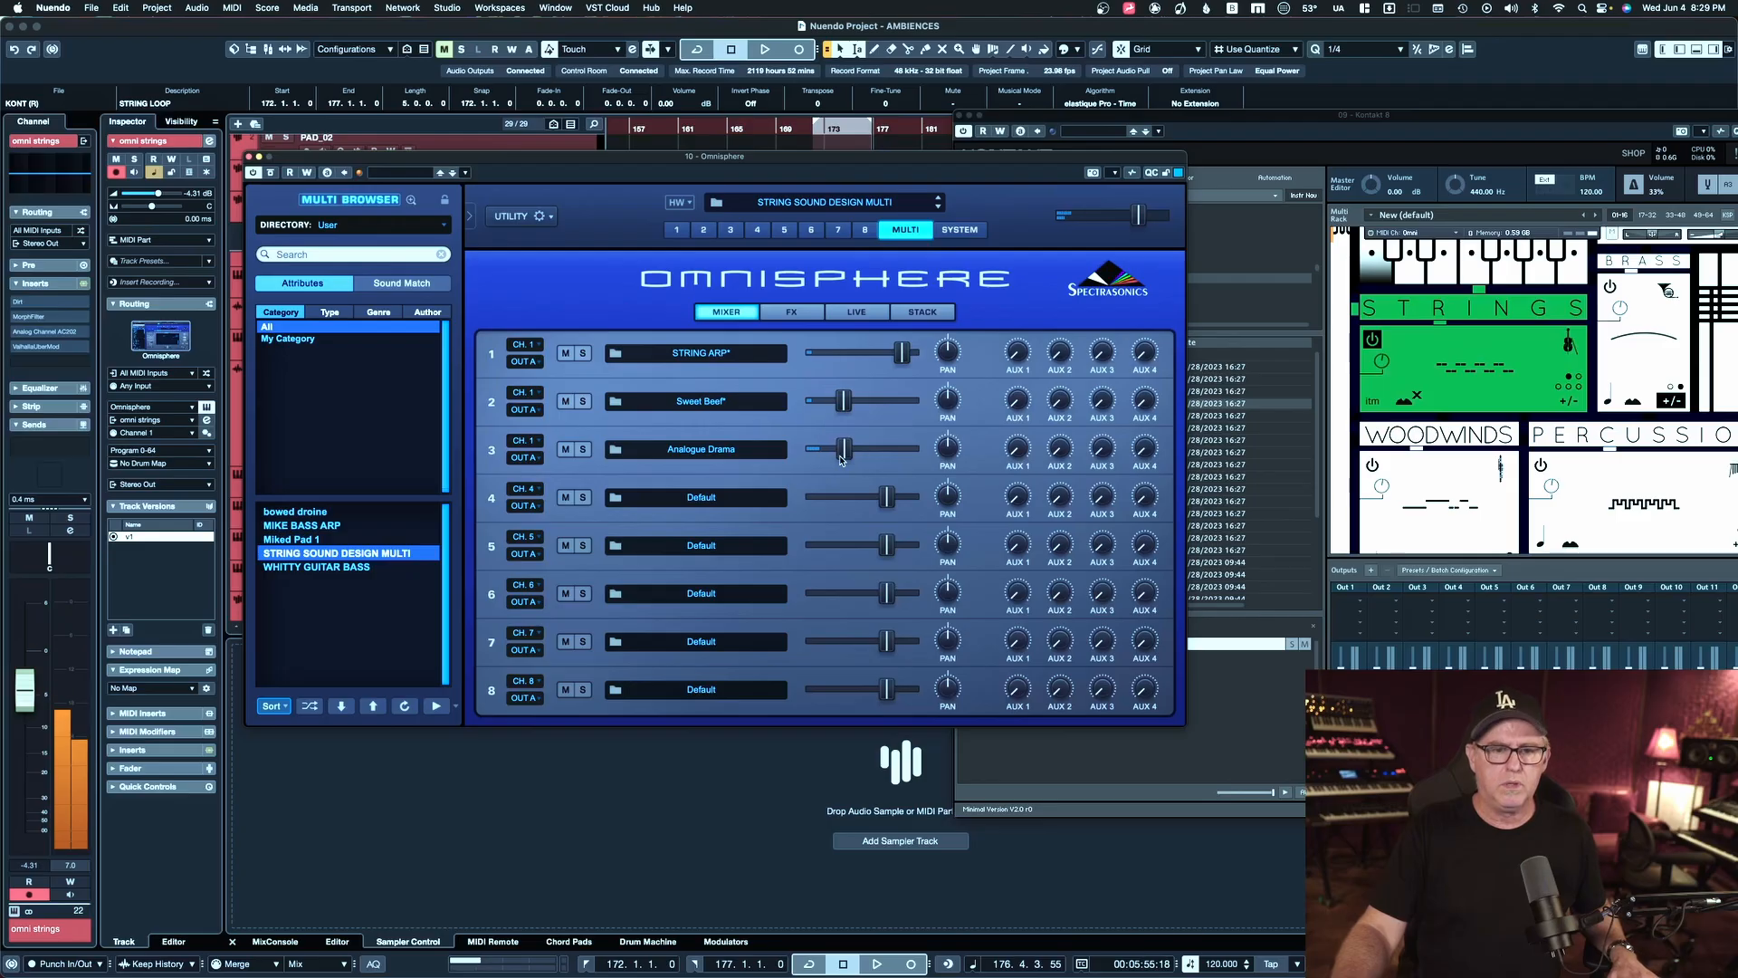
# Set the filter cutoff of Analogue Drama's layer A to about 0.225 kHz and return to the multi mixer
pyautogui.click(731, 231)
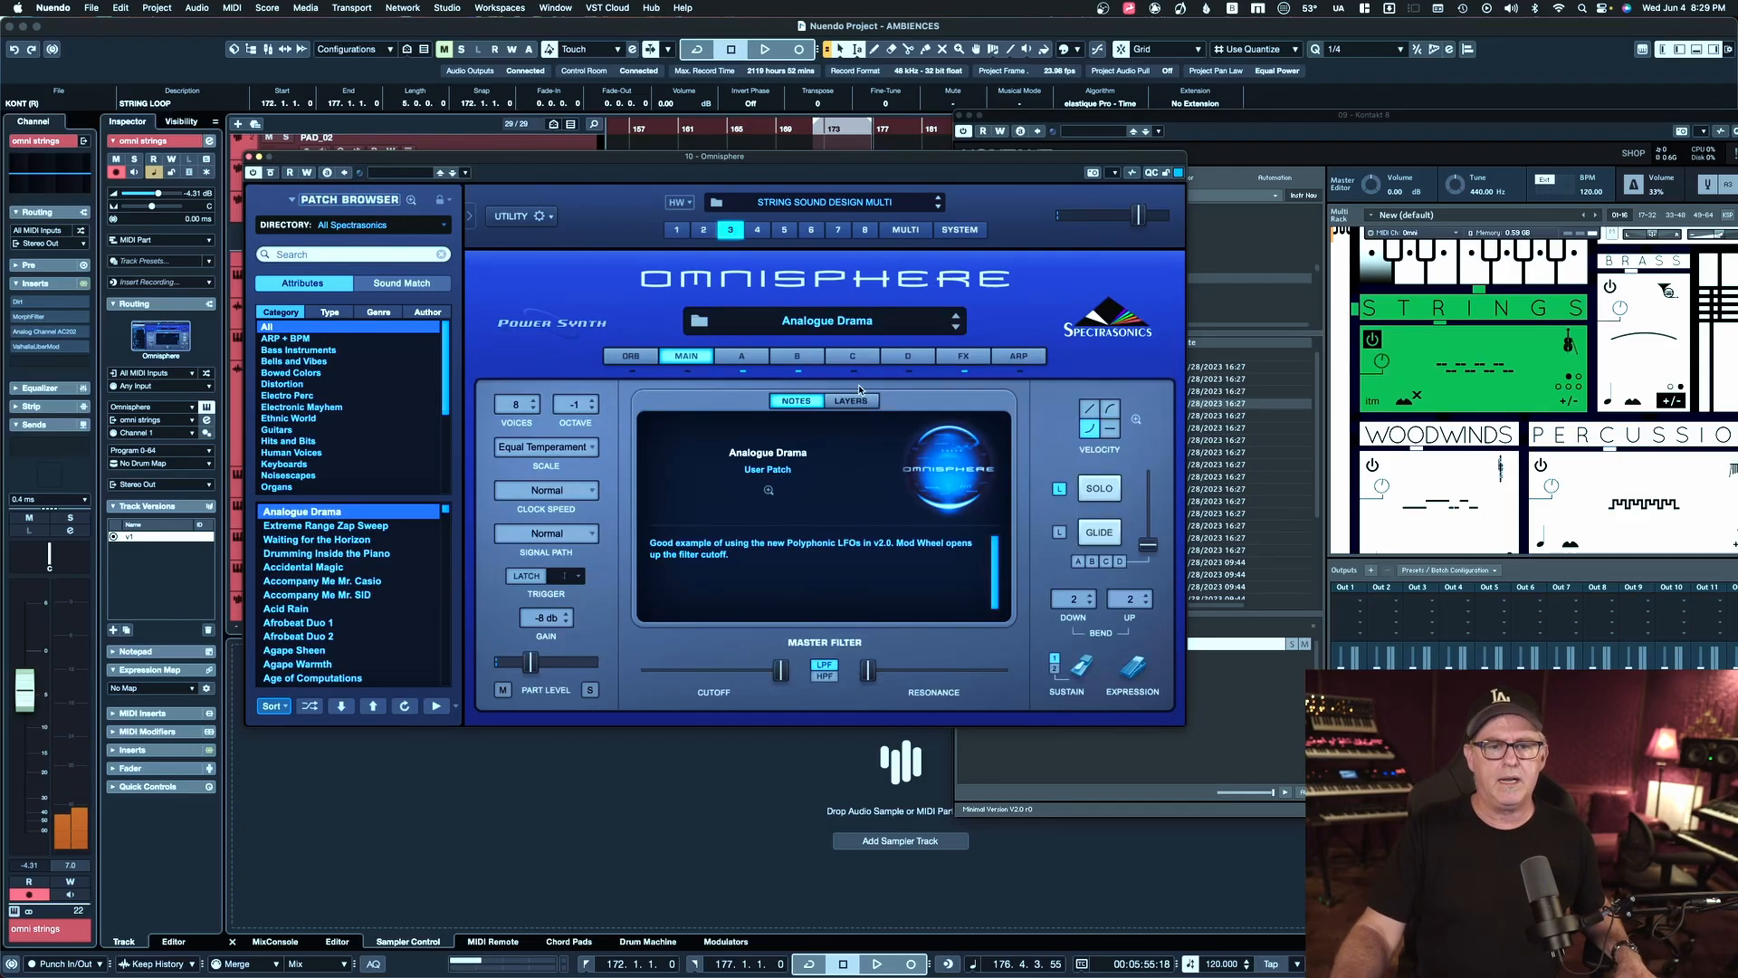
pyautogui.click(743, 358)
pyautogui.moveTo(970, 476); pyautogui.dragTo(964, 472)
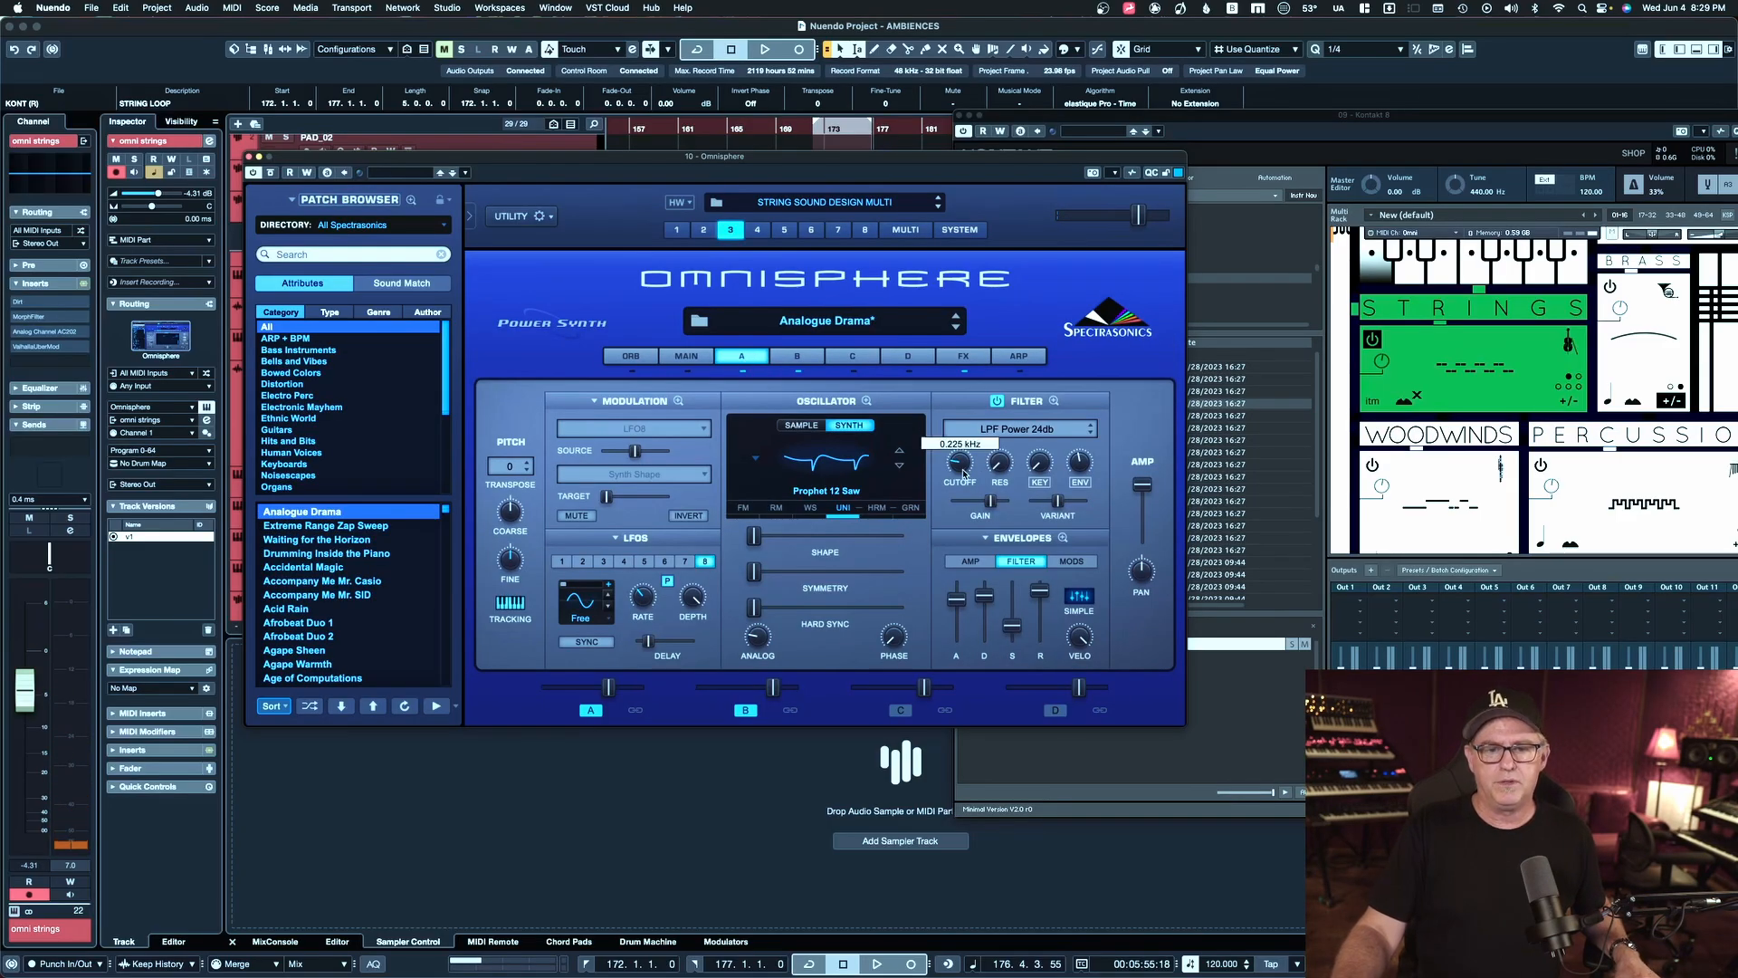
pyautogui.click(686, 354)
pyautogui.click(905, 229)
# Open the Dirt insert on the omni strings channel and take it out of bypass
pyautogui.moveTo(652, 158); pyautogui.dragTo(723, 172)
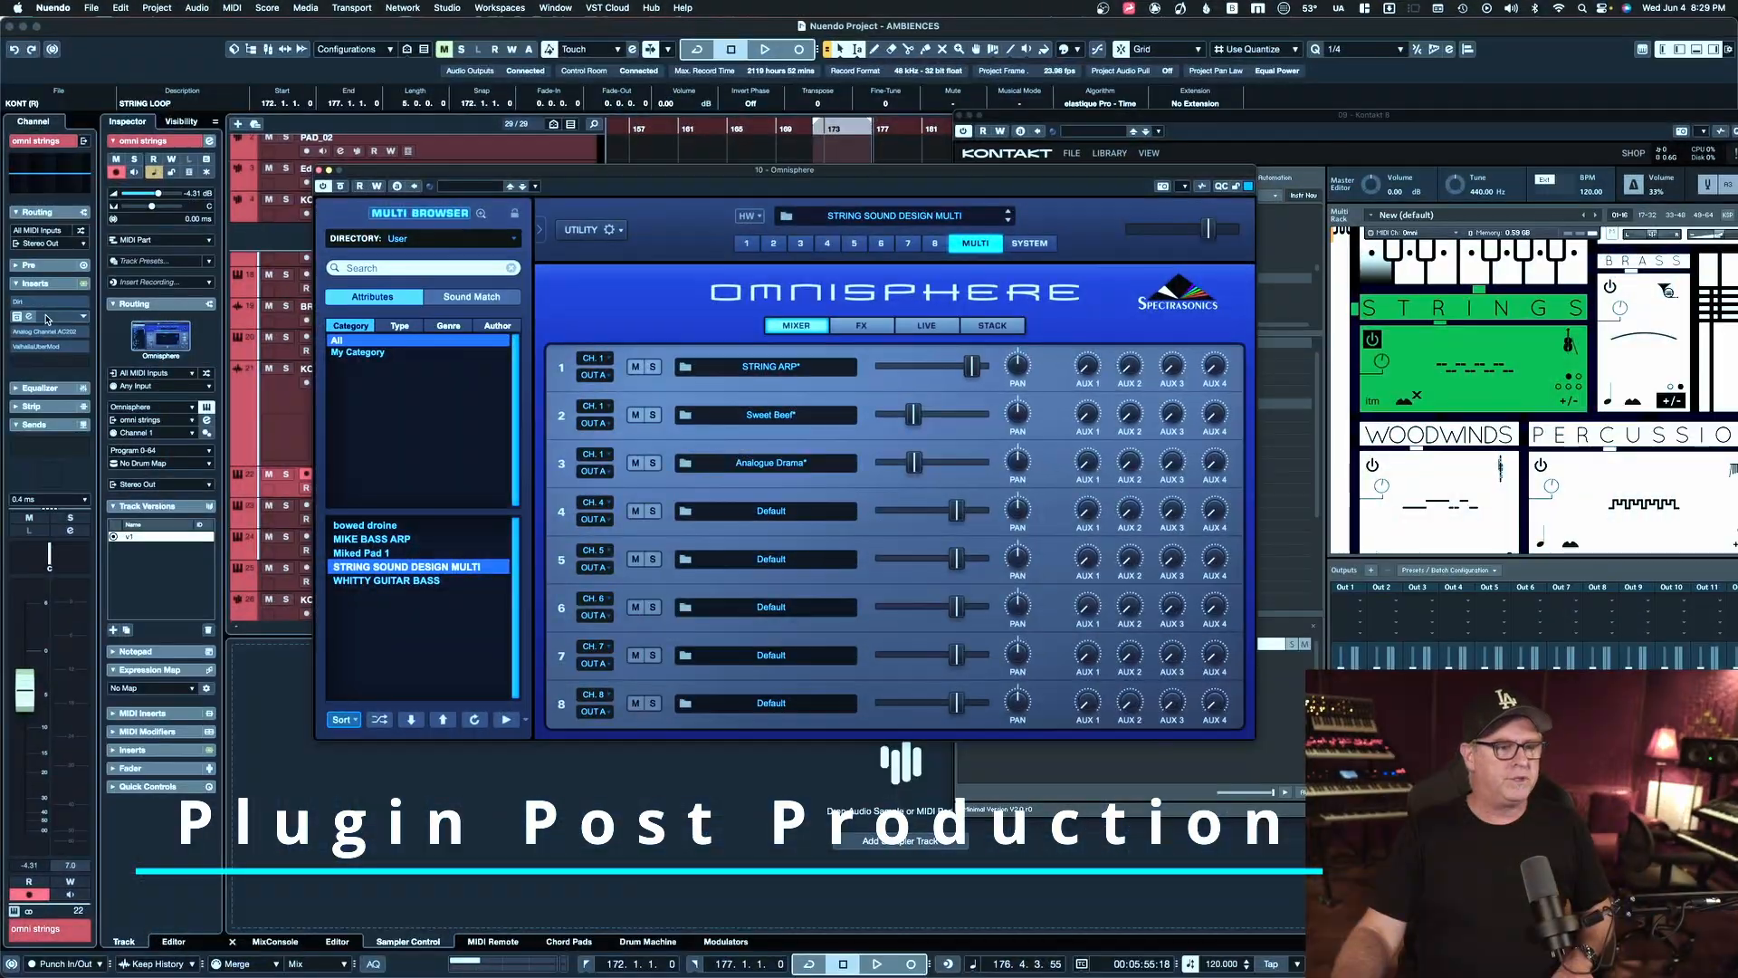
pyautogui.click(36, 302)
pyautogui.moveTo(1299, 520); pyautogui.dragTo(507, 350)
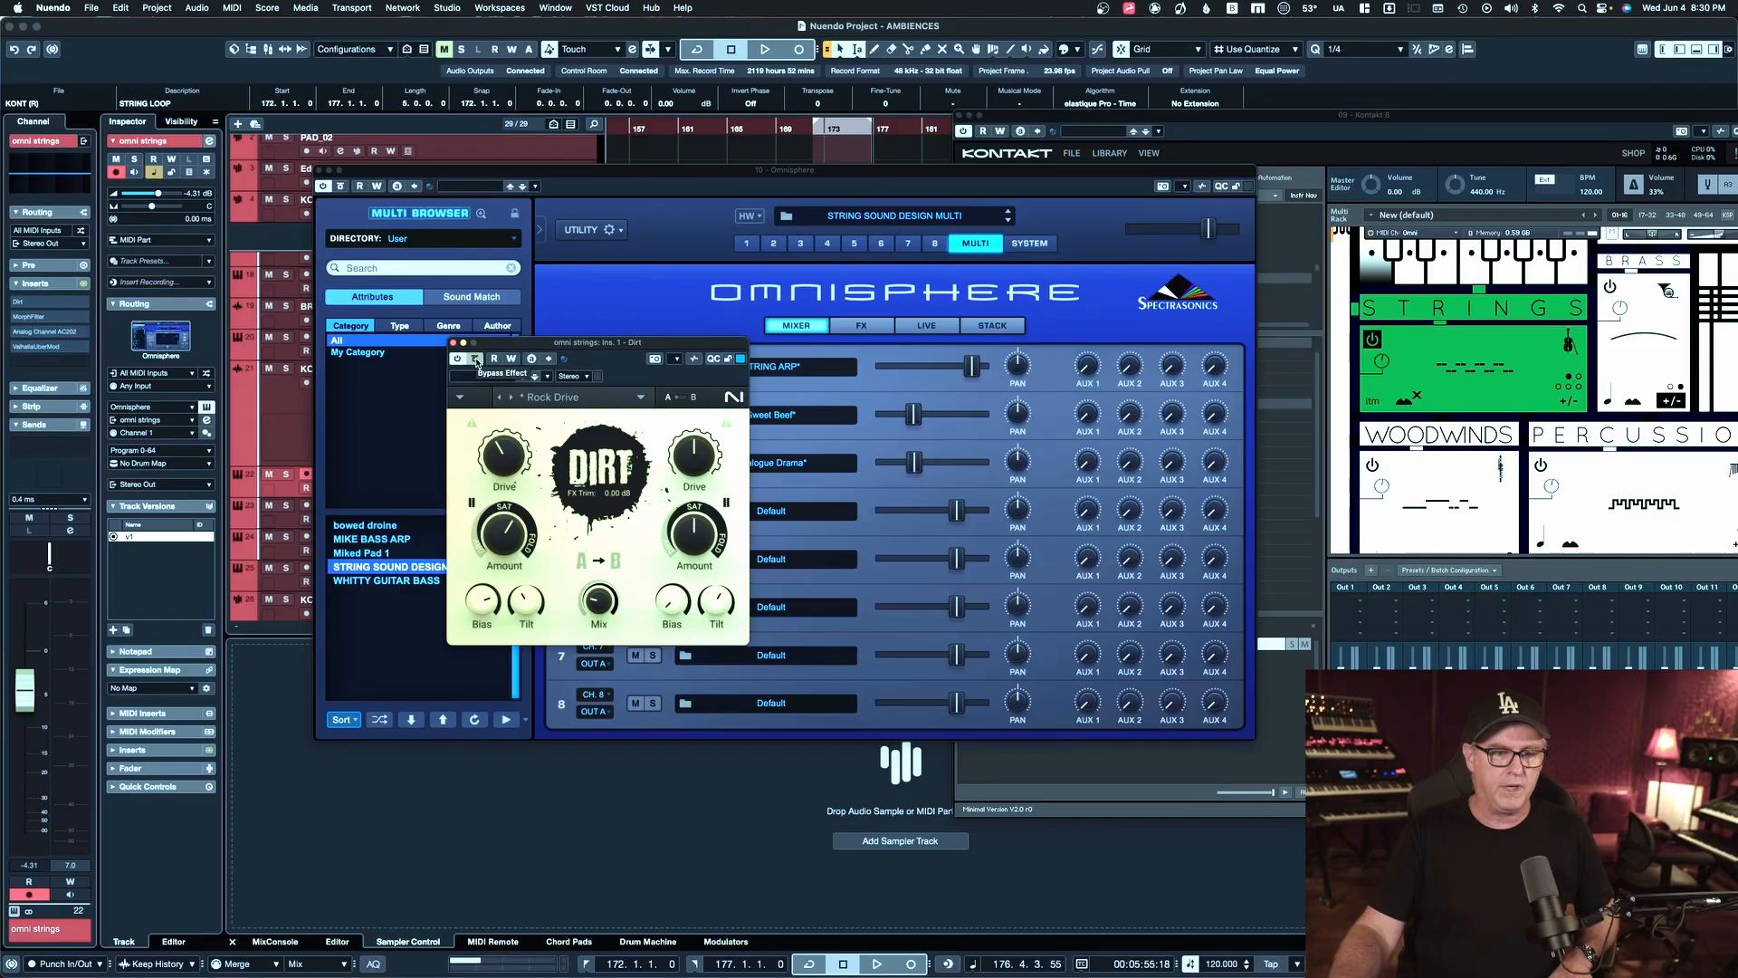
pyautogui.click(476, 360)
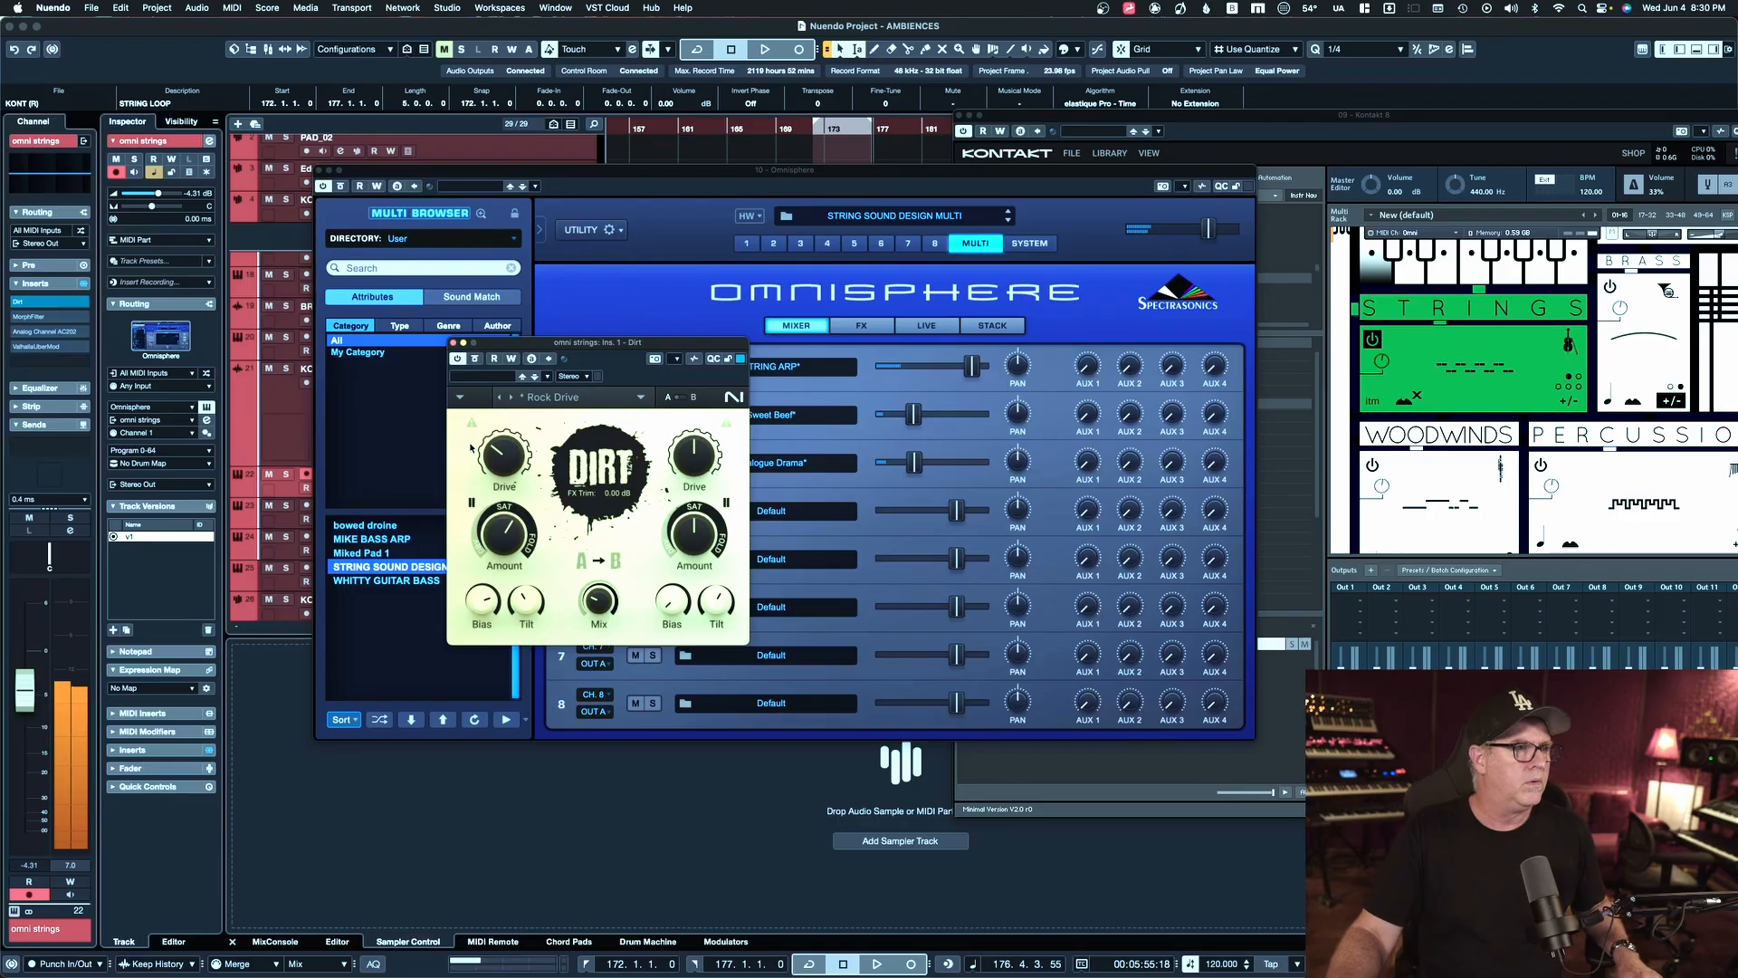
pyautogui.moveTo(561, 343); pyautogui.dragTo(701, 501)
# Mute the Sweet Beef and Analogue Drama parts in the multi mixer so only STRING ARP plays
pyautogui.click(639, 417)
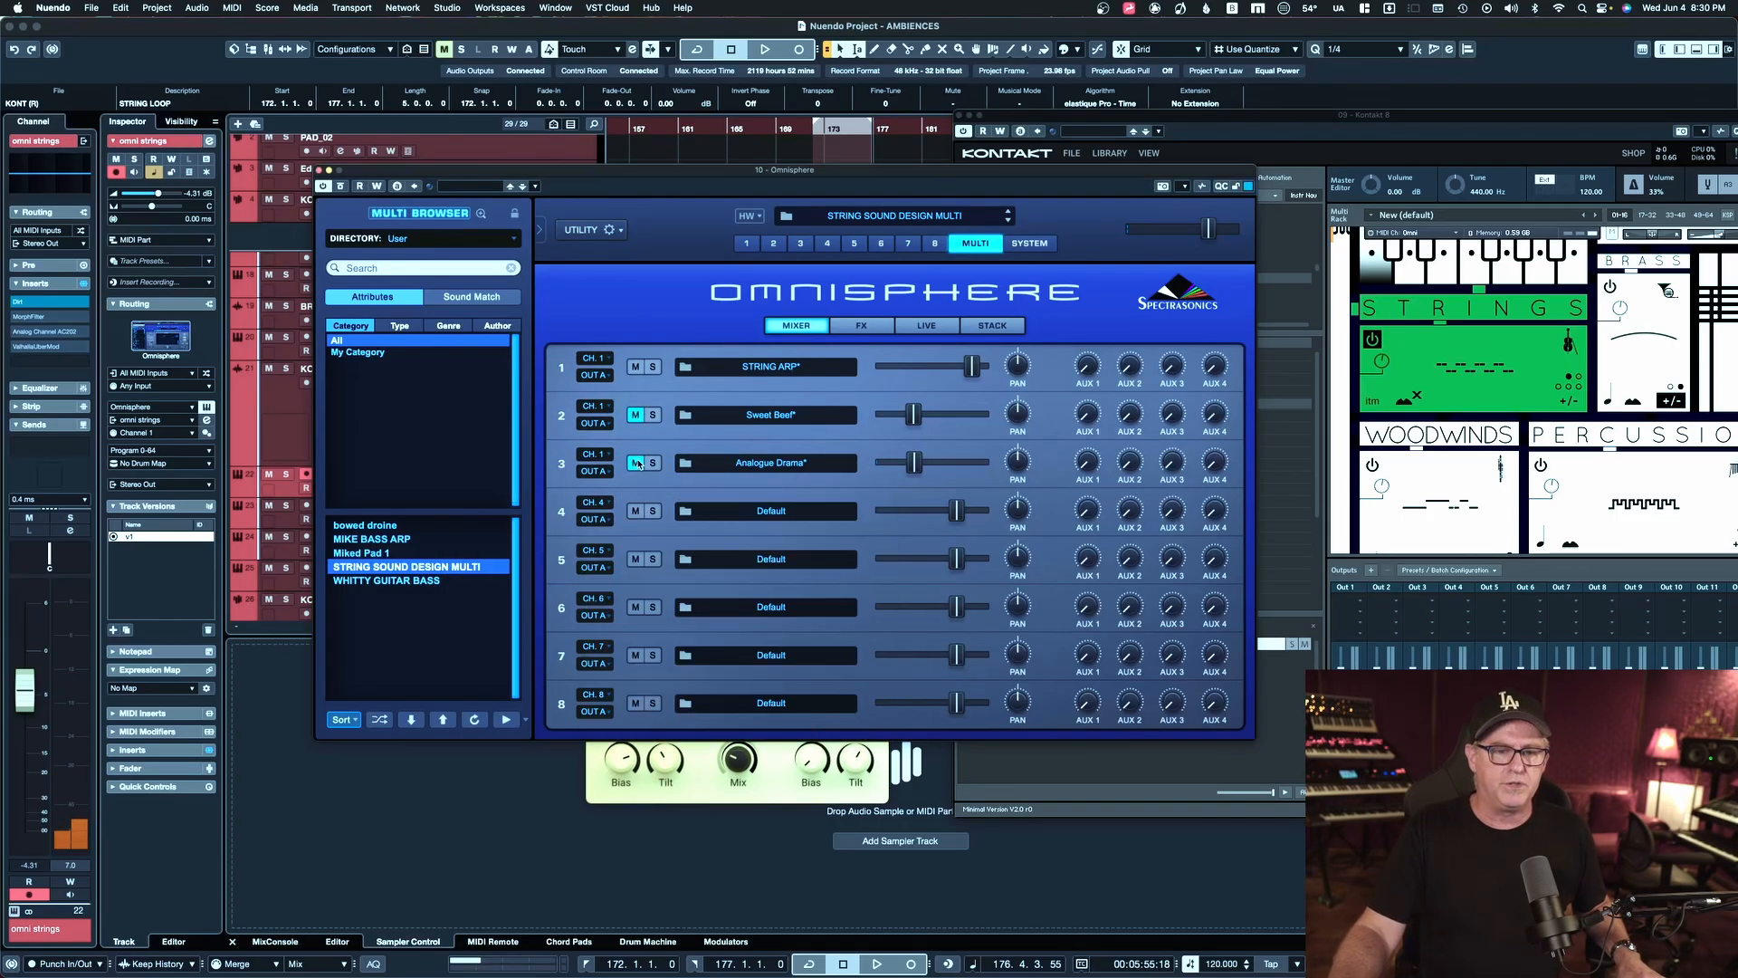
# Move the Omnisphere and Dirt windows apart and unmute the Sweet Beef and Analogue Drama parts in the multi mixer
pyautogui.moveTo(546, 172); pyautogui.dragTo(919, 85)
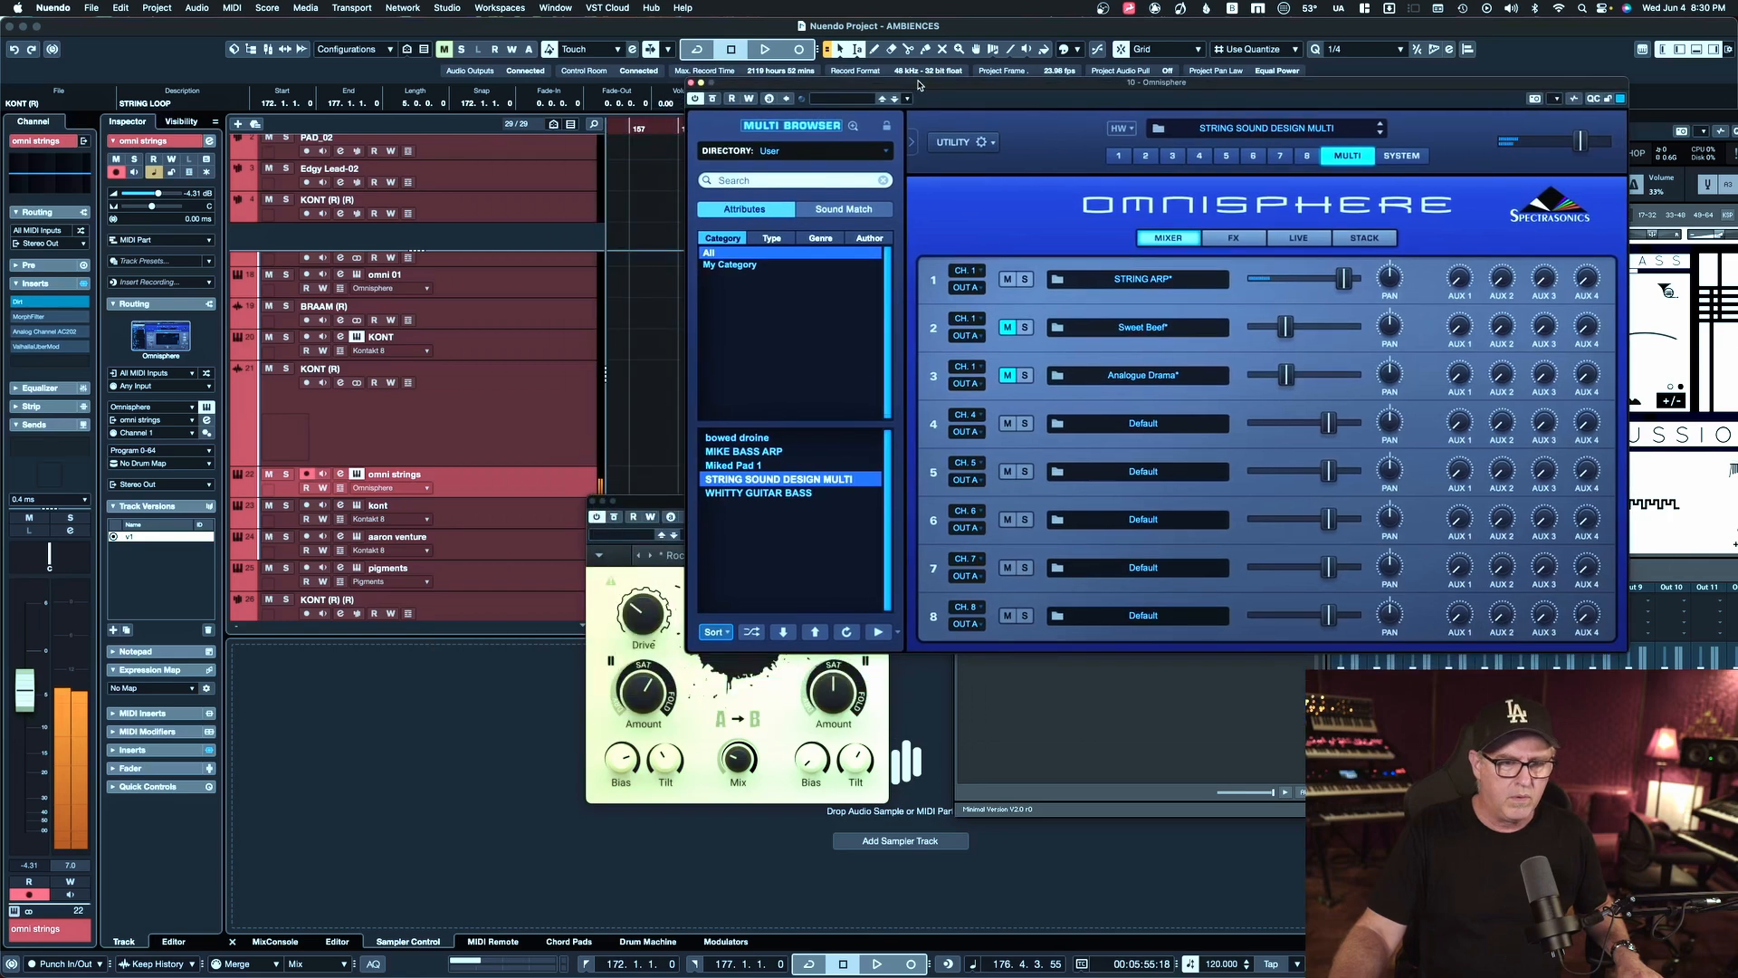
pyautogui.moveTo(619, 499); pyautogui.dragTo(504, 447)
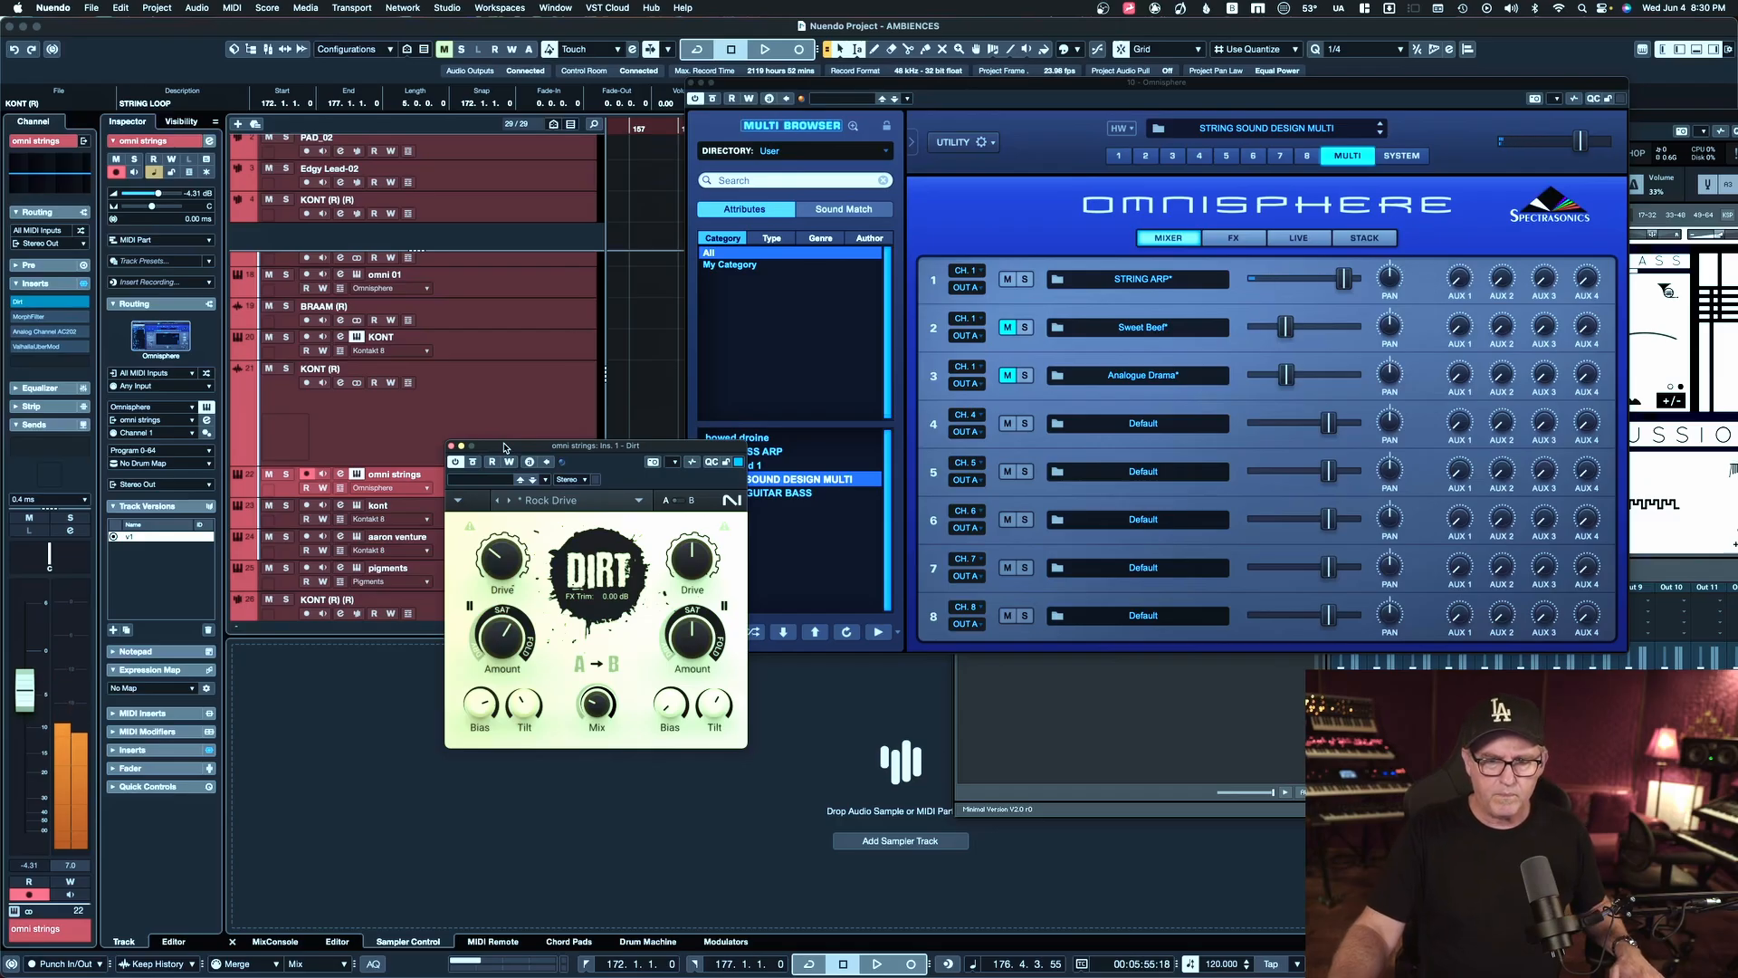
pyautogui.click(1009, 326)
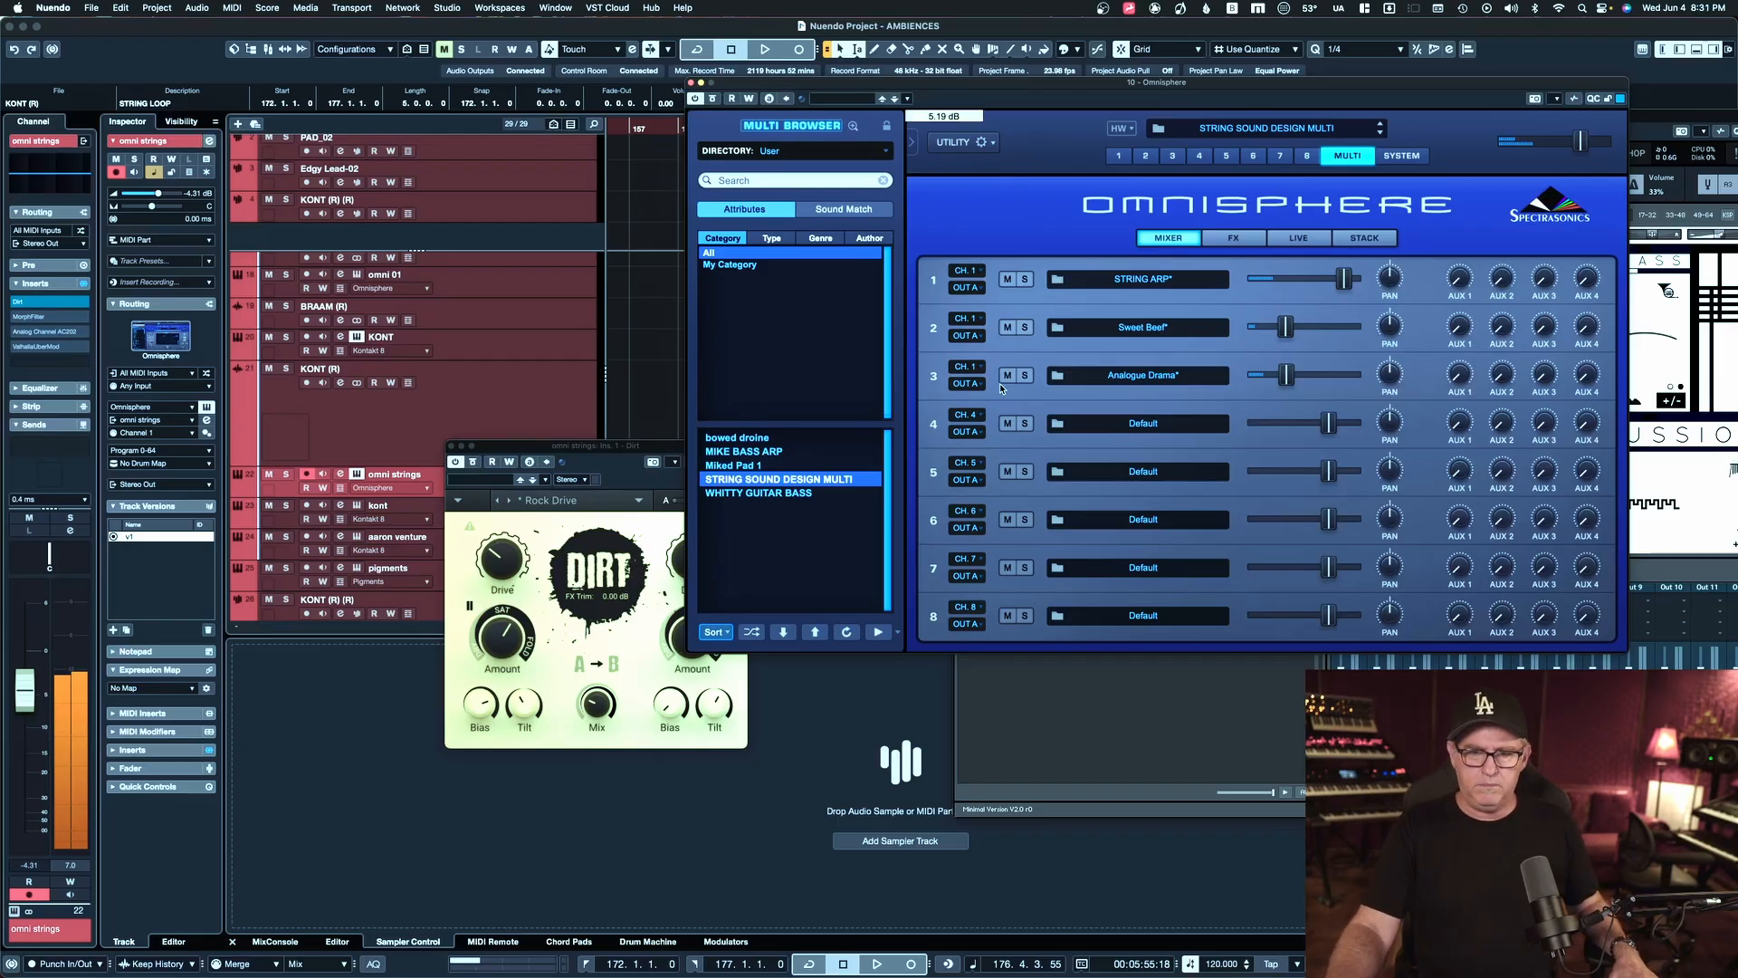
# Open the MorphFilter insert on the omni strings channel, take it out of bypass and place its window beside the Omnisphere mixer
pyautogui.click(54, 320)
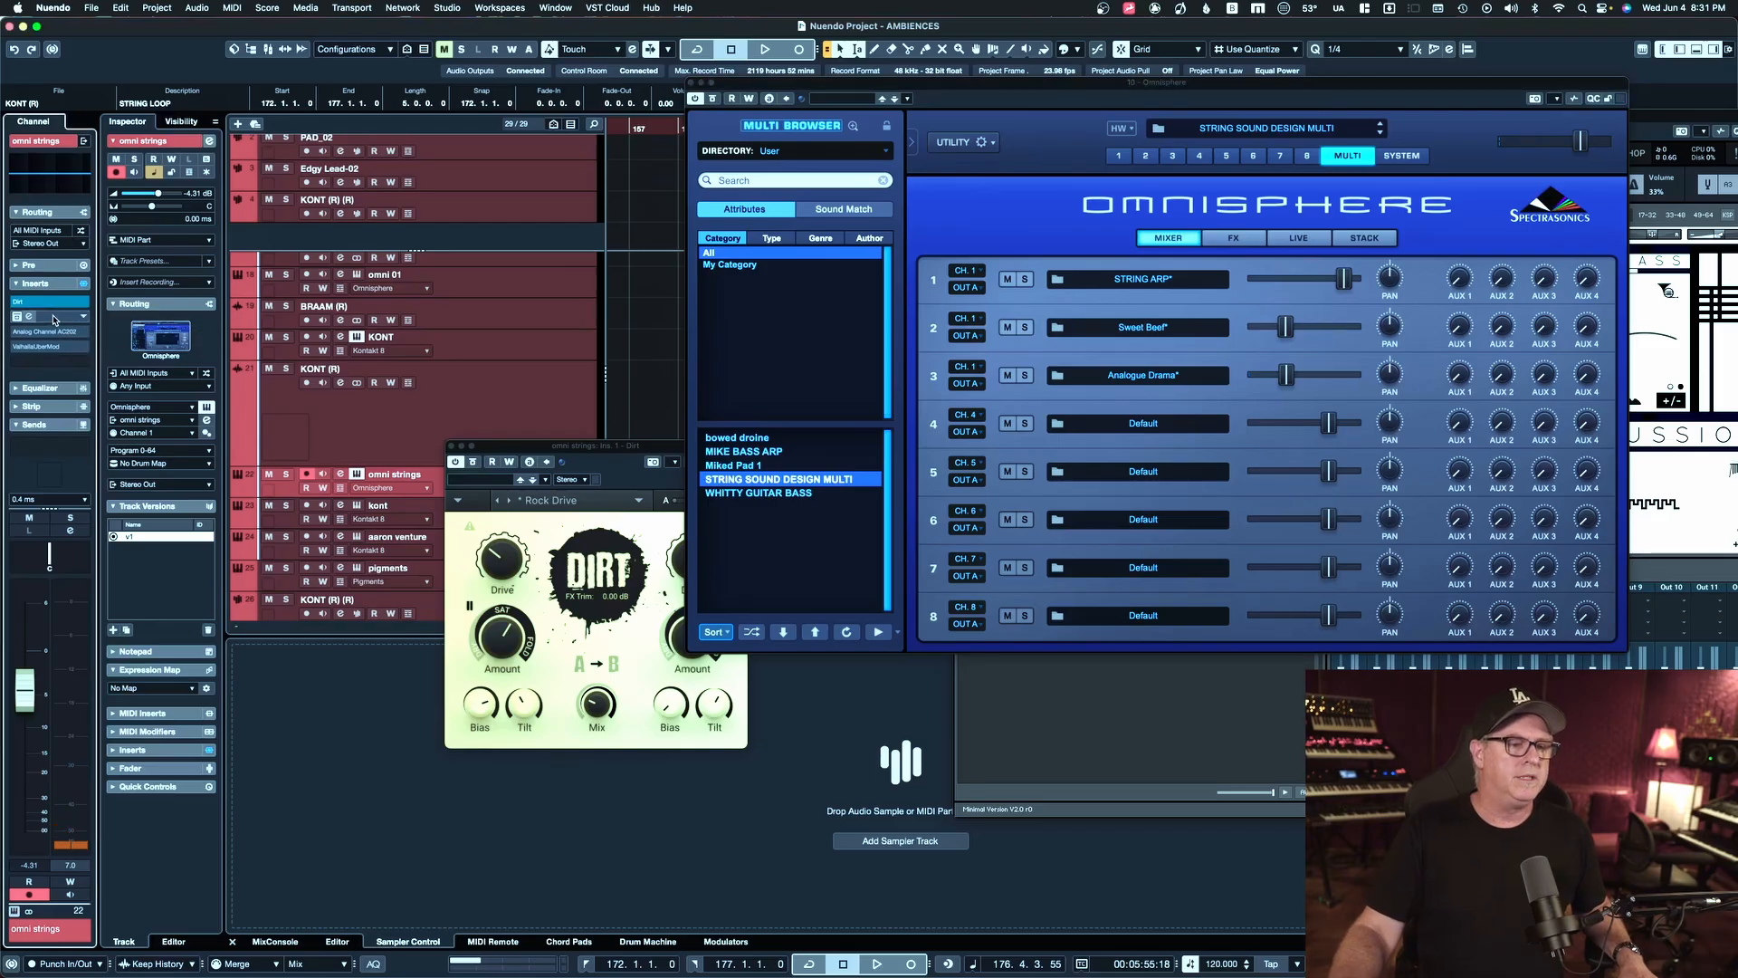
pyautogui.click(52, 319)
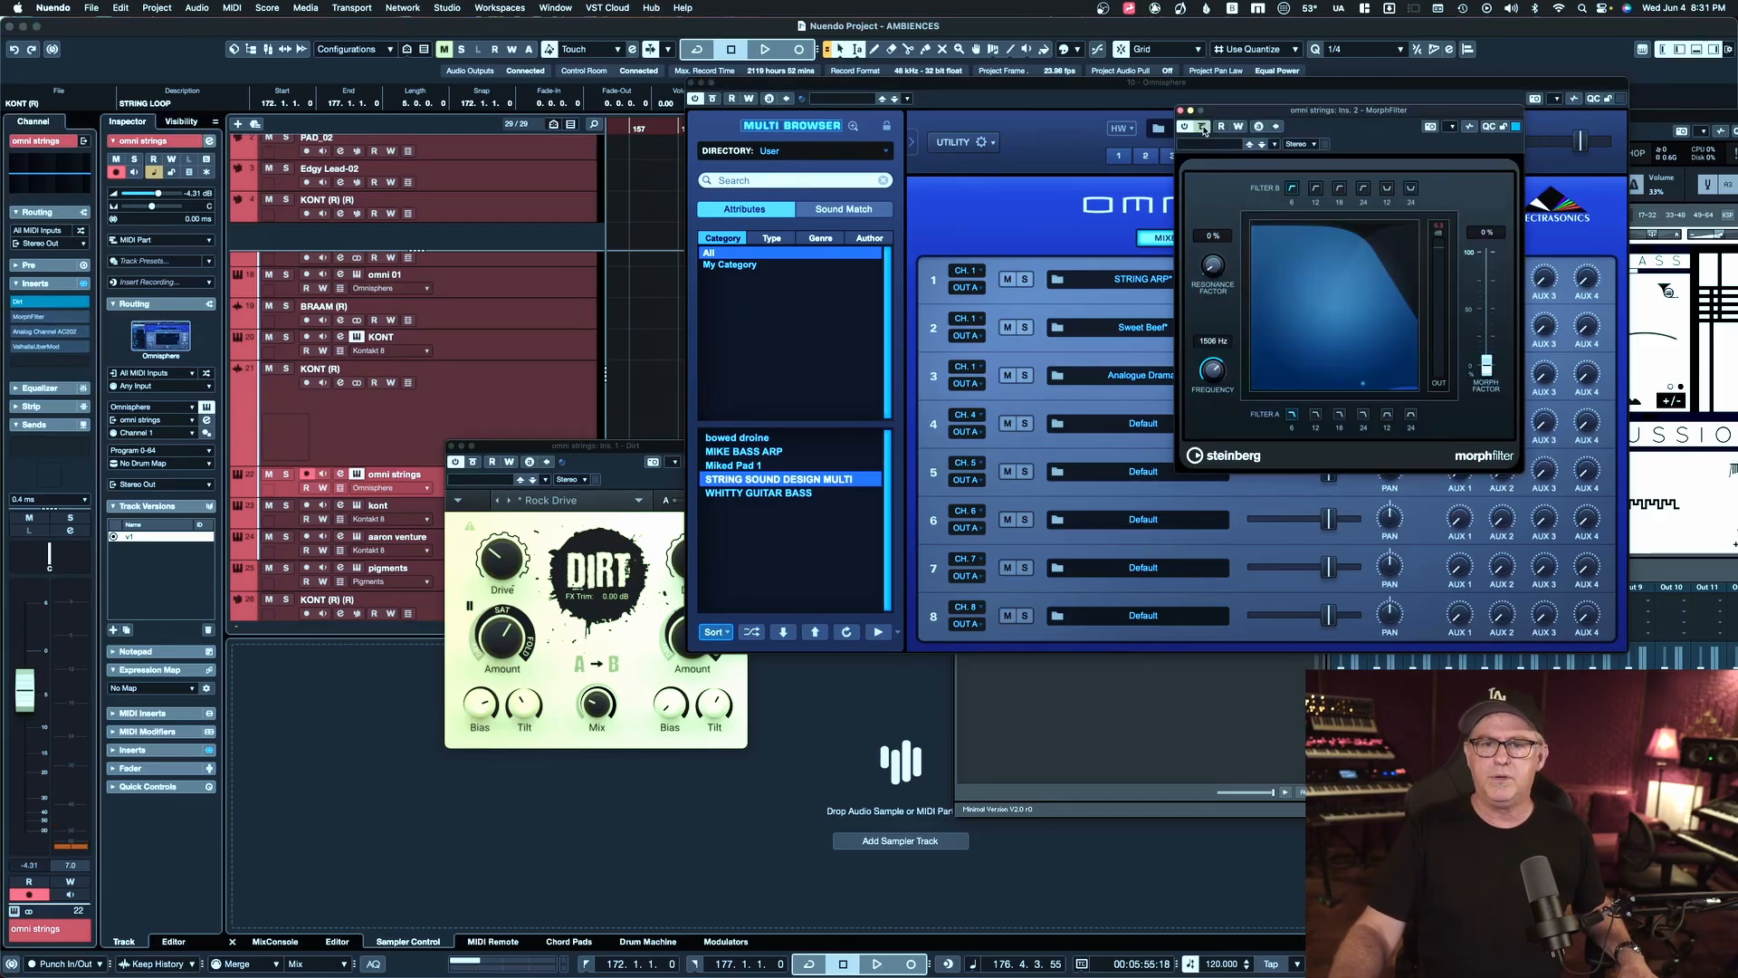
pyautogui.moveTo(1233, 115); pyautogui.dragTo(523, 245)
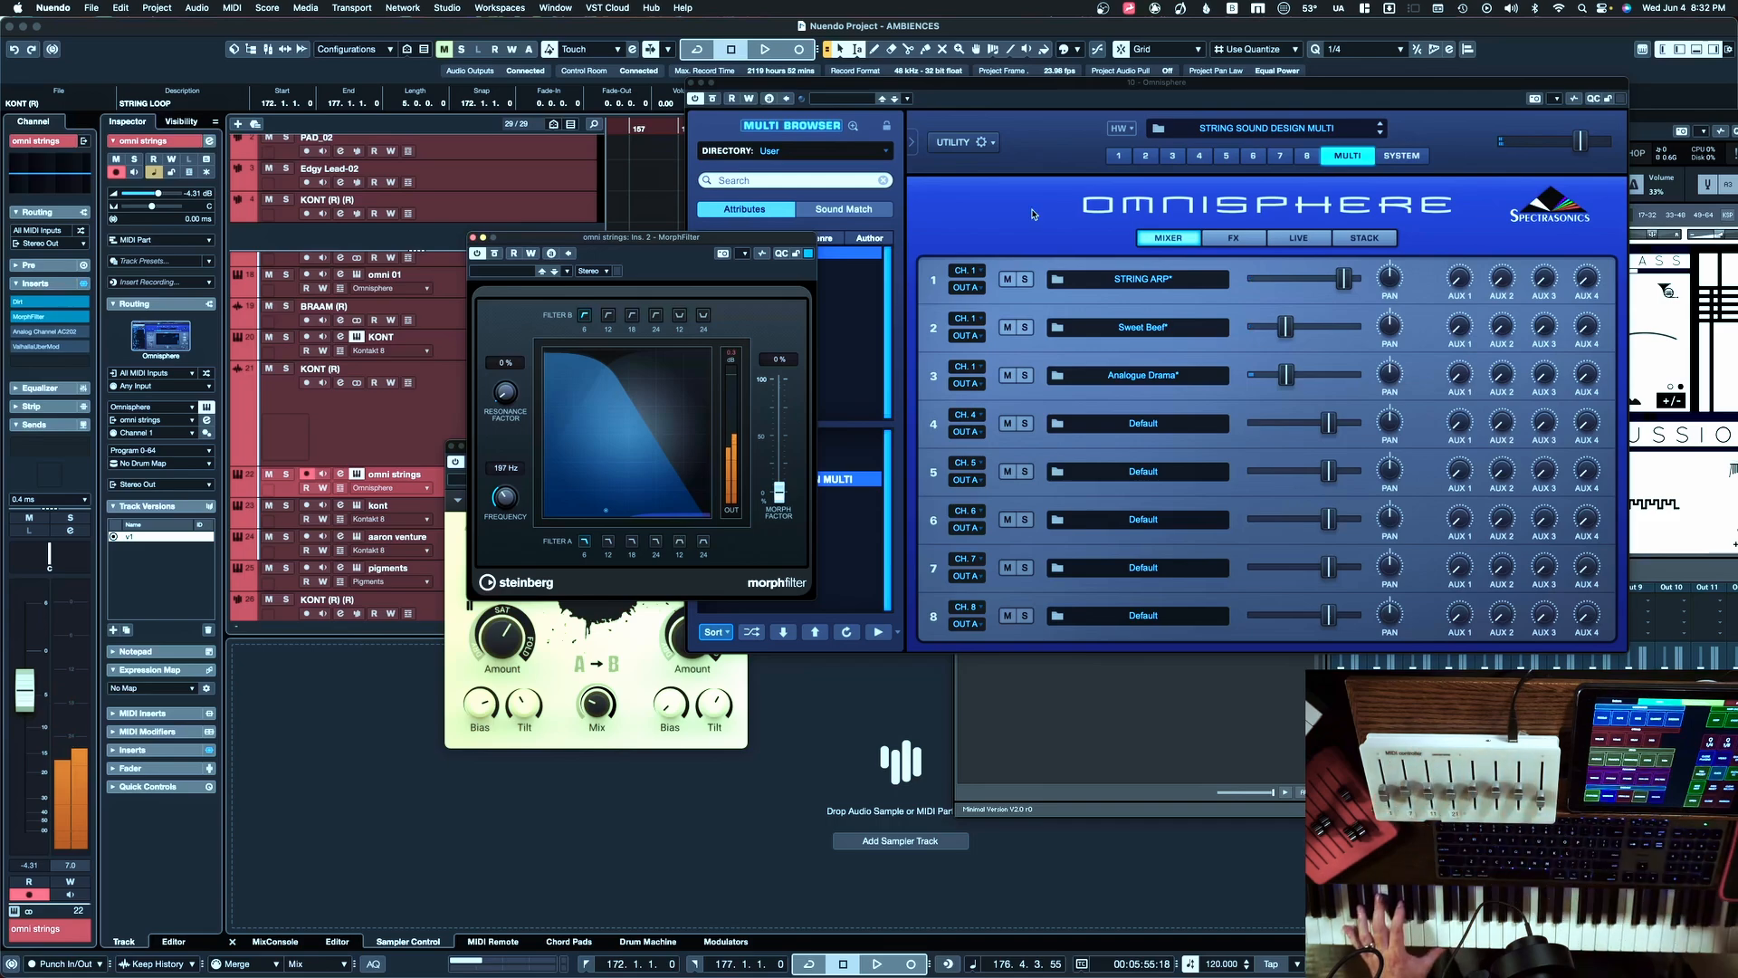
# Move the Omnisphere and MorphFilter windows off the arrangement and briefly play back the string loop
pyautogui.moveTo(861, 88); pyautogui.dragTo(1218, 484)
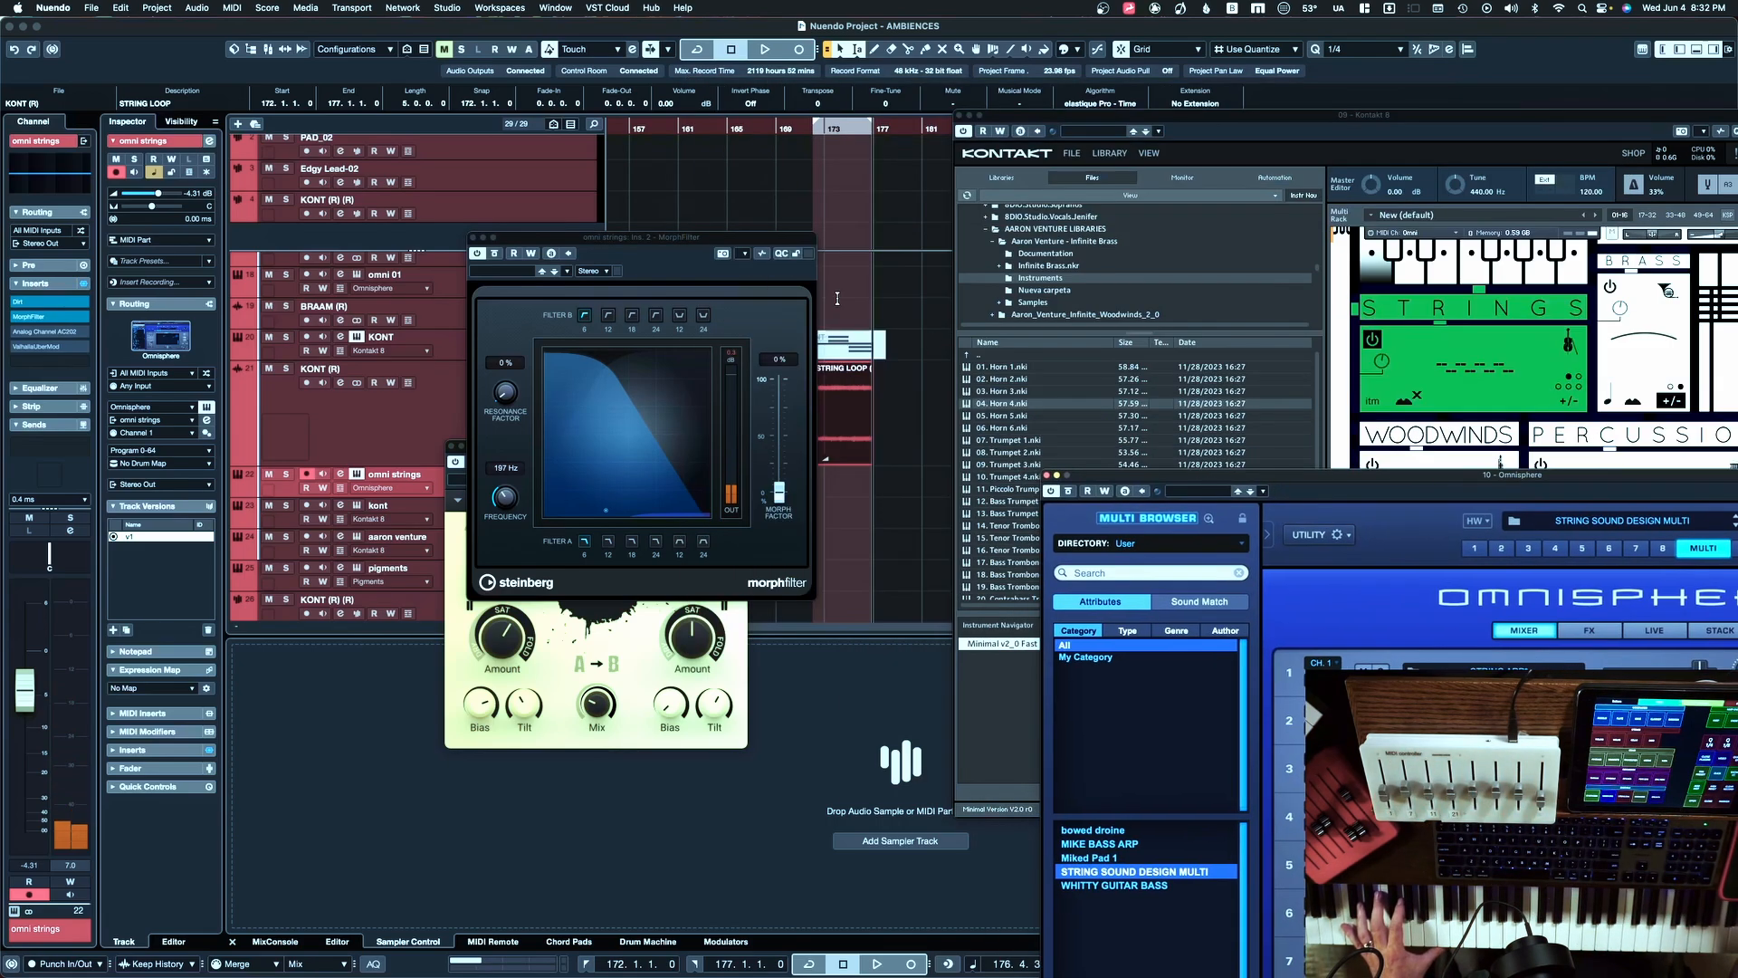
pyautogui.moveTo(739, 230); pyautogui.dragTo(599, 215)
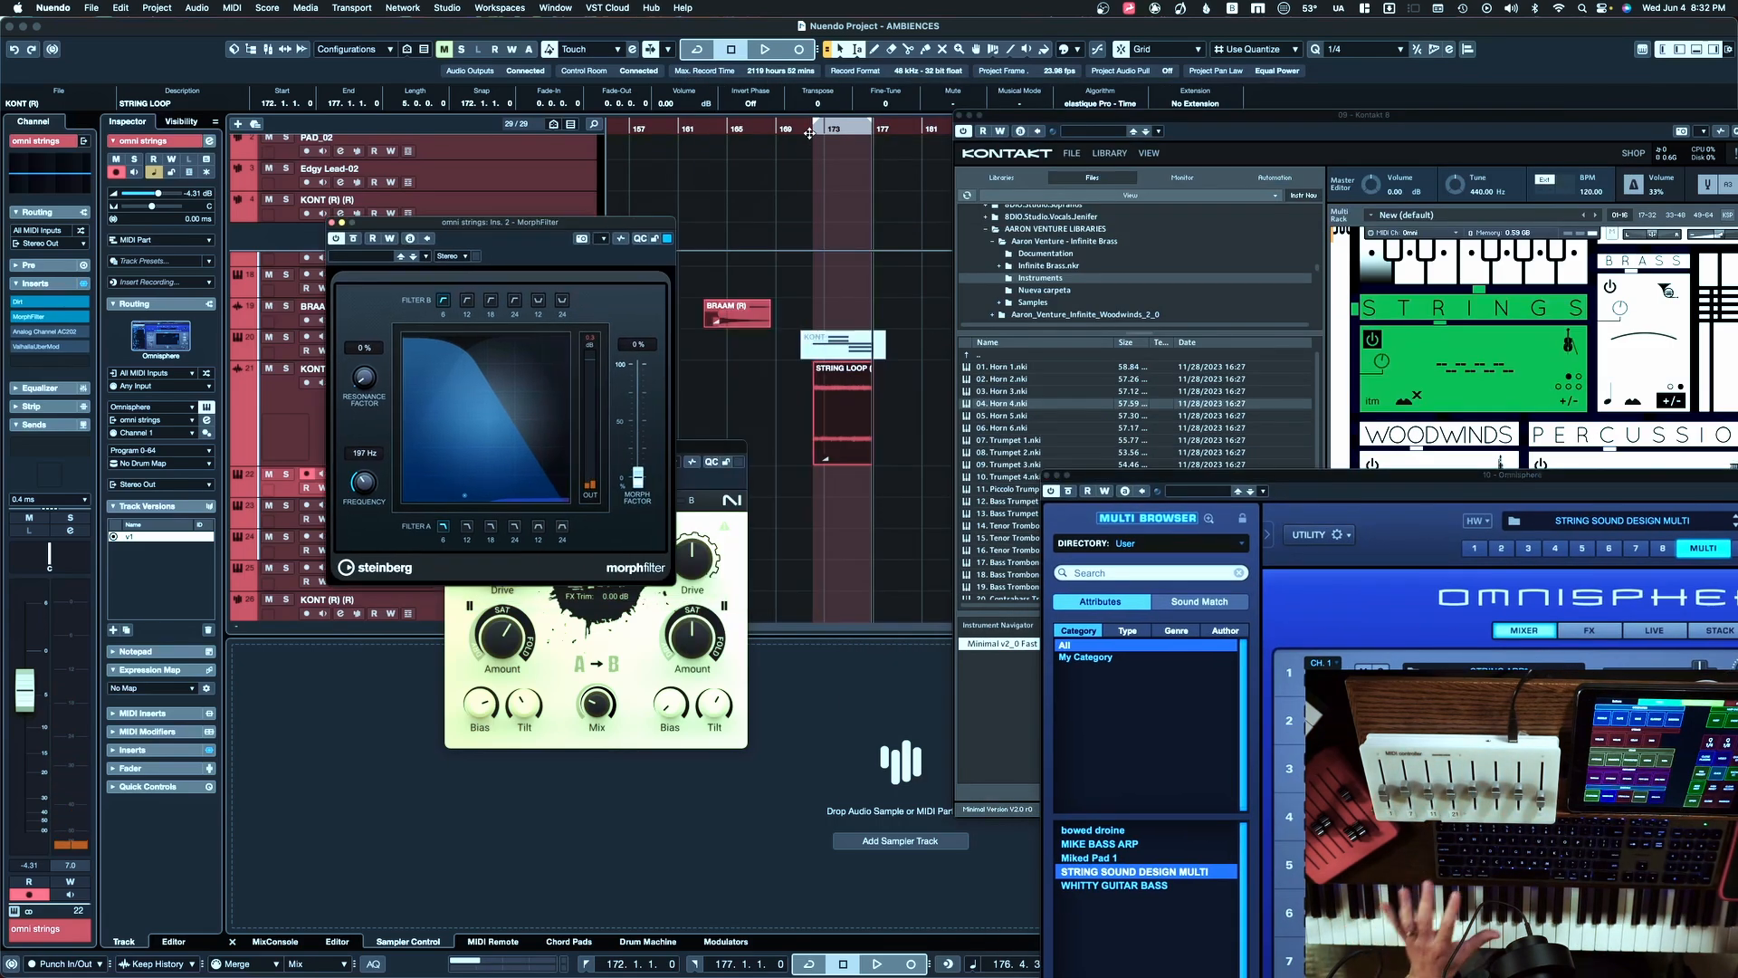
pyautogui.press('space')
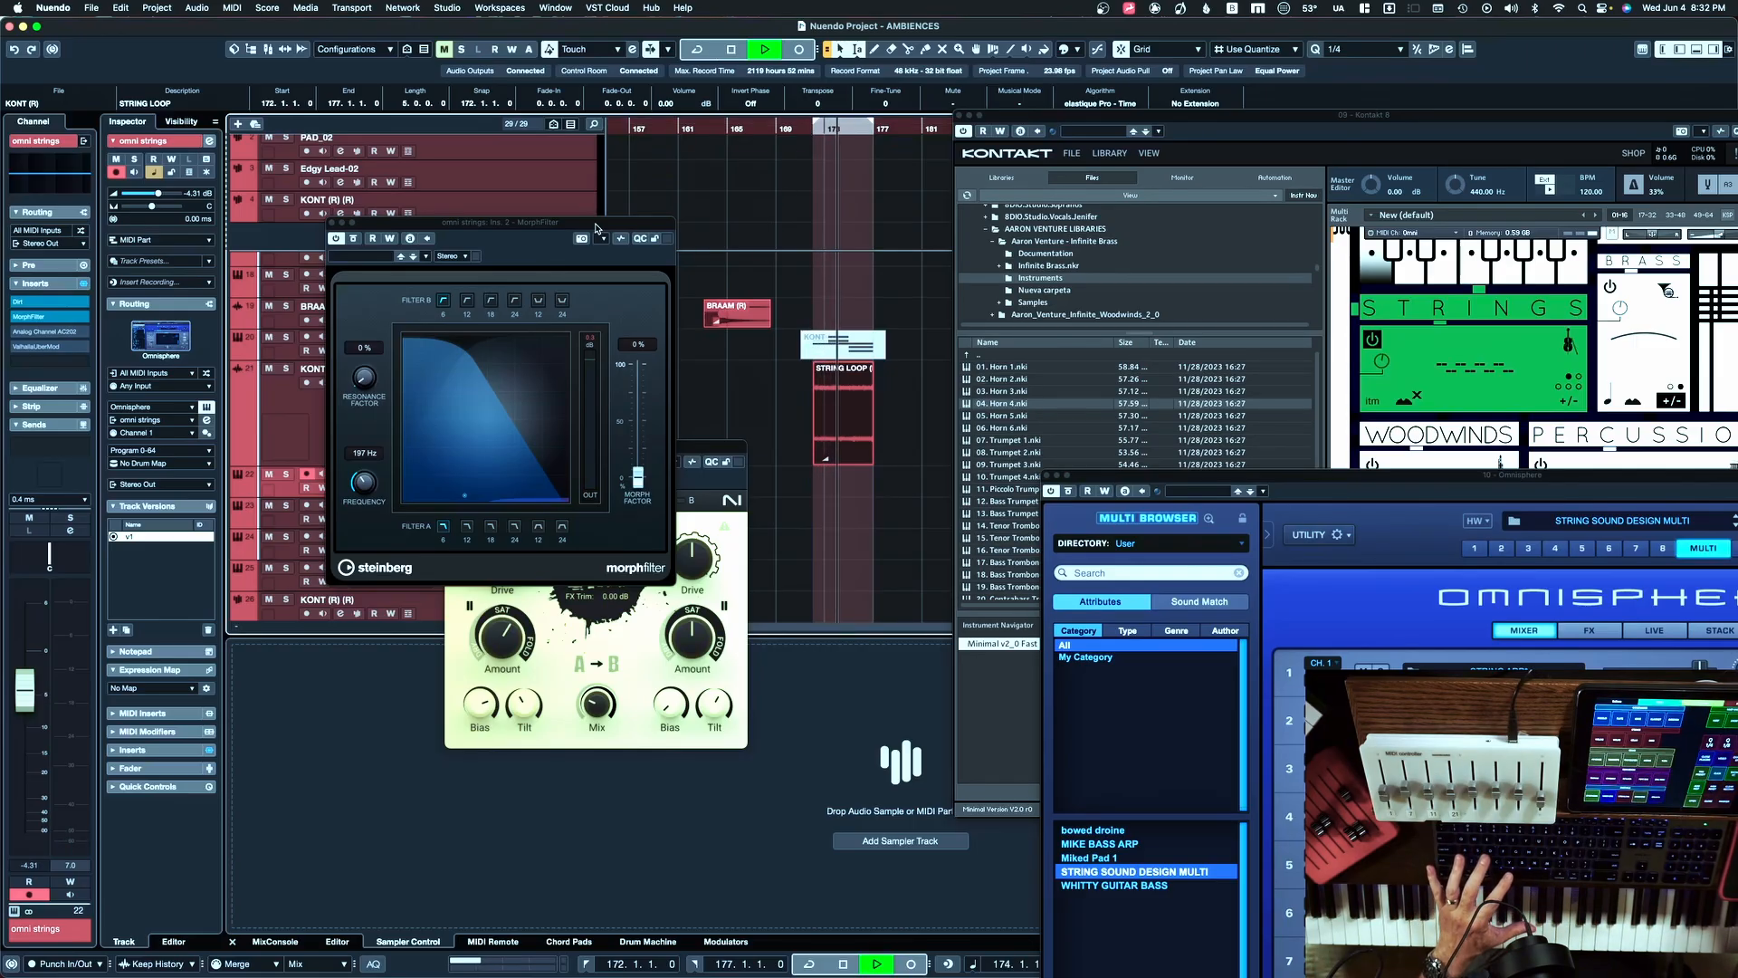
pyautogui.press('space')
pyautogui.moveTo(596, 228); pyautogui.dragTo(697, 230)
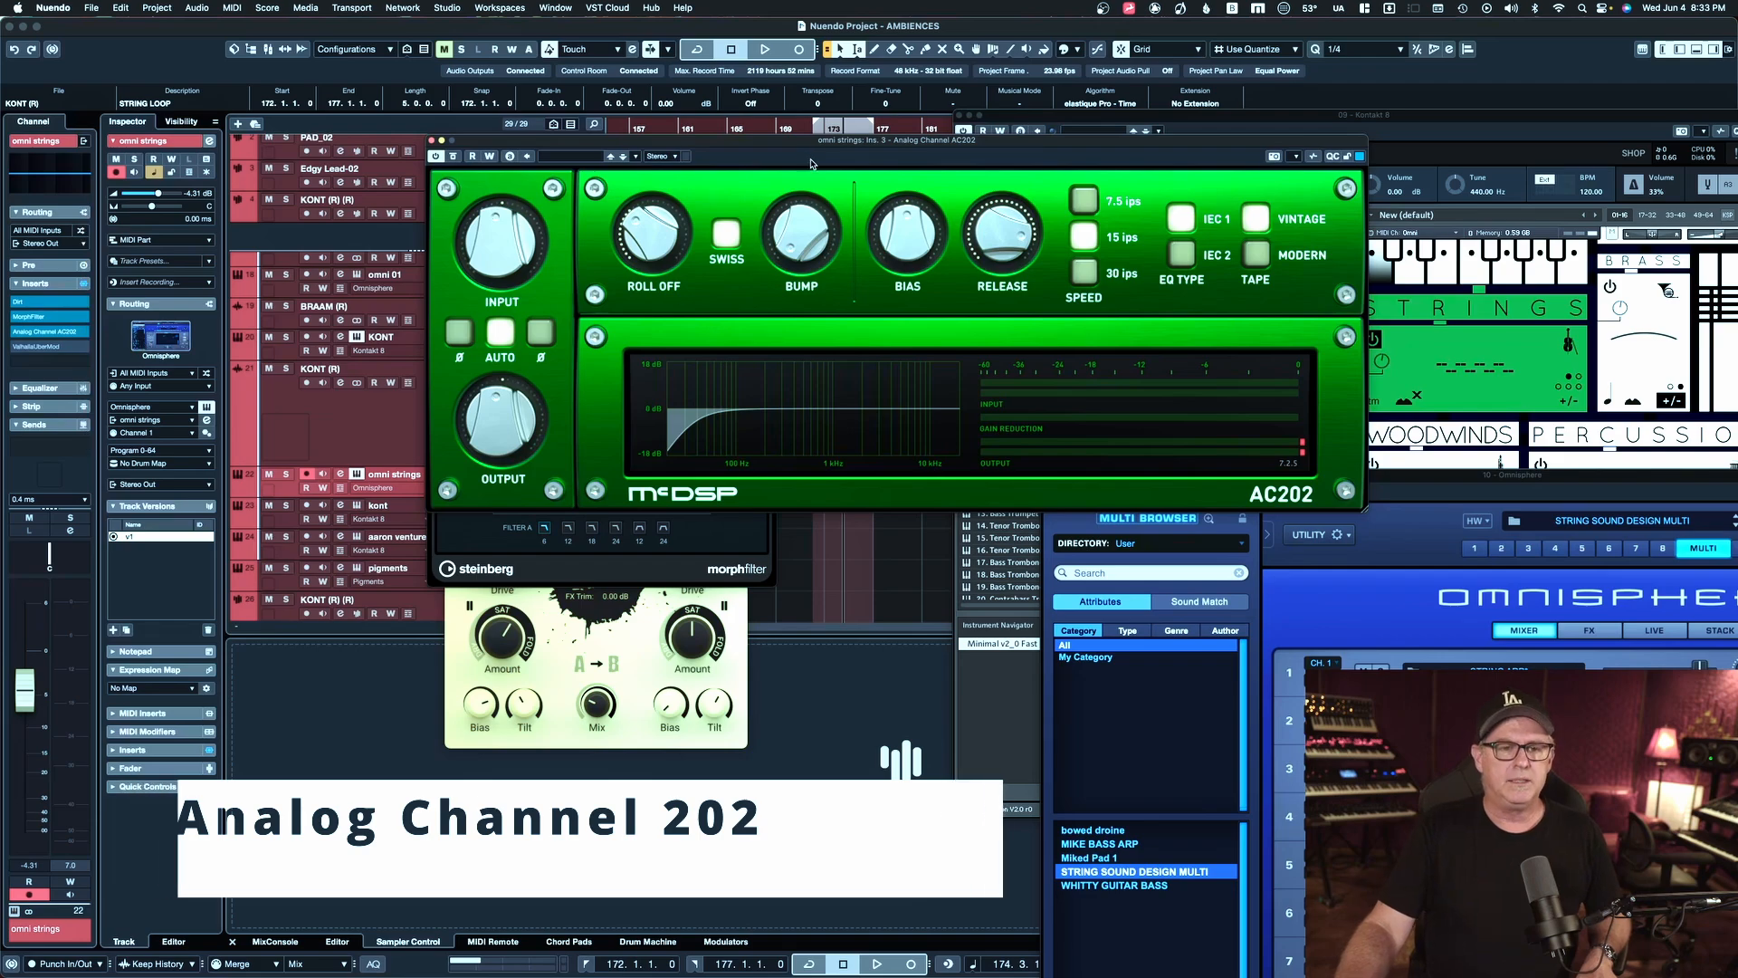
# Turn on the AUTO option in Analog Channel AC202 and arrange its window next to MorphFilter
pyautogui.moveTo(790, 145); pyautogui.dragTo(792, 150)
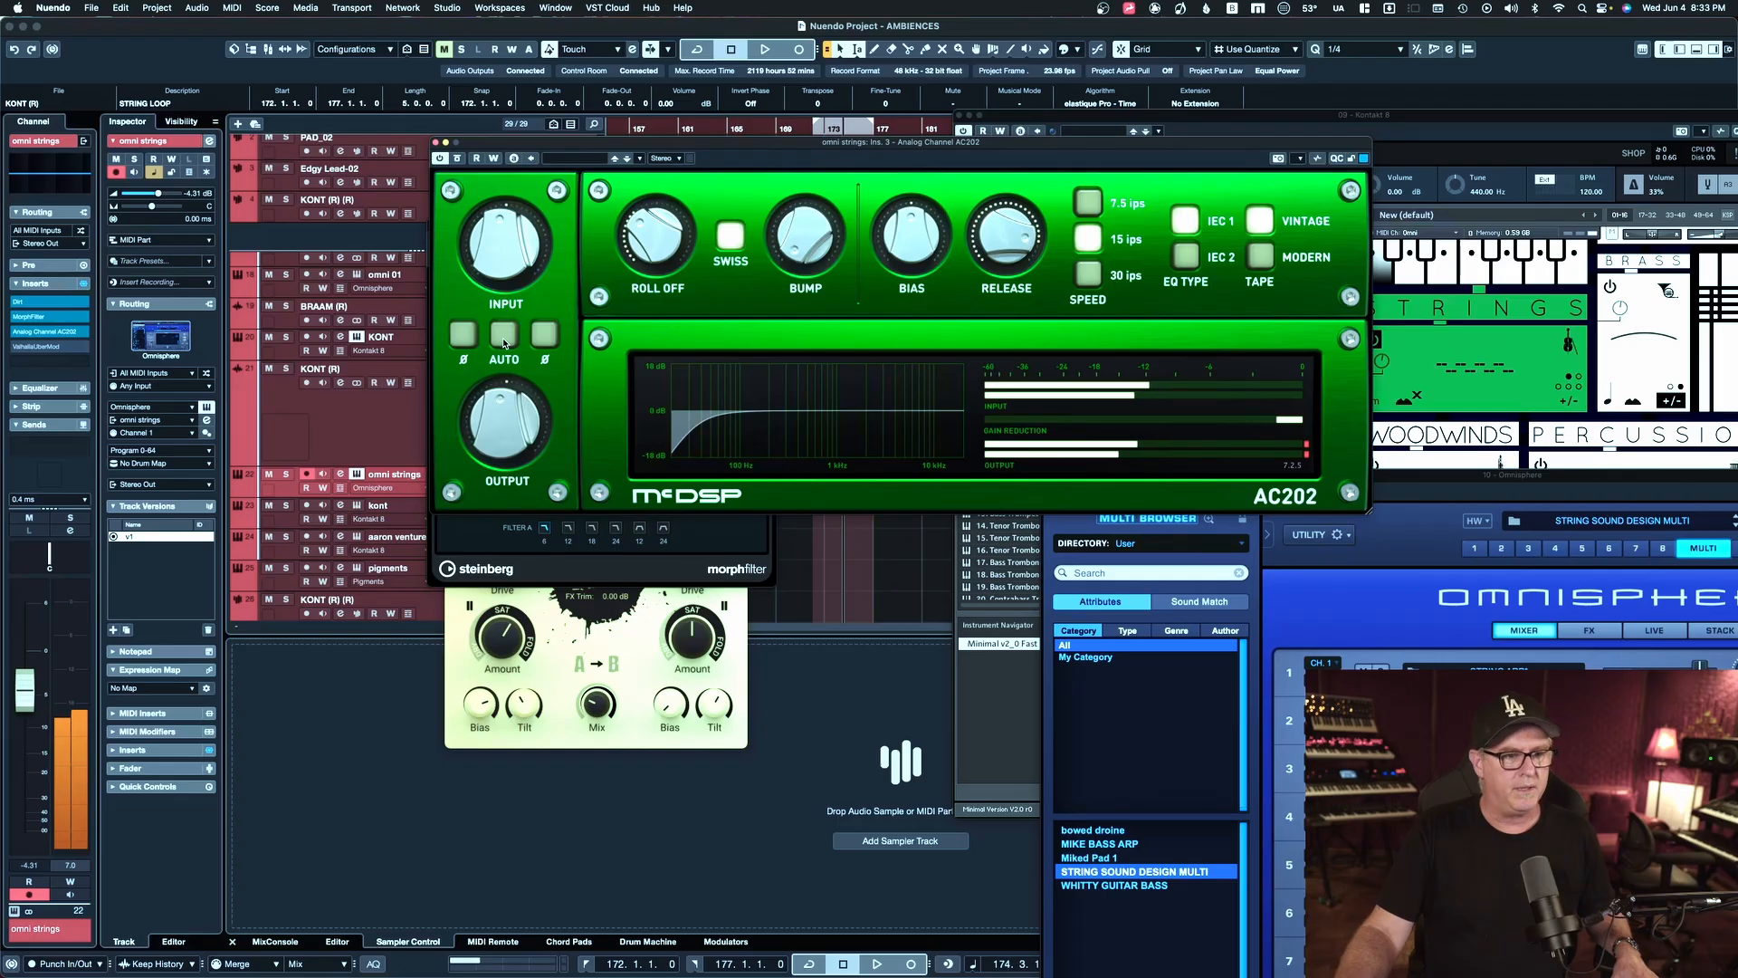
pyautogui.click(504, 336)
pyautogui.moveTo(567, 143); pyautogui.dragTo(851, 139)
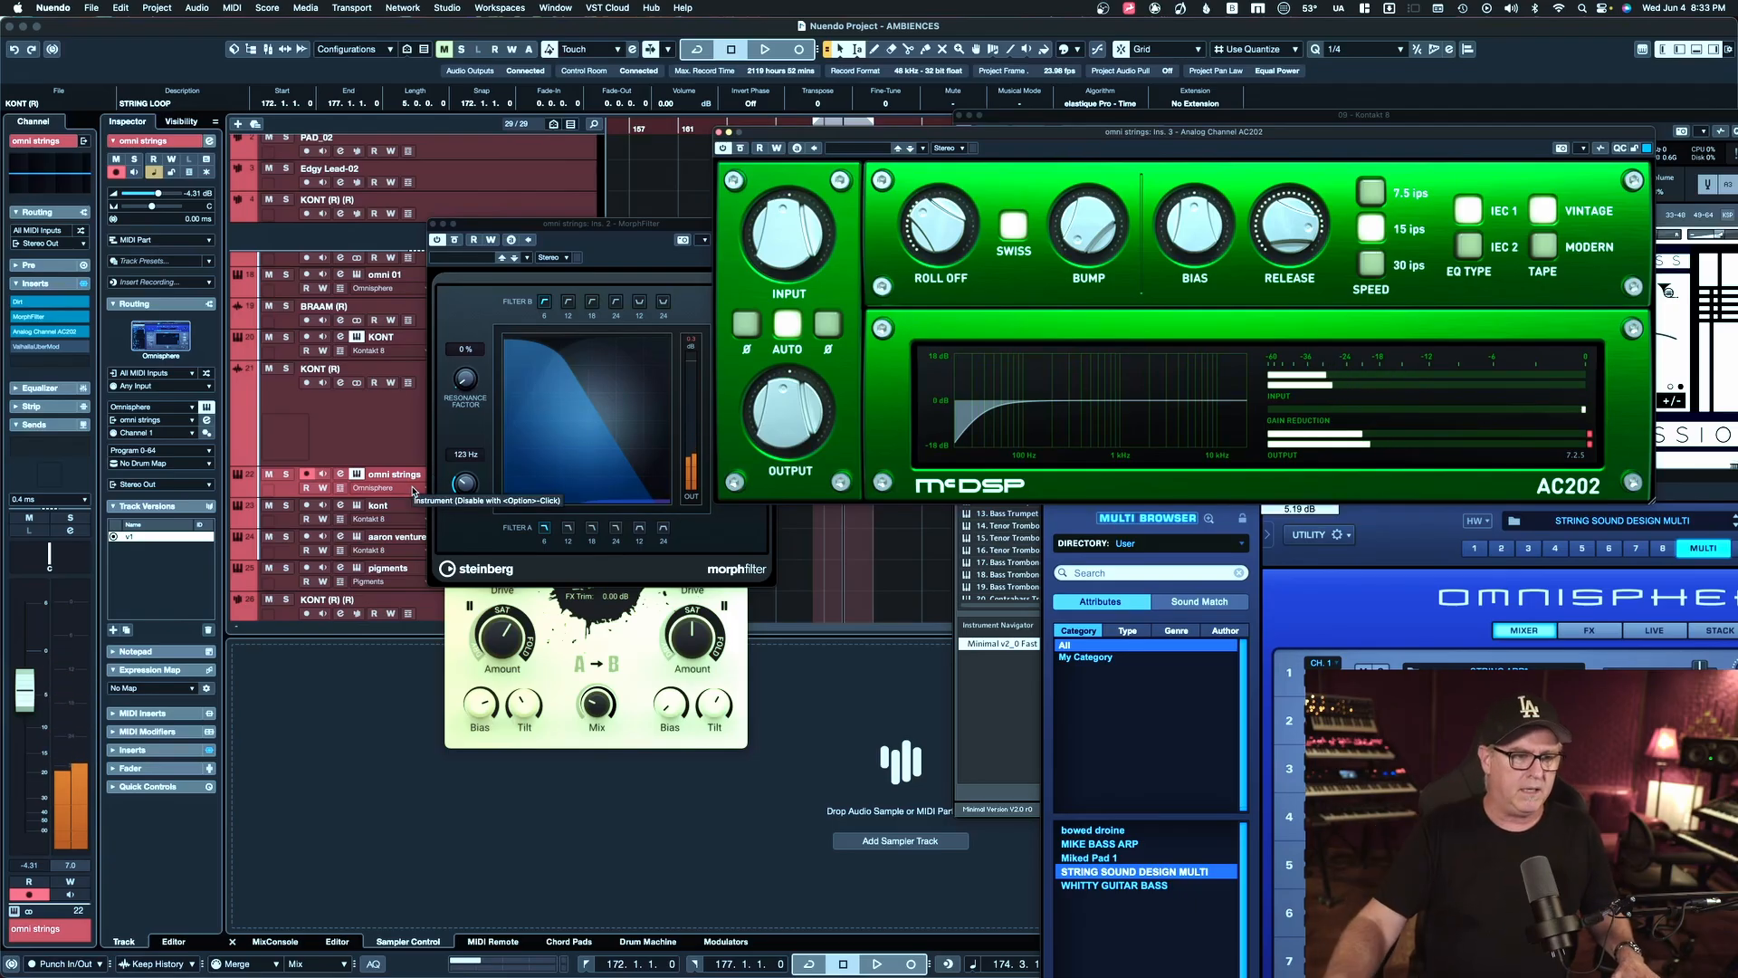
pyautogui.moveTo(606, 234); pyautogui.dragTo(540, 236)
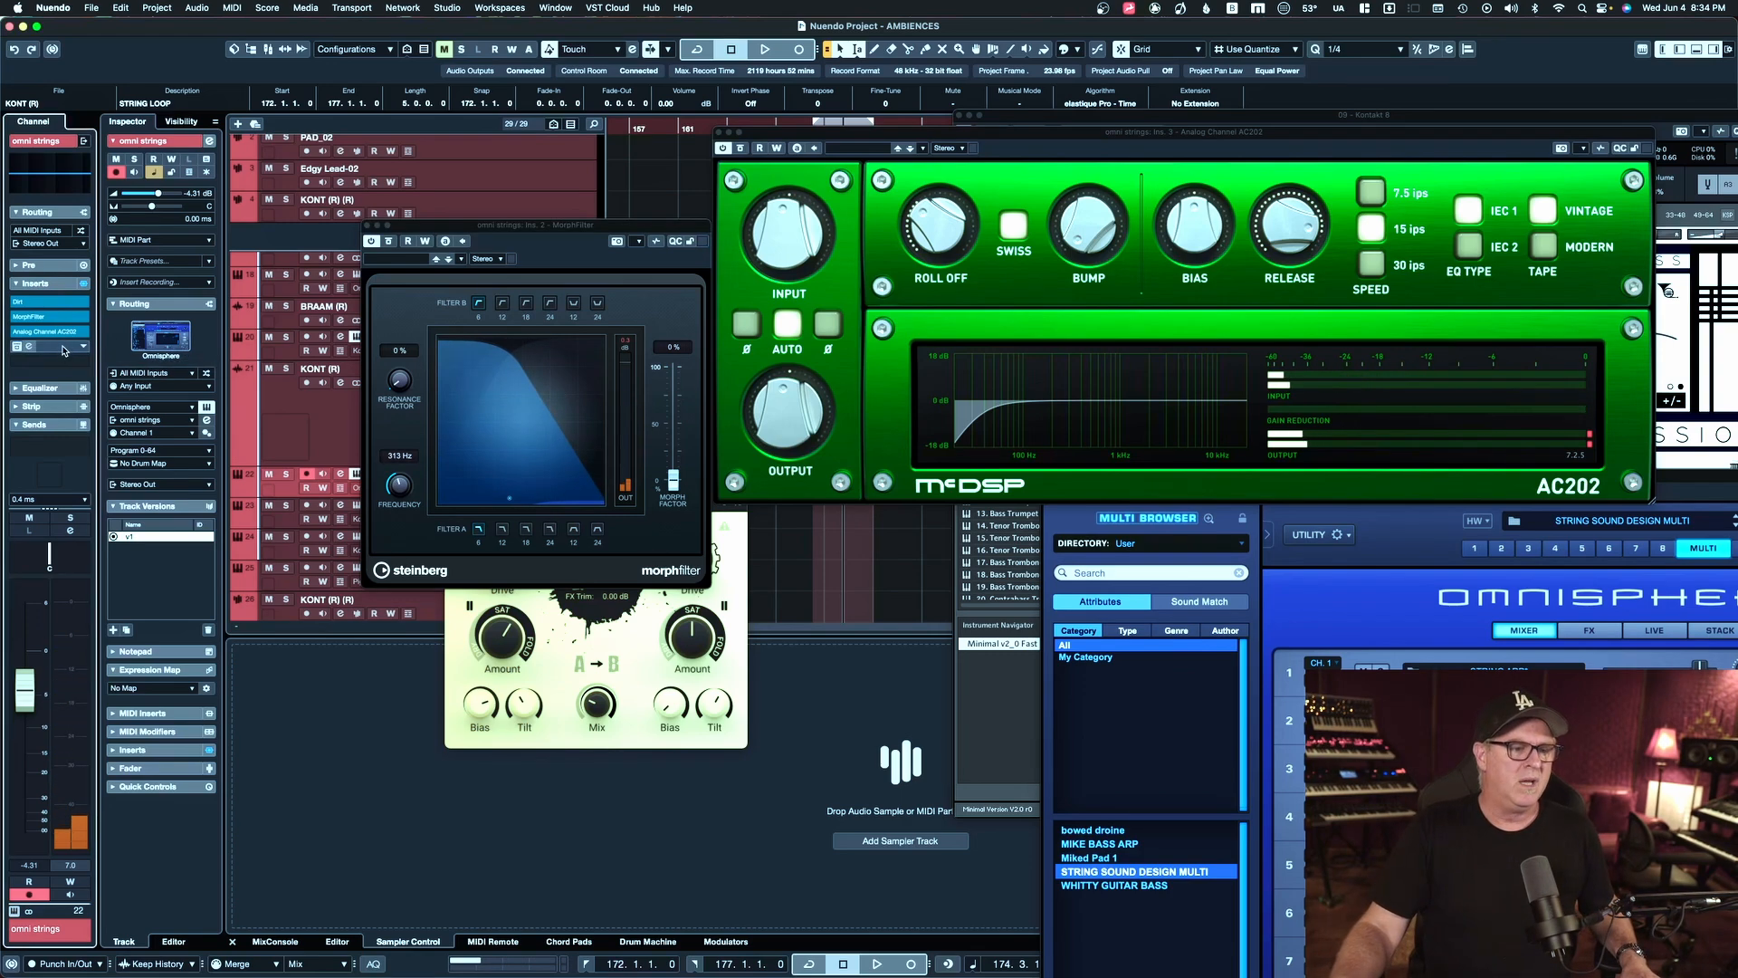
# Open the ValhallaÜberMod insert on the omni strings channel, move its window into view and browse its presets
pyautogui.click(64, 346)
pyautogui.moveTo(1349, 268); pyautogui.dragTo(1012, 293)
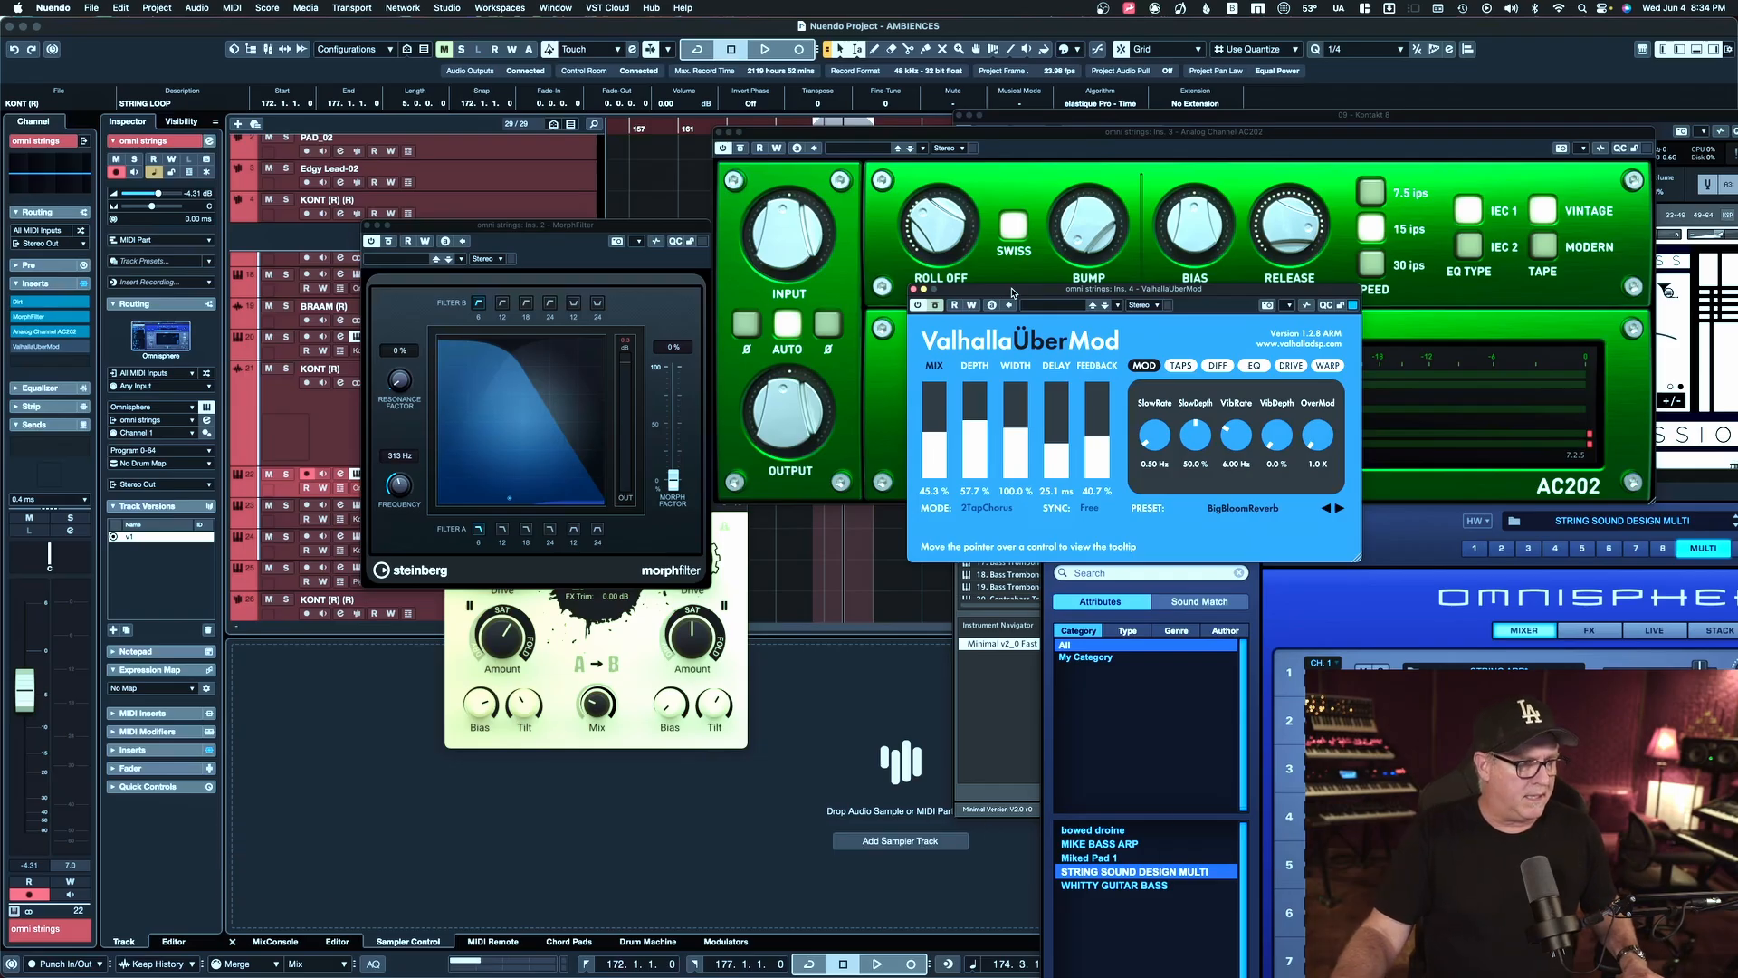
pyautogui.click(1272, 509)
pyautogui.moveTo(1269, 776)
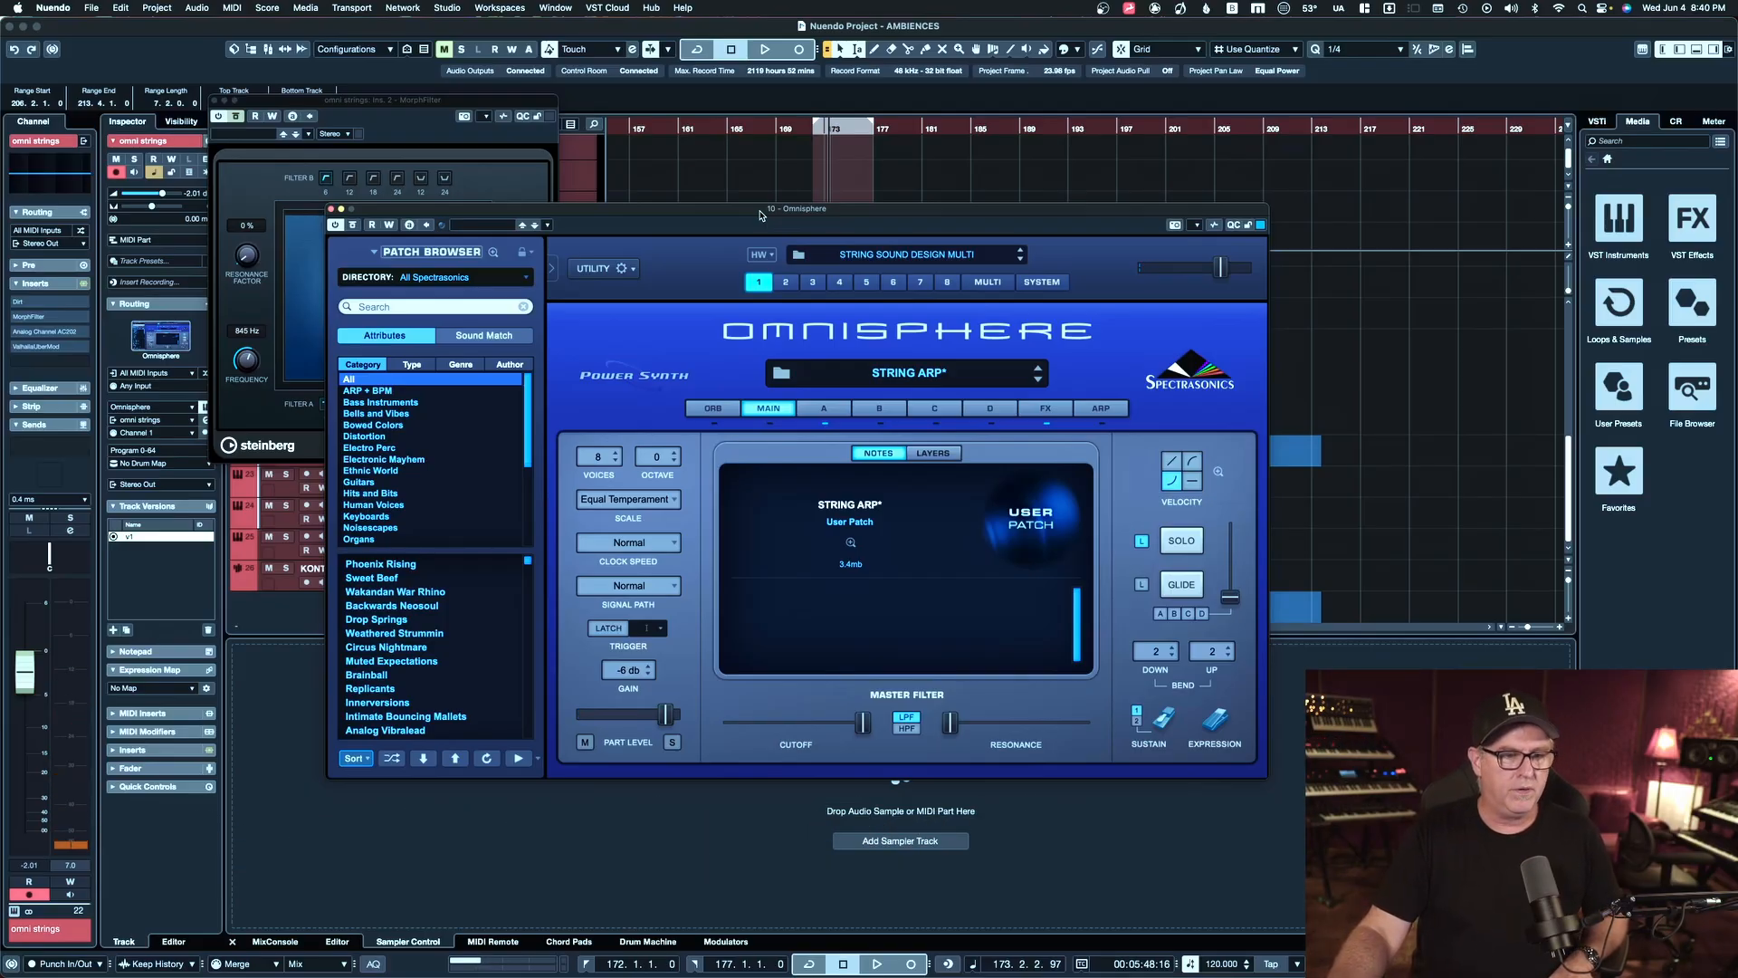
# Open the granular oscillator zoom for layer A of the STRING ARP patch
pyautogui.click(823, 408)
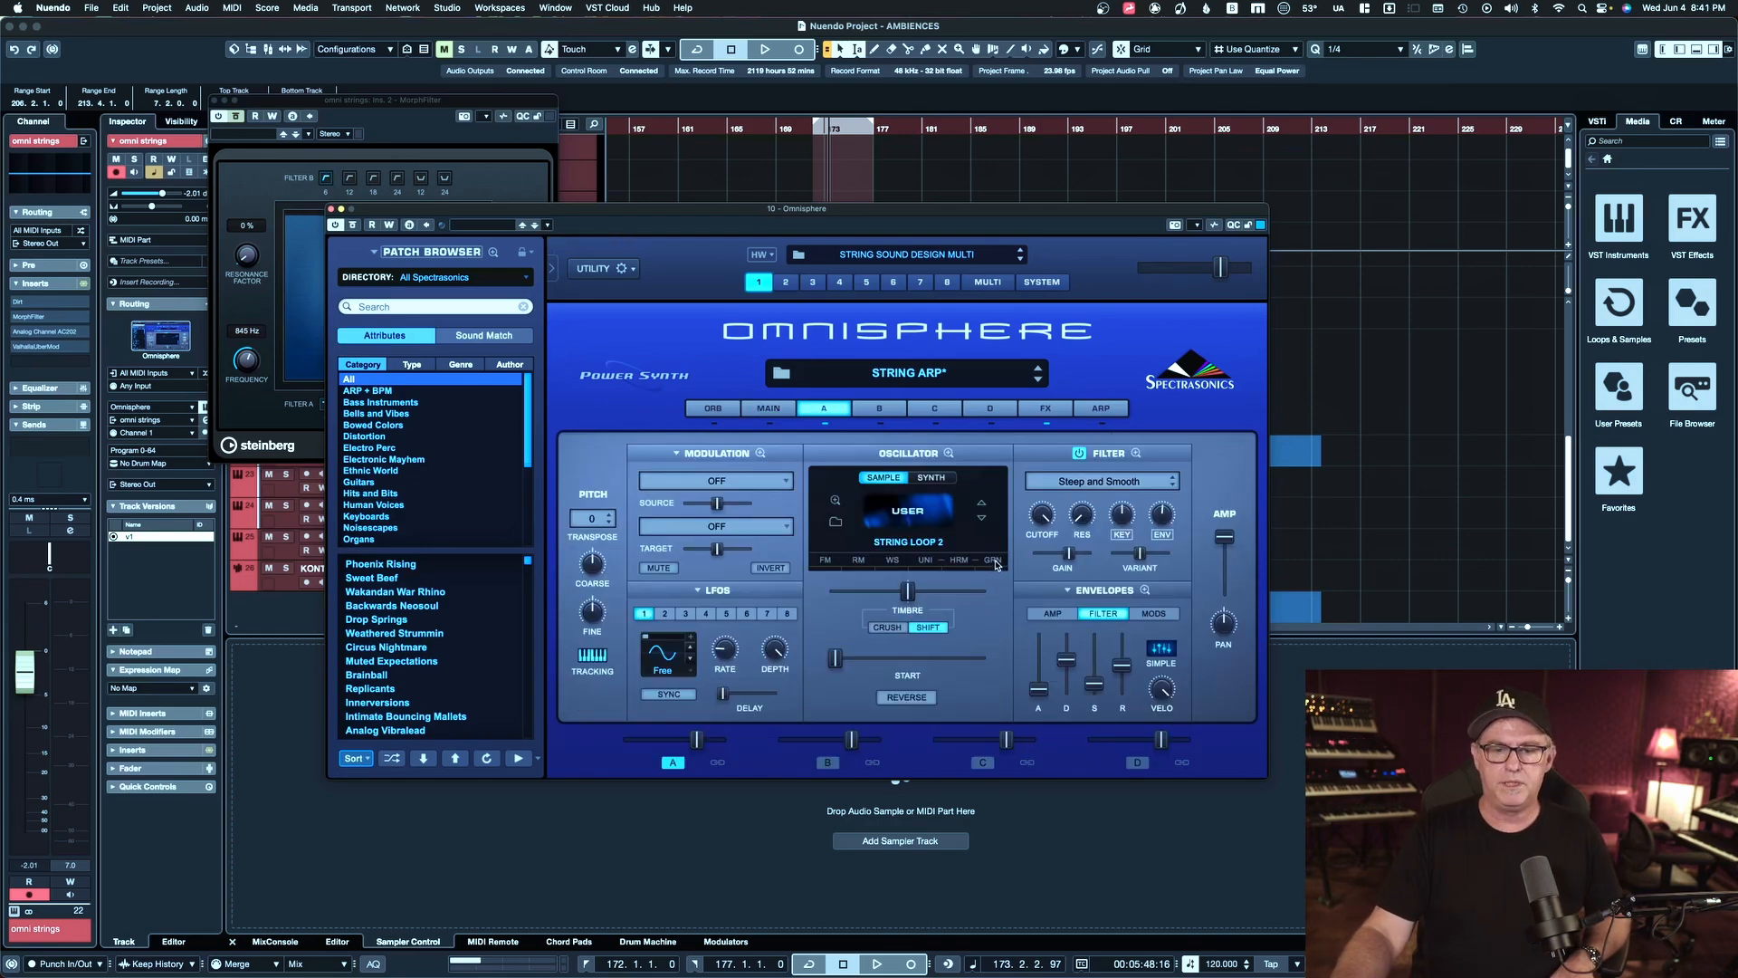
pyautogui.click(993, 560)
pyautogui.moveTo(943, 219); pyautogui.dragTo(901, 187)
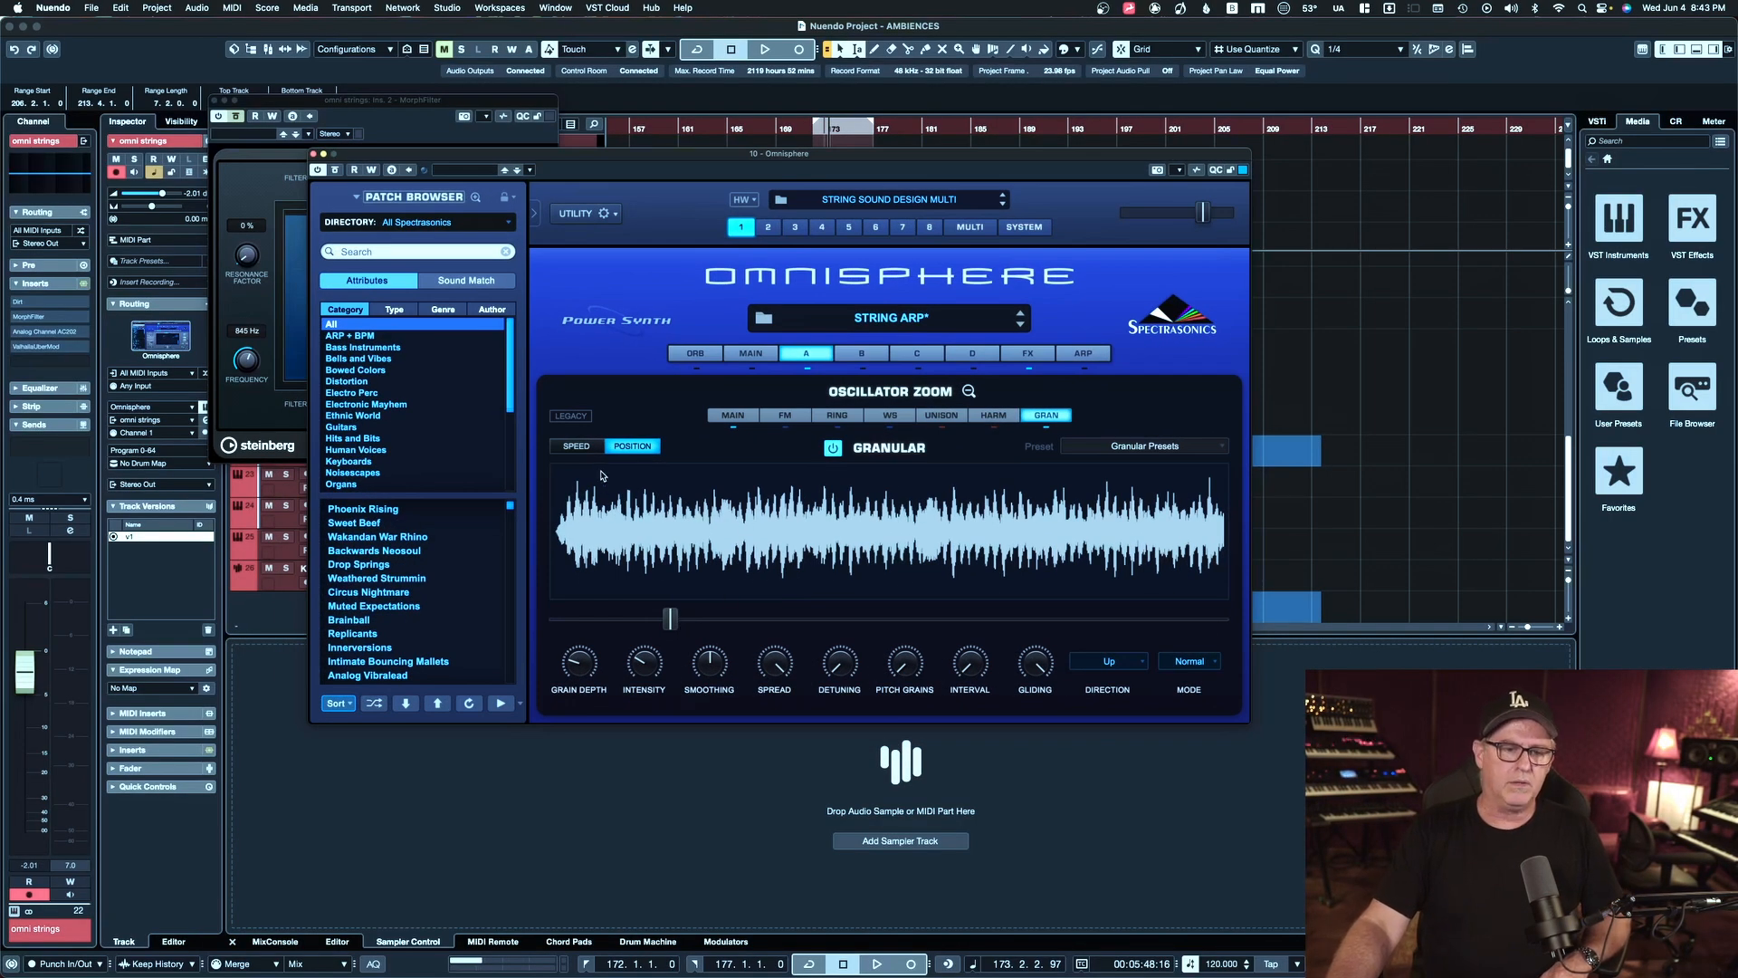
# Switch the granular mode to Speed and take the ValhallaÜberMod insert out of bypass
pyautogui.click(582, 449)
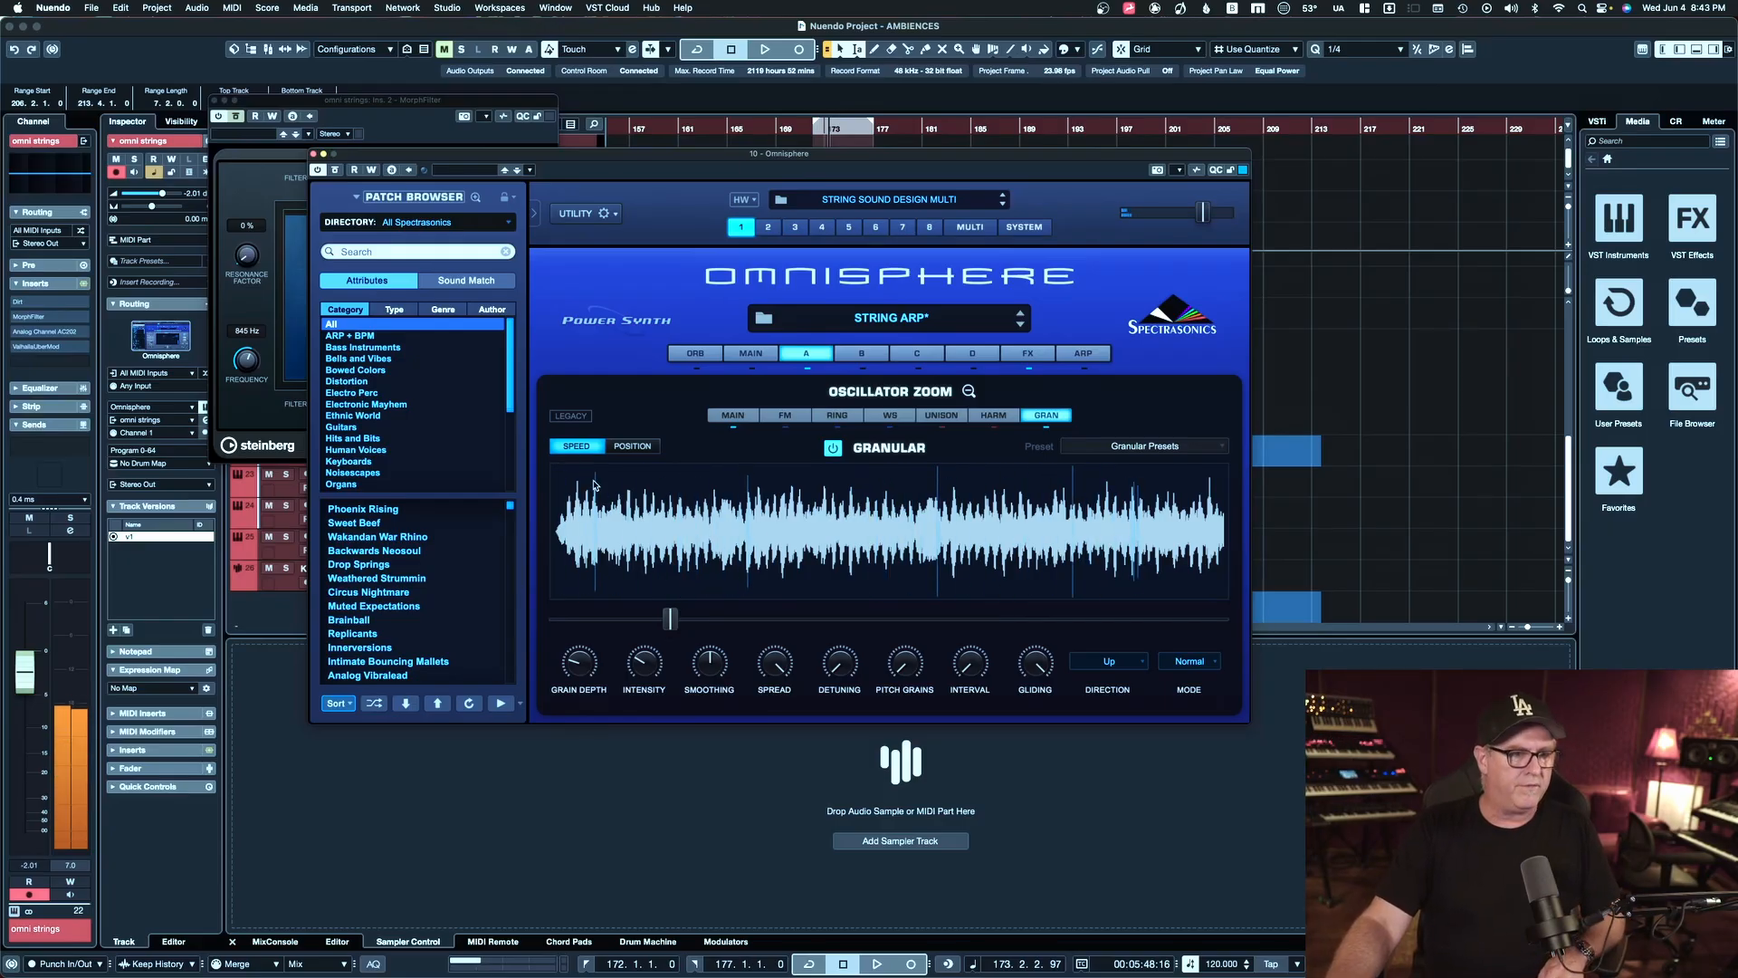
pyautogui.click(19, 347)
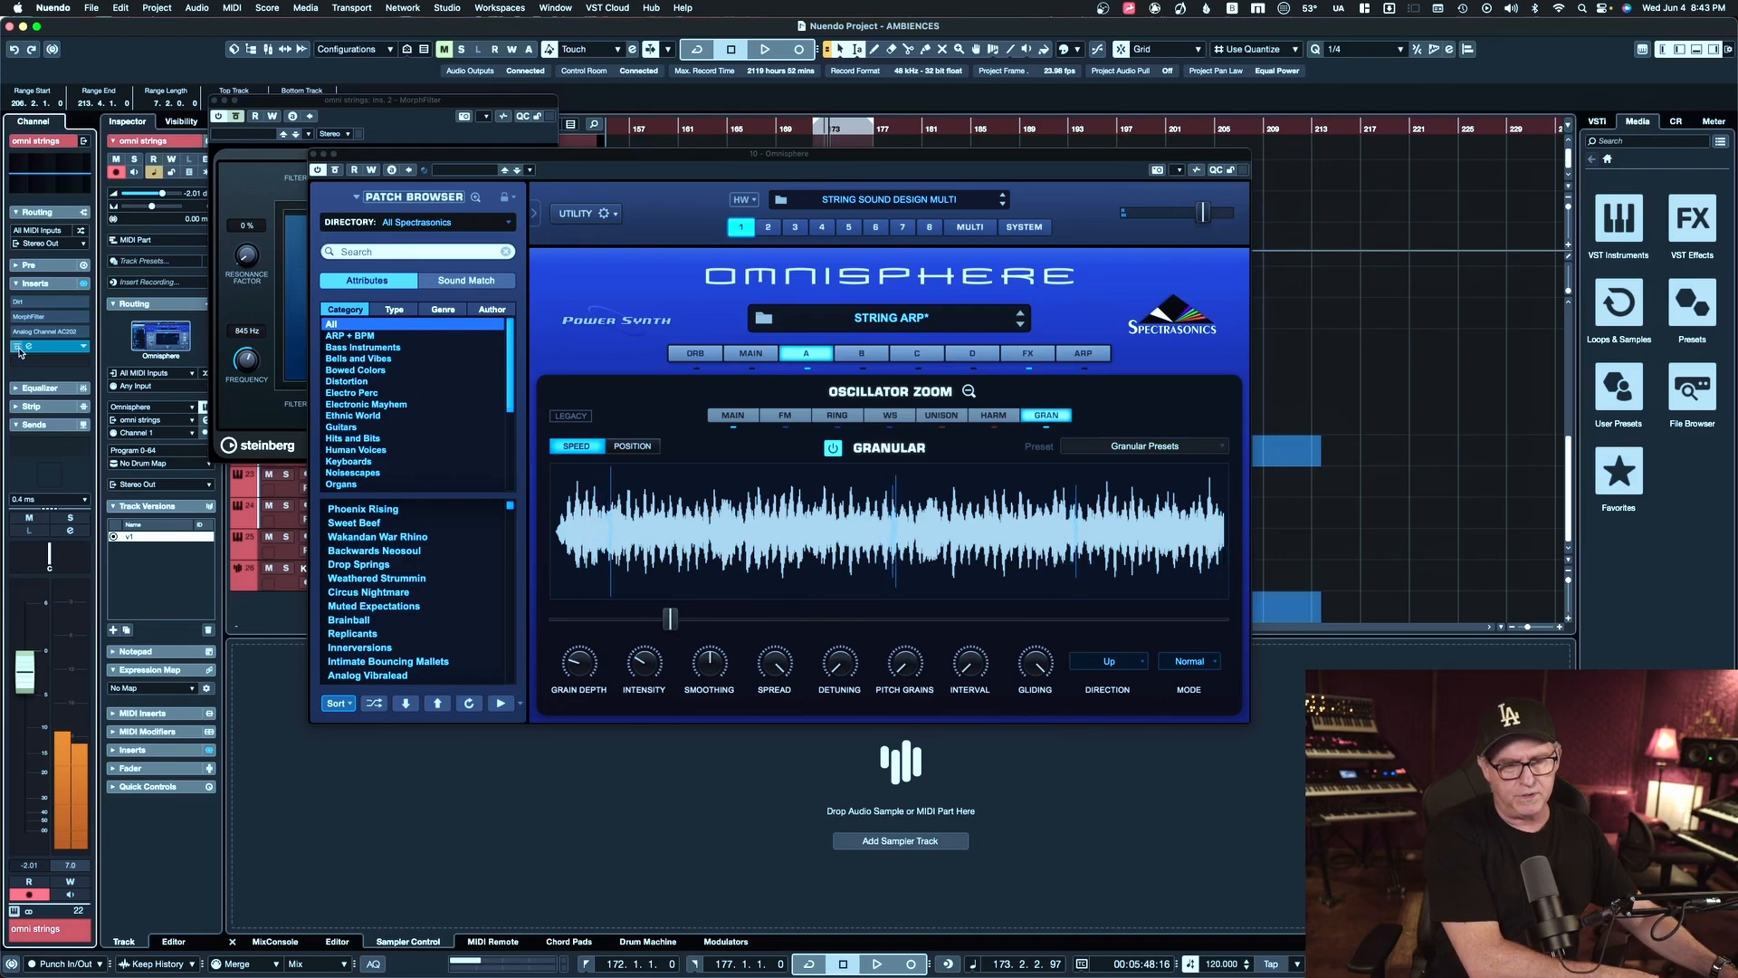
# Set the granular mode to Position and sweep the position slider, leaving it about a quarter of the way through the sample
pyautogui.click(633, 446)
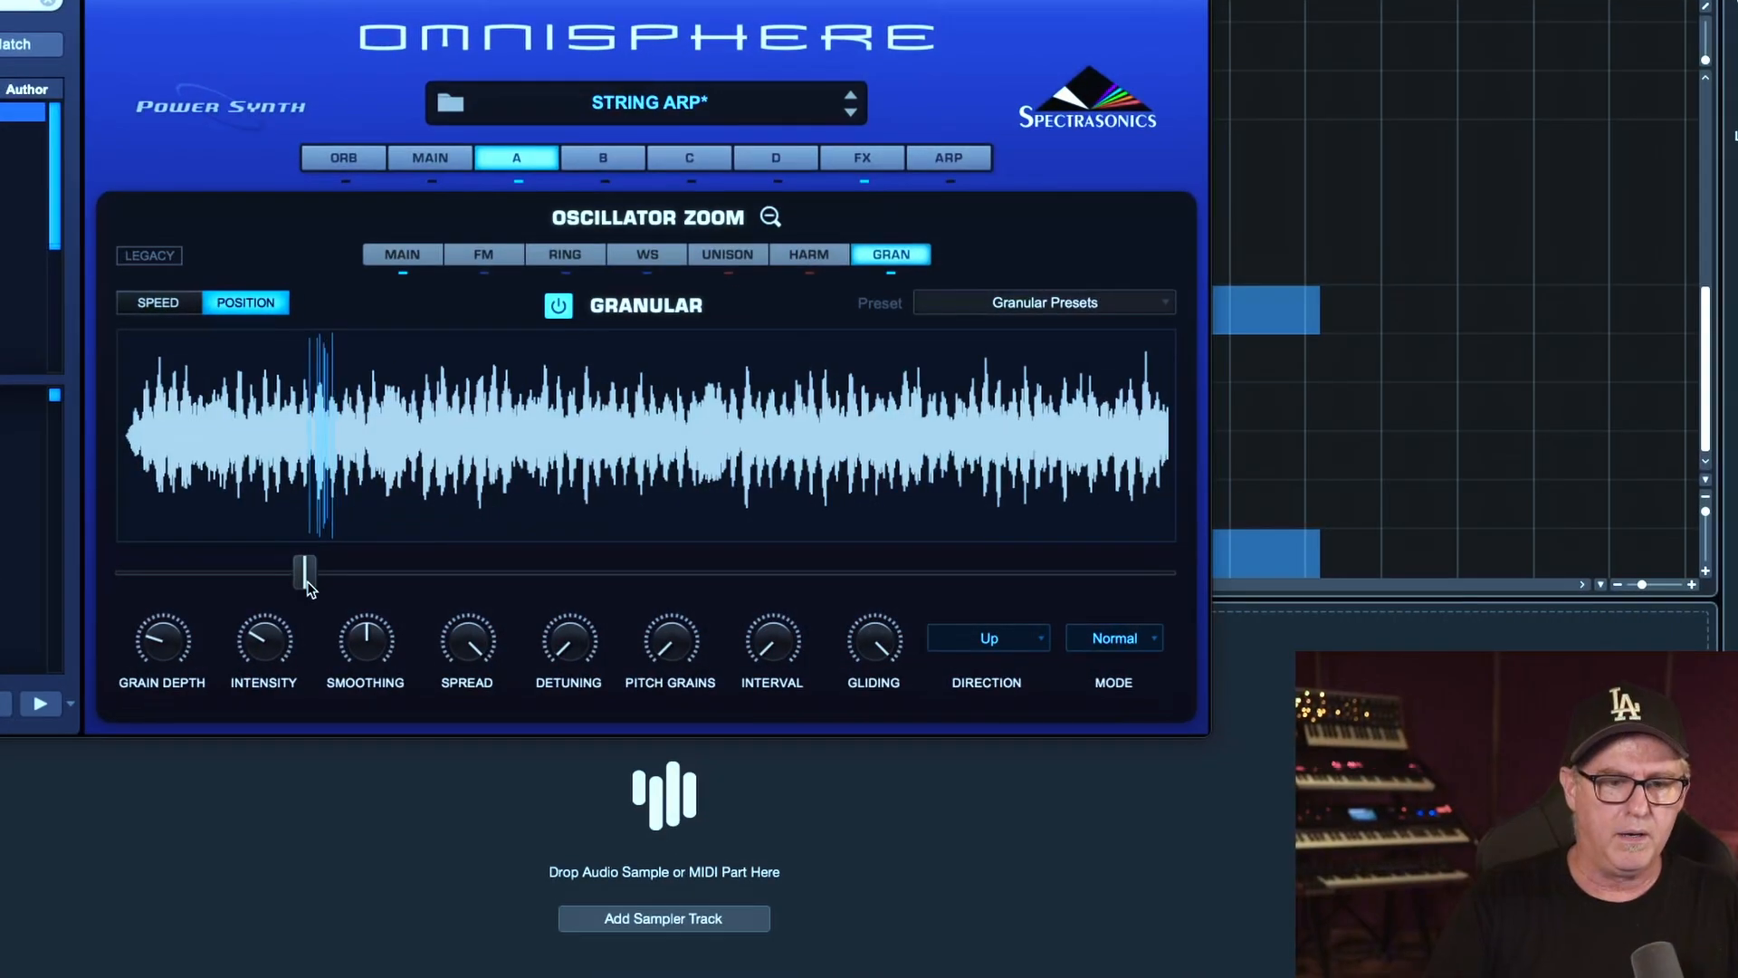
pyautogui.moveTo(307, 581)
pyautogui.mouseDown()
pyautogui.moveTo(1032, 542)
pyautogui.moveTo(791, 527)
pyautogui.moveTo(669, 547)
pyautogui.mouseUp()
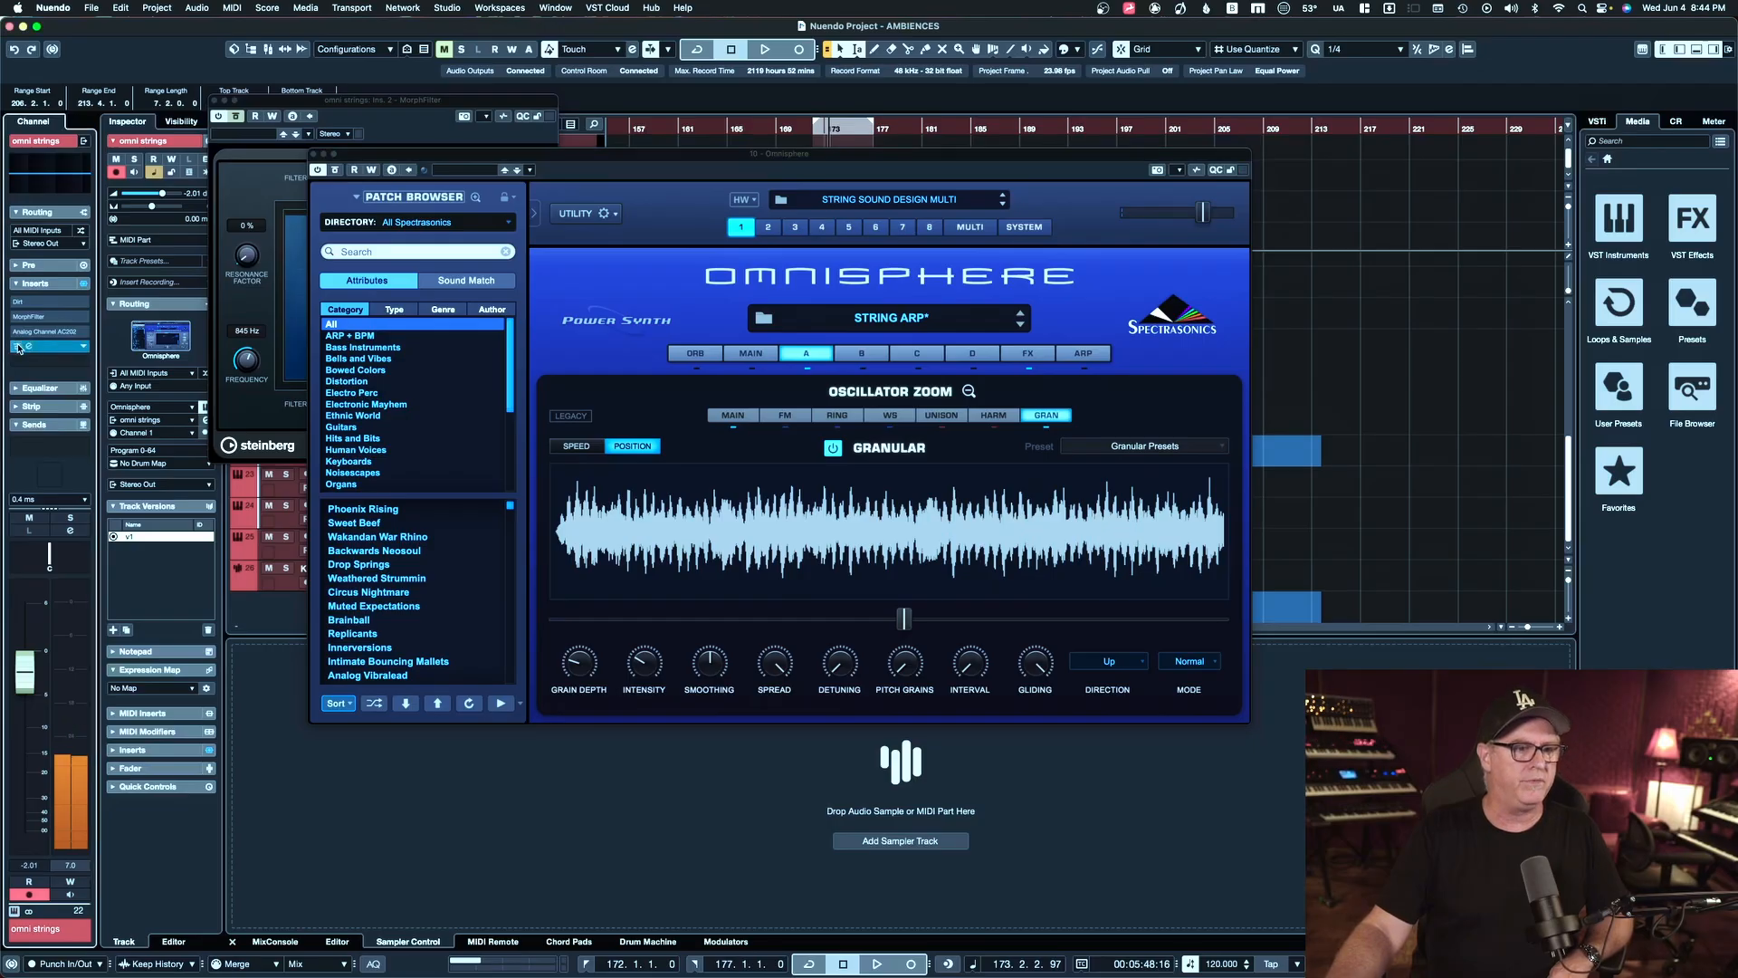
pyautogui.moveTo(903, 618); pyautogui.dragTo(742, 587)
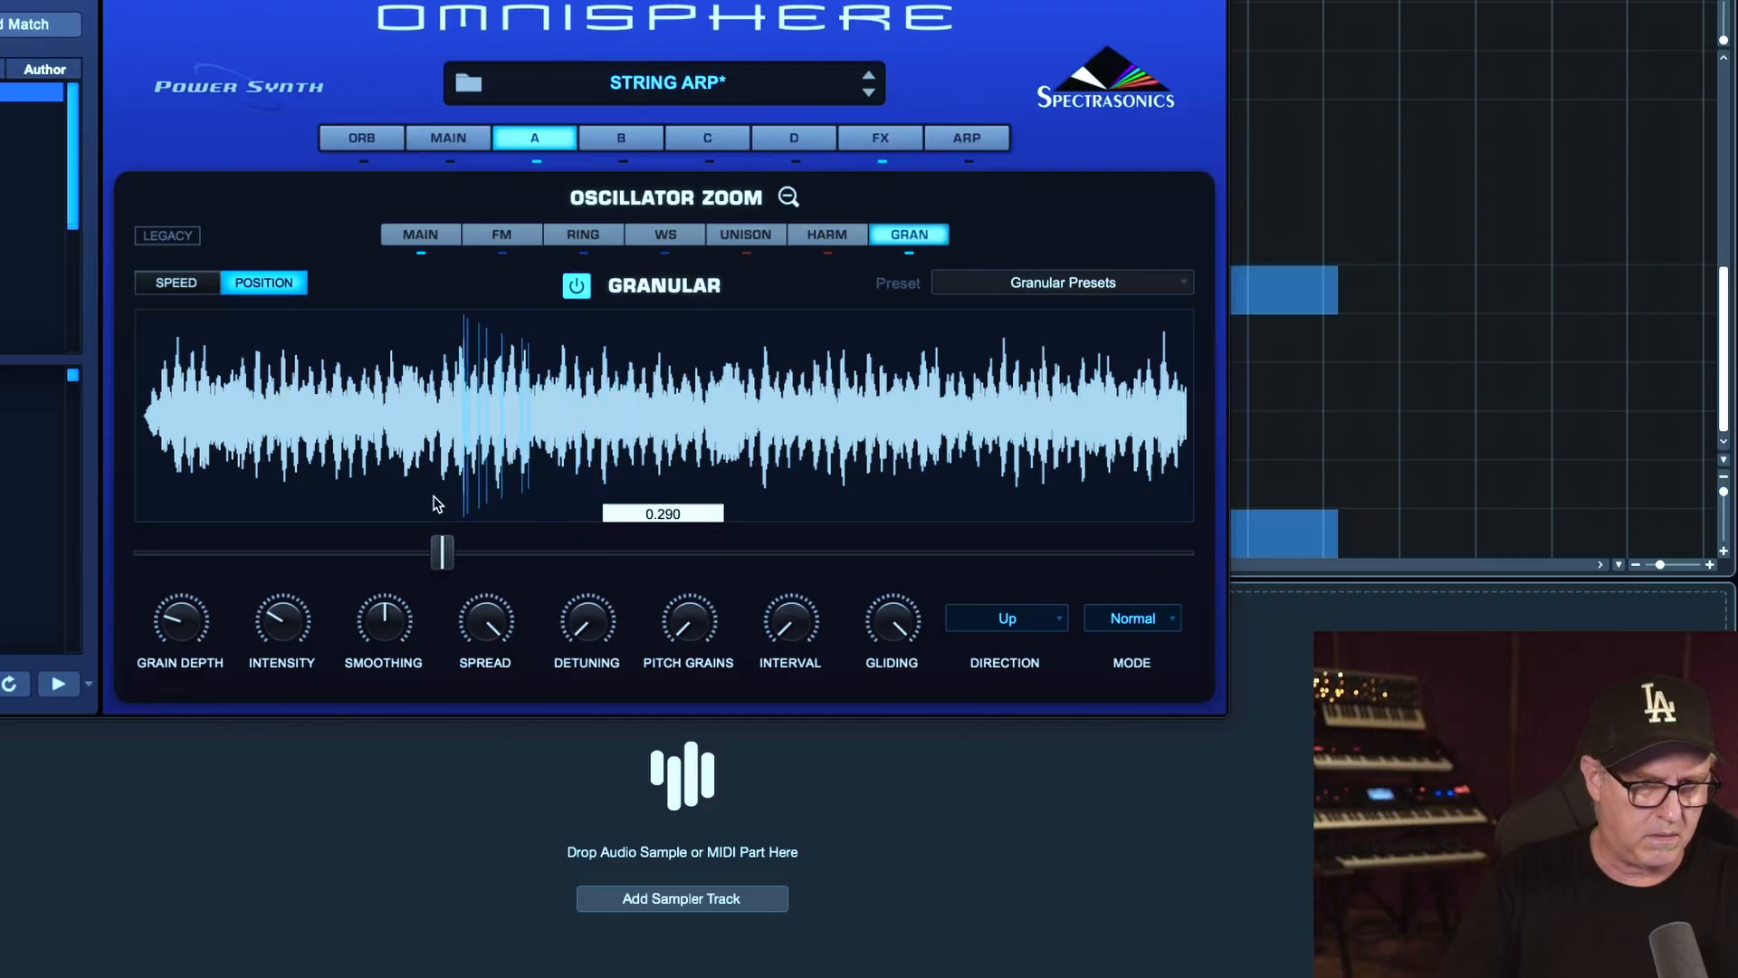
pyautogui.moveTo(437, 501)
pyautogui.mouseDown()
pyautogui.moveTo(170, 473)
pyautogui.moveTo(507, 467)
pyautogui.moveTo(385, 466)
pyautogui.mouseUp()
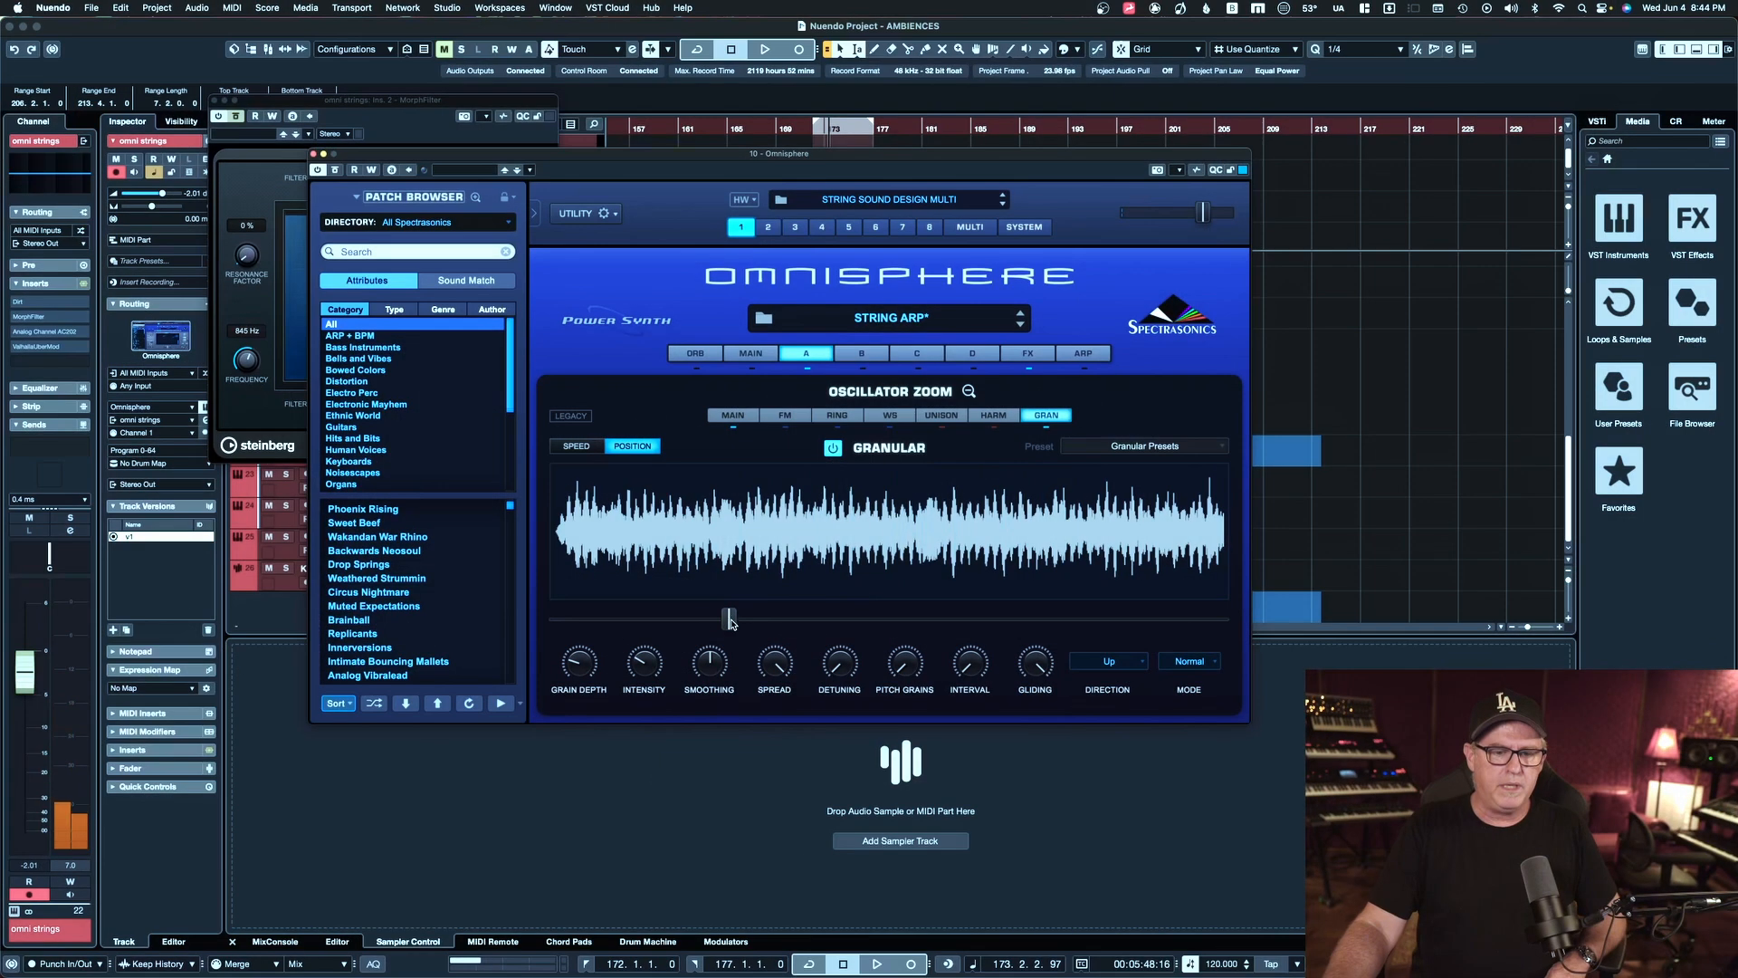
# Modulate the granular position with the Wheel and nudge the position slider slightly further into the sample
pyautogui.rightClick(407, 556)
pyautogui.moveTo(746, 654)
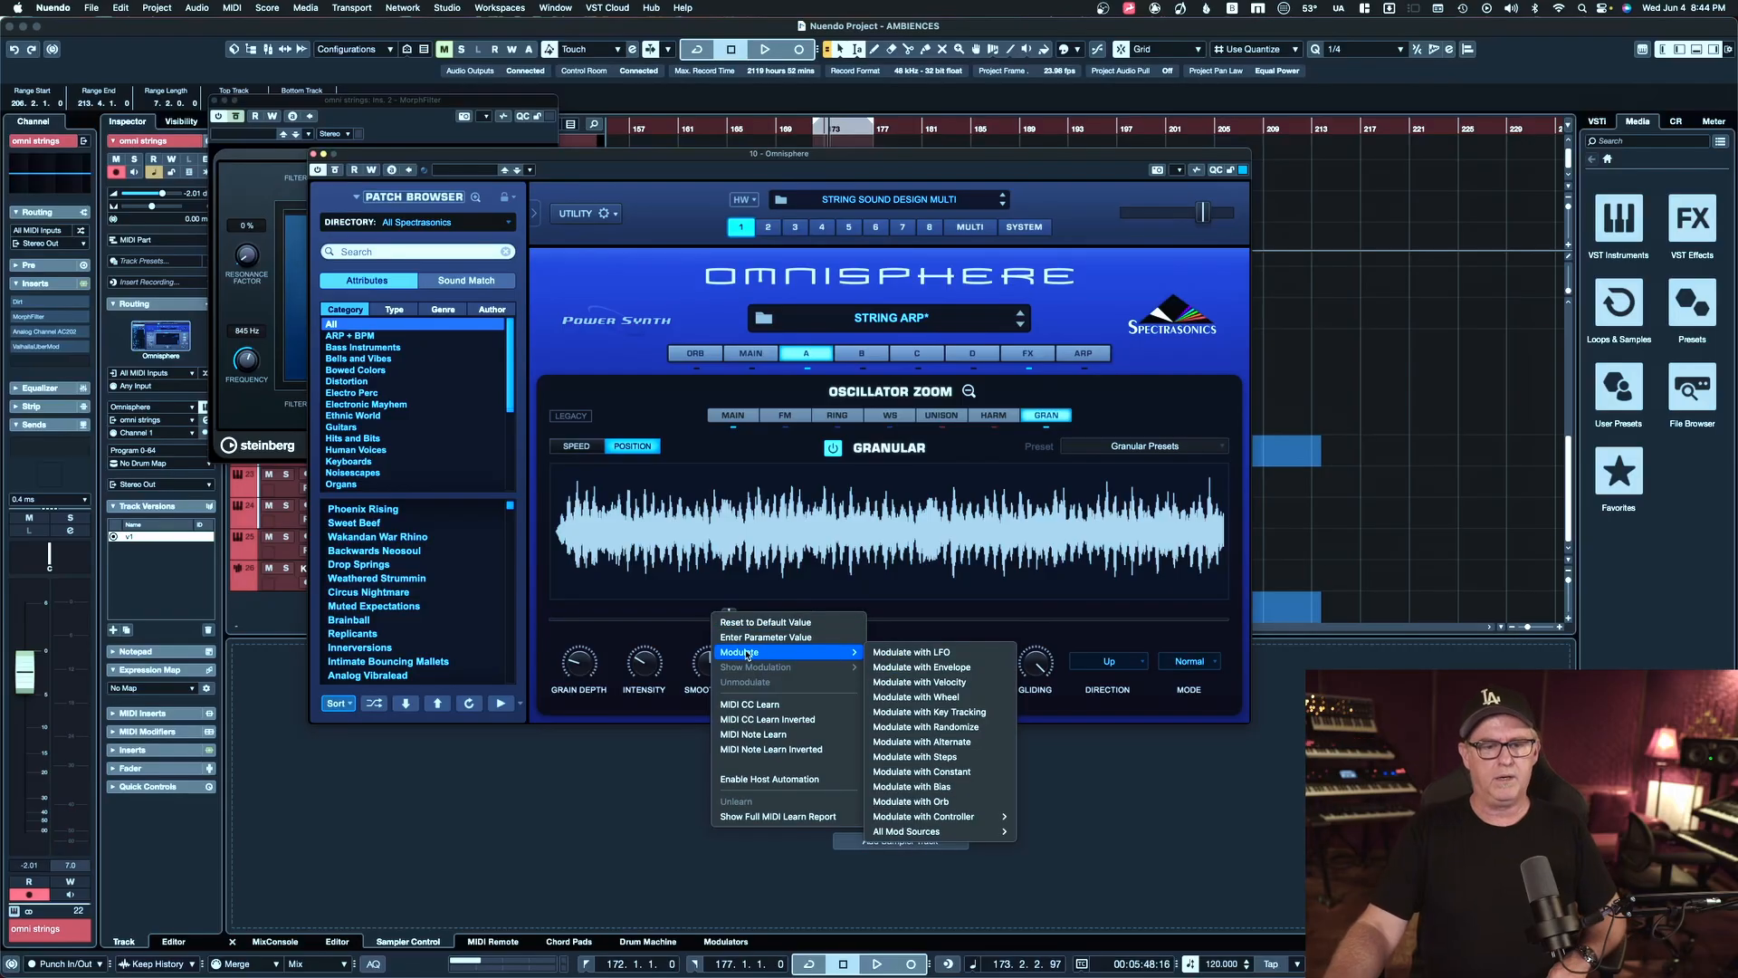
pyautogui.click(933, 698)
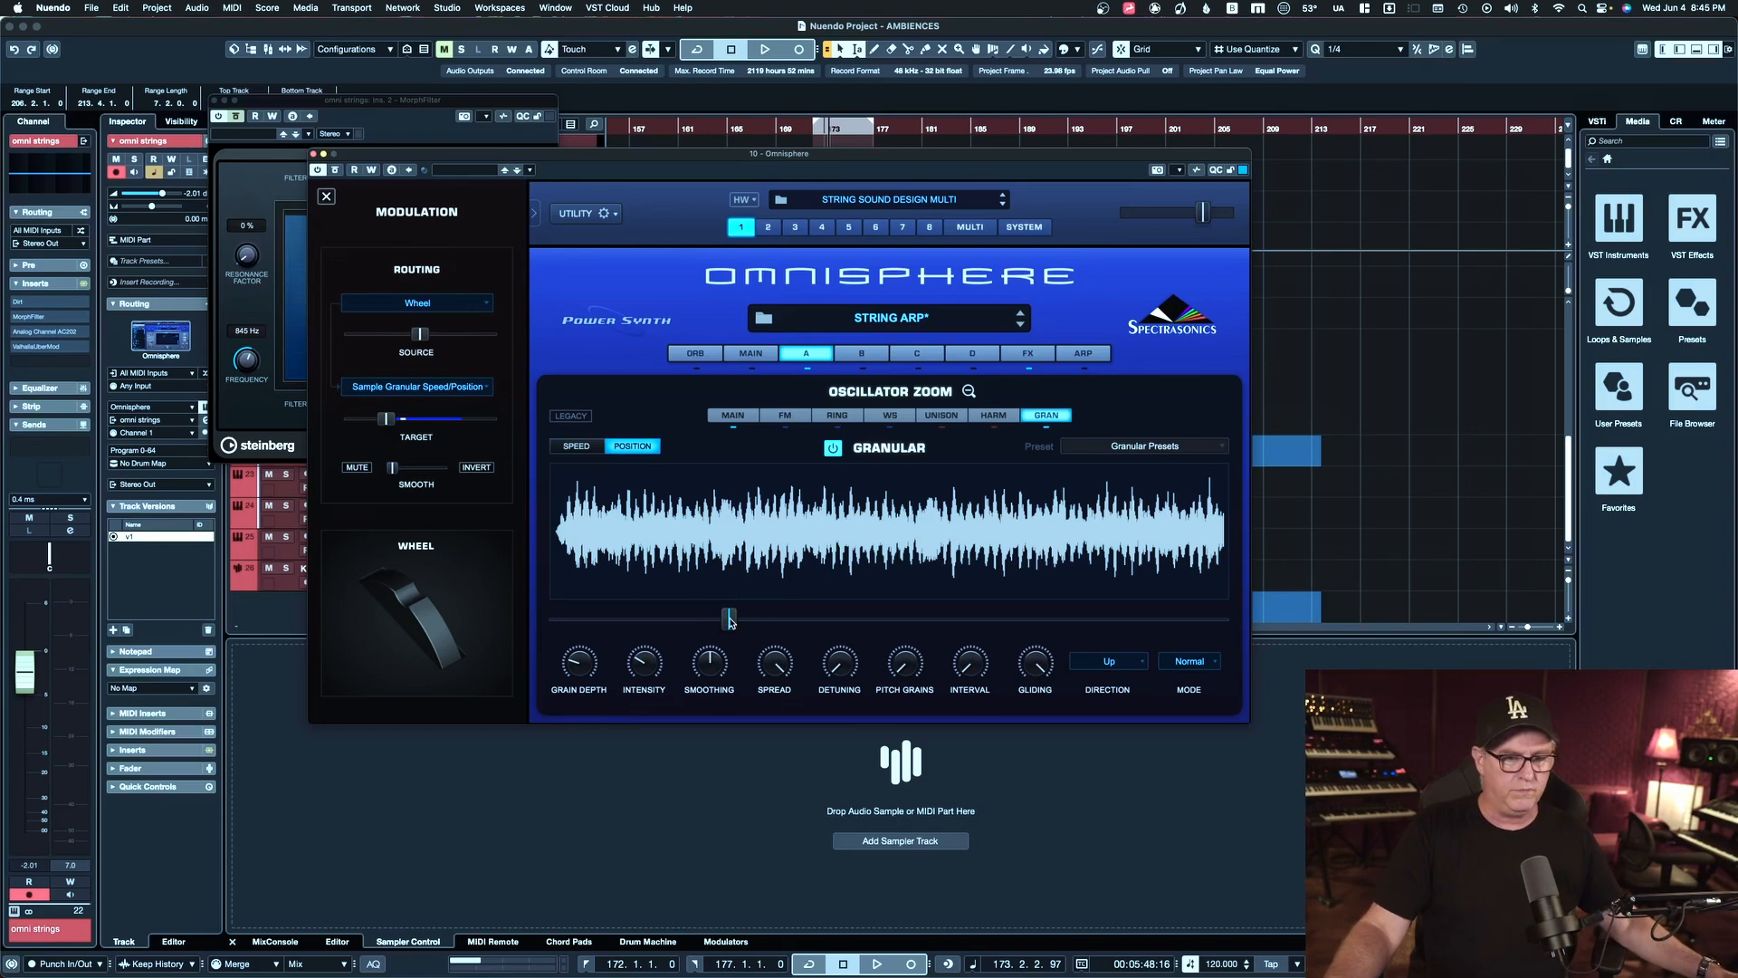
pyautogui.moveTo(731, 621); pyautogui.dragTo(745, 622)
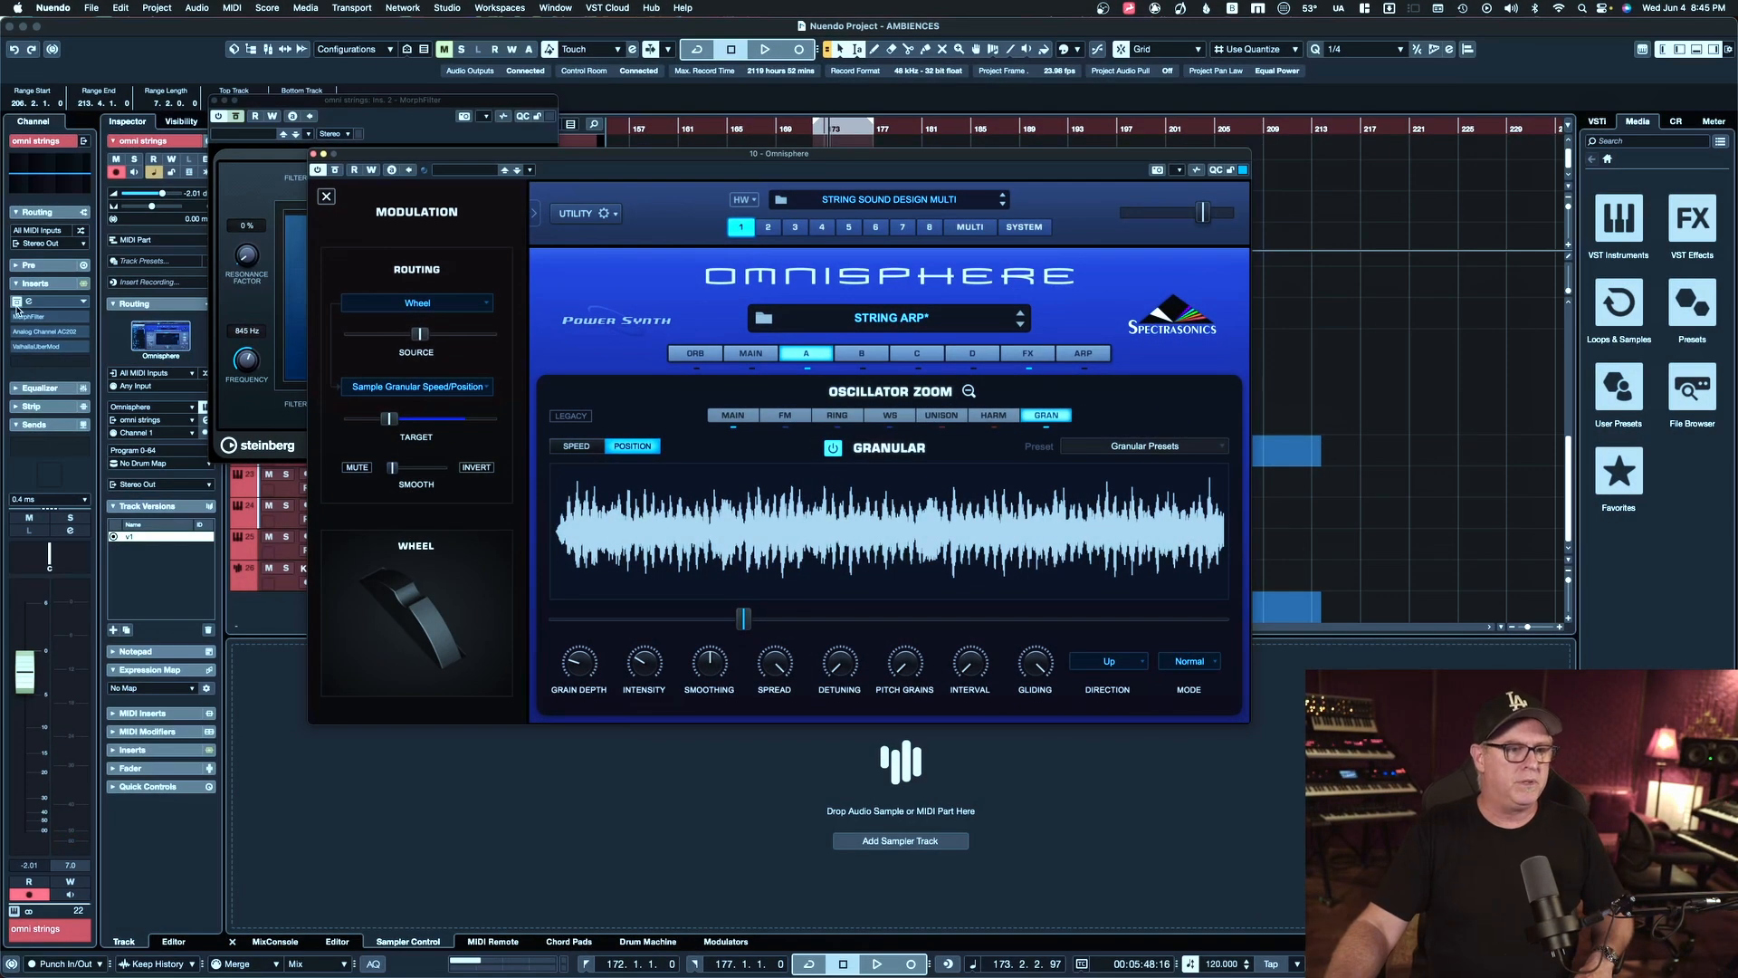
# Take the Dirt, MorphFilter, Analog Channel AC202 and ValhallaÜberMod inserts on omni strings out of bypass
pyautogui.click(18, 319)
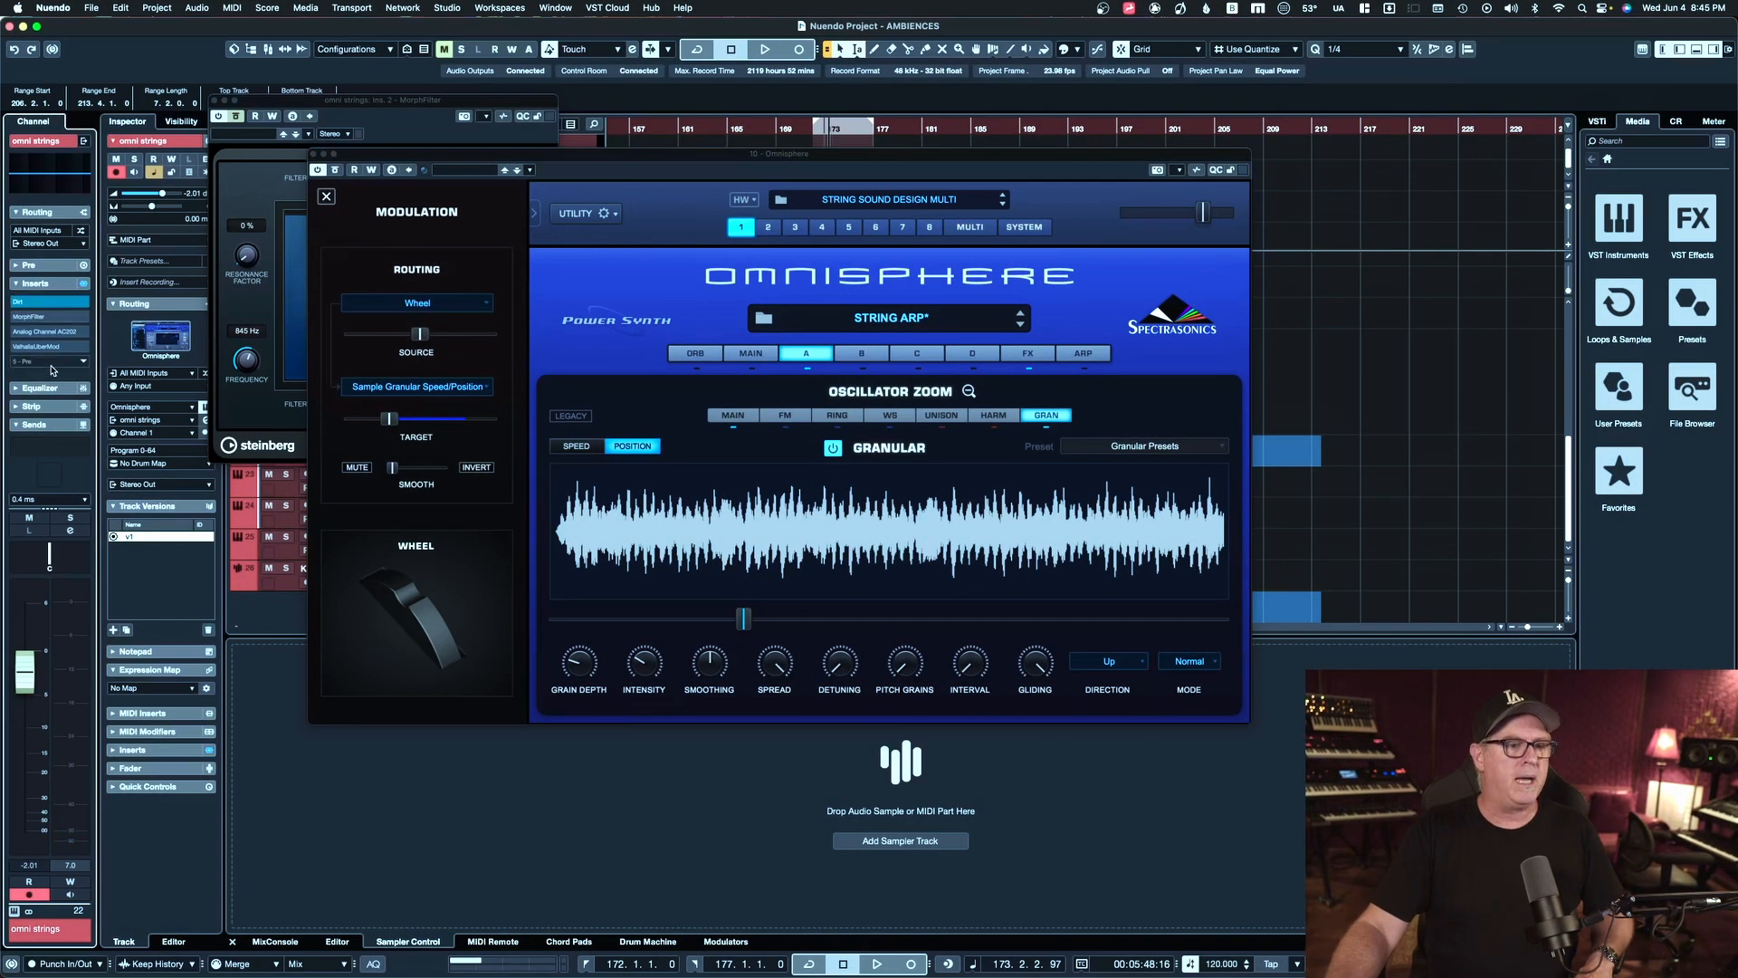
pyautogui.click(17, 317)
pyautogui.click(17, 332)
pyautogui.click(18, 348)
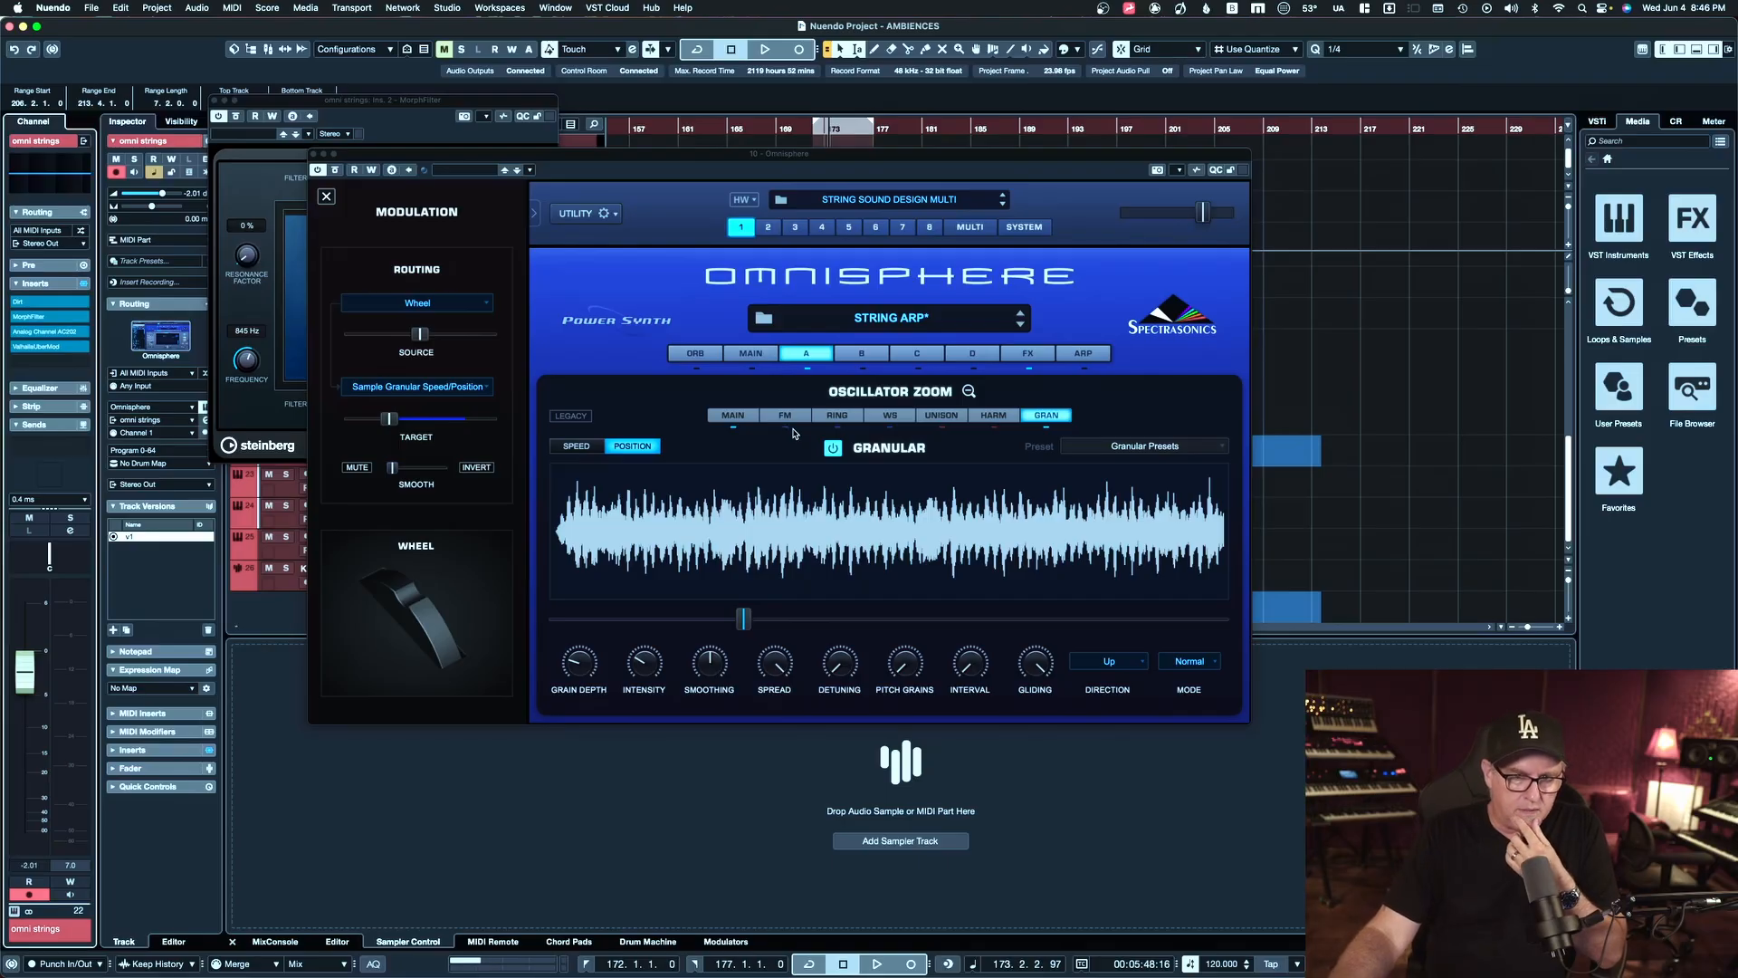
# Enable frequency modulation on layer A, sweep its frequency and raise its depth to about one third
pyautogui.click(785, 433)
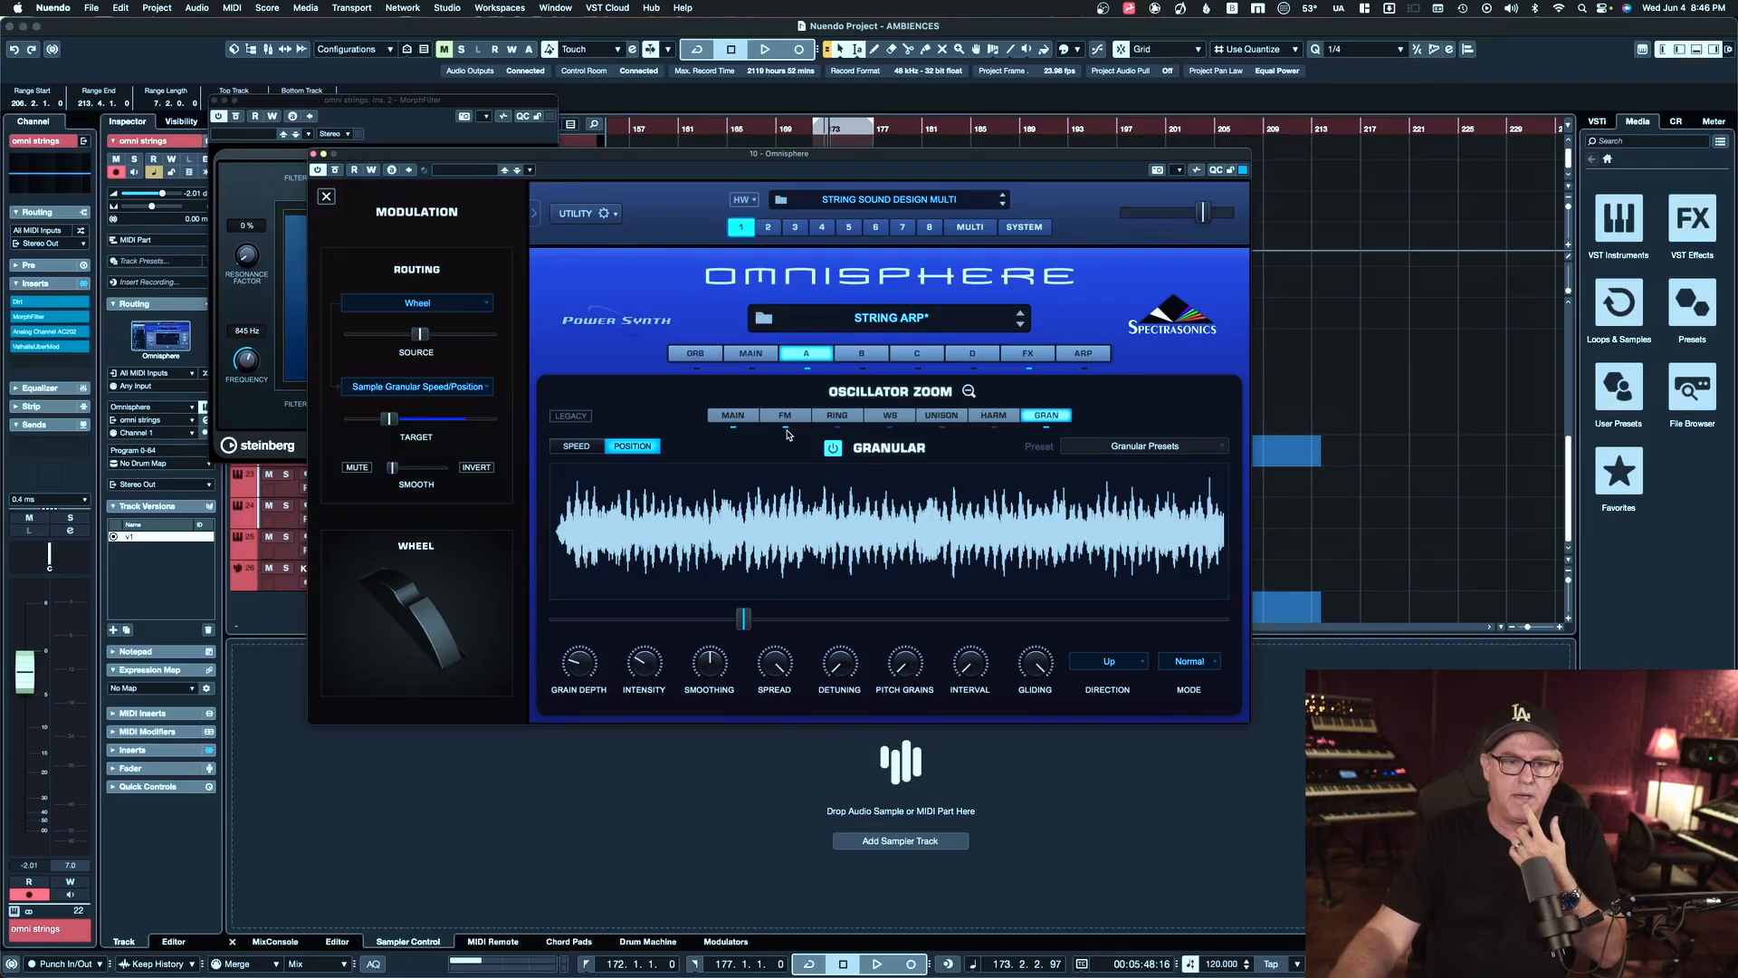
pyautogui.click(786, 416)
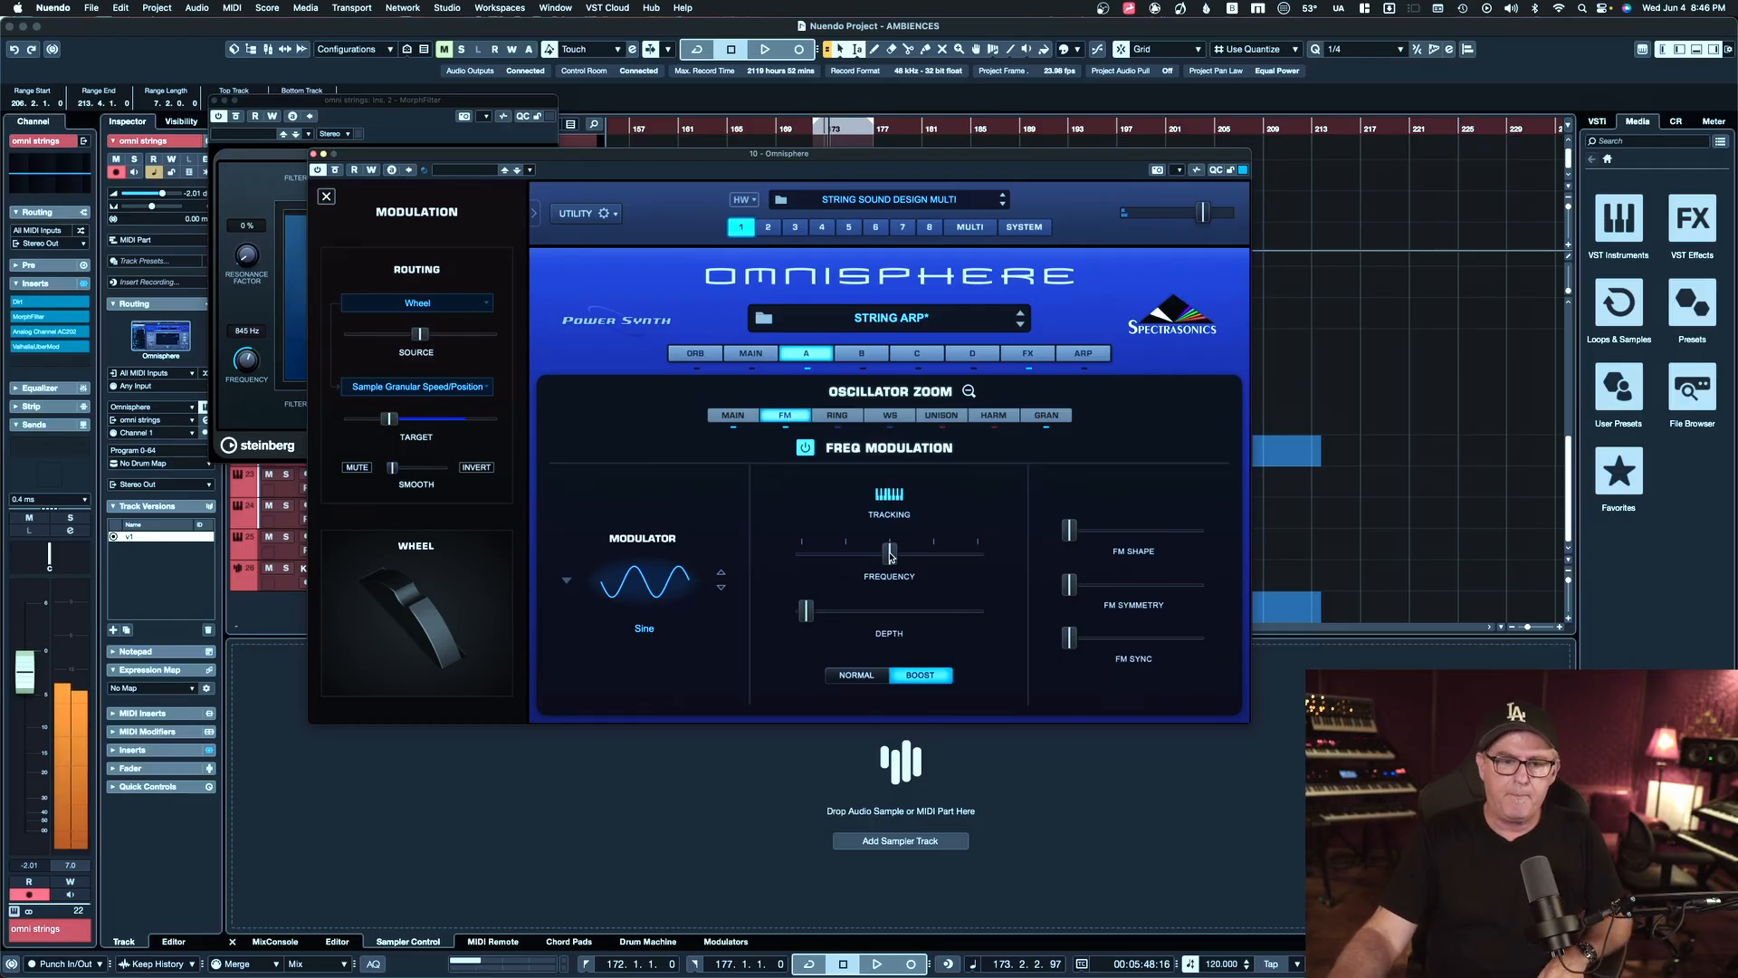
pyautogui.moveTo(890, 555)
pyautogui.moveTo(890, 556); pyautogui.dragTo(815, 553)
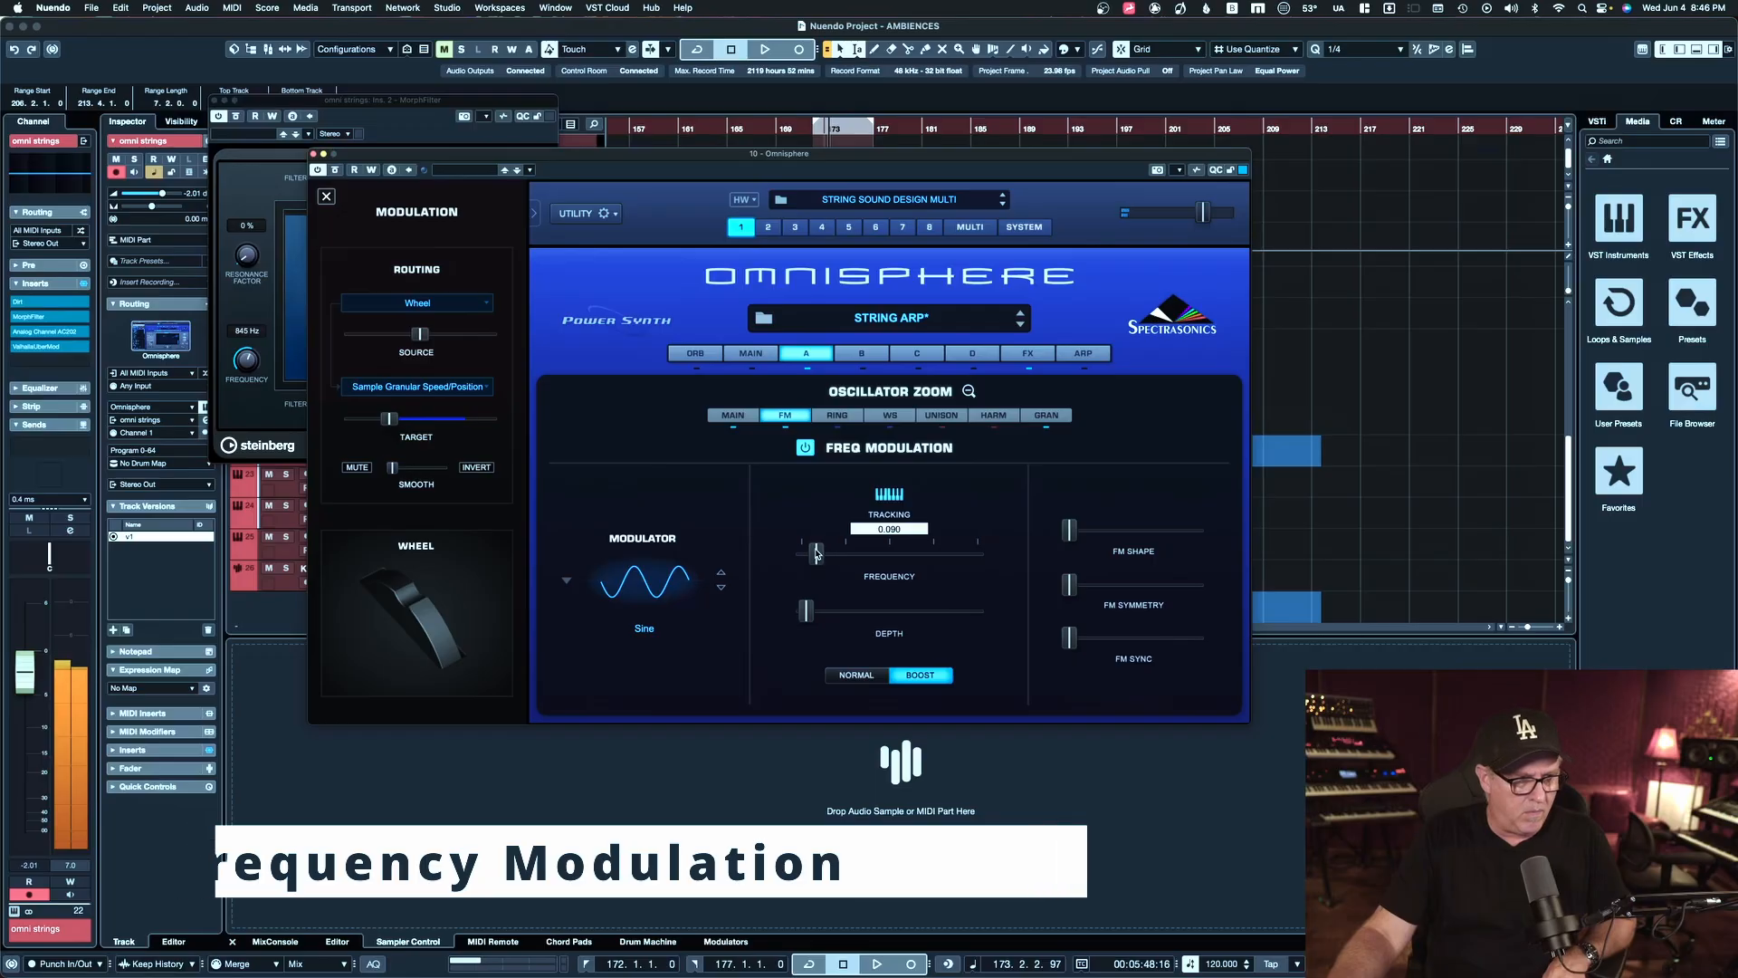
pyautogui.moveTo(809, 612); pyautogui.dragTo(869, 613)
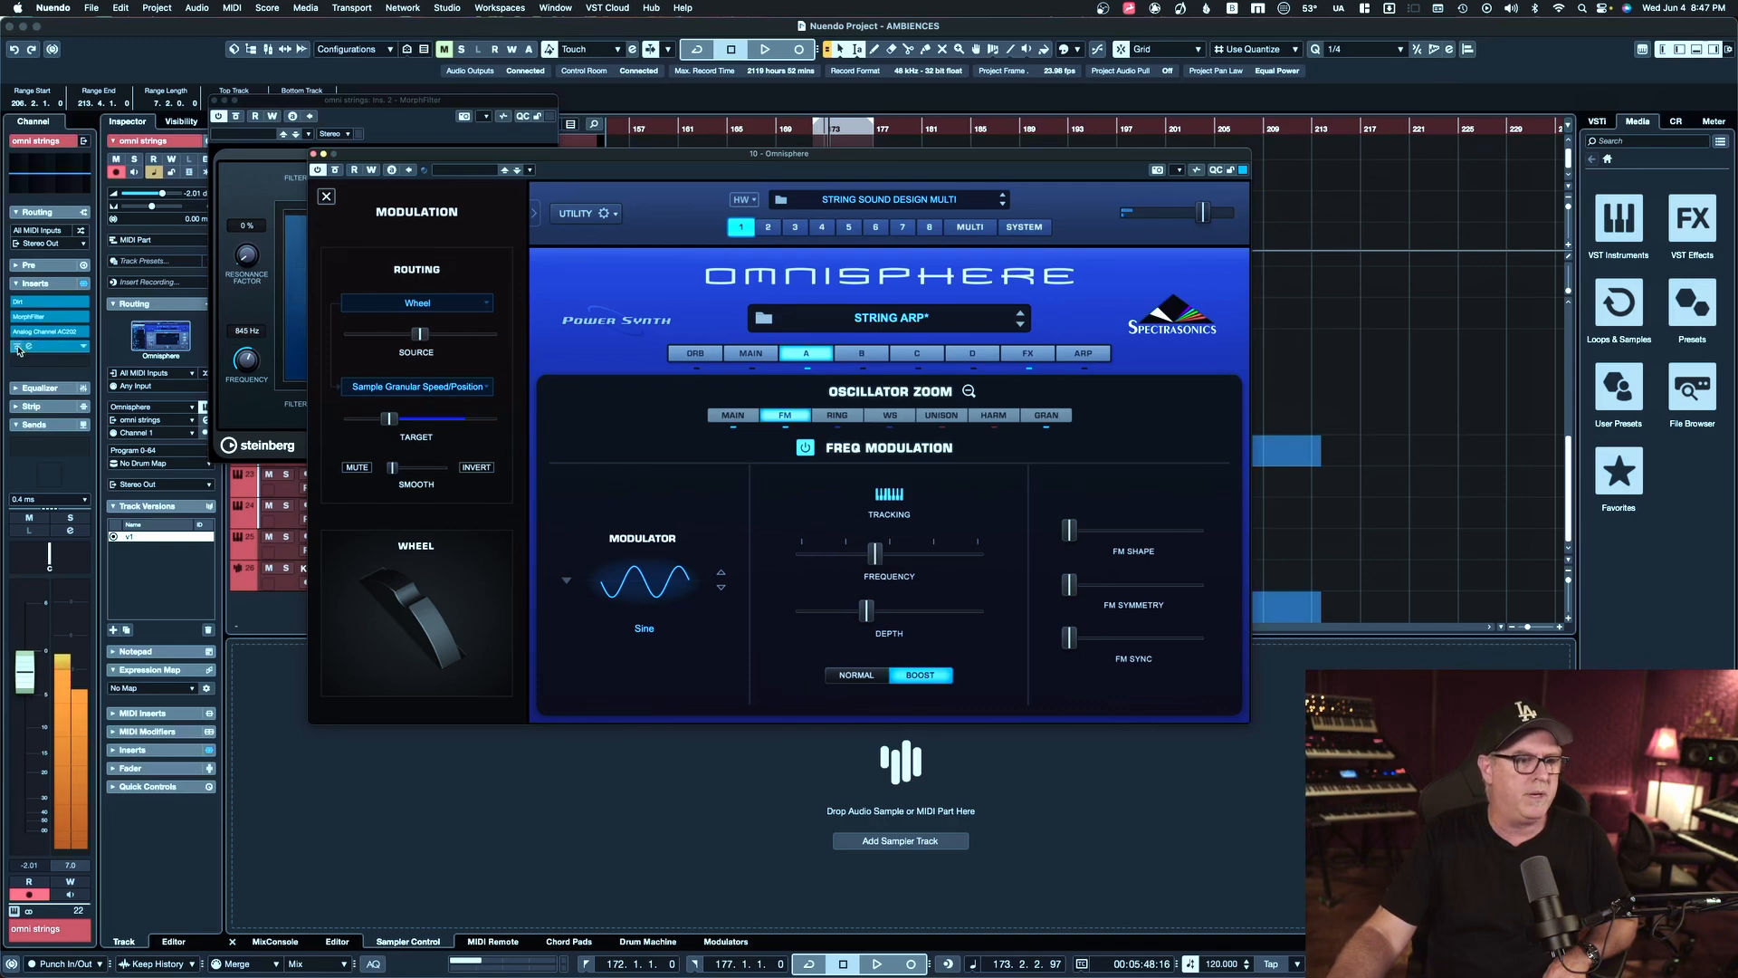
# Sweep layer A's FM frequency and reduce its depth, leaving both below the middle, and switch frequency modulation off
pyautogui.moveTo(874, 552); pyautogui.dragTo(862, 560)
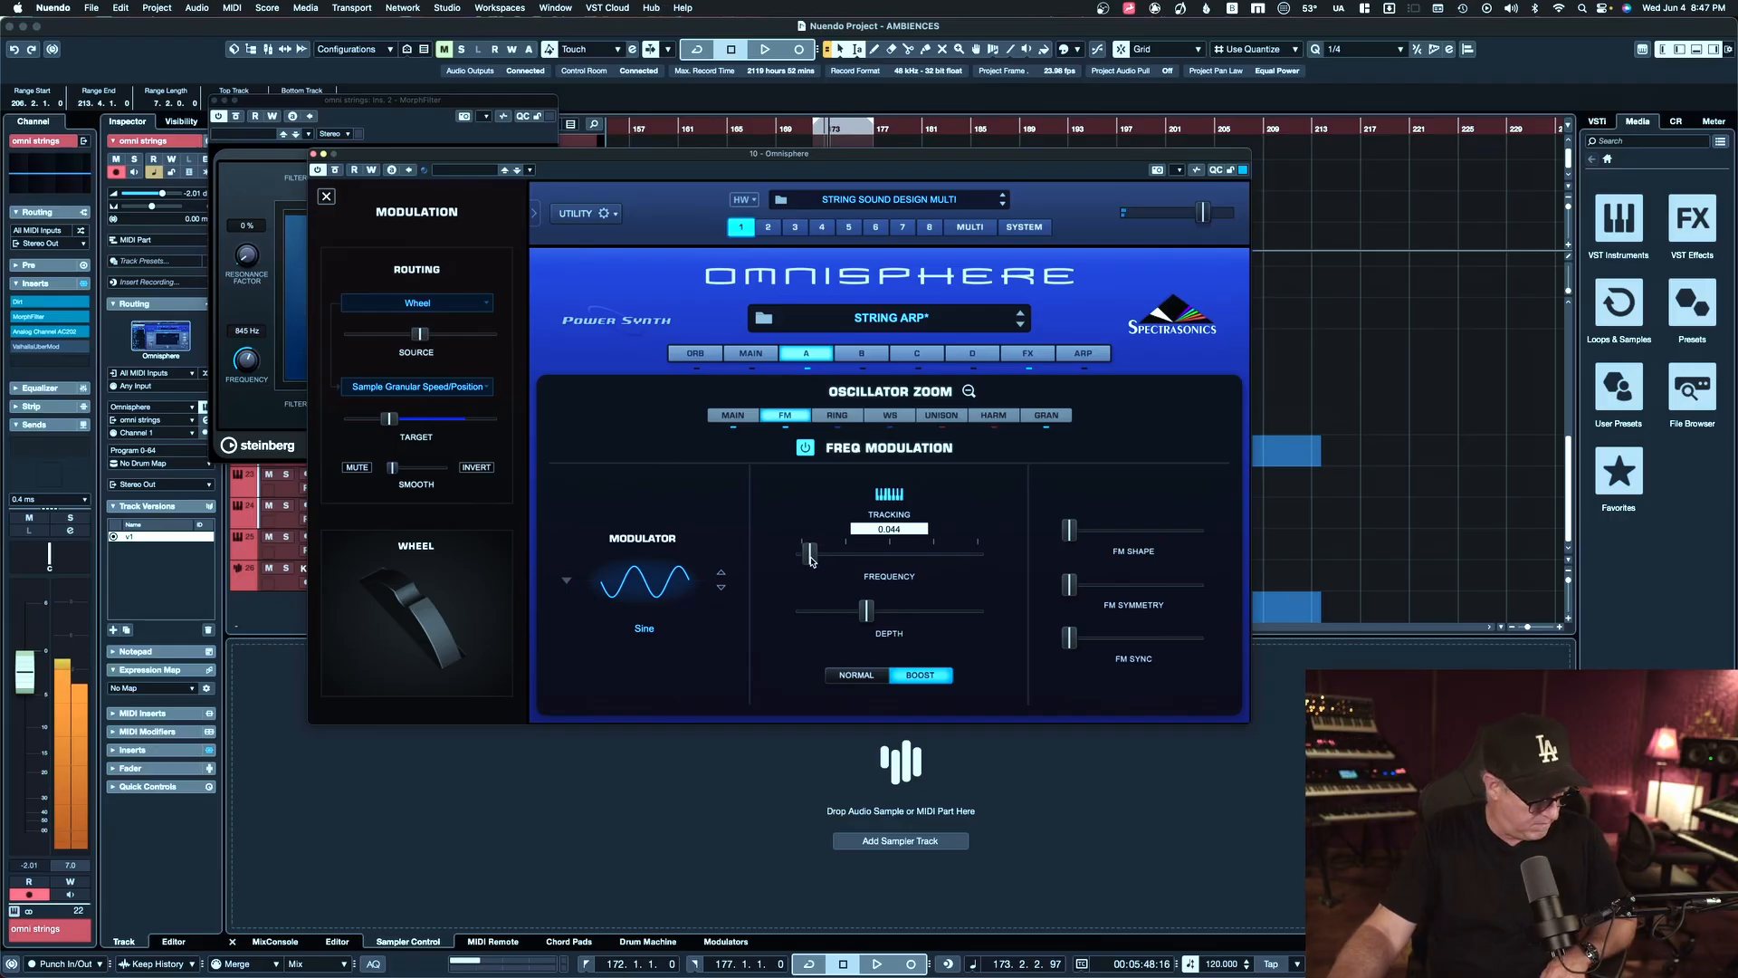
pyautogui.moveTo(866, 607); pyautogui.dragTo(857, 616)
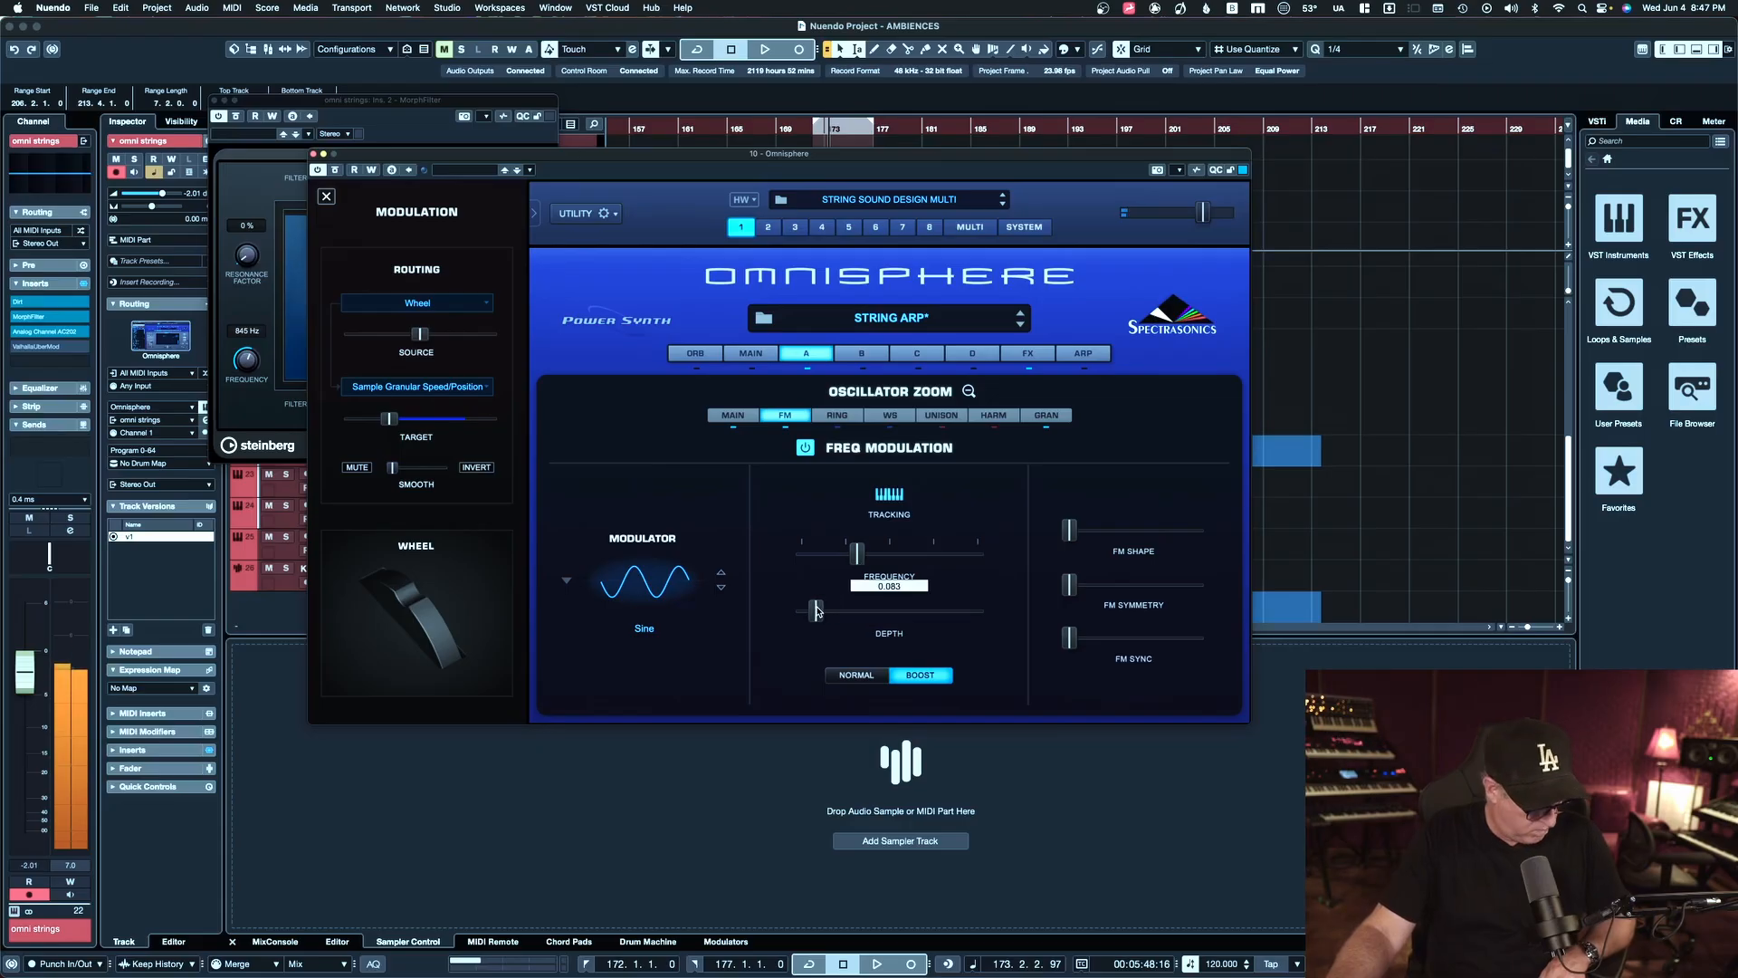
pyautogui.moveTo(816, 611); pyautogui.dragTo(915, 571)
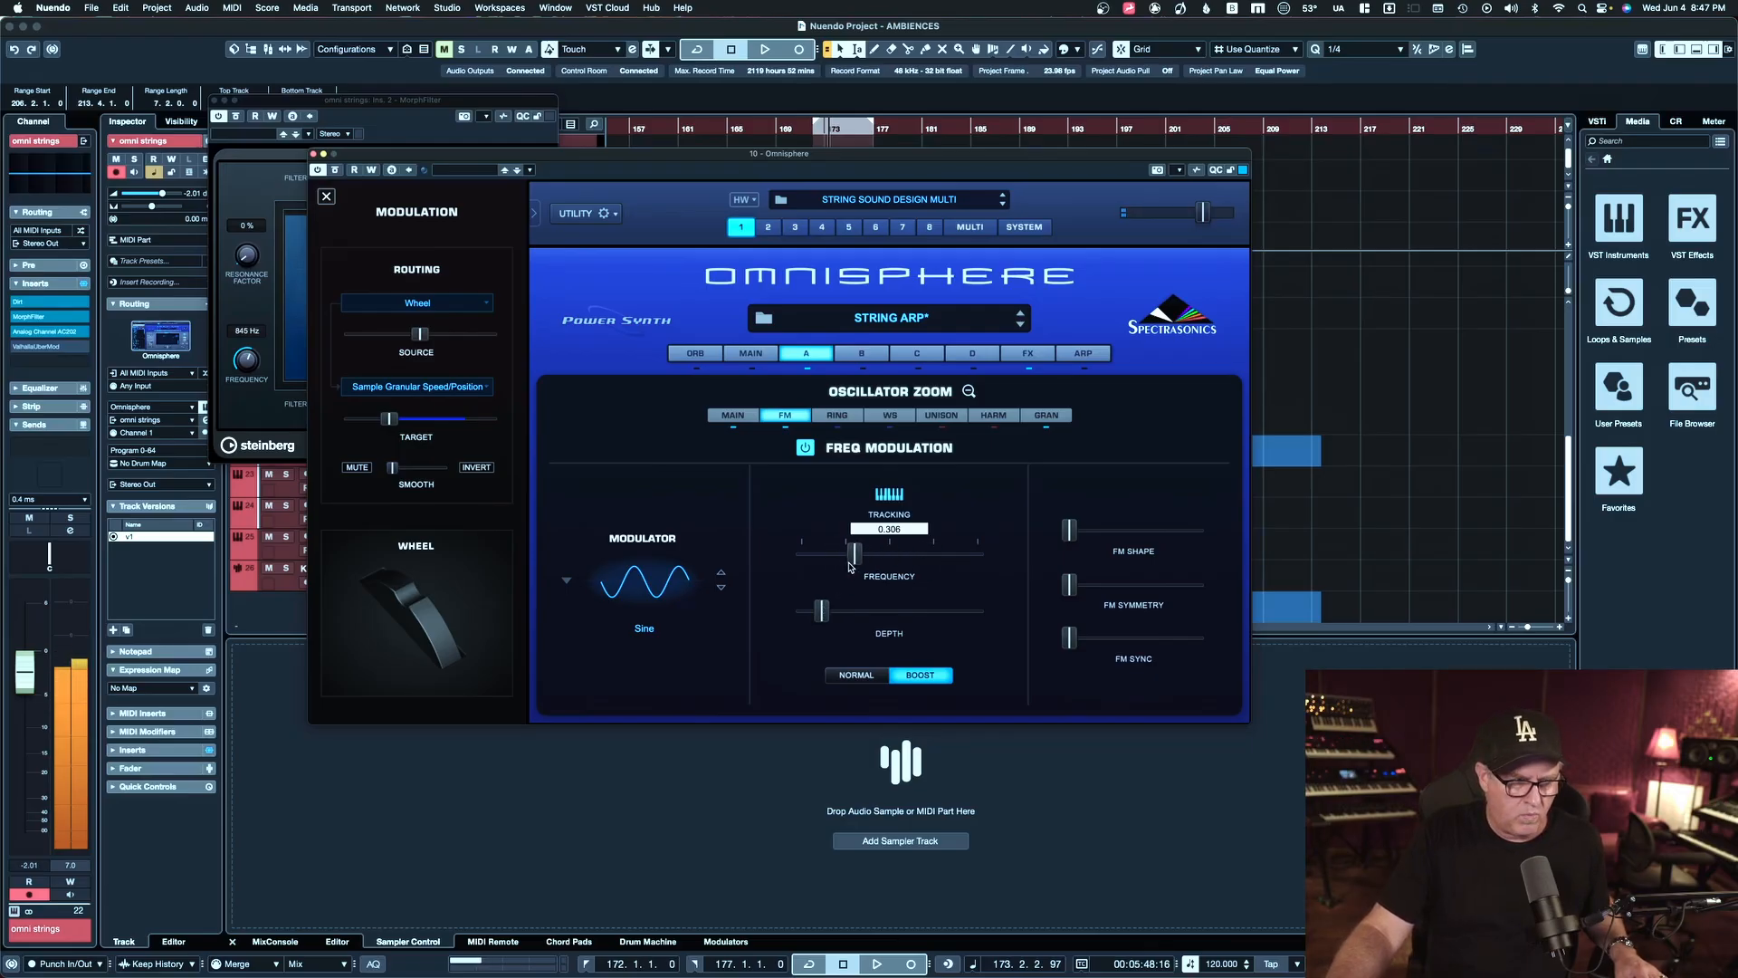
pyautogui.click(805, 447)
# Enable ring modulation on layer A, sweep its frequency down close to the minimum, and return to the granular settings
pyautogui.click(835, 418)
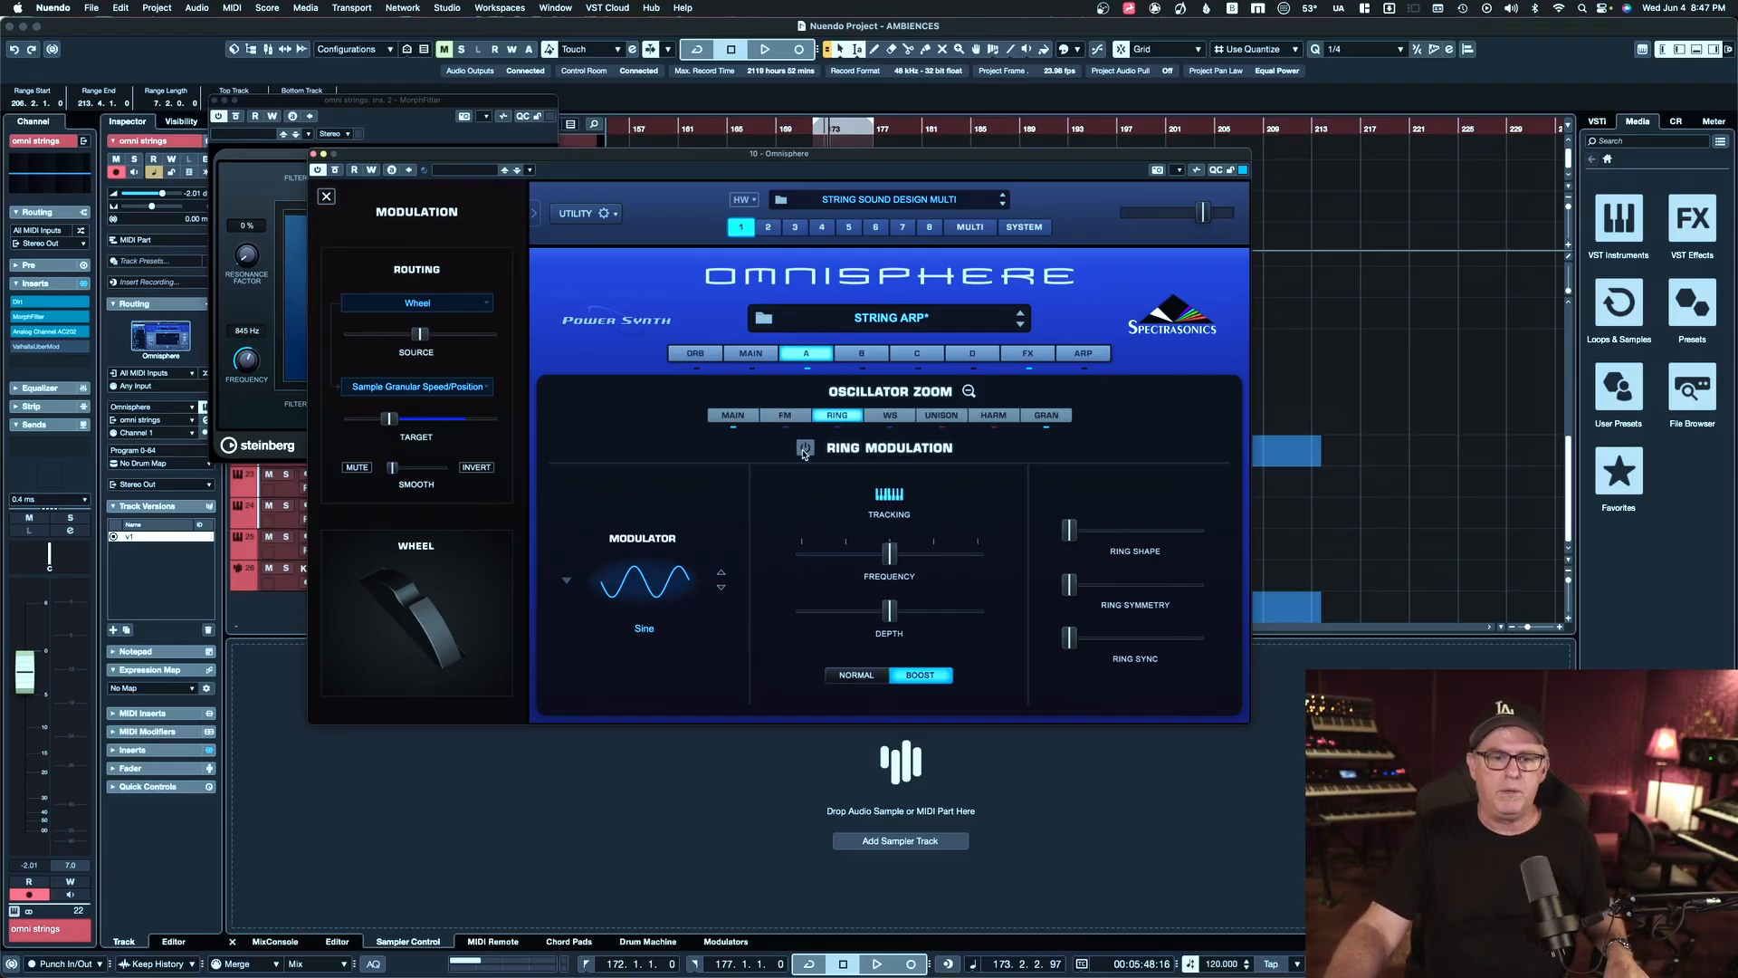
pyautogui.click(803, 451)
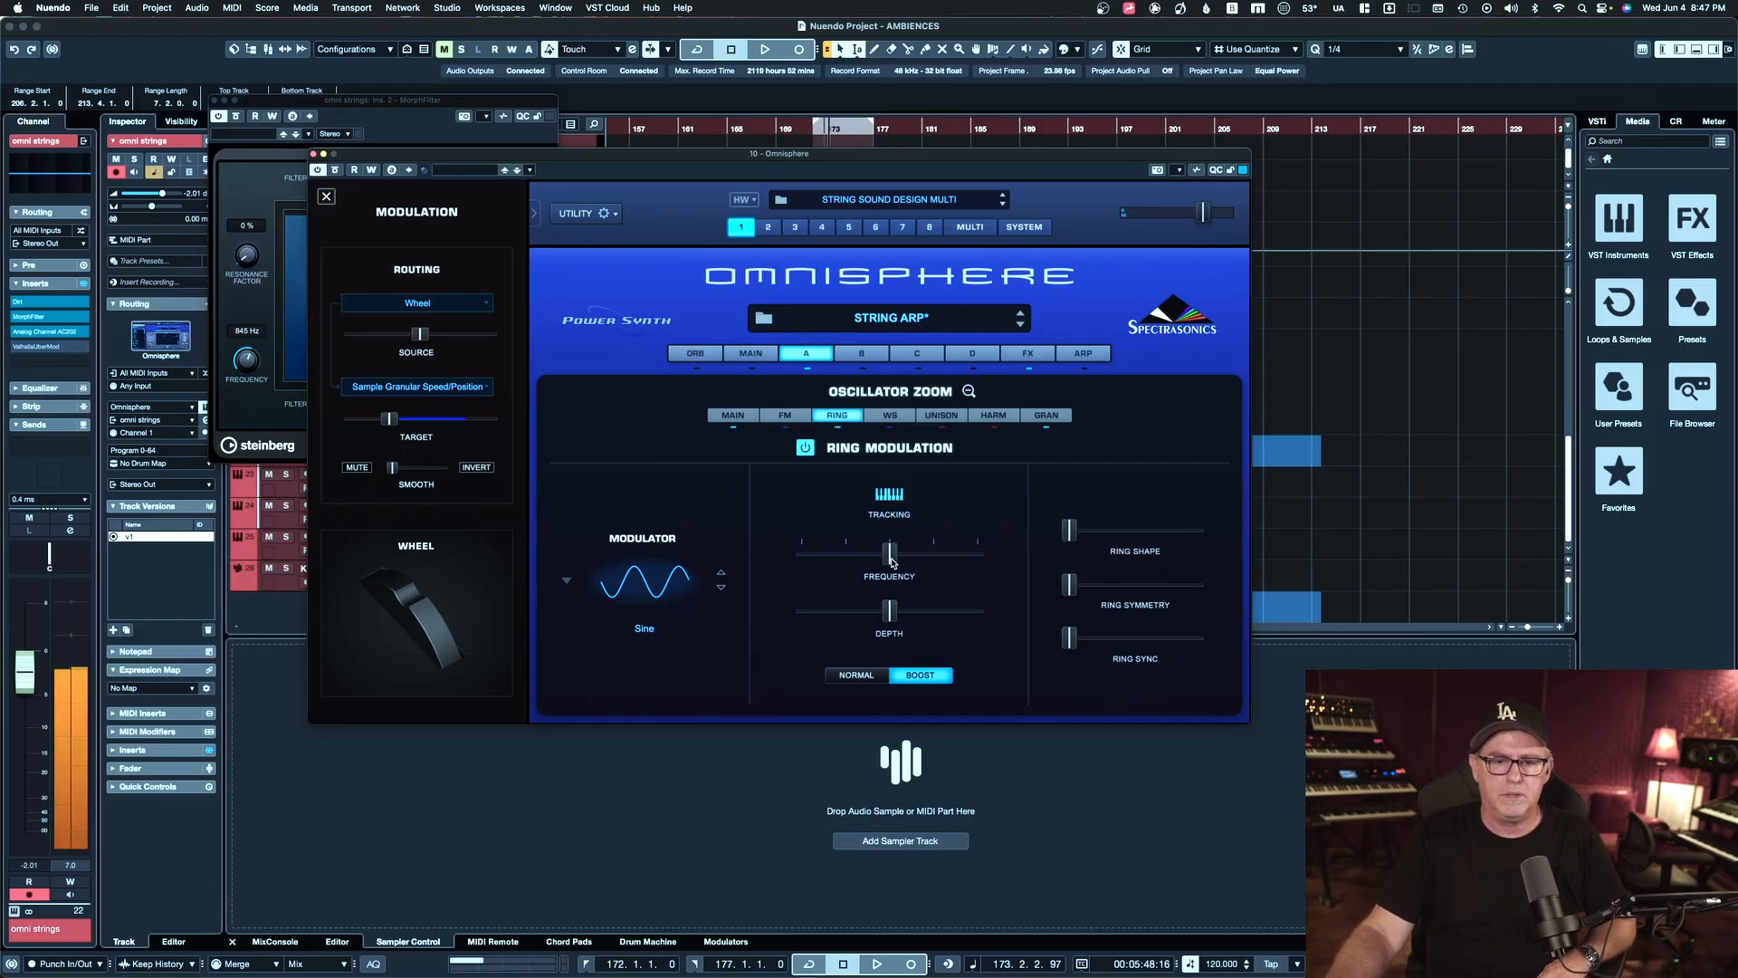
pyautogui.moveTo(892, 565); pyautogui.dragTo(867, 559)
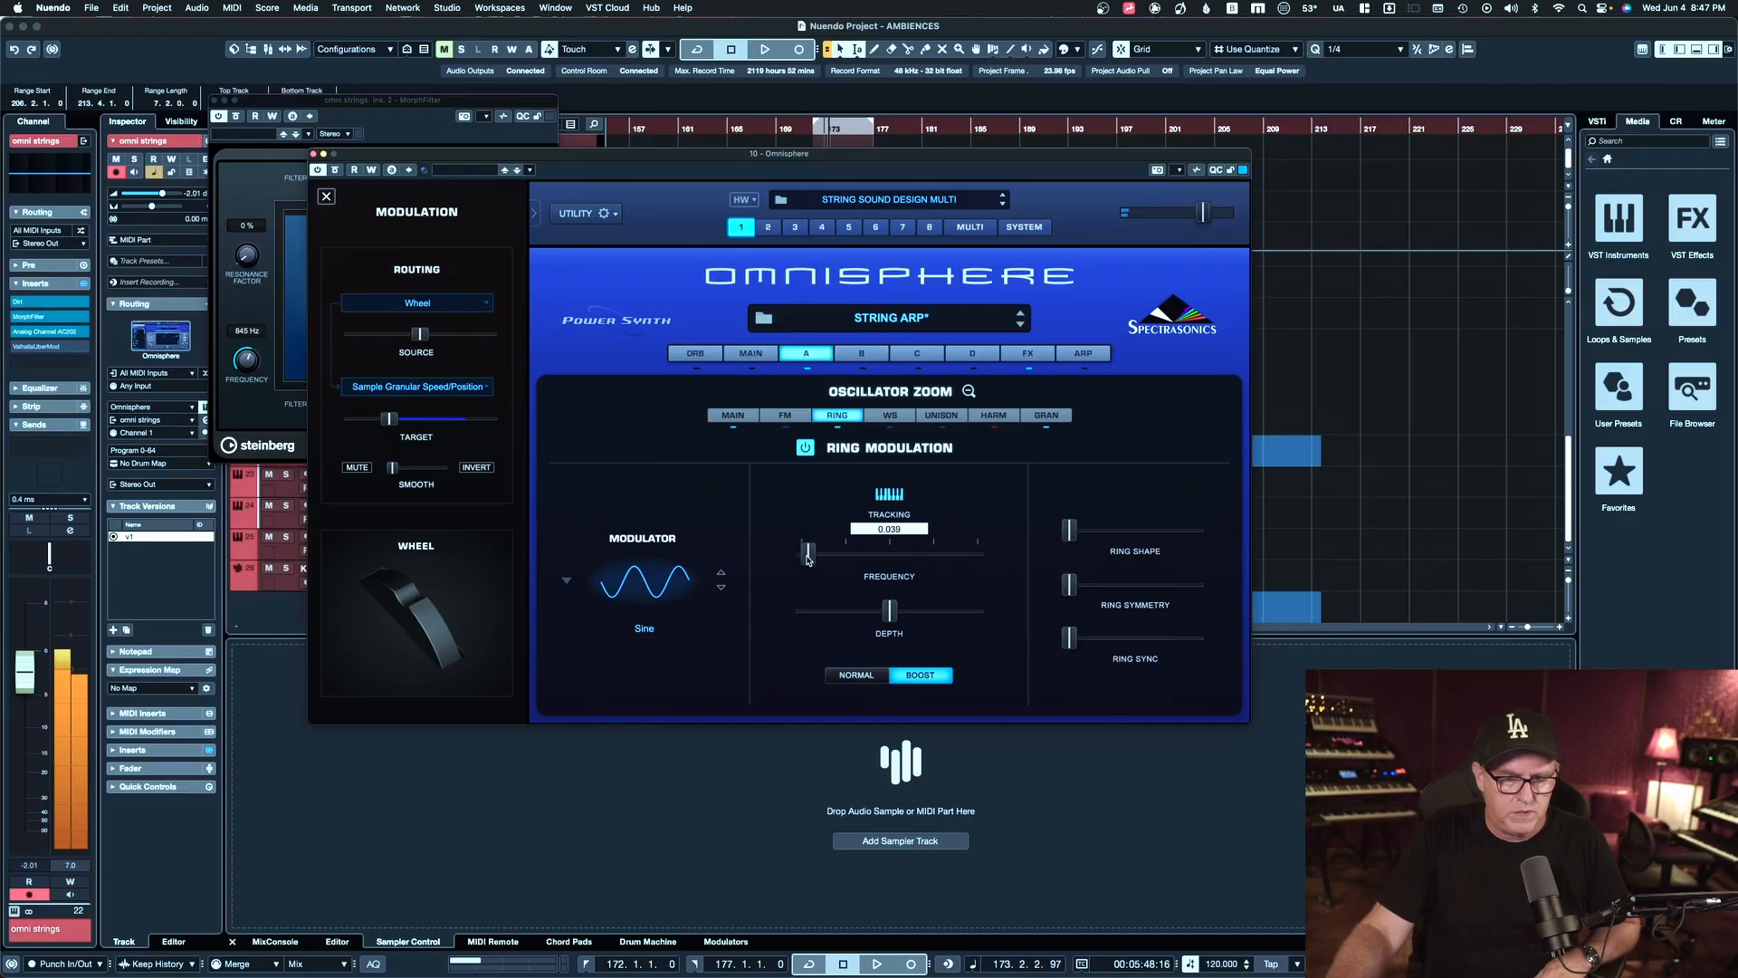
pyautogui.moveTo(822, 558); pyautogui.dragTo(812, 563)
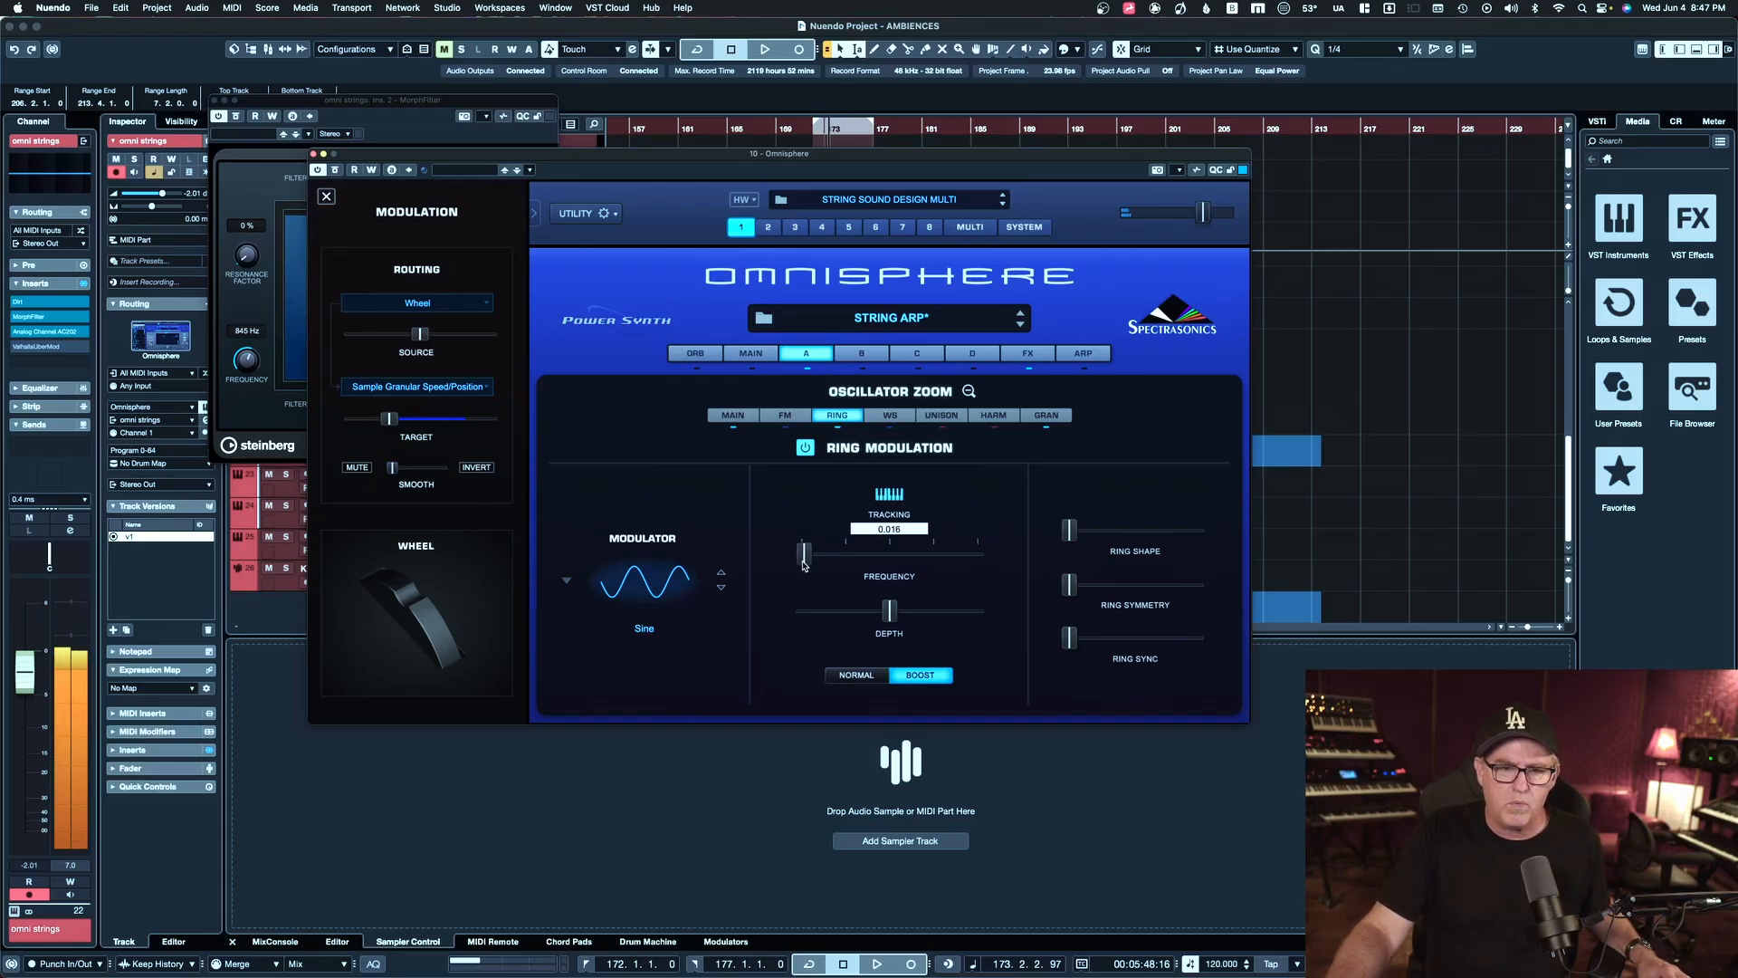
pyautogui.moveTo(801, 564); pyautogui.dragTo(809, 565)
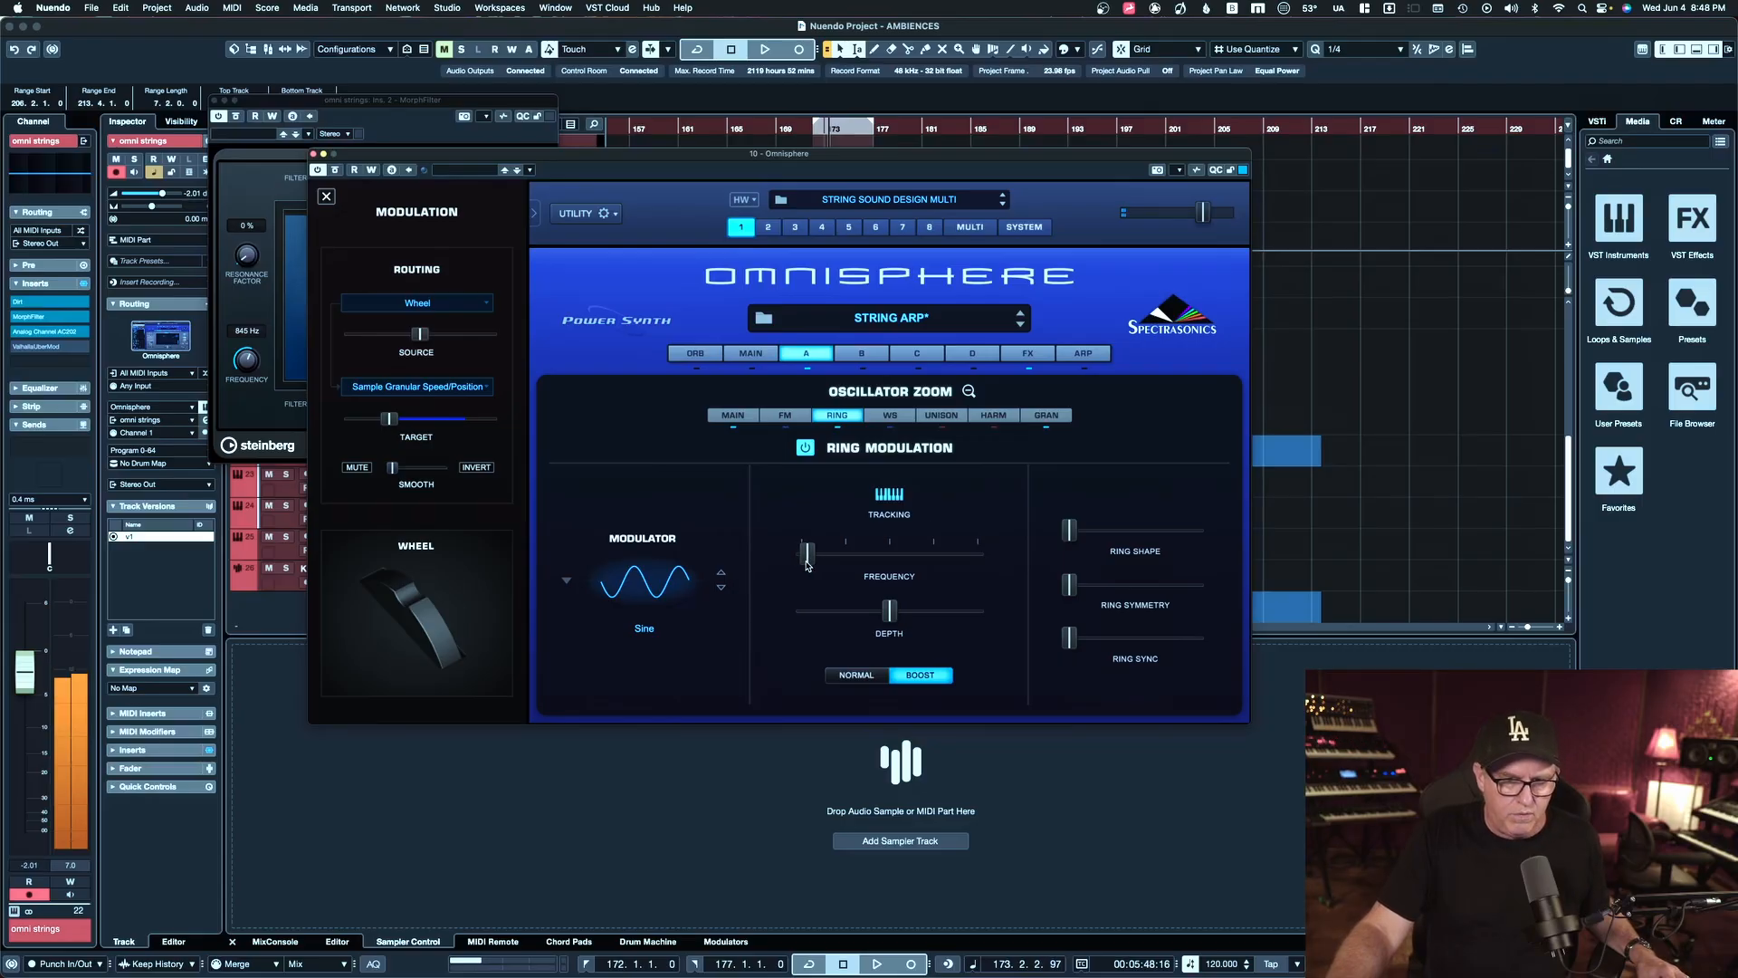
pyautogui.click(1040, 418)
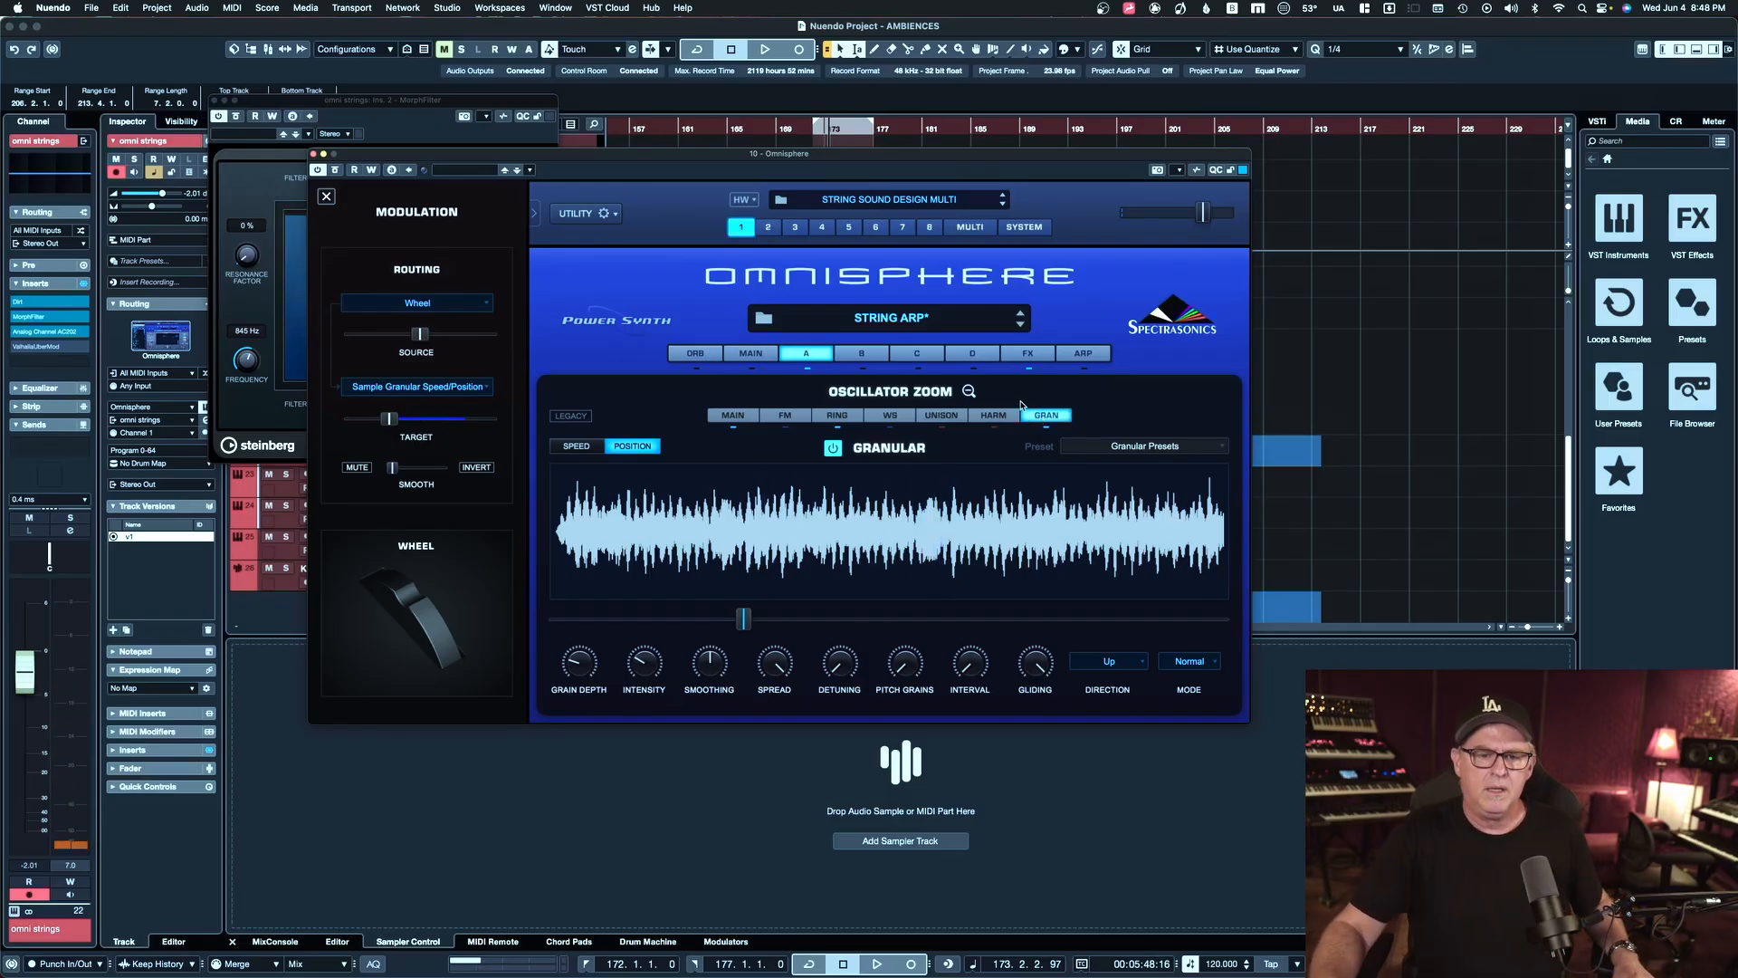
# Audition the waveshaper on layer A by sweeping its bit crush up and down, leaving it at about one third, and disable it
pyautogui.click(888, 417)
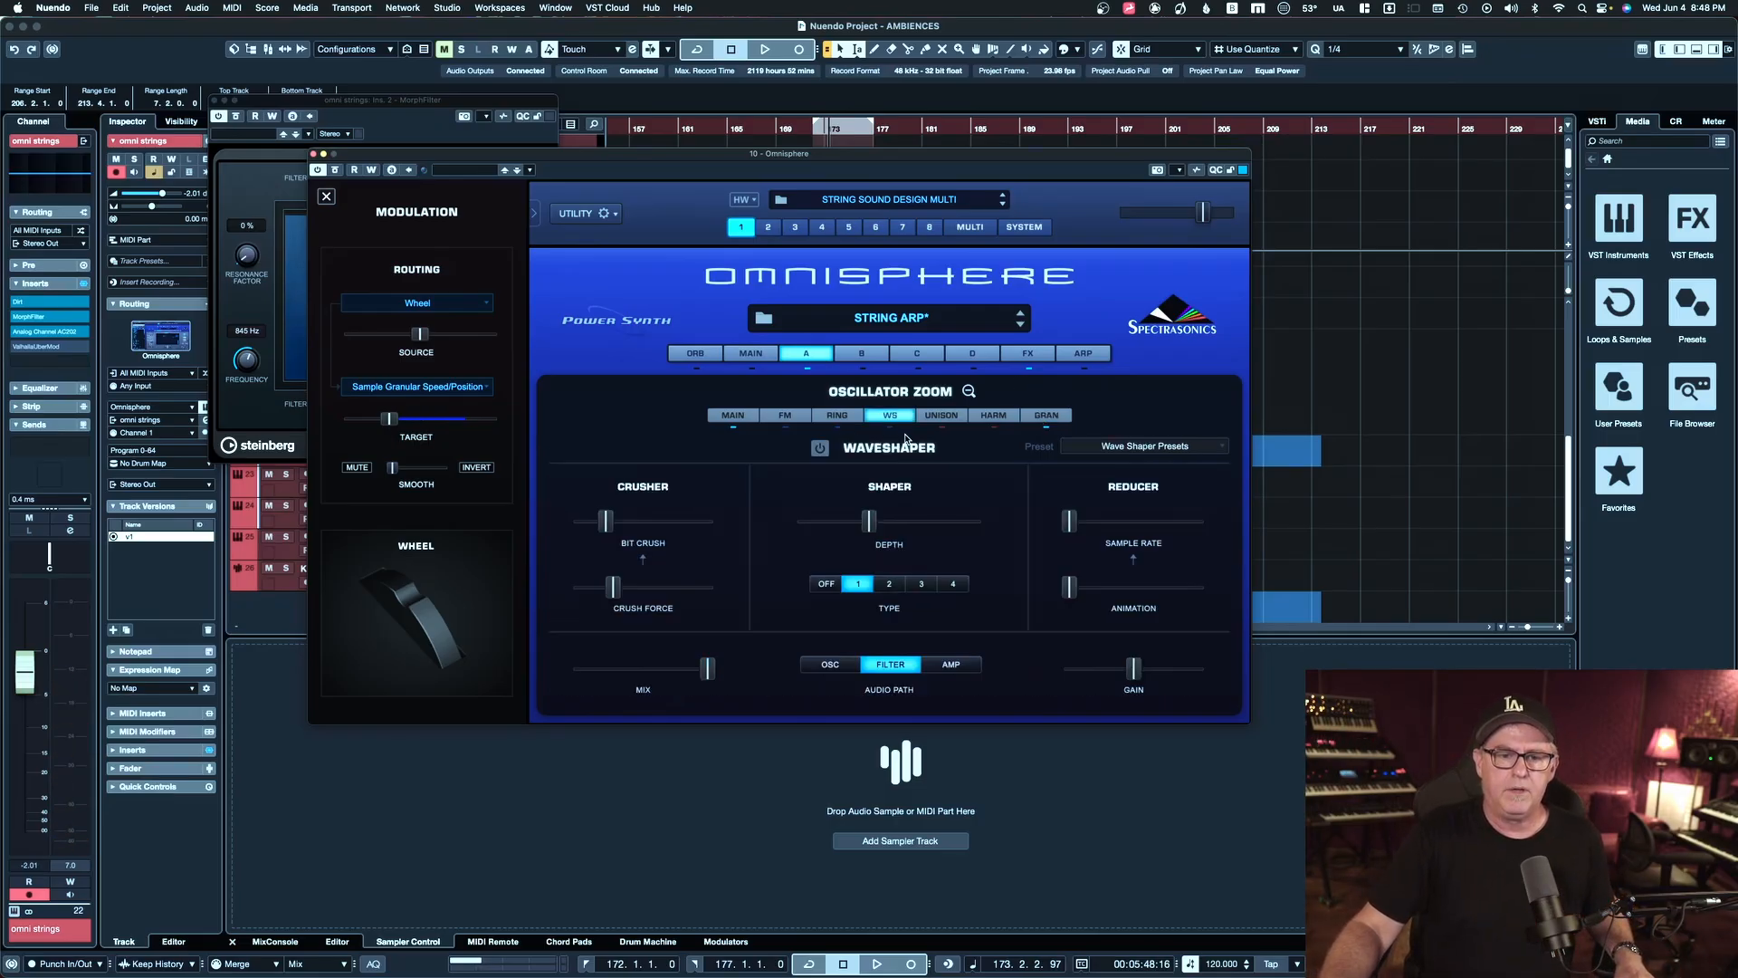
pyautogui.click(821, 448)
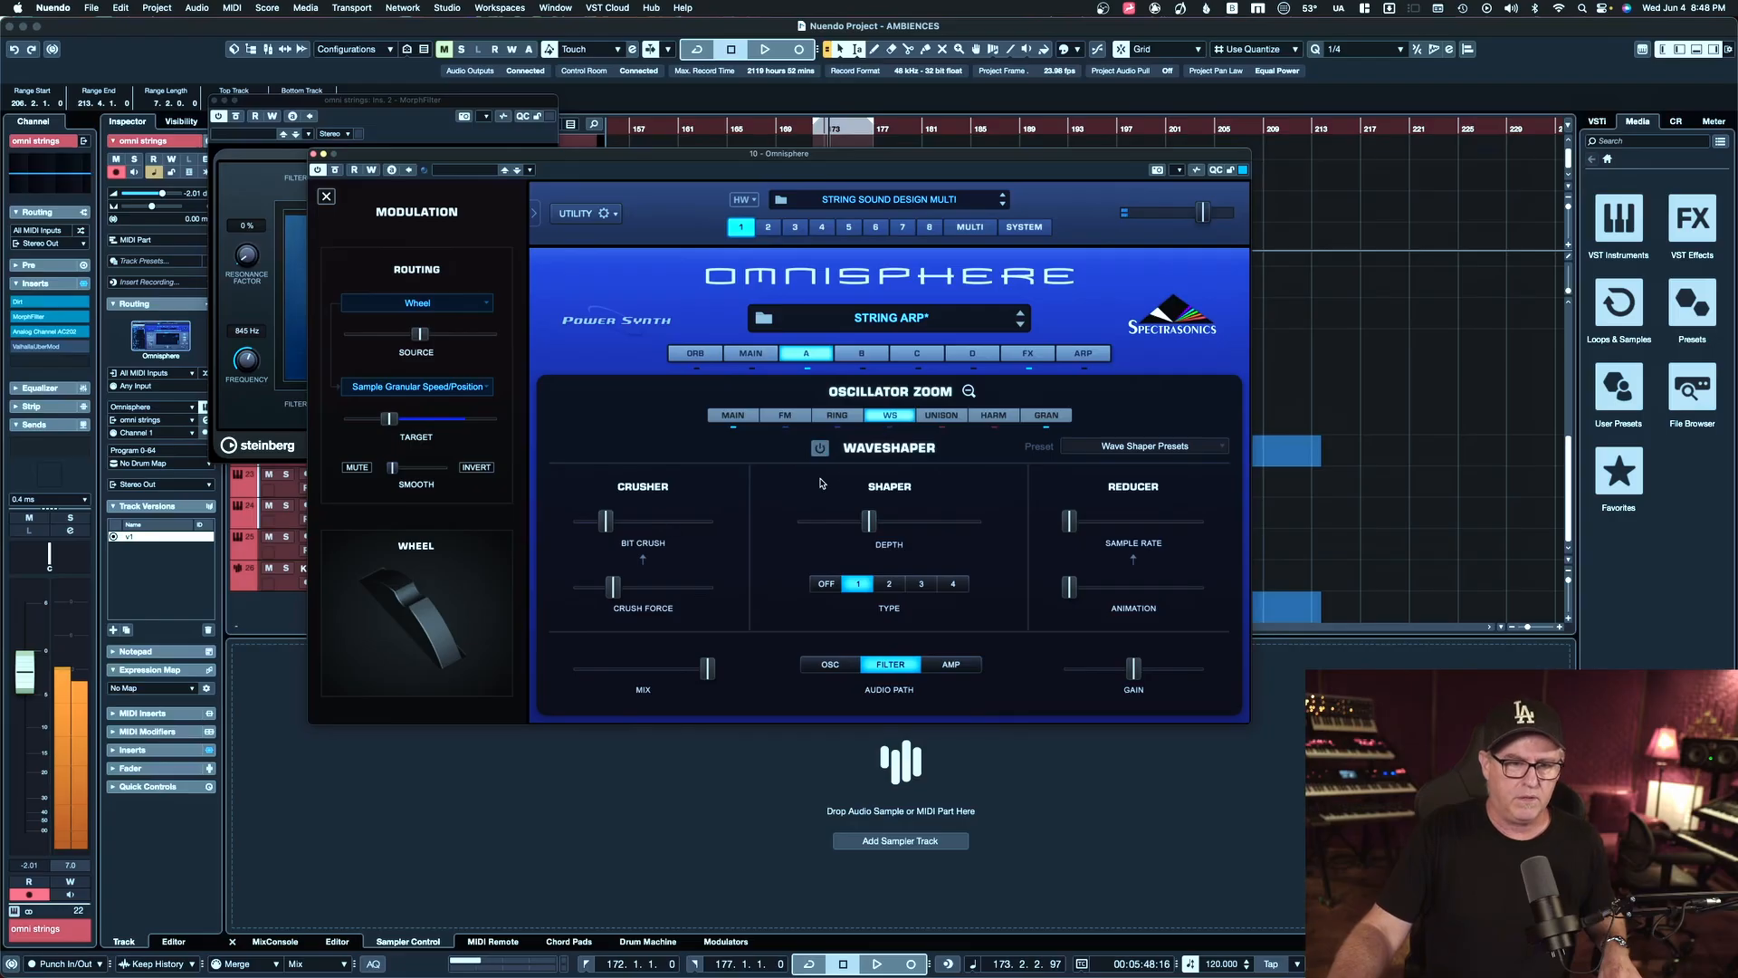
pyautogui.moveTo(606, 525); pyautogui.dragTo(654, 530)
pyautogui.moveTo(656, 529); pyautogui.dragTo(599, 530)
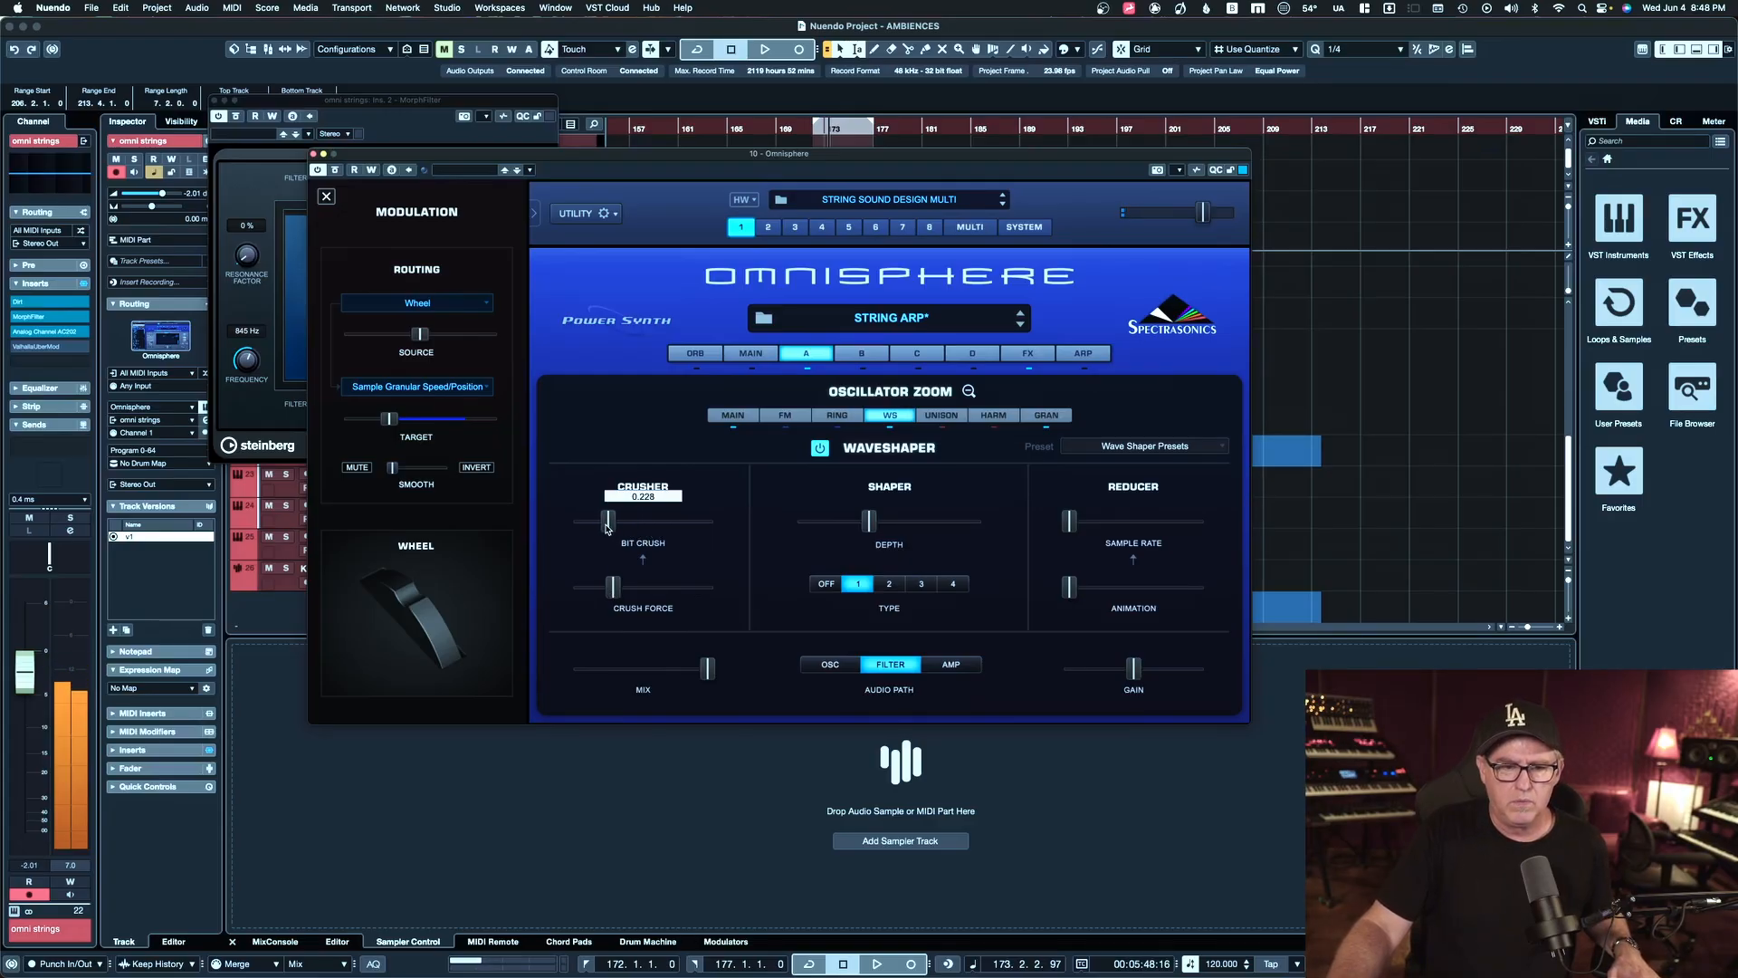
pyautogui.moveTo(628, 529)
pyautogui.mouseDown()
pyautogui.moveTo(648, 531)
pyautogui.moveTo(621, 534)
pyautogui.mouseUp()
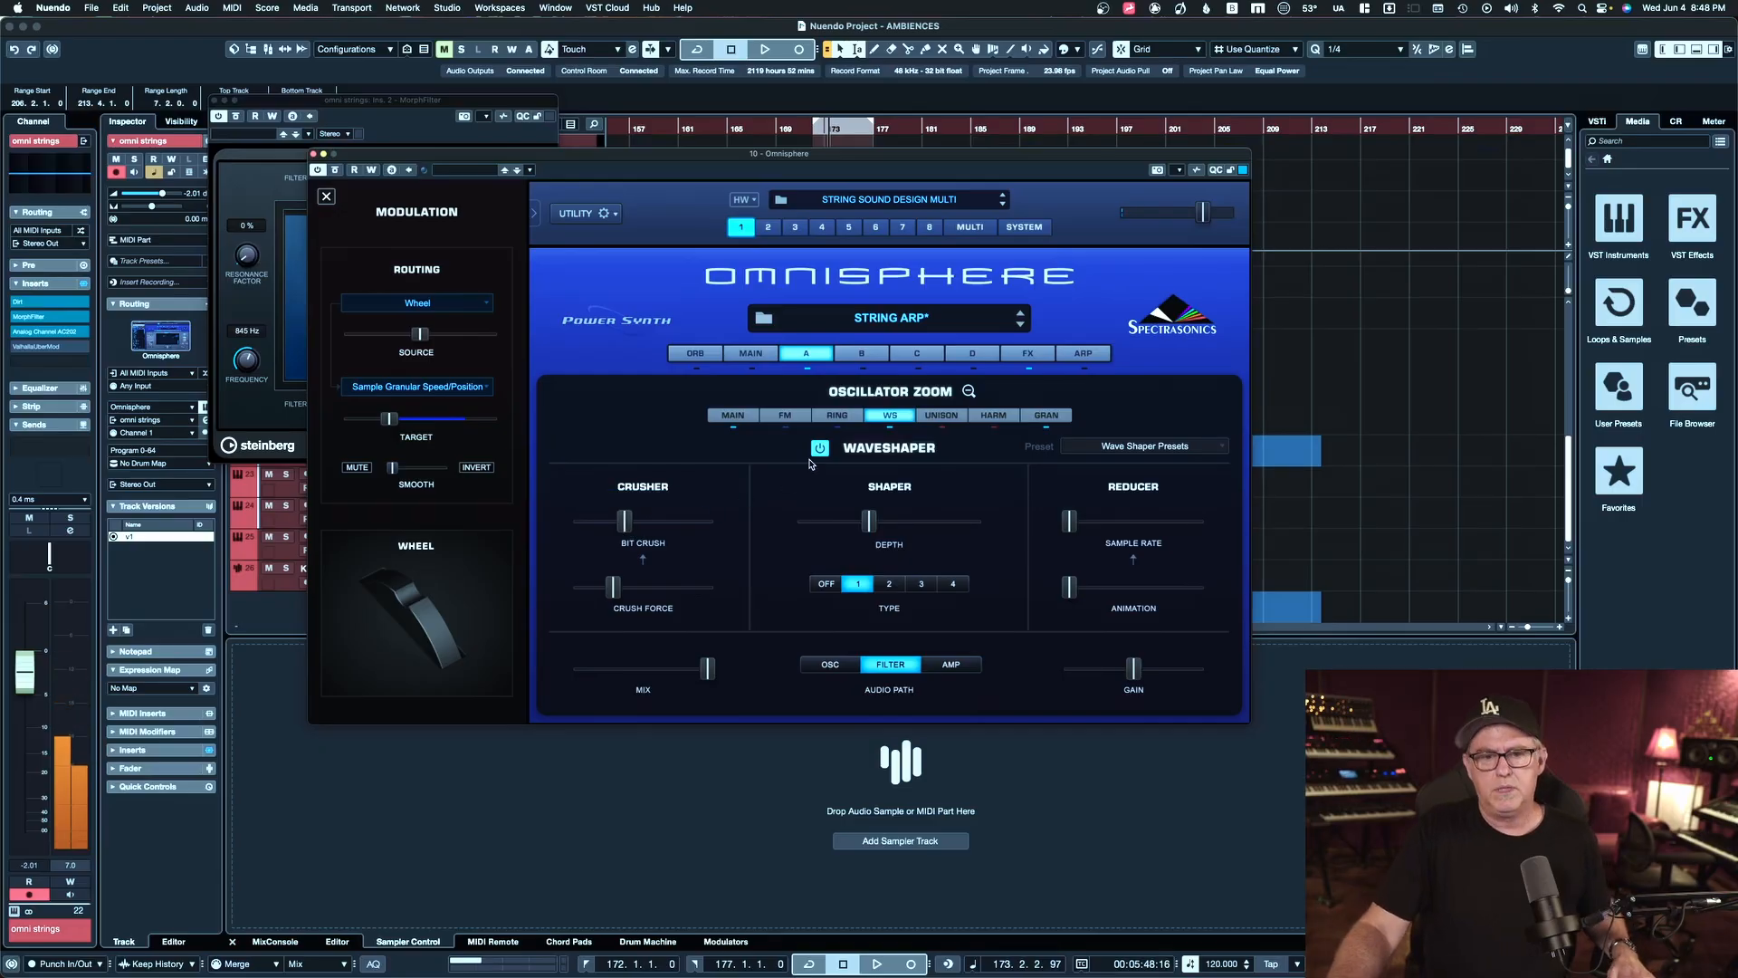
pyautogui.click(821, 448)
# Audition unison on layer A with a raised depth, slightly lower spread and mid-range detune, switch it off and open the harmonia settings
pyautogui.click(941, 416)
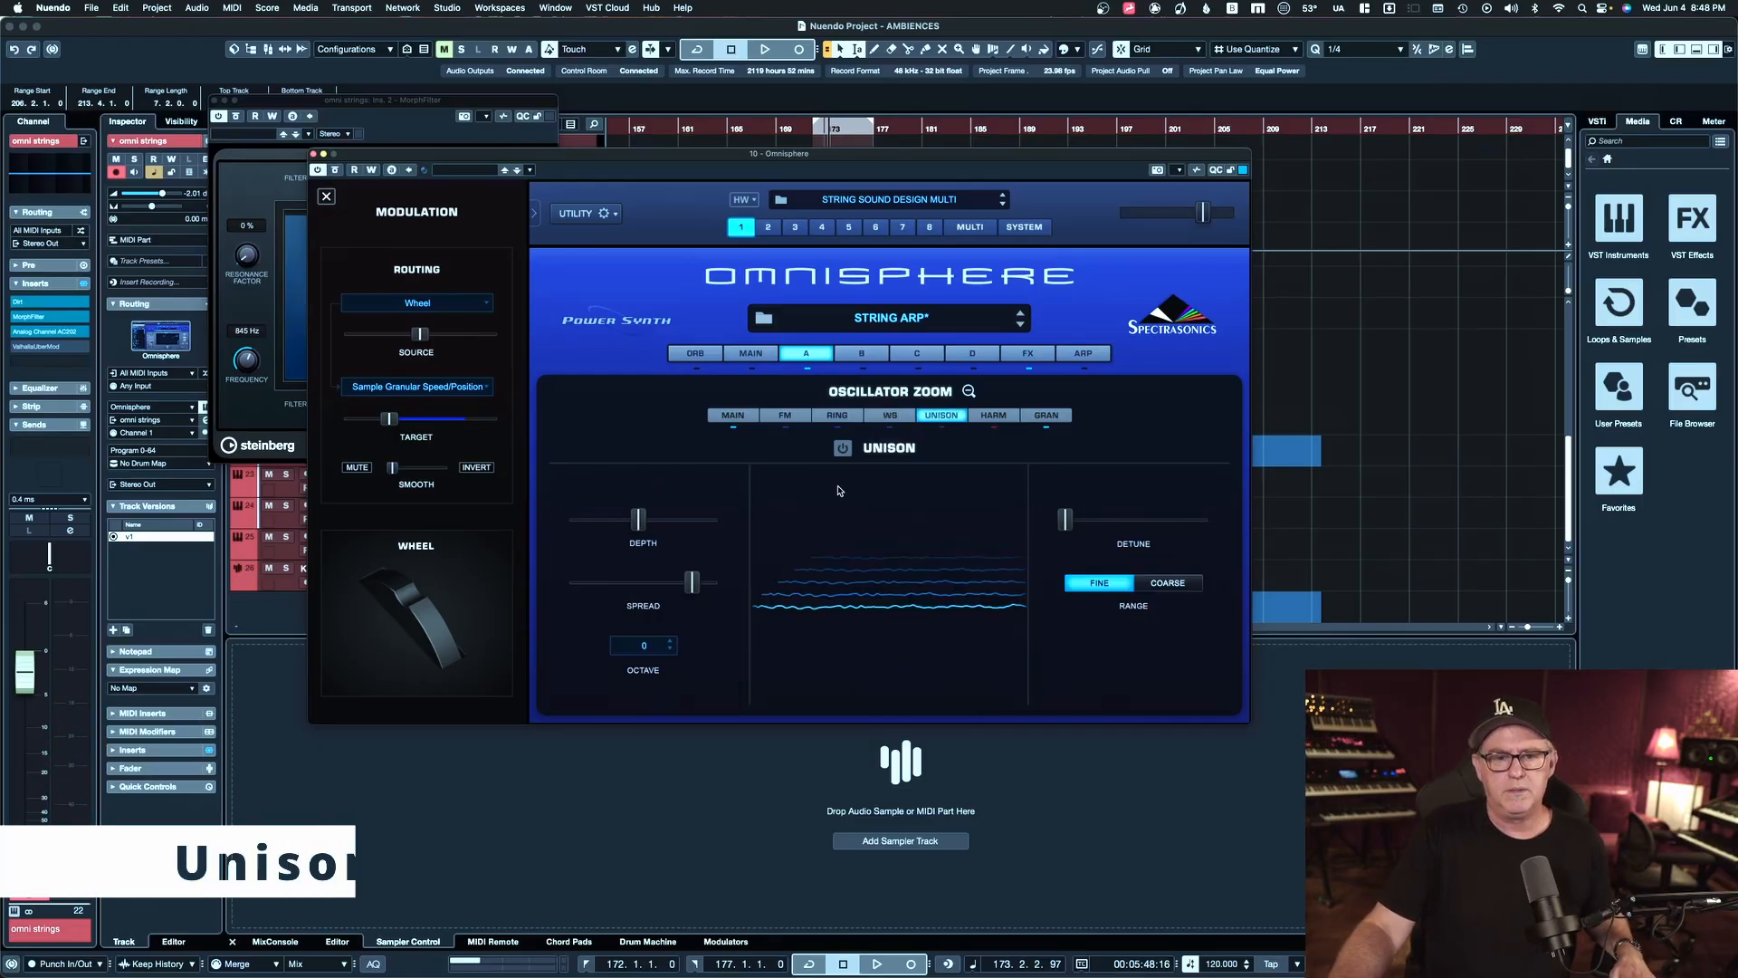
pyautogui.click(842, 448)
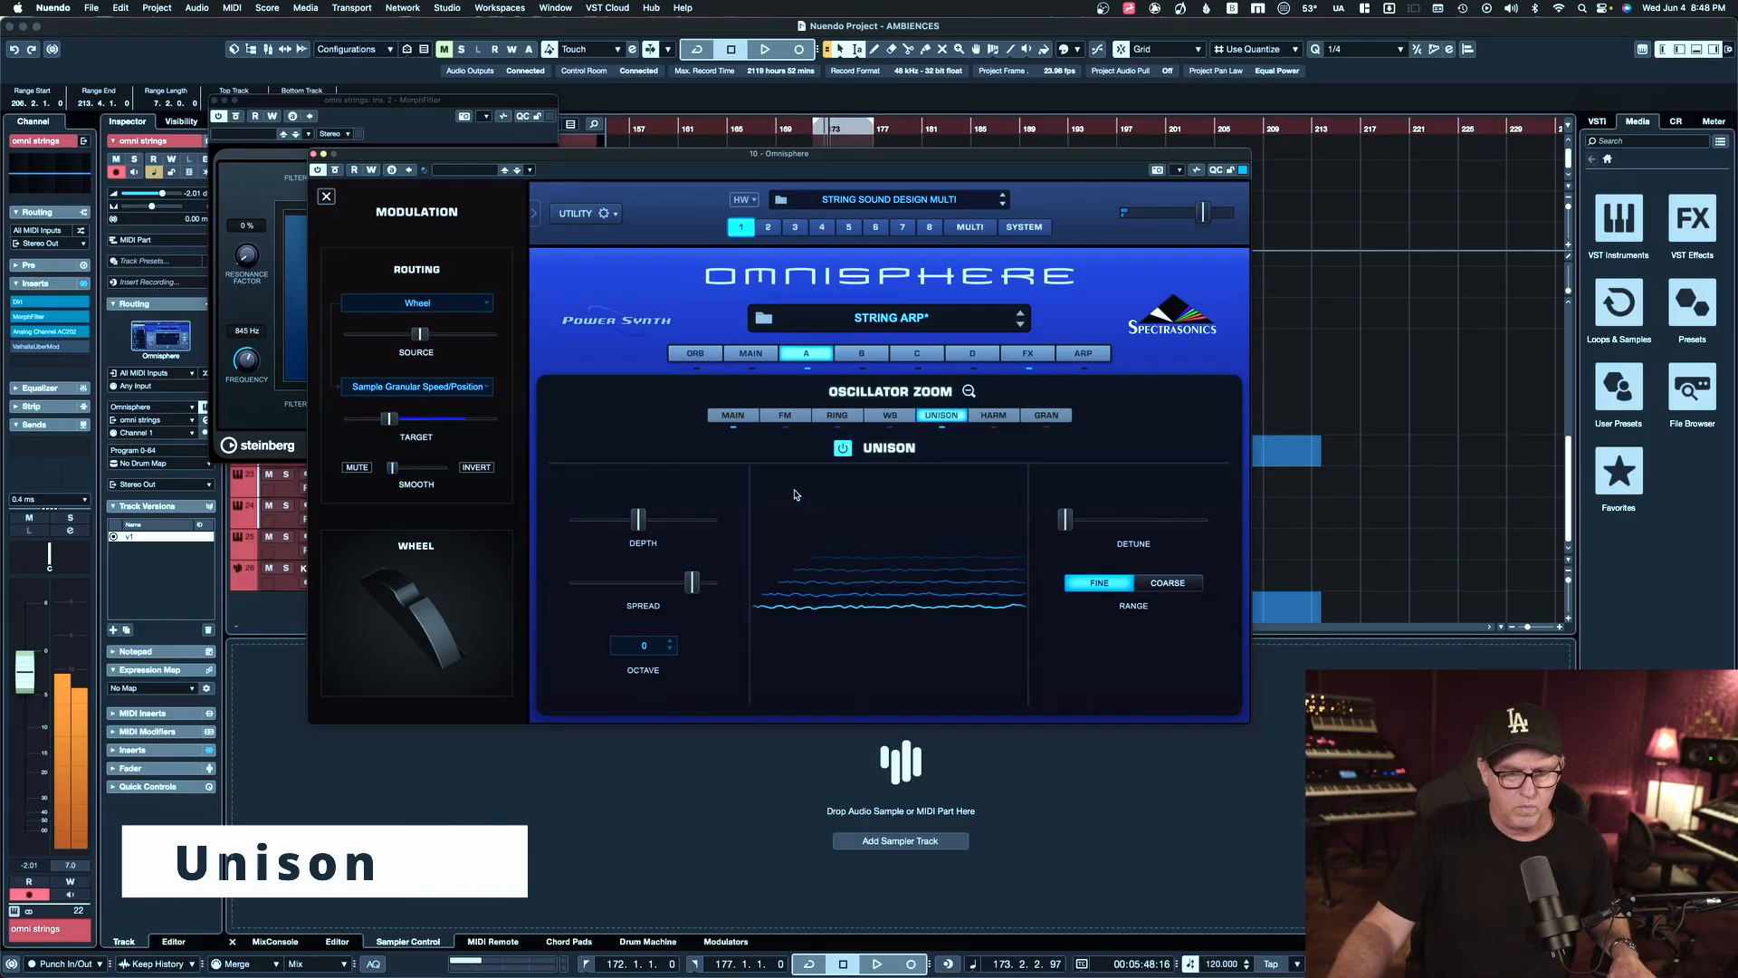
pyautogui.moveTo(638, 520); pyautogui.dragTo(675, 524)
pyautogui.moveTo(693, 583)
pyautogui.mouseDown()
pyautogui.moveTo(626, 587)
pyautogui.moveTo(675, 587)
pyautogui.mouseUp()
pyautogui.moveTo(1059, 520); pyautogui.dragTo(1064, 526)
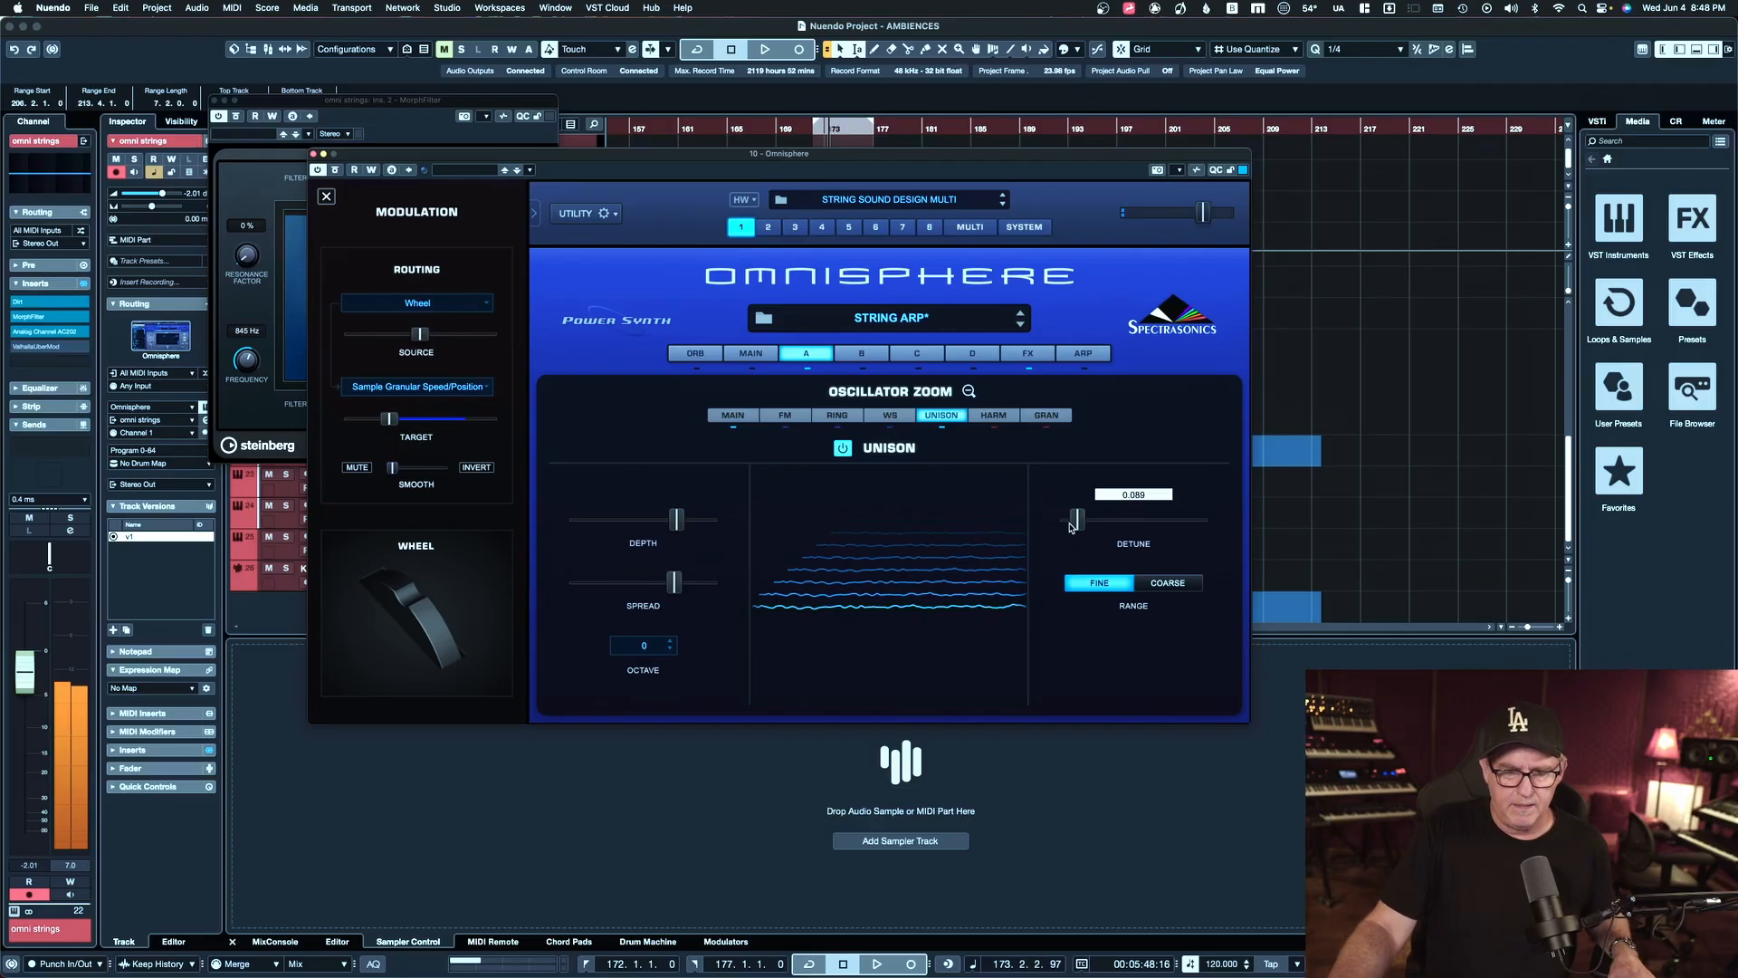
pyautogui.moveTo(1080, 527); pyautogui.dragTo(1125, 529)
pyautogui.moveTo(679, 528); pyautogui.dragTo(677, 583)
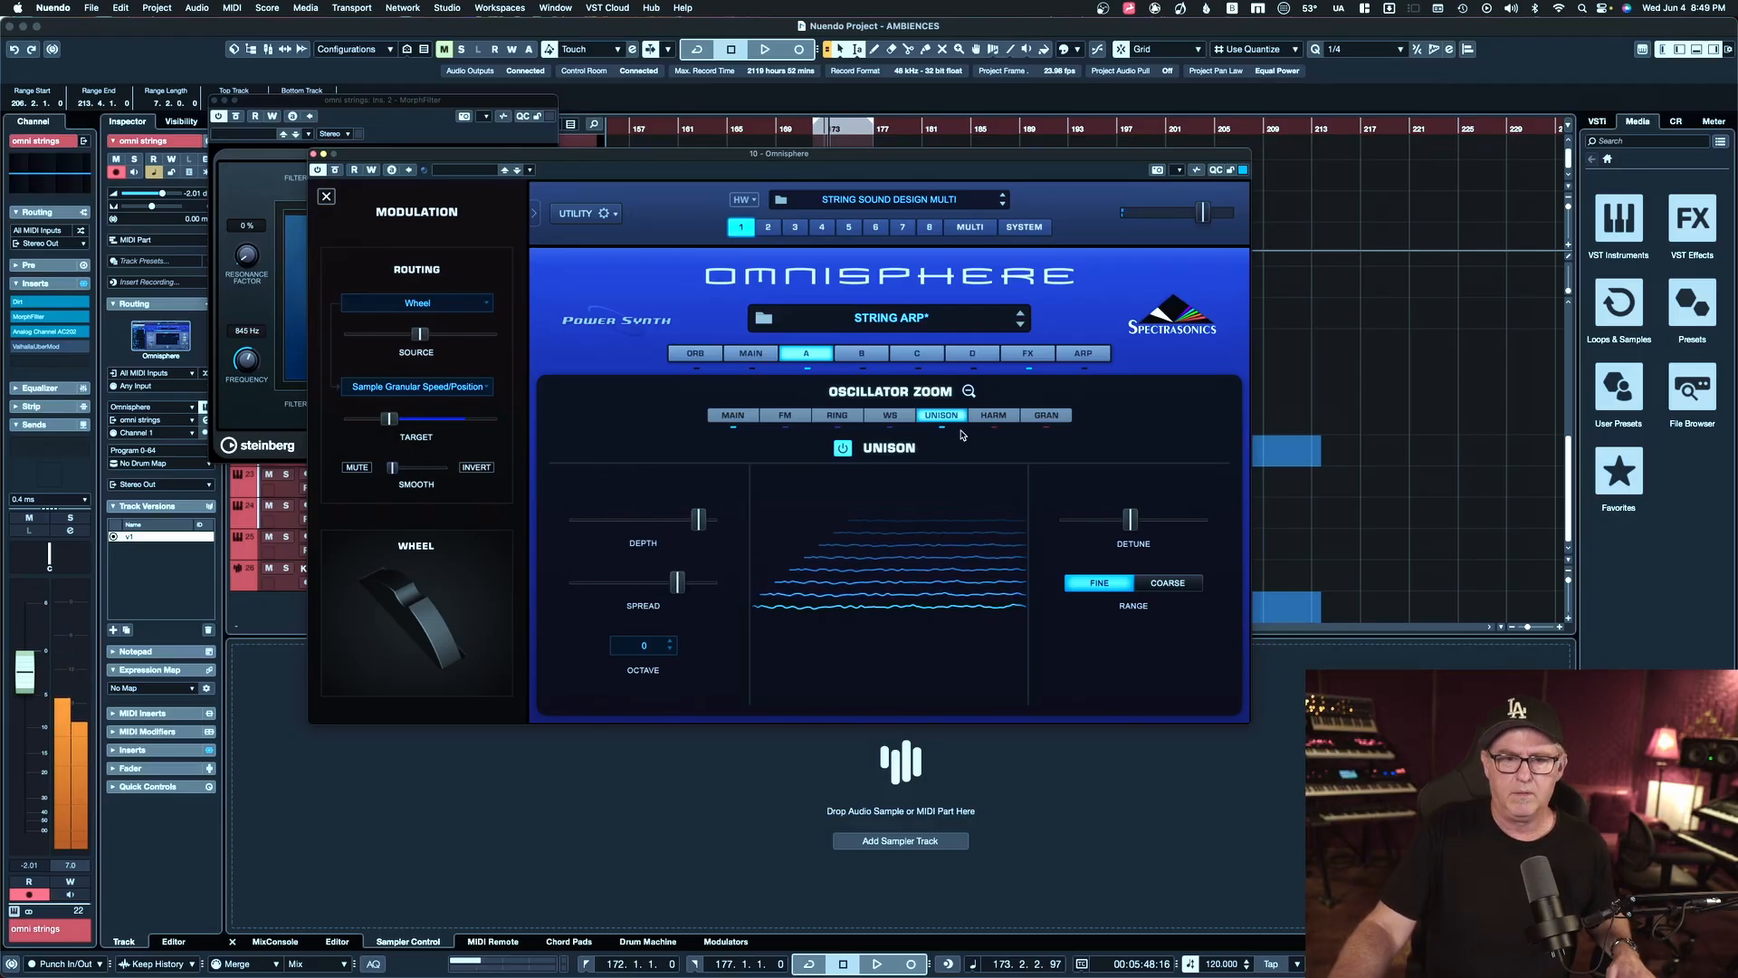
pyautogui.click(843, 448)
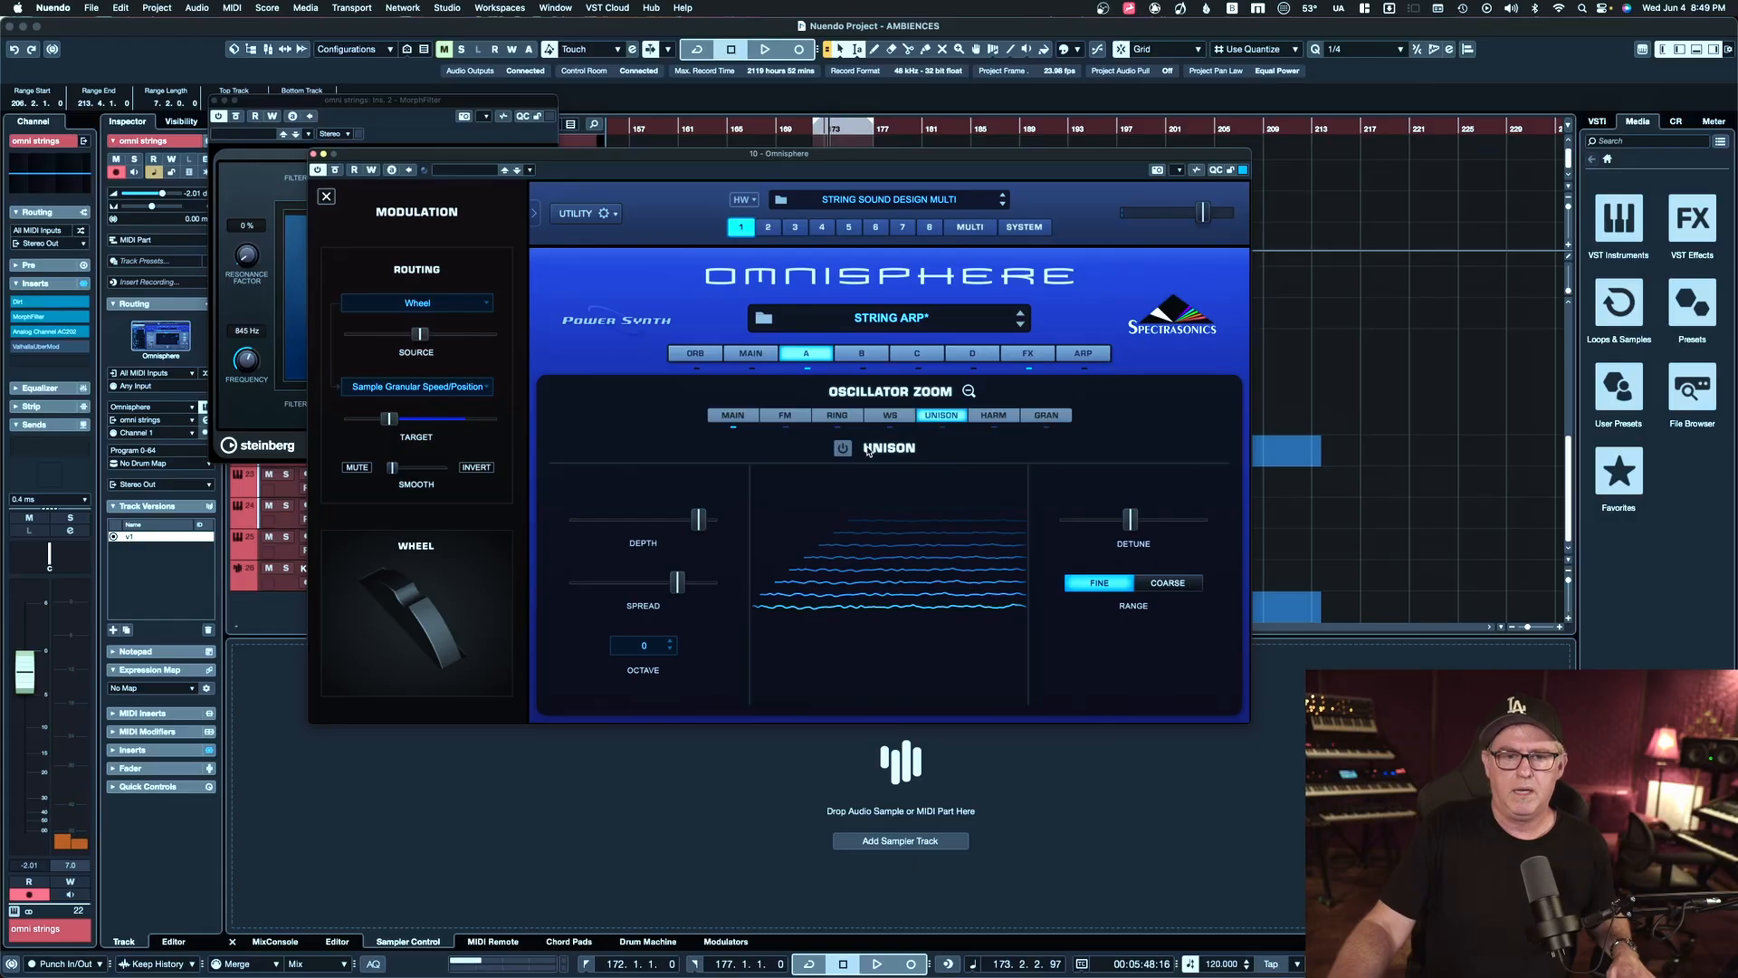
pyautogui.click(996, 418)
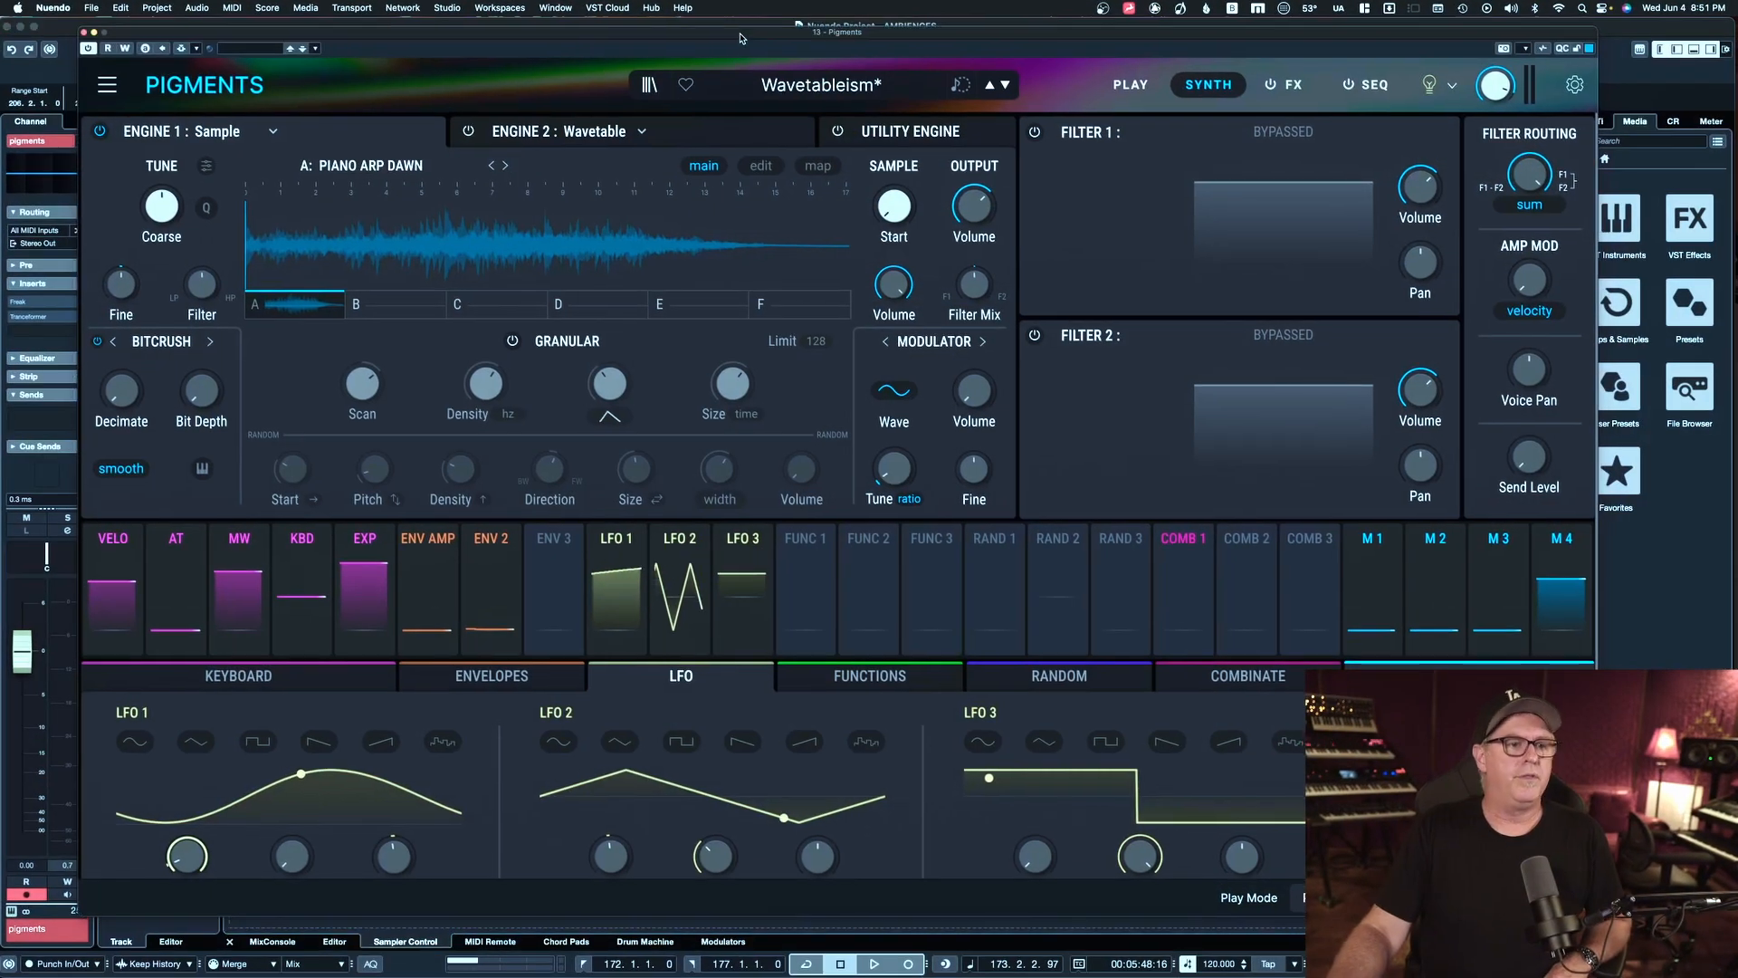
# In Pigments, check Engine 1's type selection and view the Trailer Toolkit samples around Piano Arp Dawn
pyautogui.moveTo(739, 38); pyautogui.dragTo(730, 35)
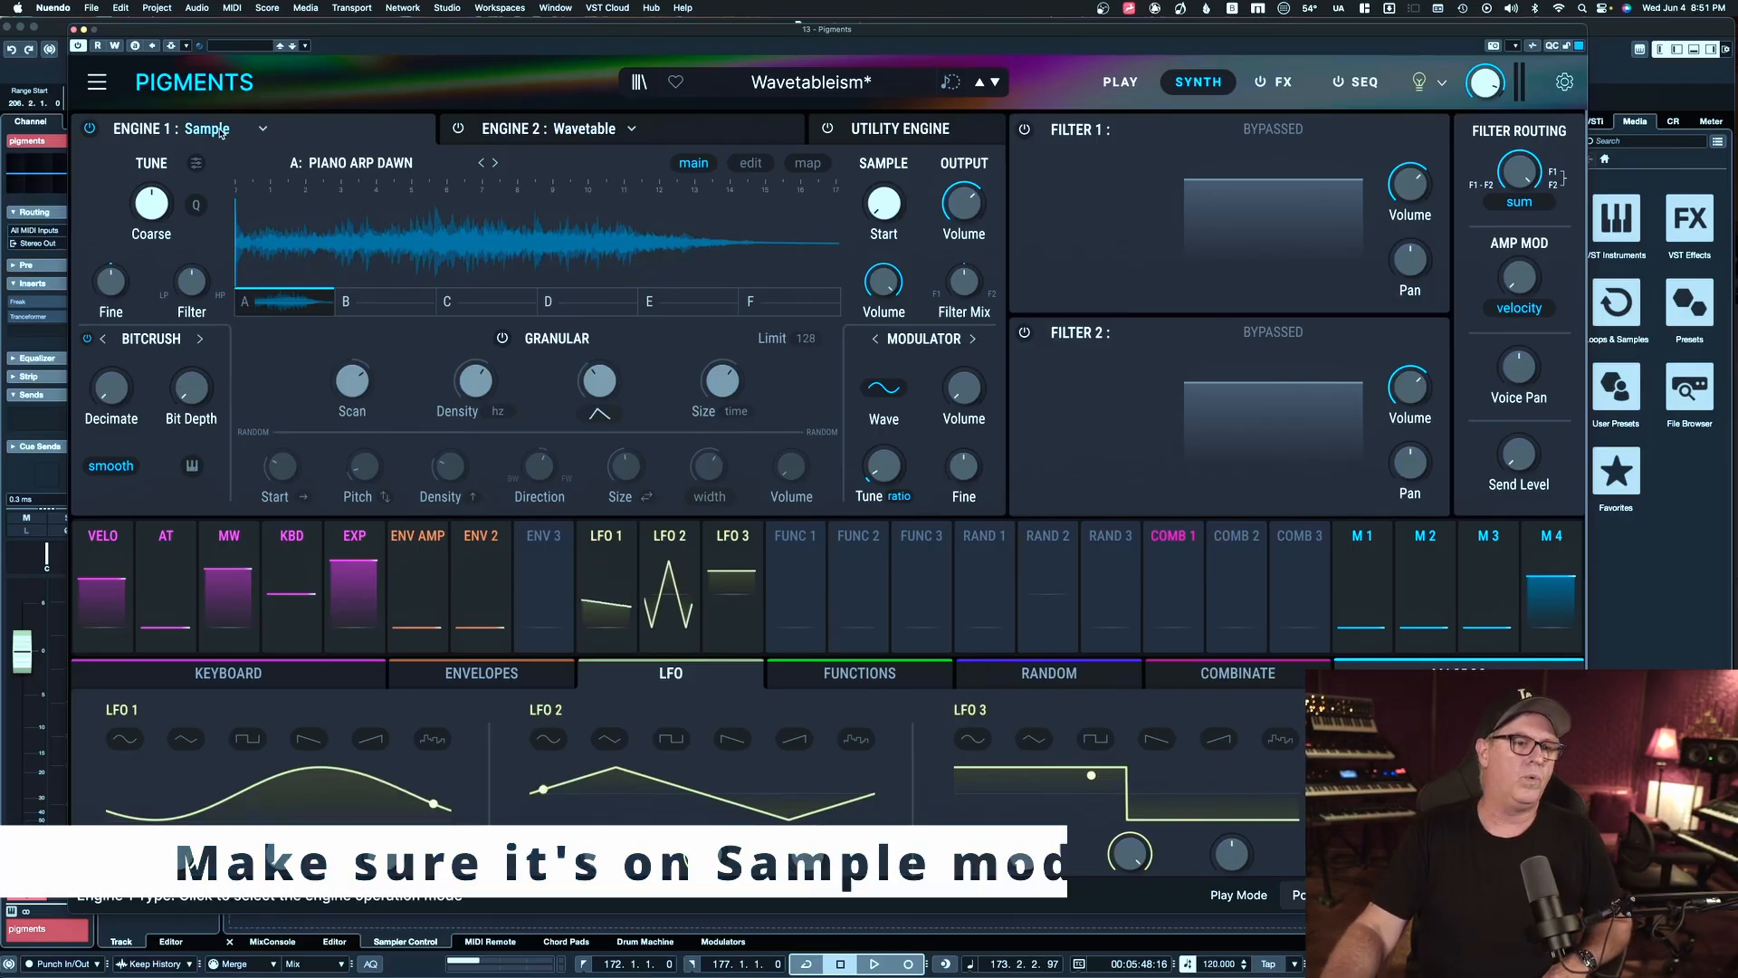
pyautogui.click(181, 129)
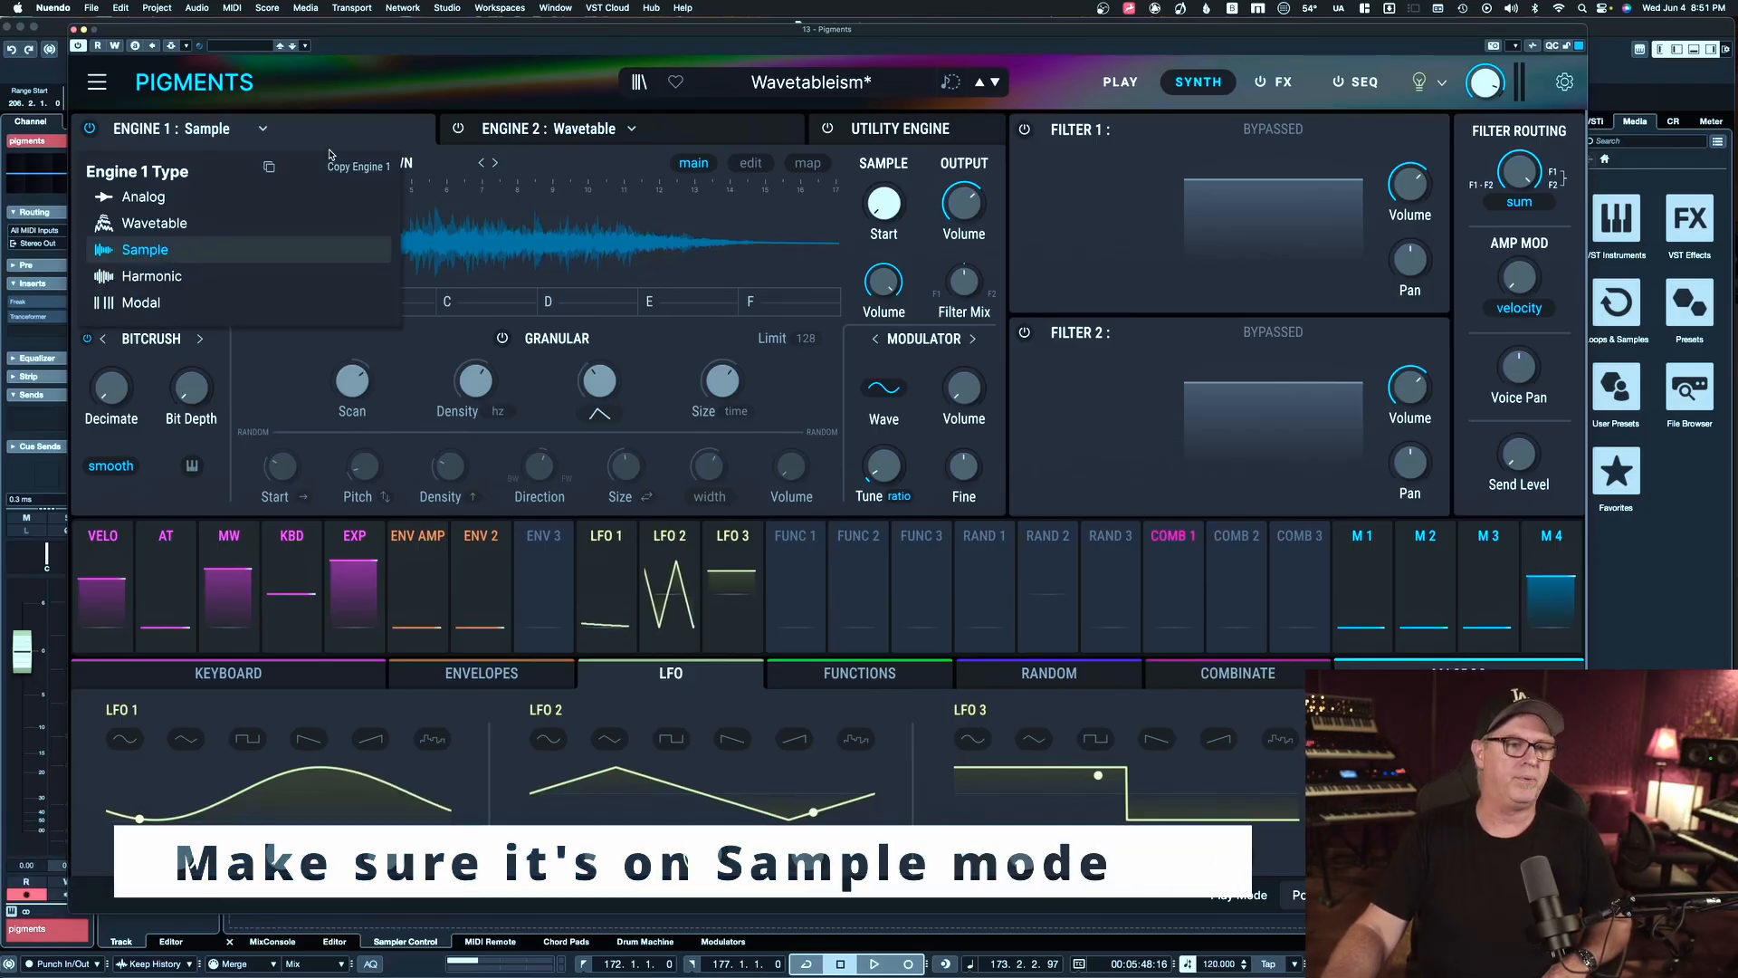
pyautogui.click(355, 129)
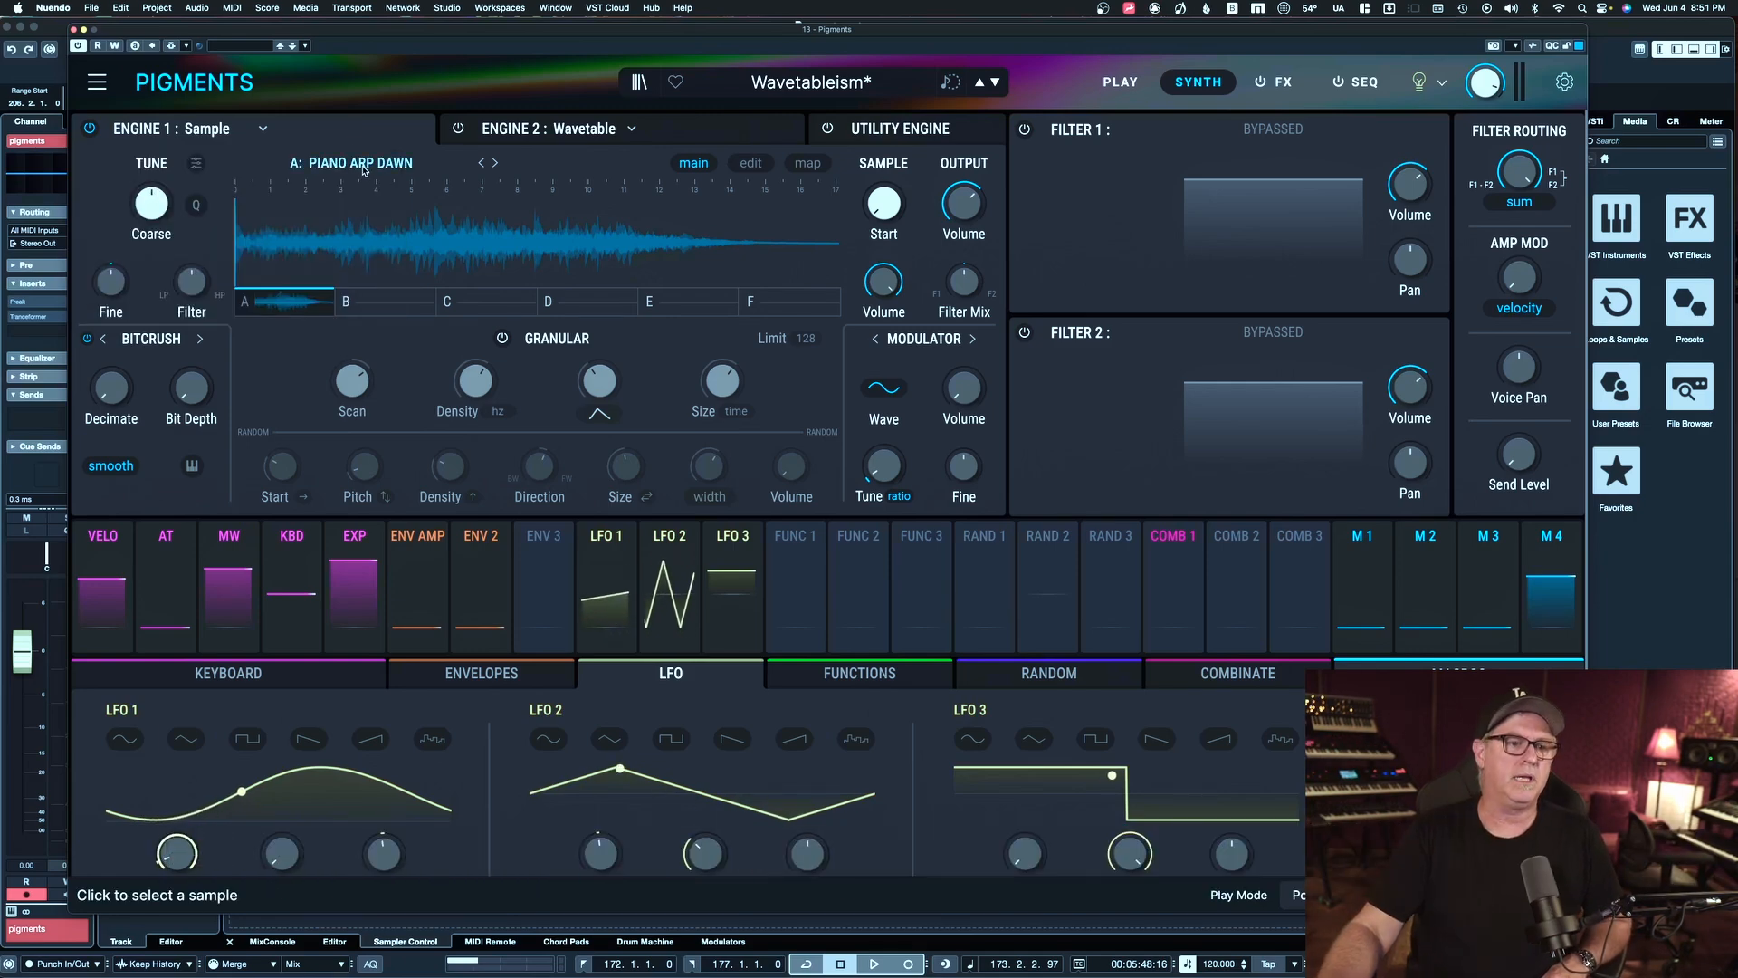
pyautogui.click(363, 168)
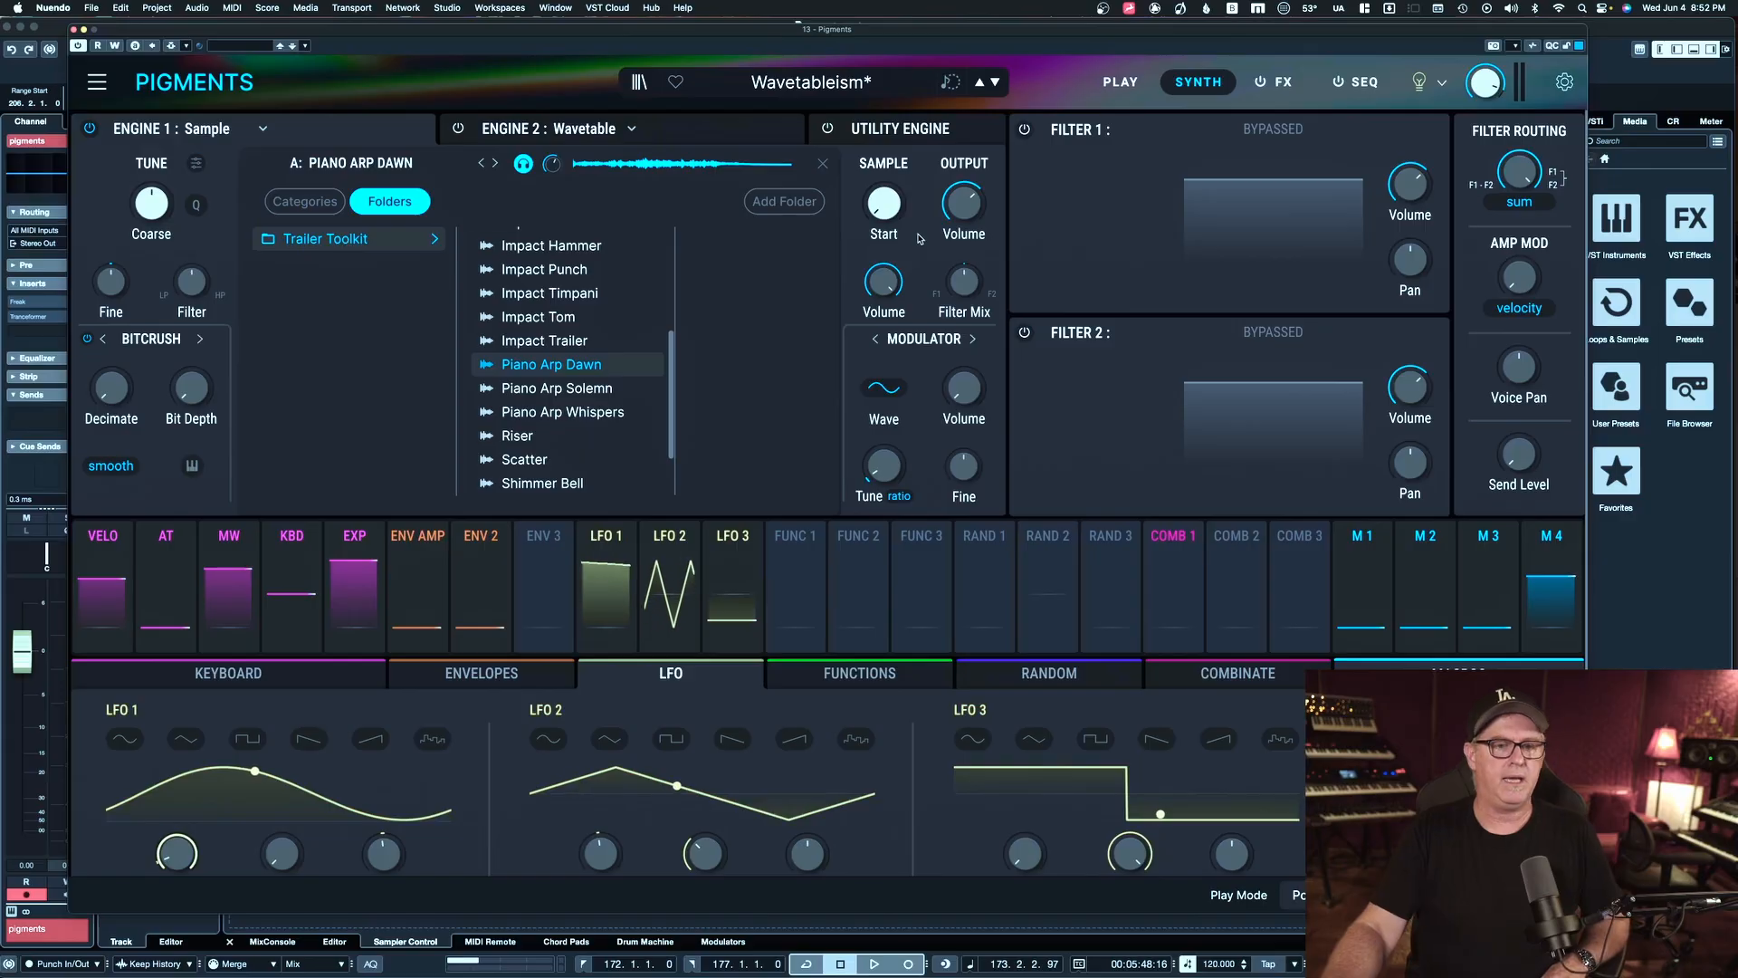
pyautogui.click(359, 163)
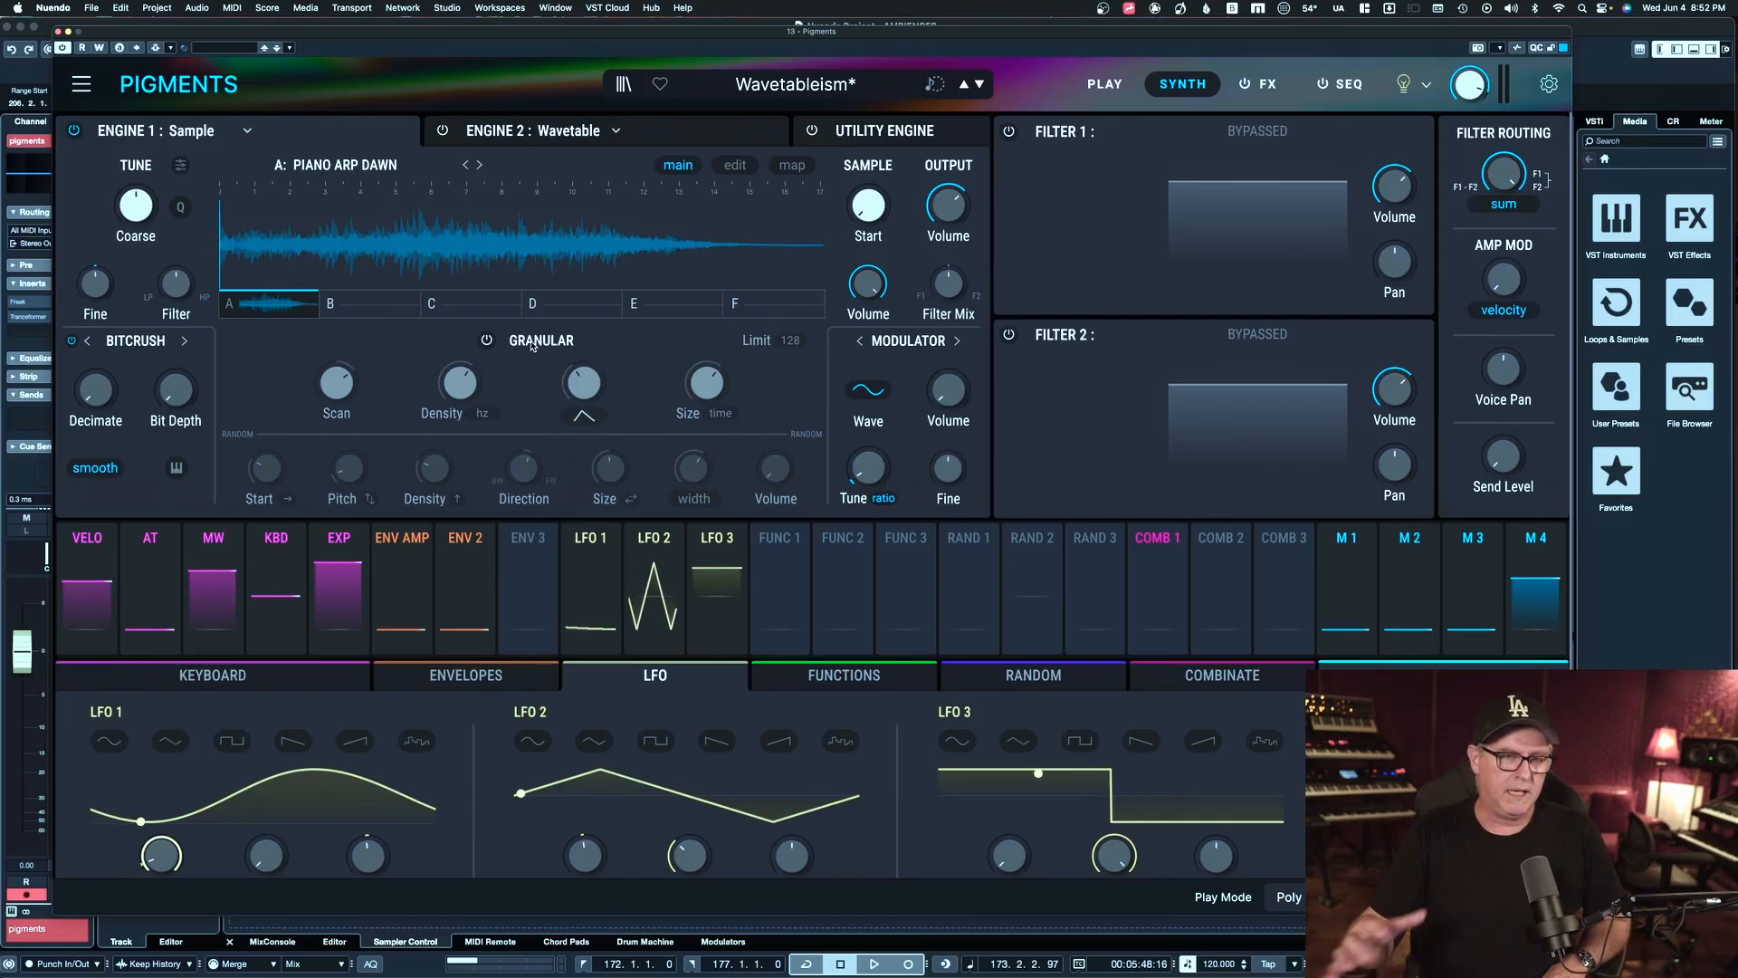
# Take Filter 1 out of bypass and sweep its Classic LP24 cutoff up to 20000 Hz, leaving it somewhat lower
pyautogui.click(1009, 131)
pyautogui.moveTo(1041, 185)
pyautogui.moveTo(1041, 185)
pyautogui.mouseDown()
pyautogui.moveTo(1041, 144)
pyautogui.moveTo(1041, 234)
pyautogui.moveTo(1046, 152)
pyautogui.mouseUp()
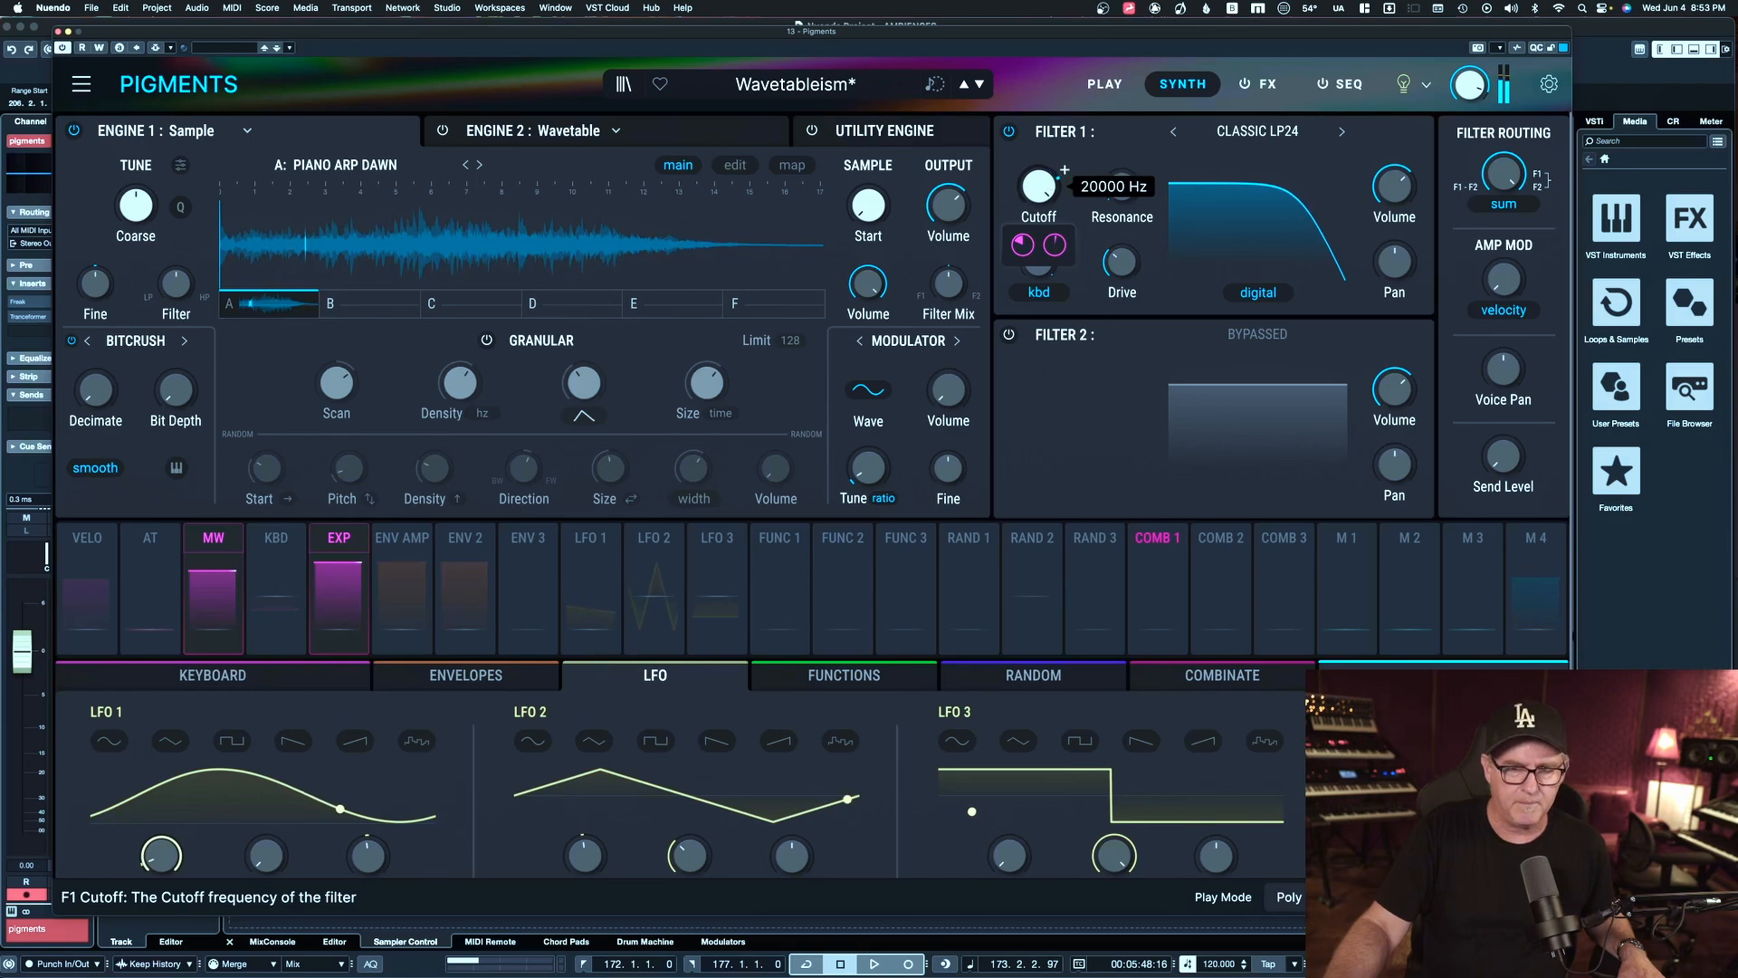
pyautogui.moveTo(1045, 152); pyautogui.dragTo(1046, 174)
pyautogui.moveTo(1040, 186)
pyautogui.mouseDown()
pyautogui.moveTo(1039, 122)
pyautogui.moveTo(1039, 172)
pyautogui.mouseUp()
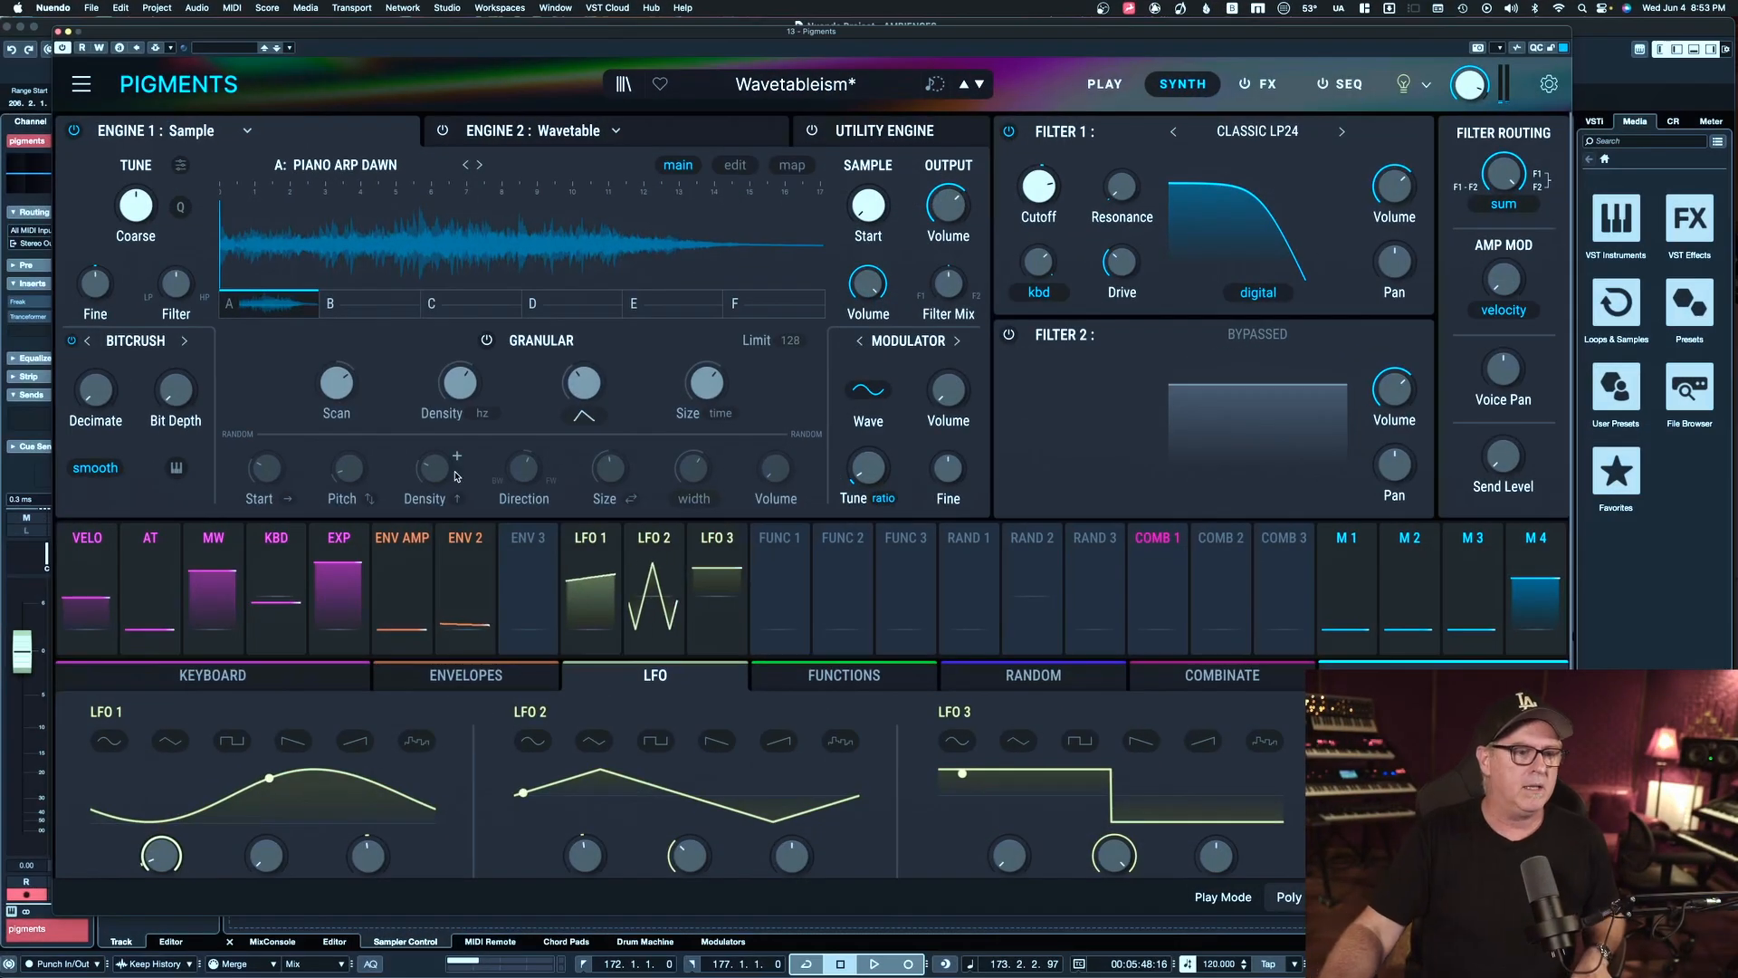
# Enable granular playback on Engine 1, adjust the scan in the backward range and shift the sample filter off centre
pyautogui.click(487, 340)
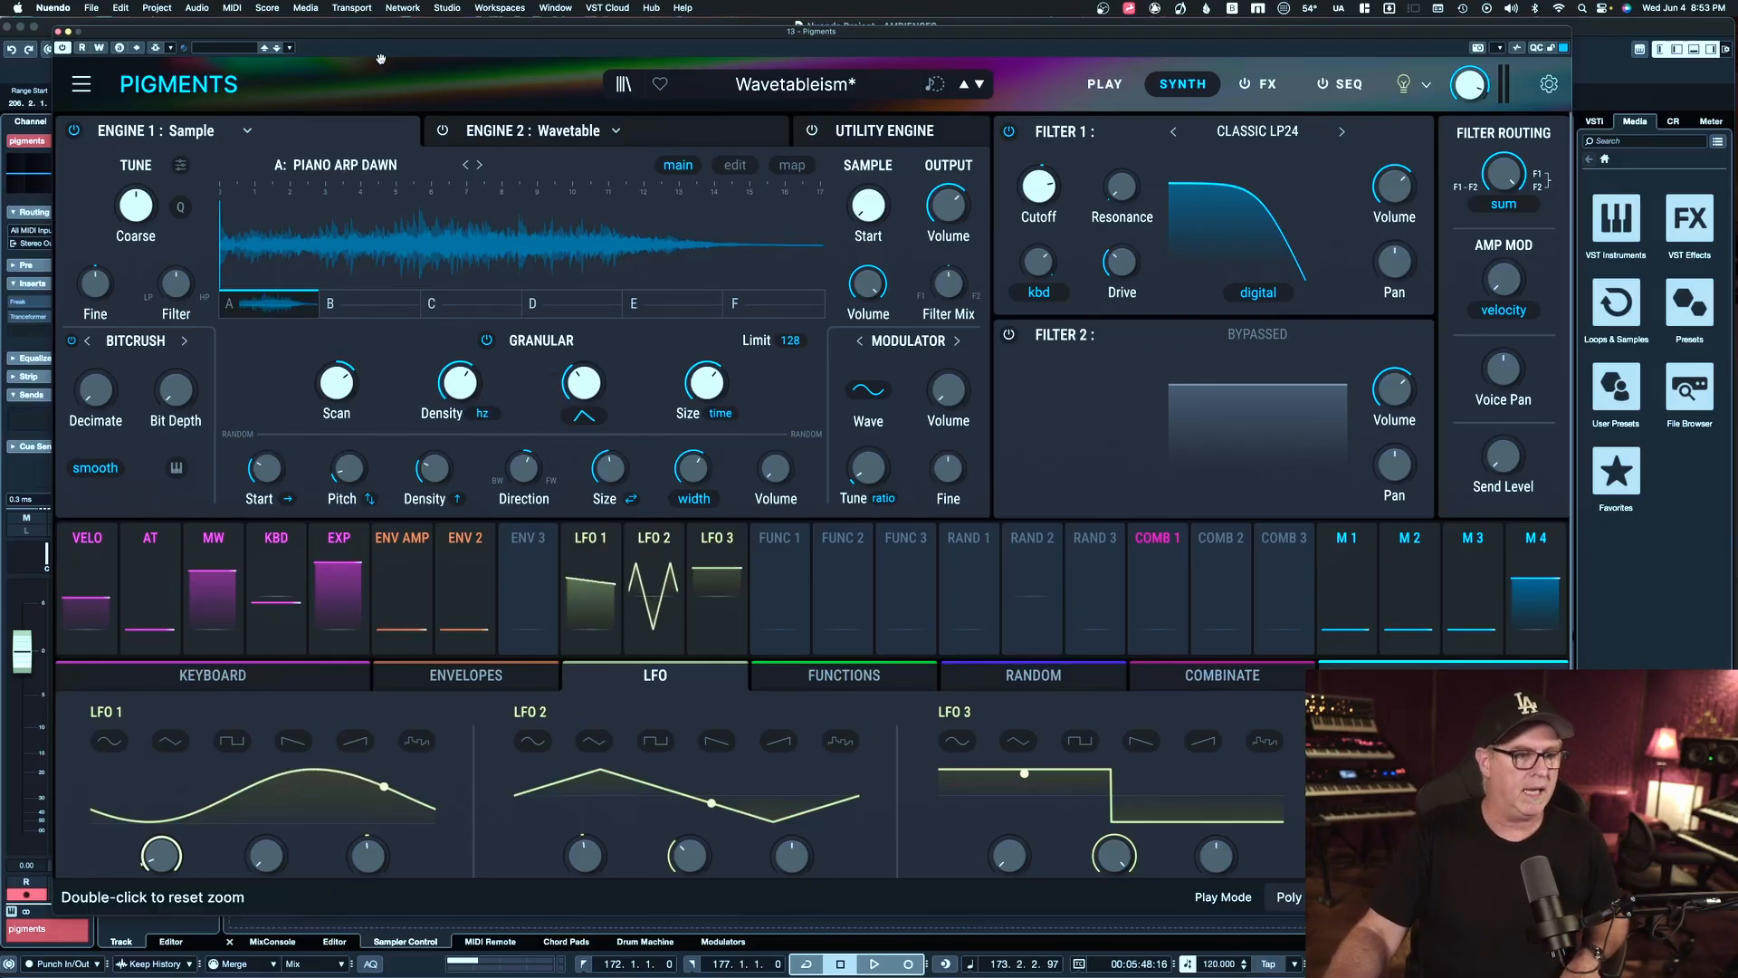
pyautogui.moveTo(374, 41); pyautogui.dragTo(421, 57)
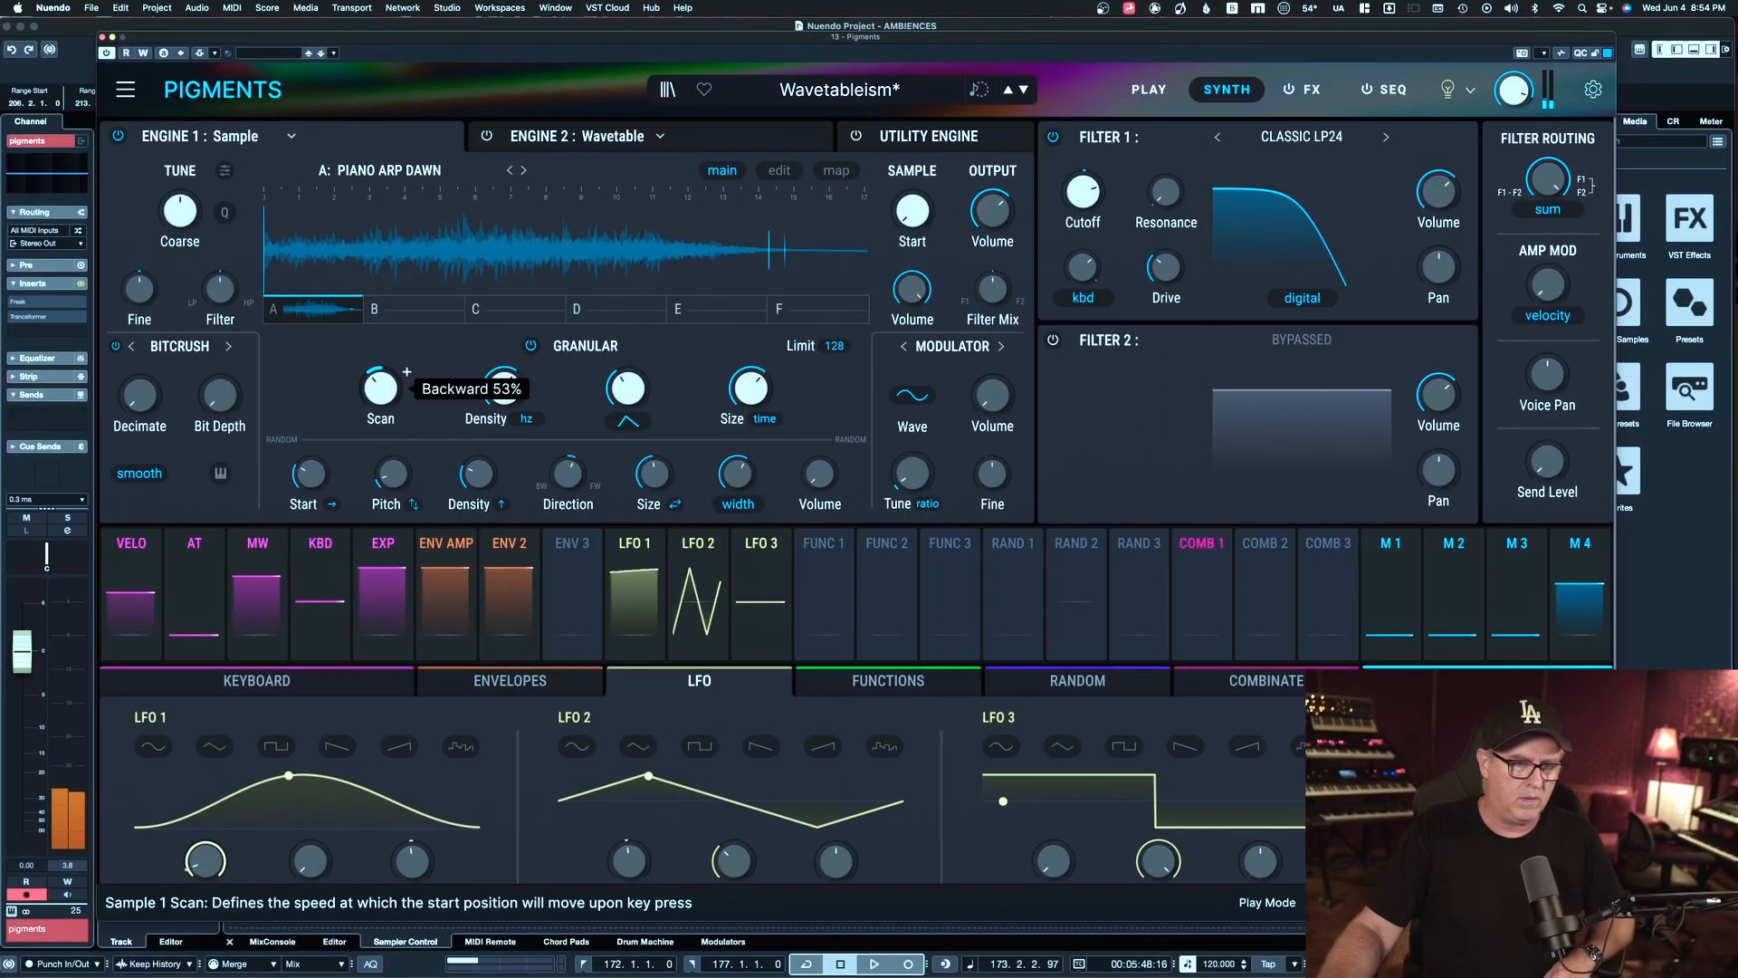
pyautogui.moveTo(389, 403); pyautogui.dragTo(389, 391)
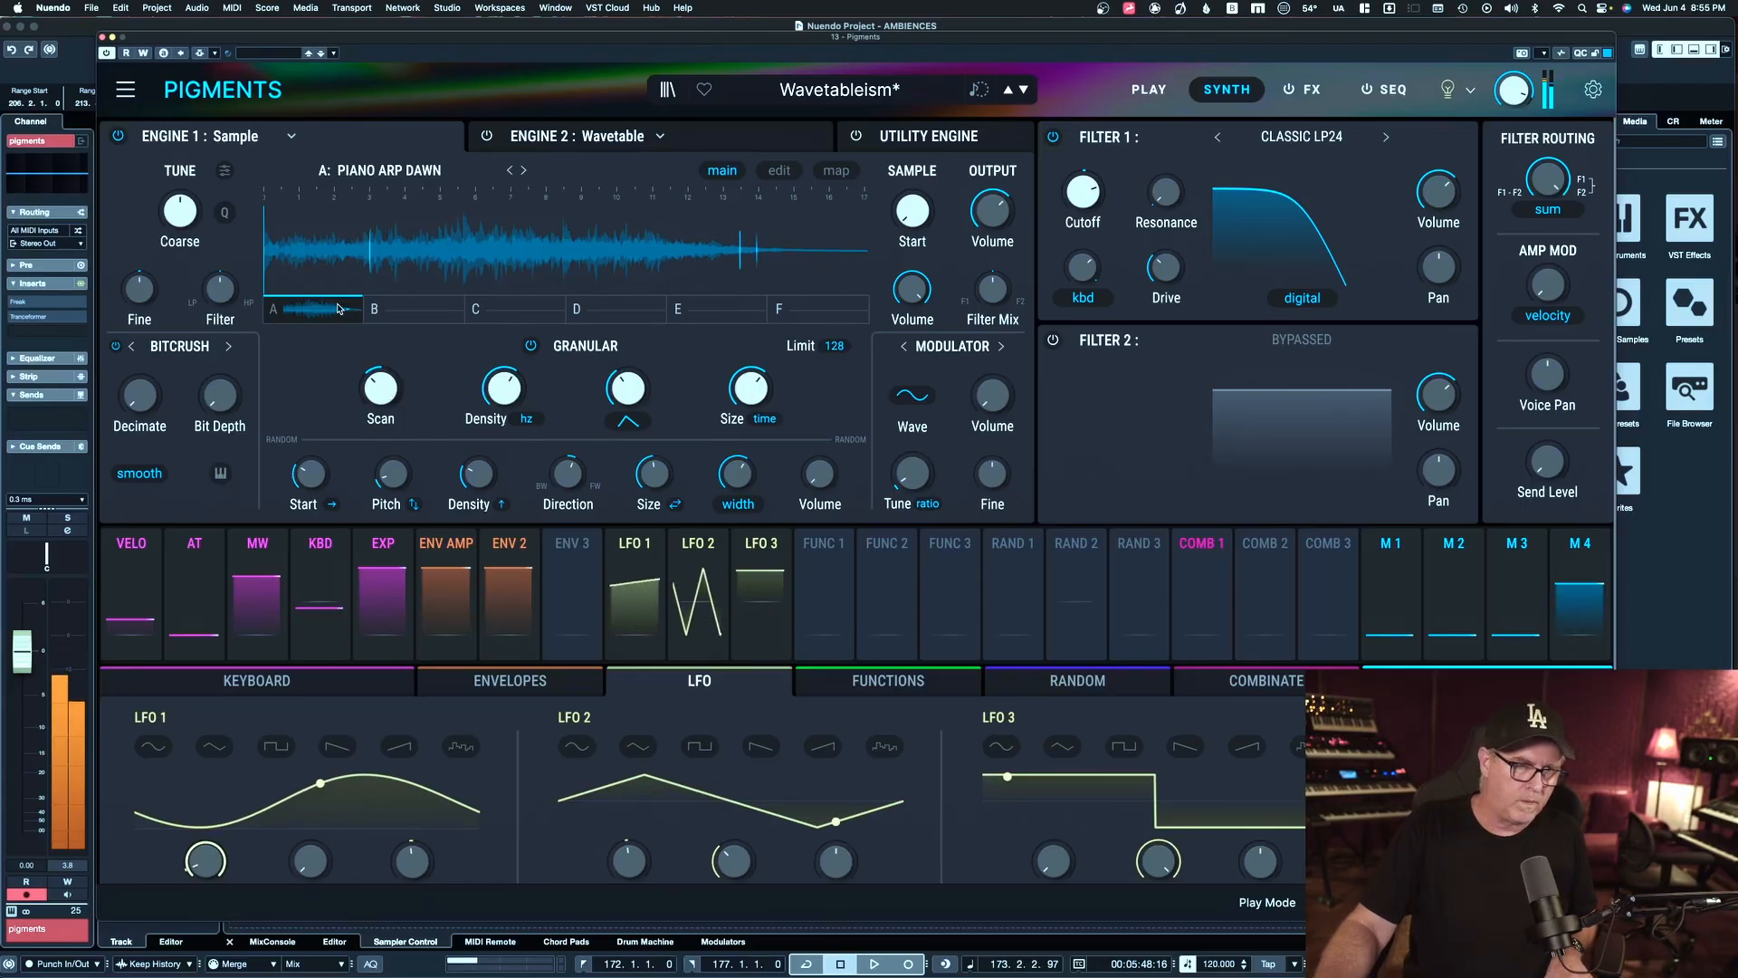
pyautogui.moveTo(236, 284); pyautogui.dragTo(234, 267)
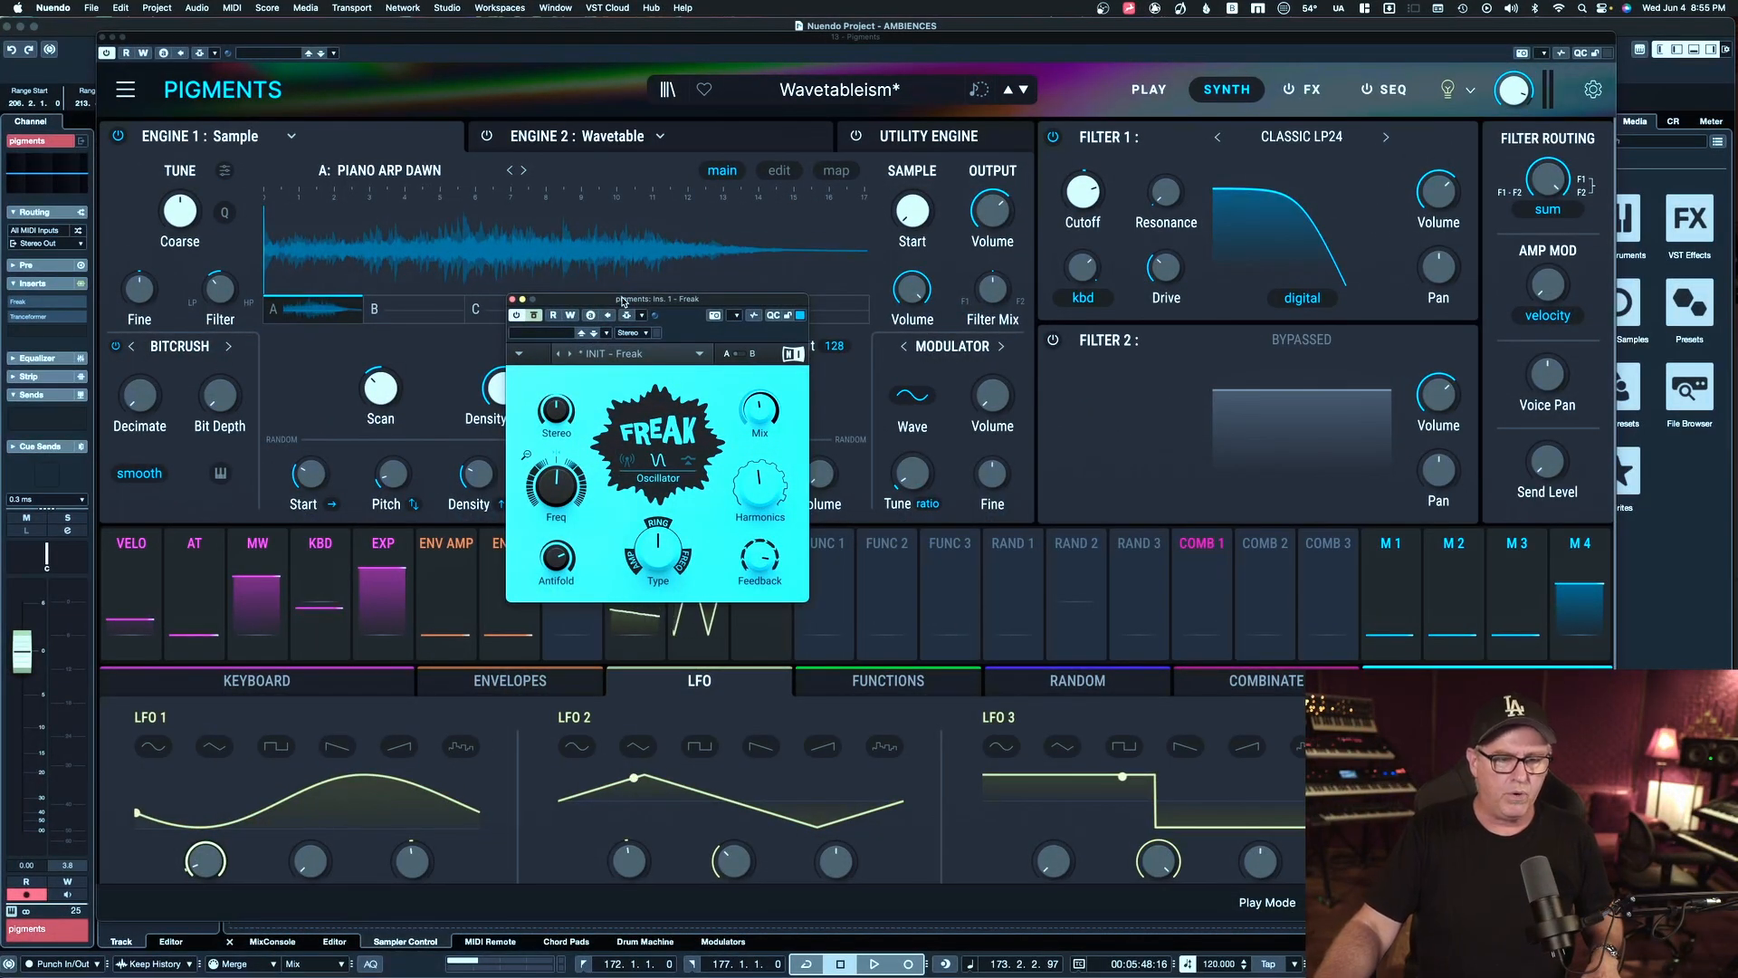
# Take the Freak insert out of bypass and sweep its frequency down to about -2.67 kHz and back to around 0 Hz
pyautogui.moveTo(621, 302); pyautogui.dragTo(718, 310)
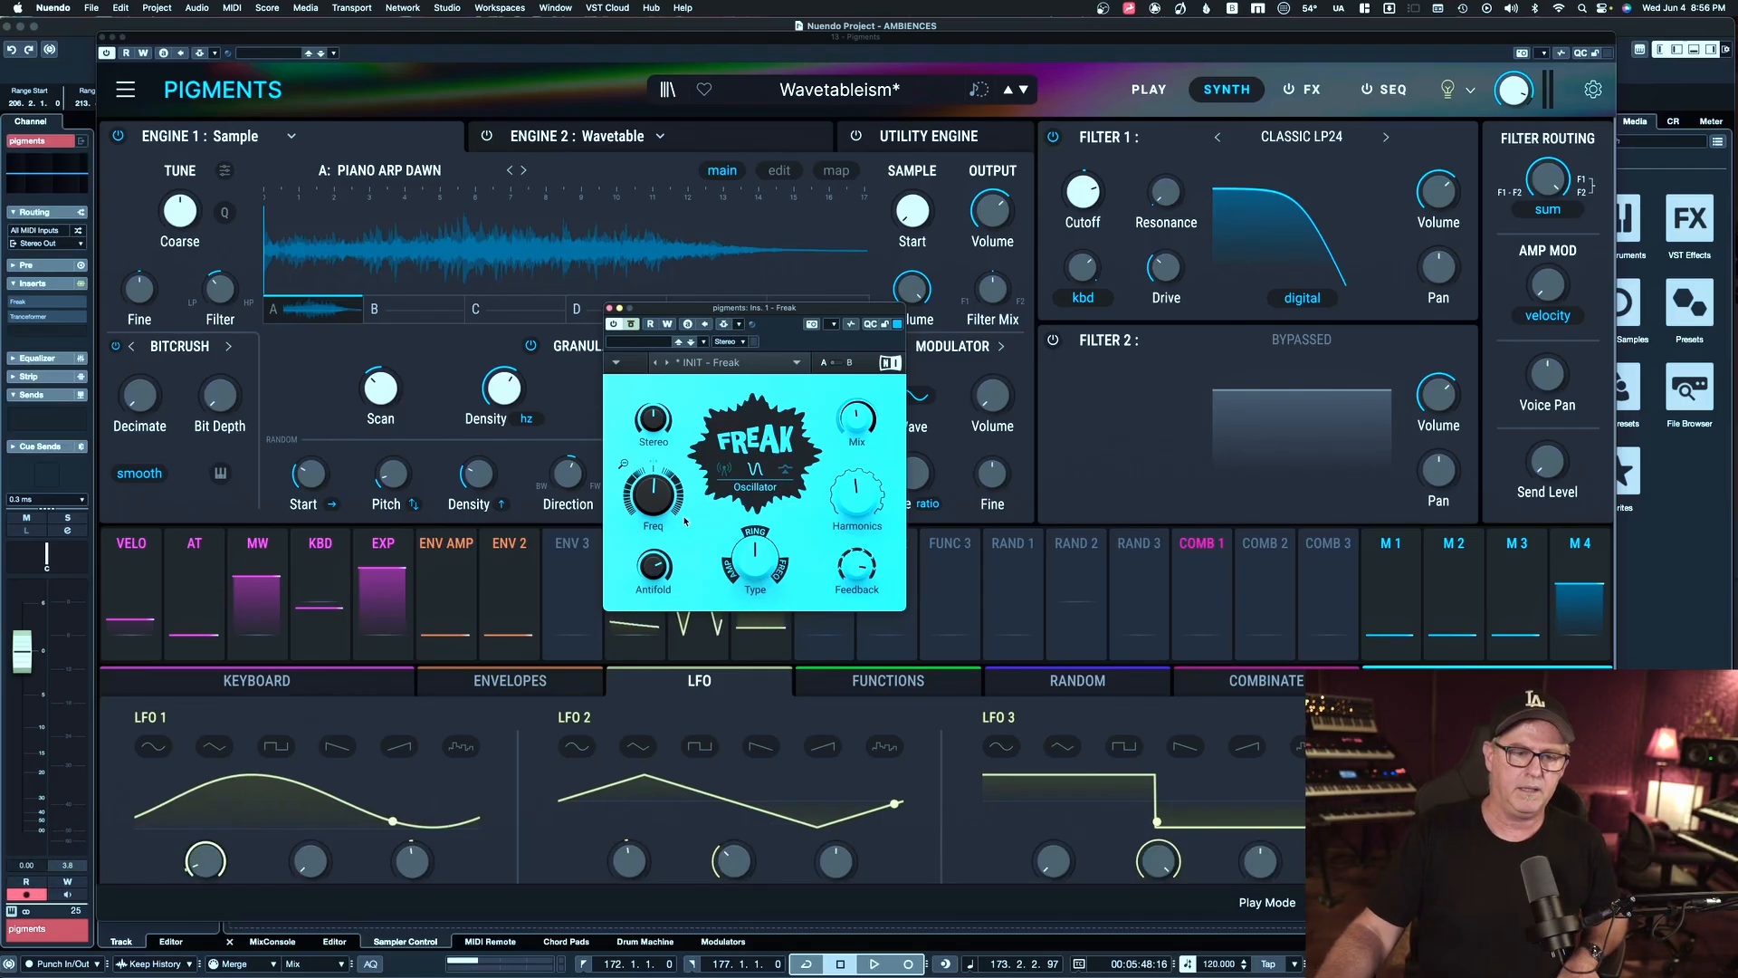
pyautogui.click(633, 324)
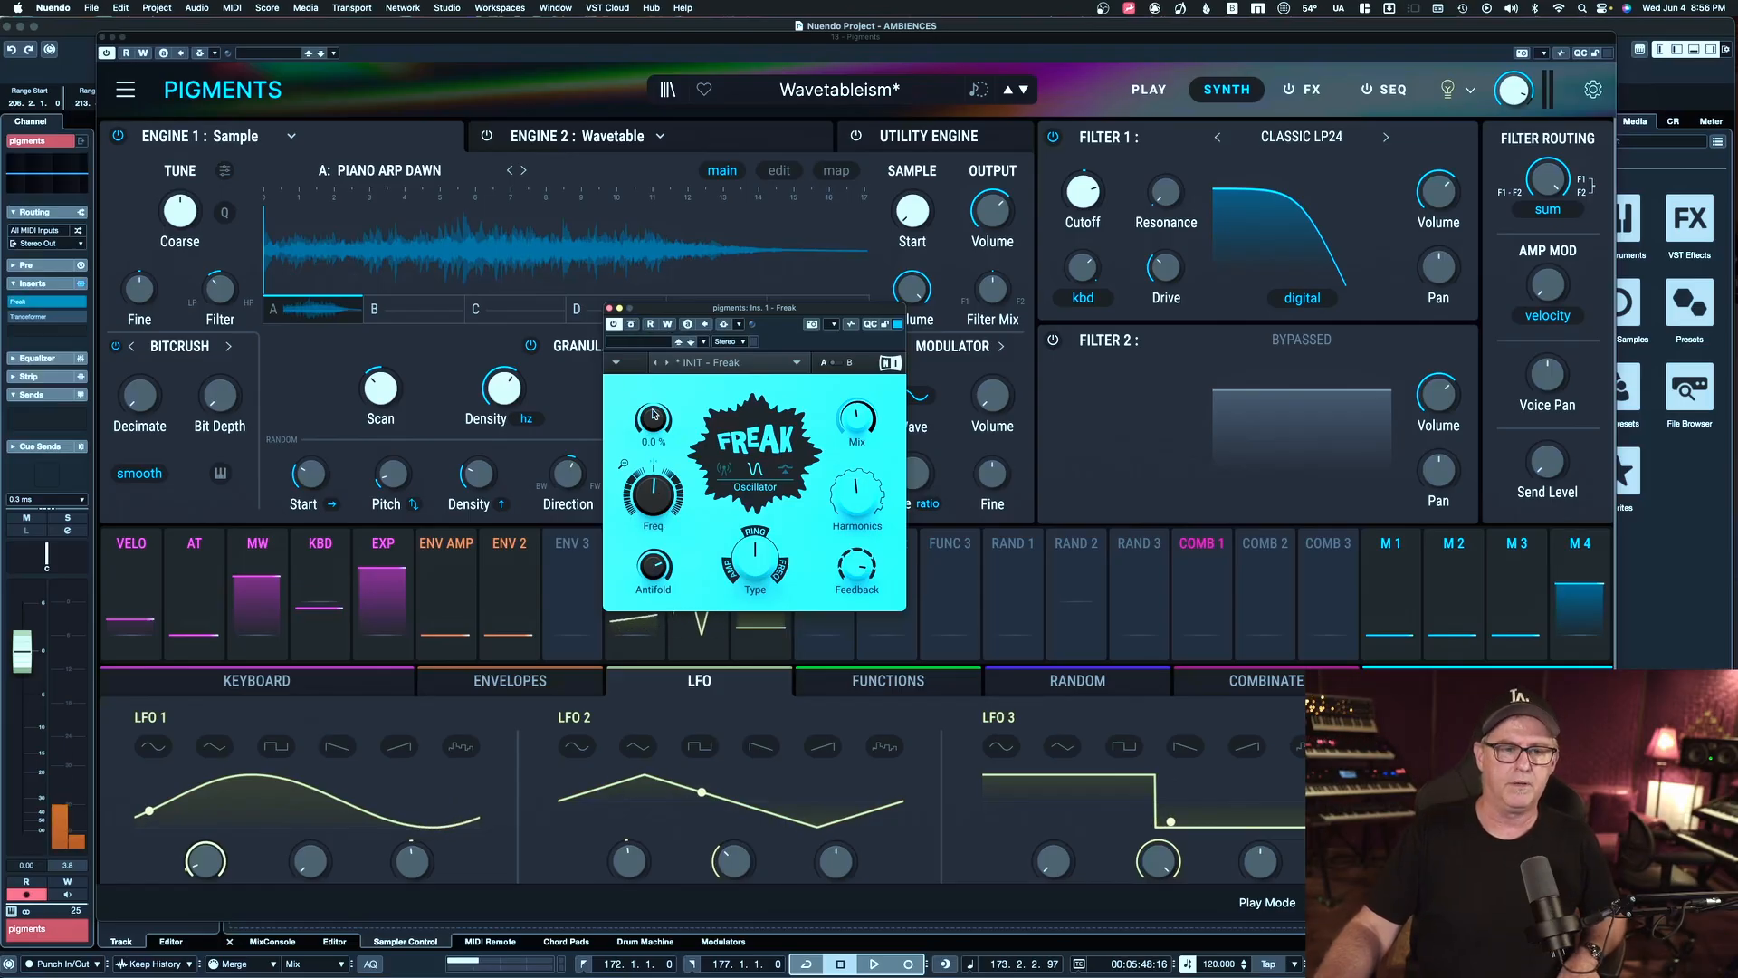
pyautogui.moveTo(652, 489); pyautogui.dragTo(630, 593)
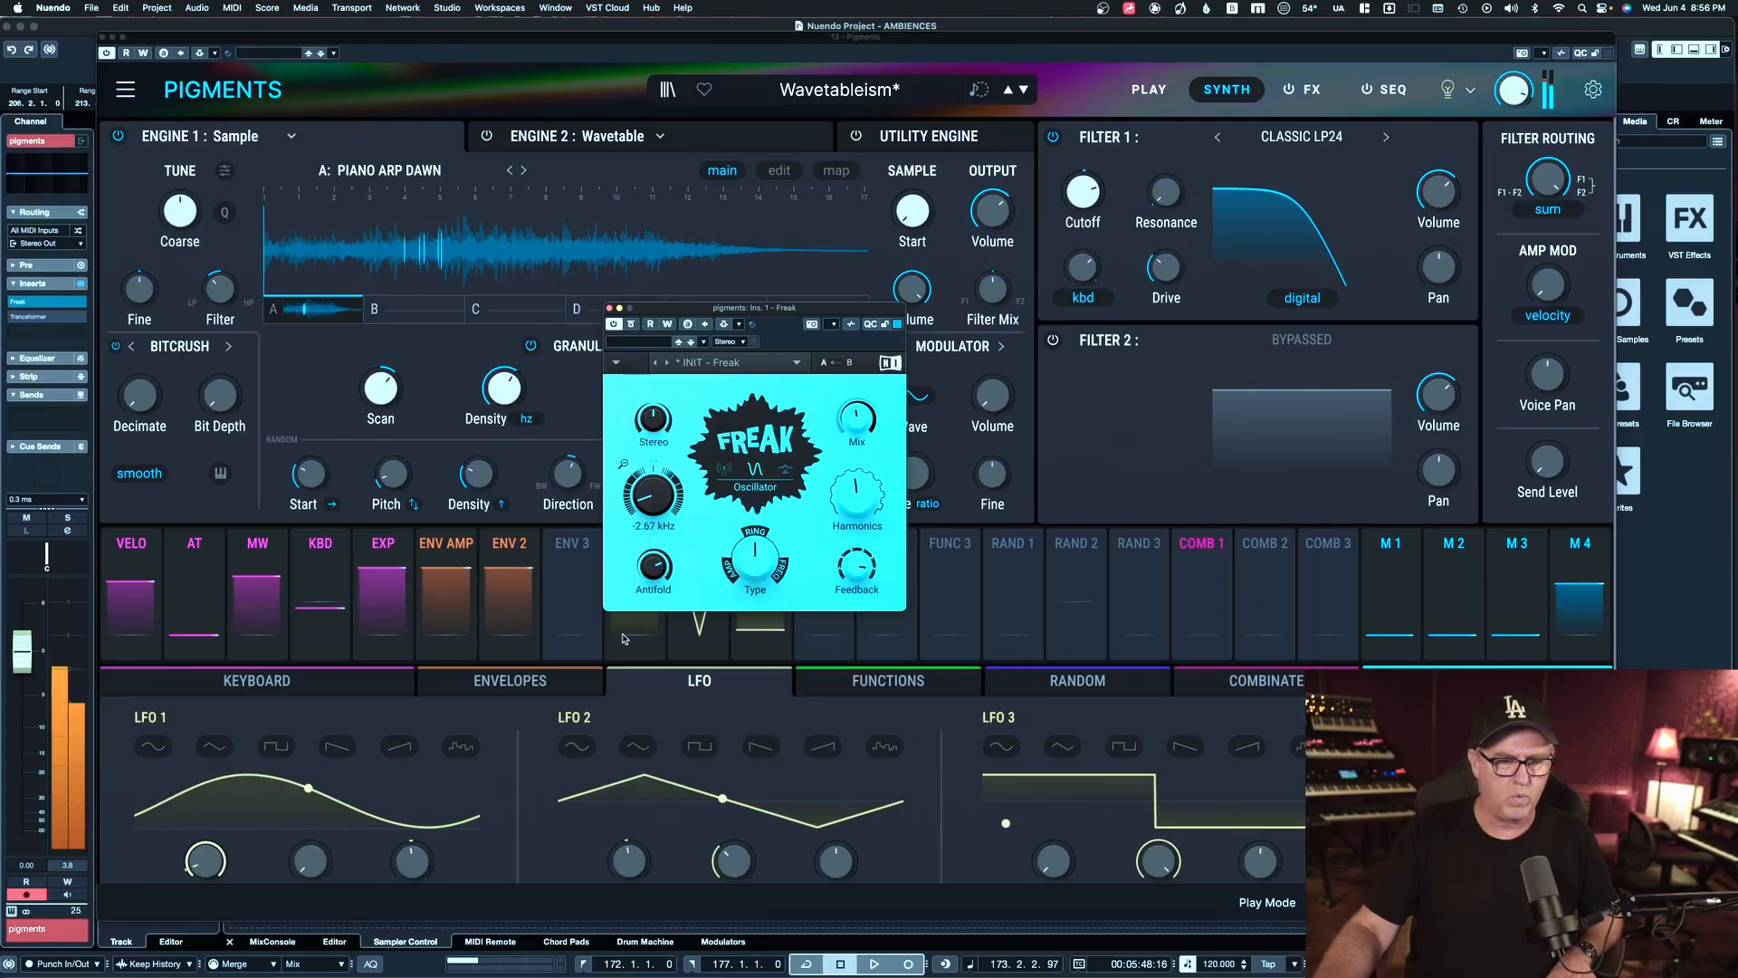
pyautogui.moveTo(622, 567)
pyautogui.mouseDown()
pyautogui.moveTo(655, 443)
pyautogui.moveTo(649, 569)
pyautogui.mouseUp()
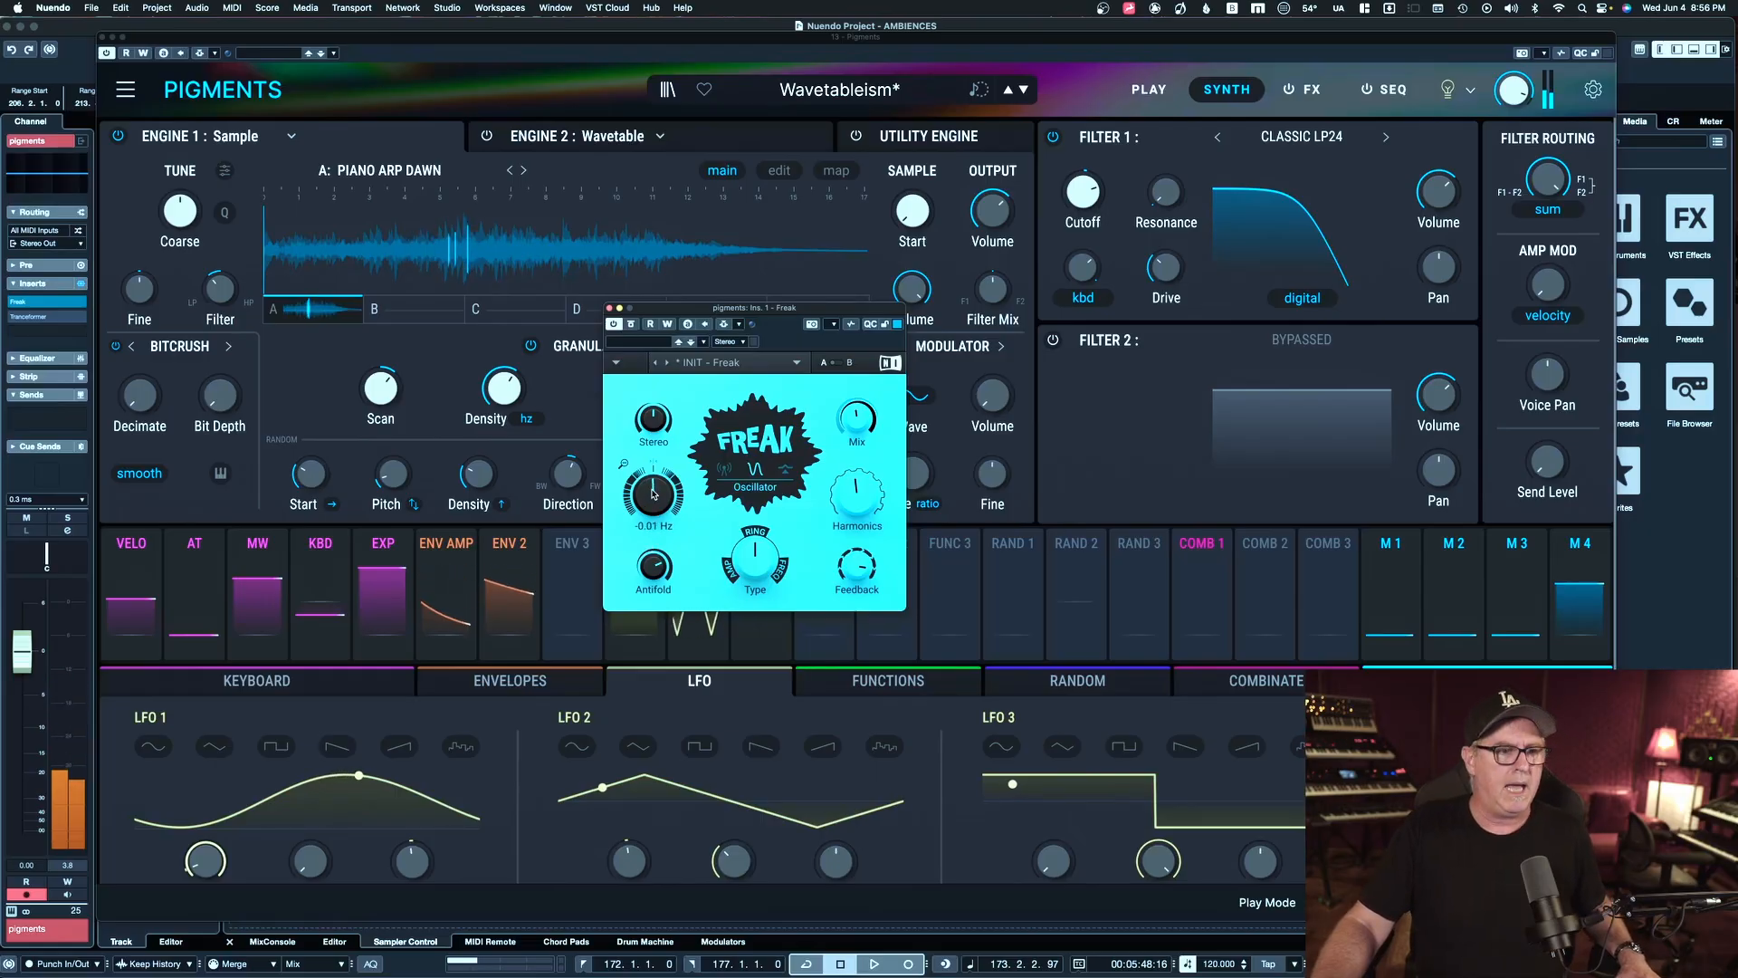
# Open the pigments track's Tranceformer insert, choose the square waveform with 1/8 speed, adjust its pitch control, and lower the mix to 33
pyautogui.click(14, 317)
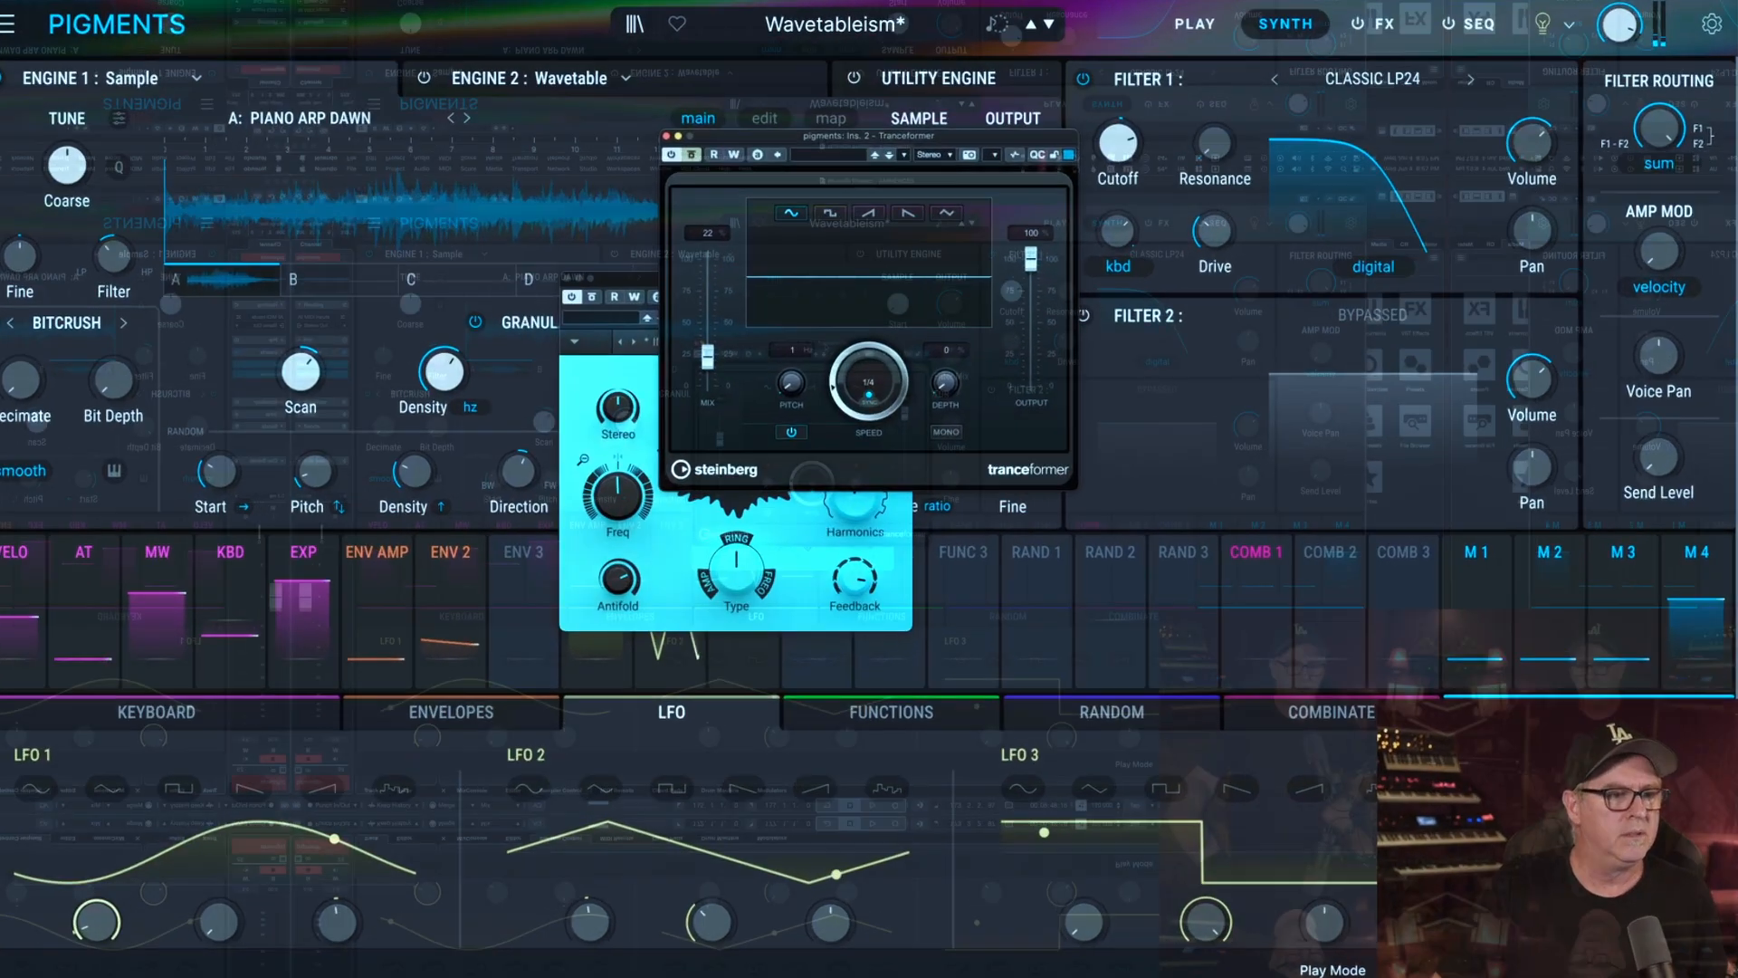
pyautogui.moveTo(887, 196); pyautogui.dragTo(796, 274)
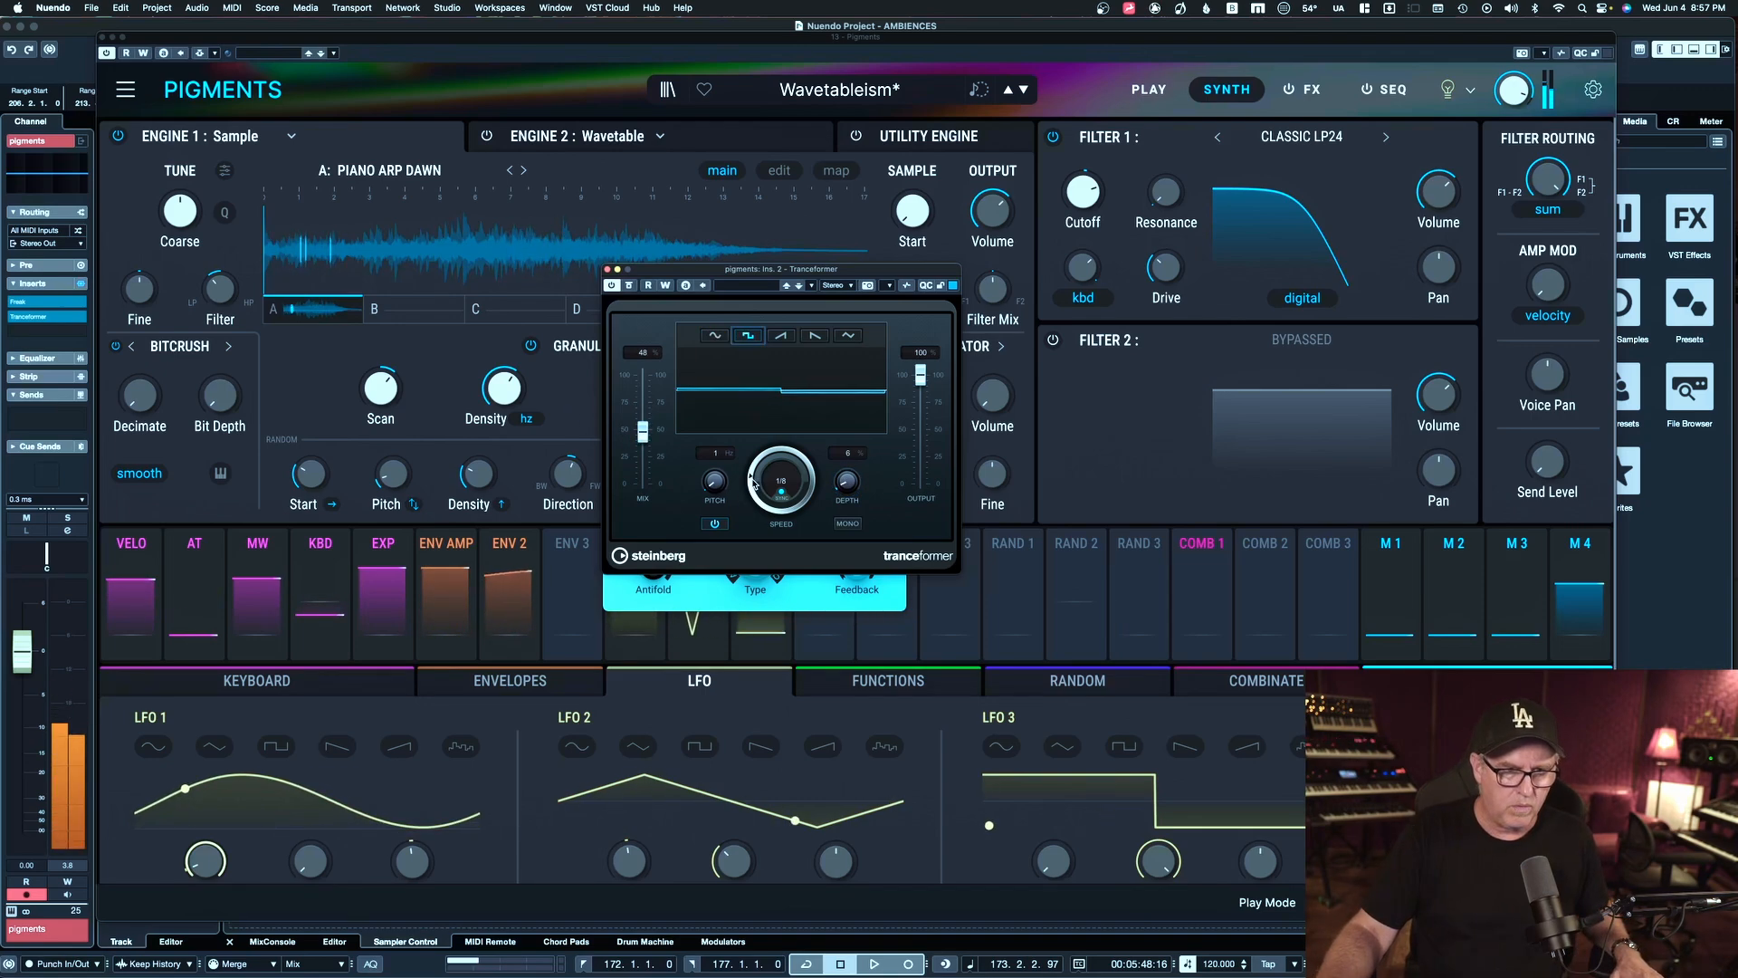
pyautogui.moveTo(714, 483); pyautogui.dragTo(718, 489)
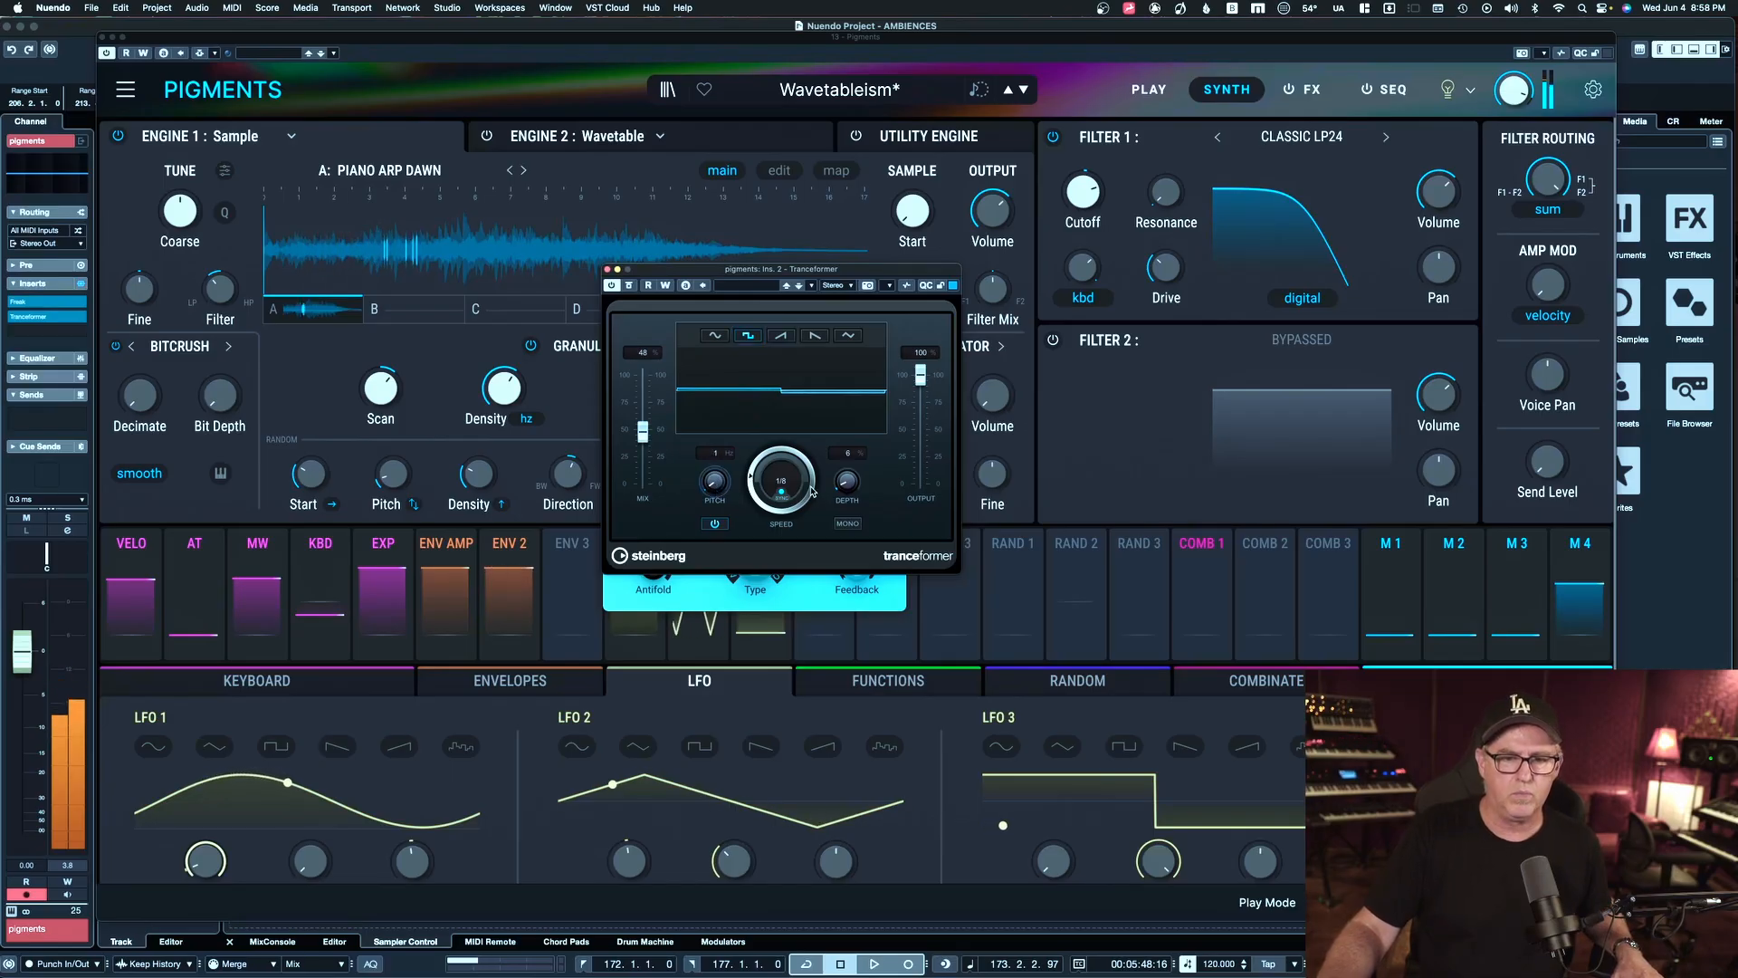
pyautogui.moveTo(643, 432)
pyautogui.mouseDown()
pyautogui.moveTo(647, 405)
pyautogui.moveTo(645, 451)
pyautogui.mouseUp()
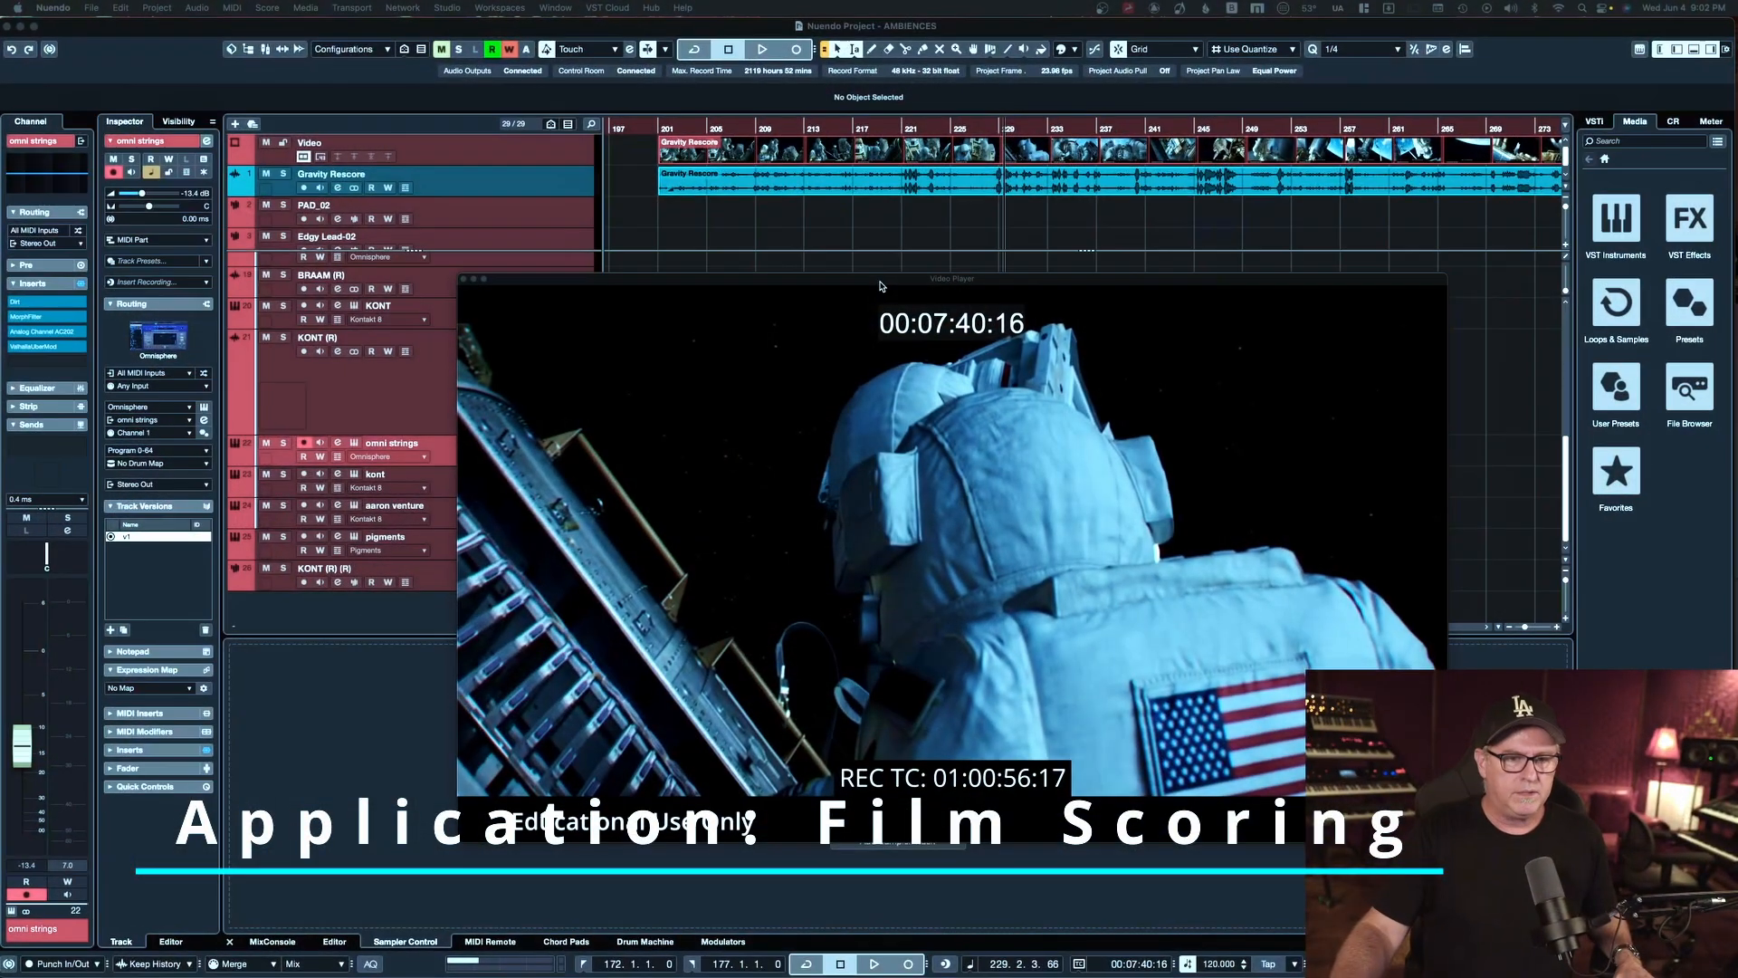
# Enlarge the Video Player and arrange it beside the MorphFilter window so the film, filter display and timeline are all visible
pyautogui.moveTo(881, 280); pyautogui.dragTo(595, 233)
pyautogui.moveTo(1154, 782); pyautogui.dragTo(1269, 805)
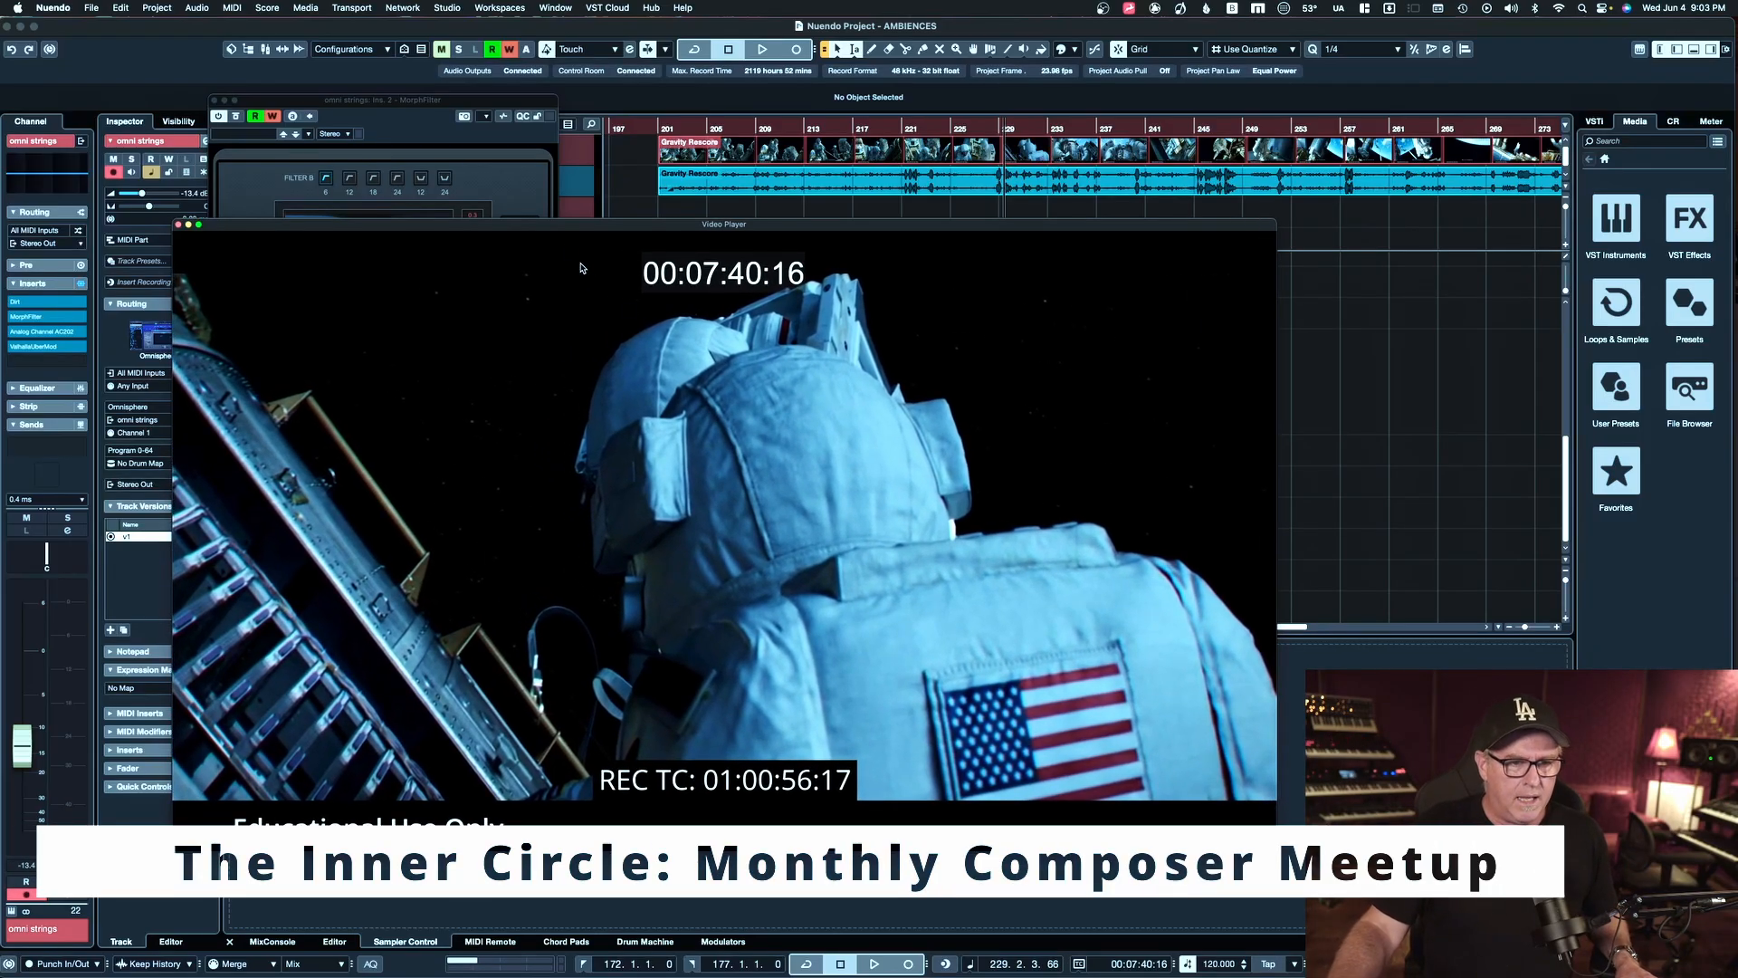
pyautogui.moveTo(570, 228); pyautogui.dragTo(566, 226)
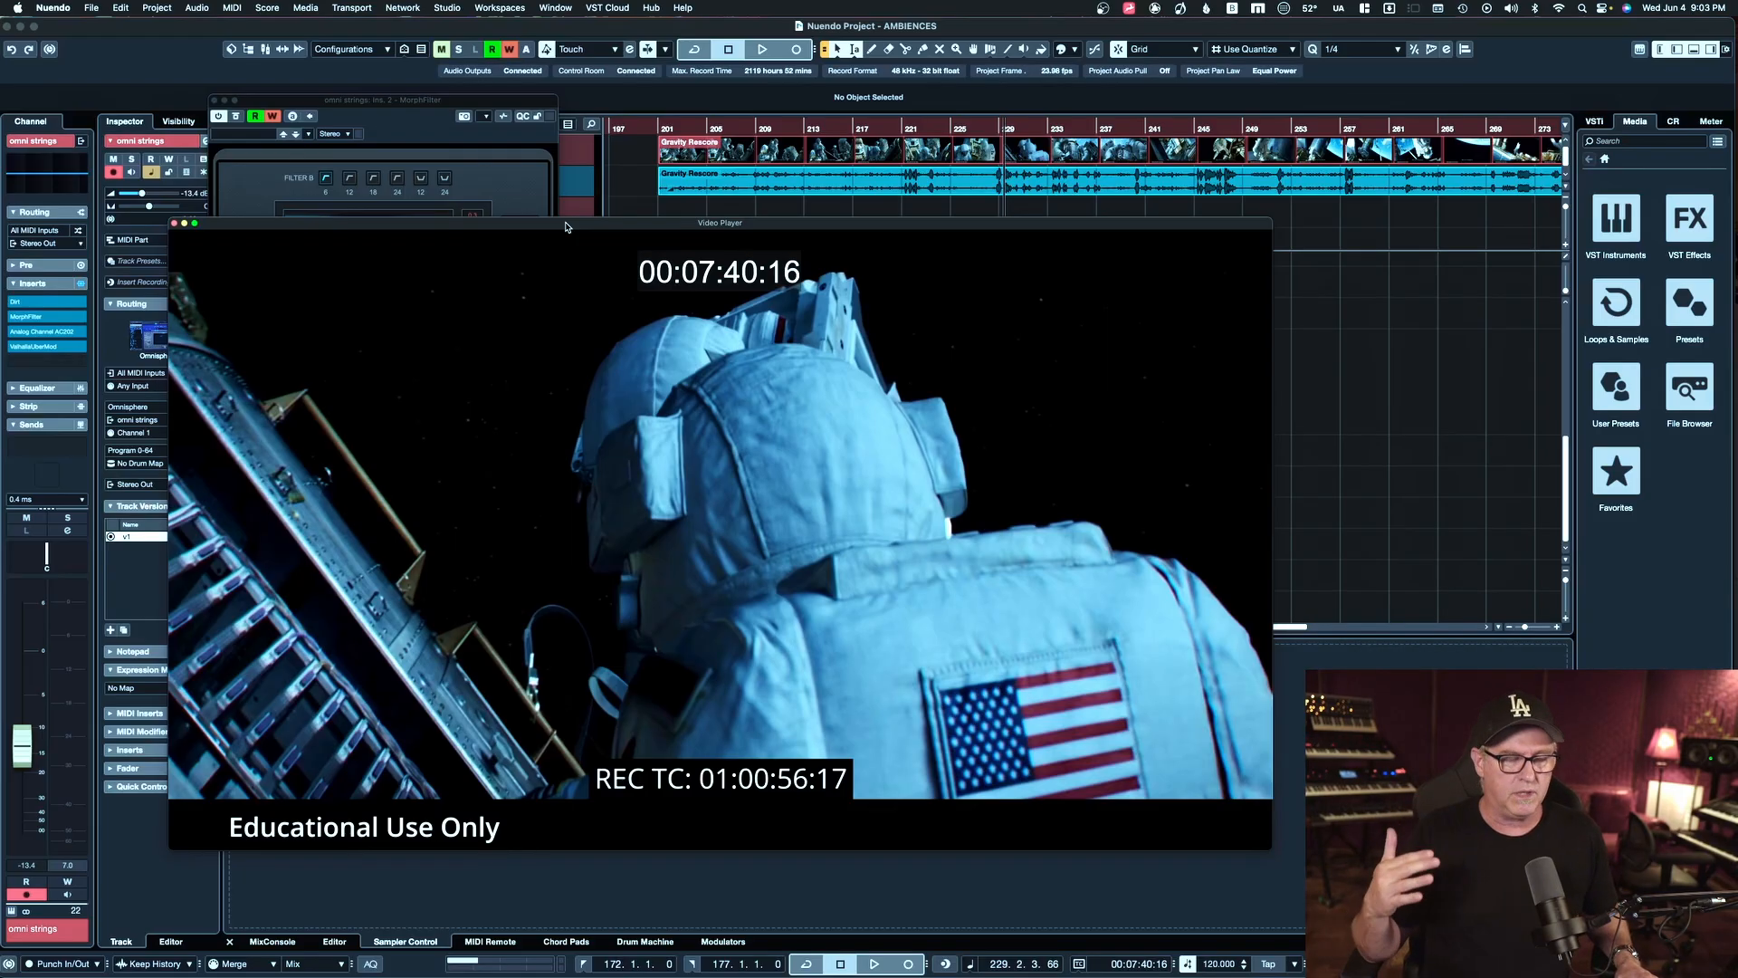
pyautogui.moveTo(566, 227); pyautogui.dragTo(615, 320)
pyautogui.moveTo(386, 105); pyautogui.dragTo(246, 115)
pyautogui.moveTo(631, 320); pyautogui.dragTo(677, 252)
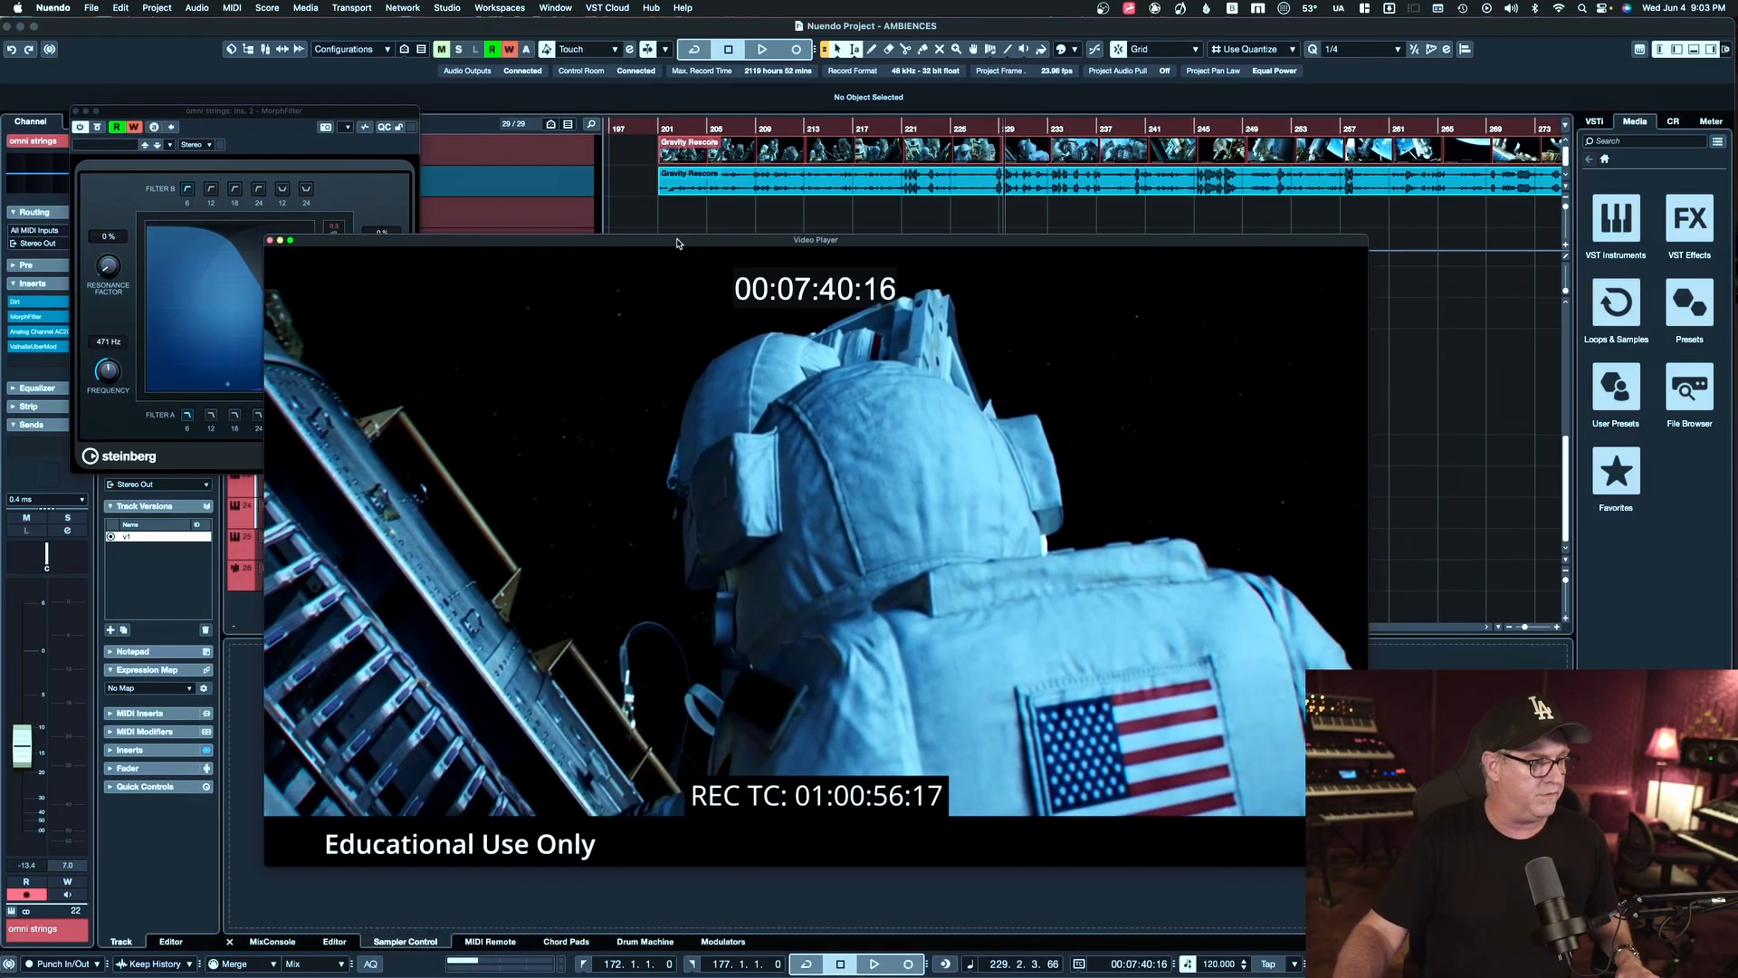
# Position the playhead at 00:07:38:20, clear the filter display, and start recording a pass on the omni strings track
pyautogui.click(994, 128)
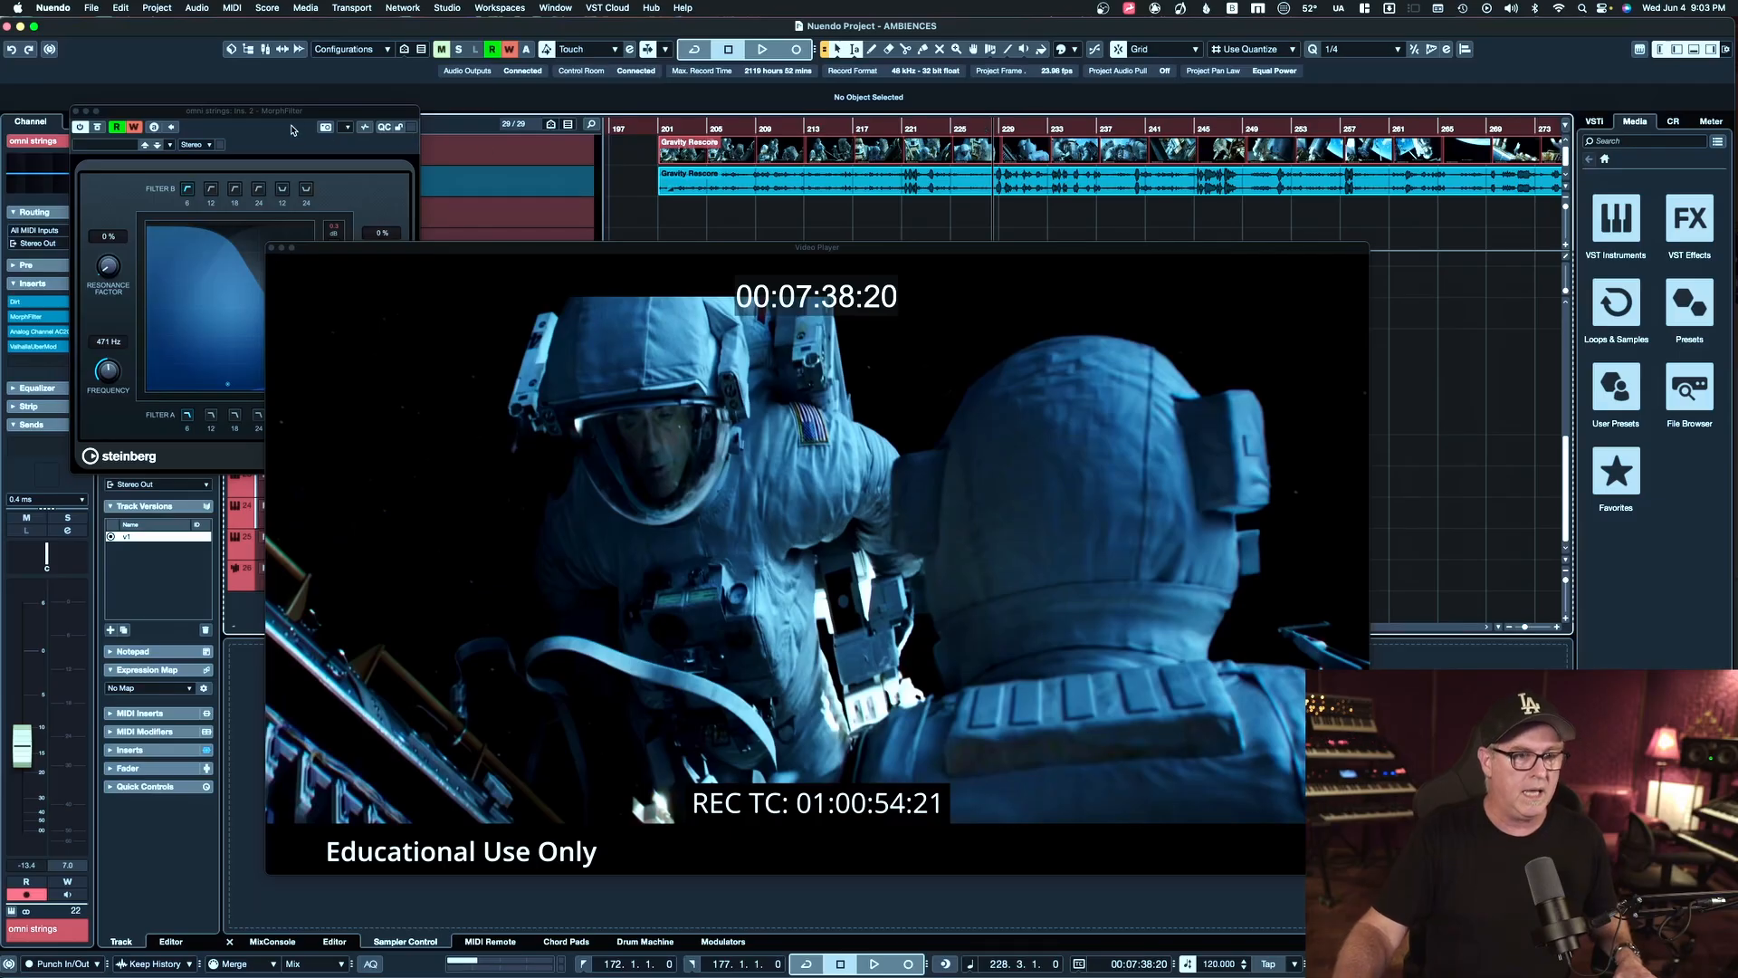
pyautogui.moveTo(431, 251); pyautogui.dragTo(489, 260)
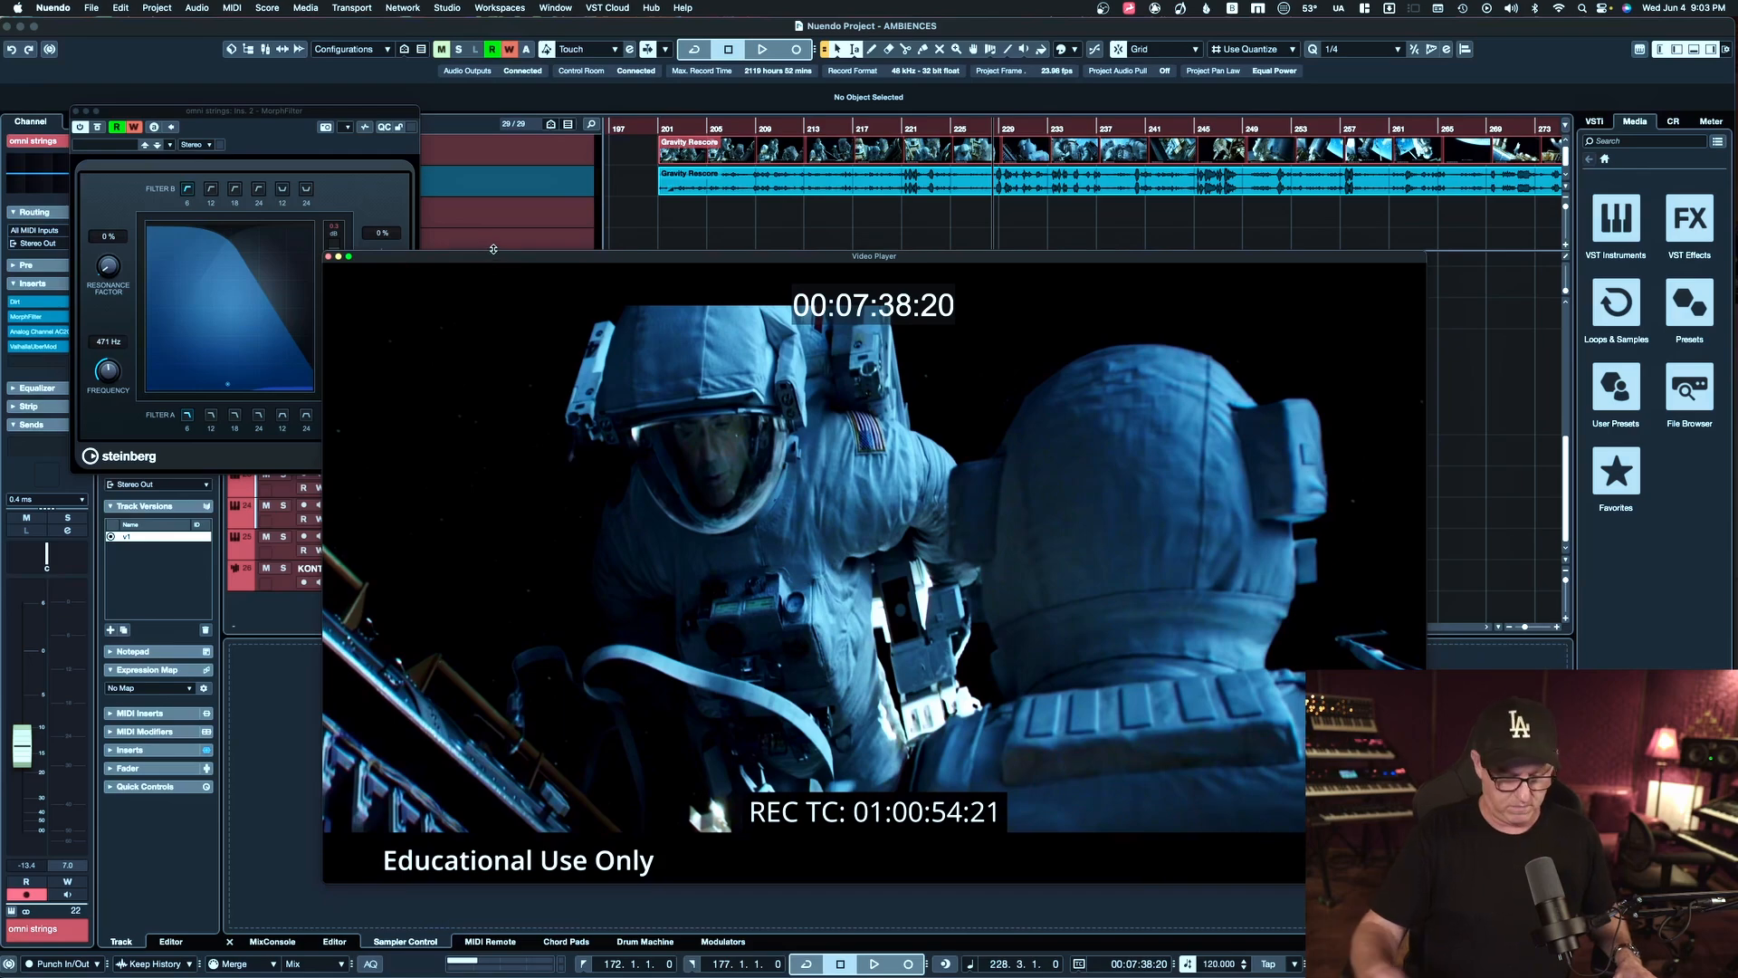
pyautogui.press('space')
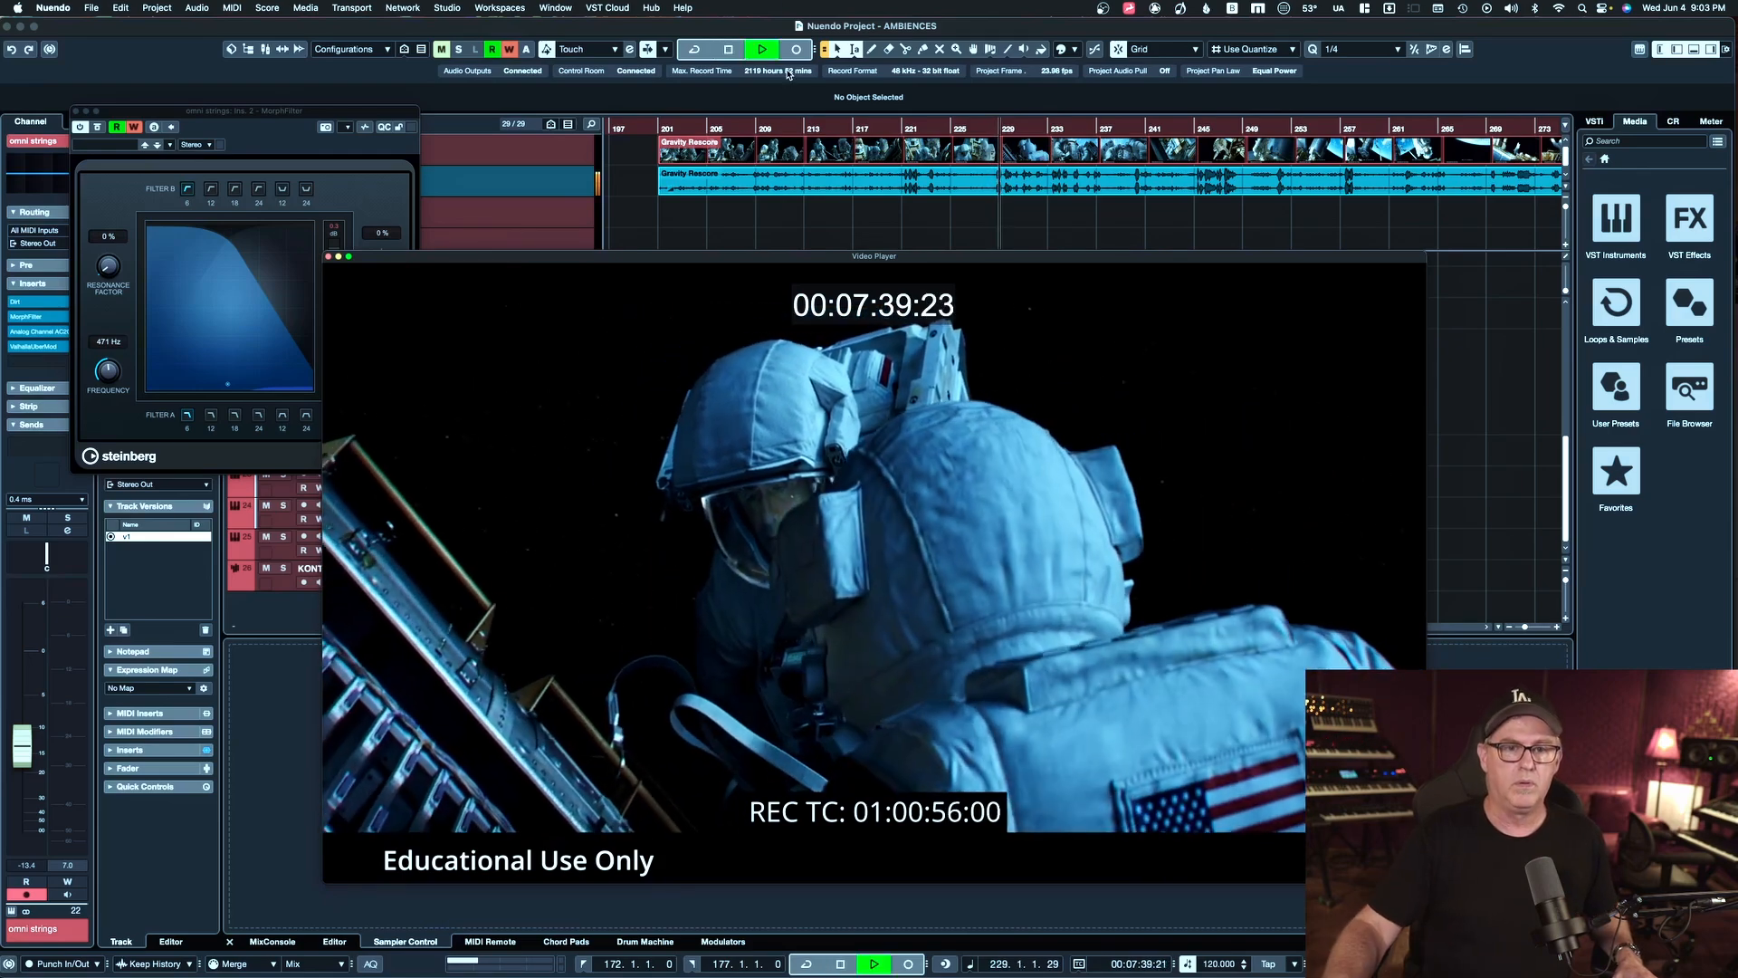
pyautogui.click(794, 52)
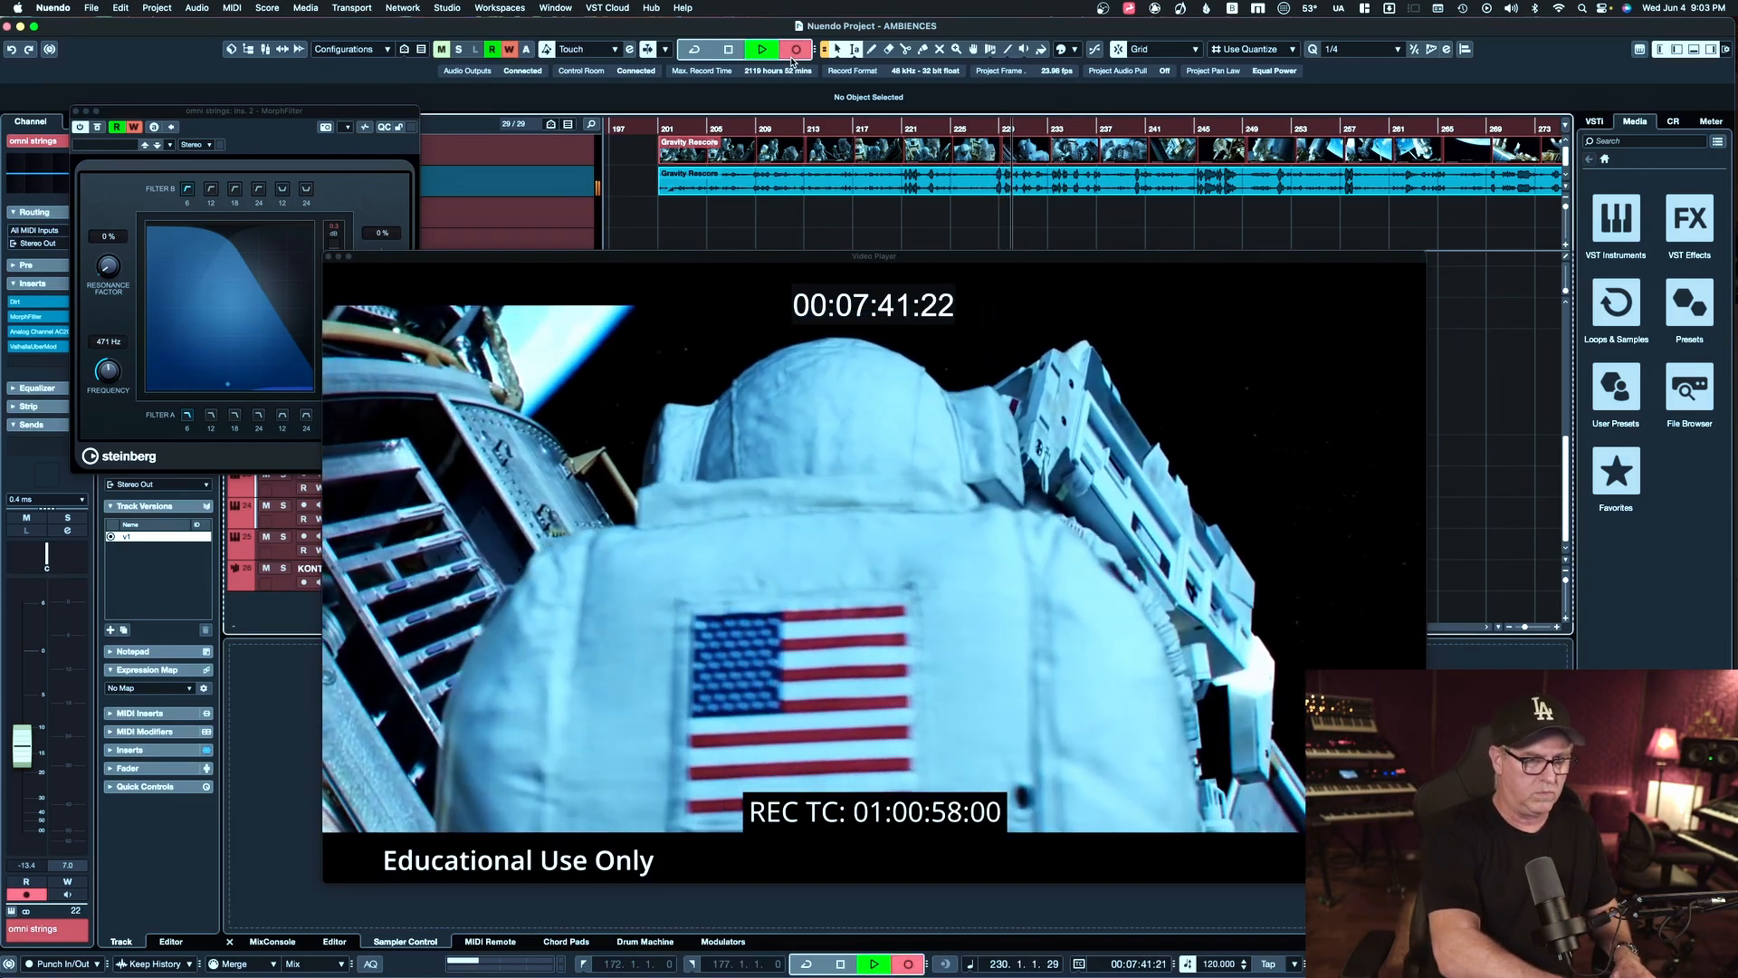
pyautogui.click(382, 165)
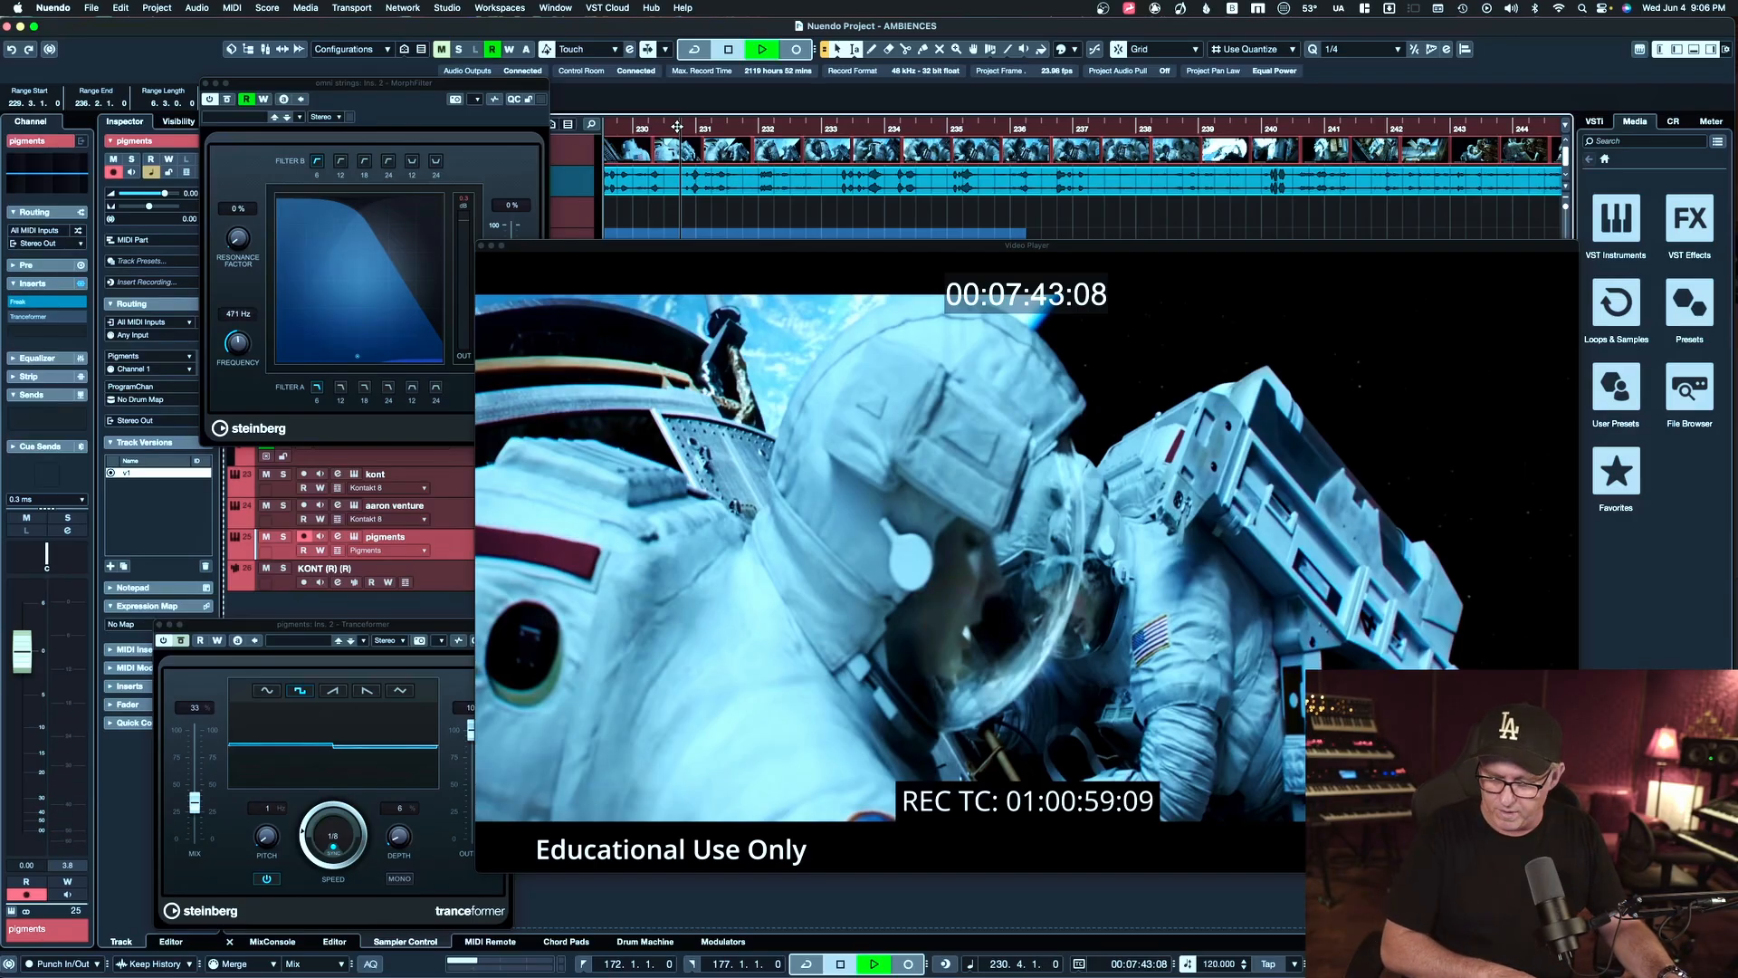
# Record a pass on the pigments track against the film and stop at 00:08:04:01
pyautogui.press('KP_Multiply')
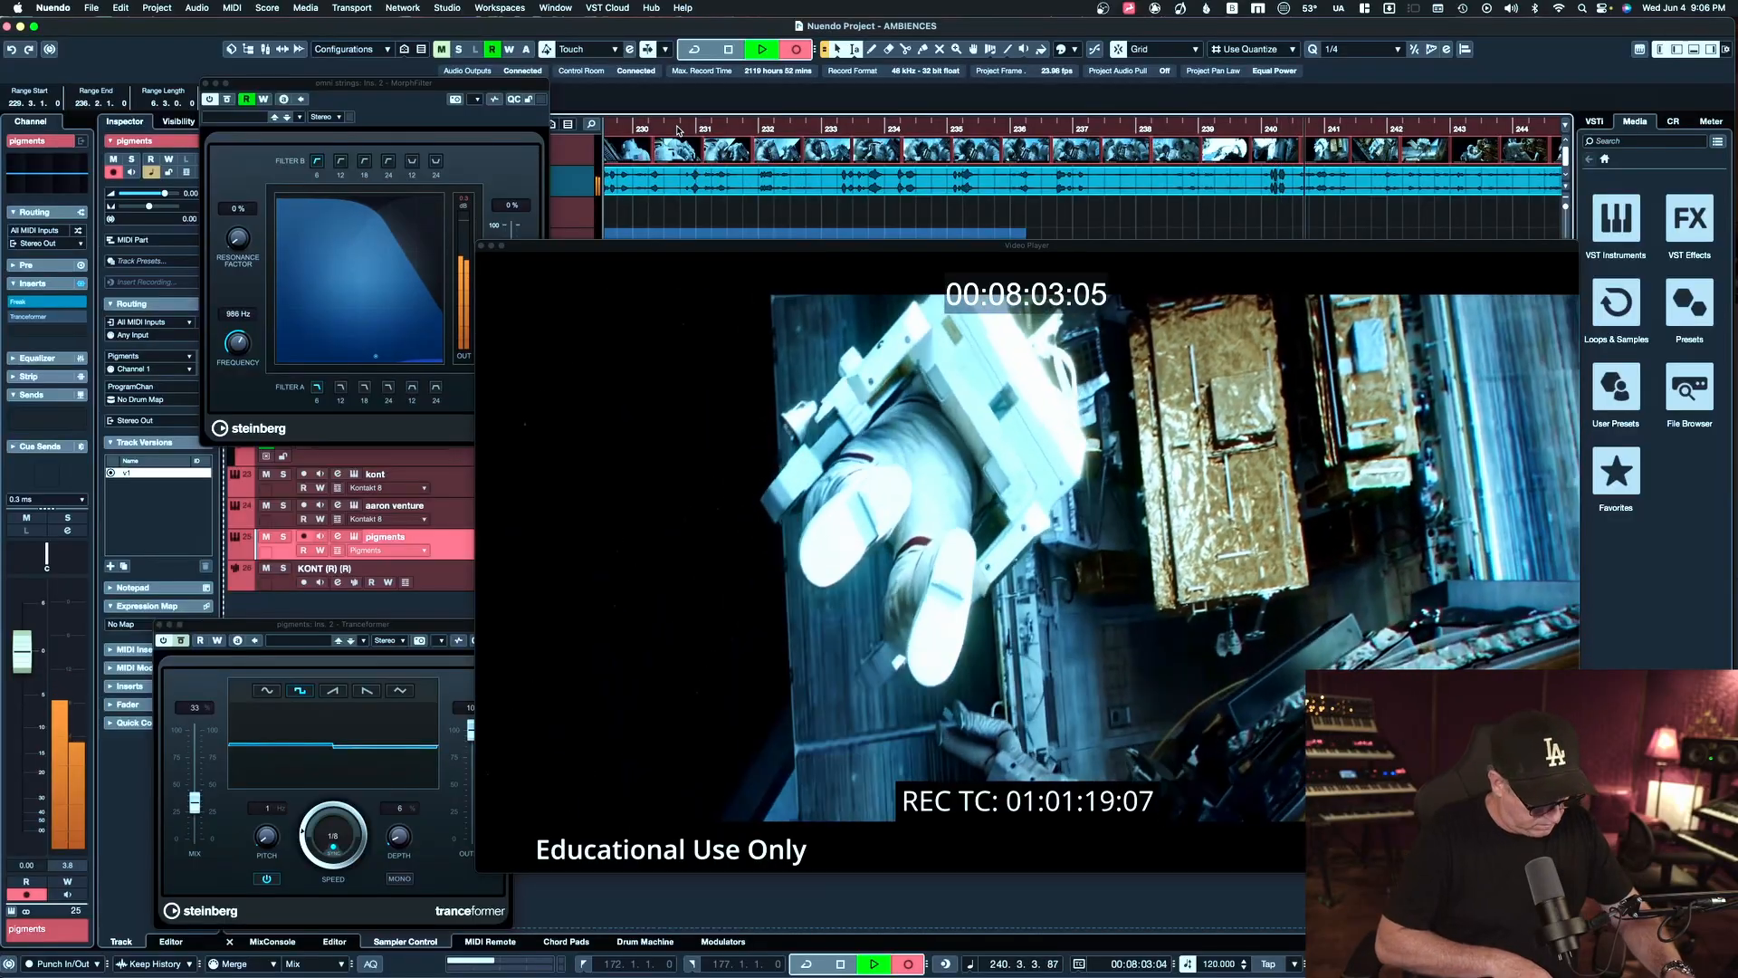
pyautogui.press('space')
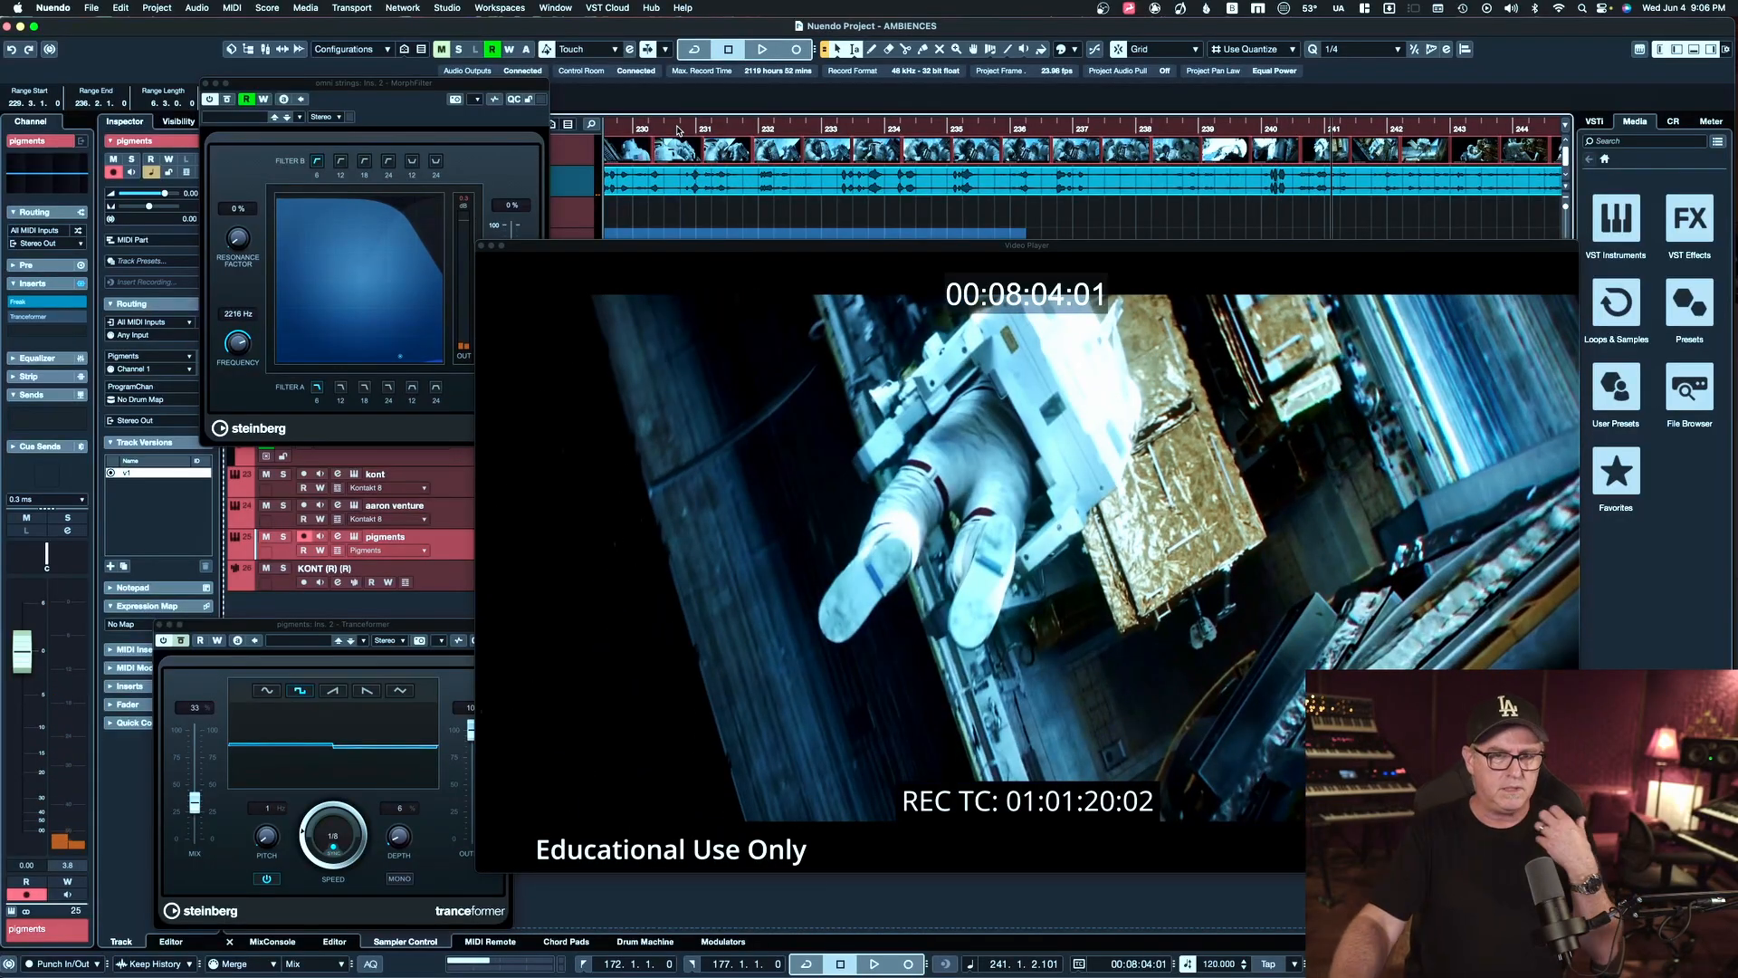
# Return the playhead to 00:07:42:08 and move the Video Player and MorphFilter windows off the track list
pyautogui.moveTo(812, 255); pyautogui.dragTo(834, 370)
pyautogui.click(651, 123)
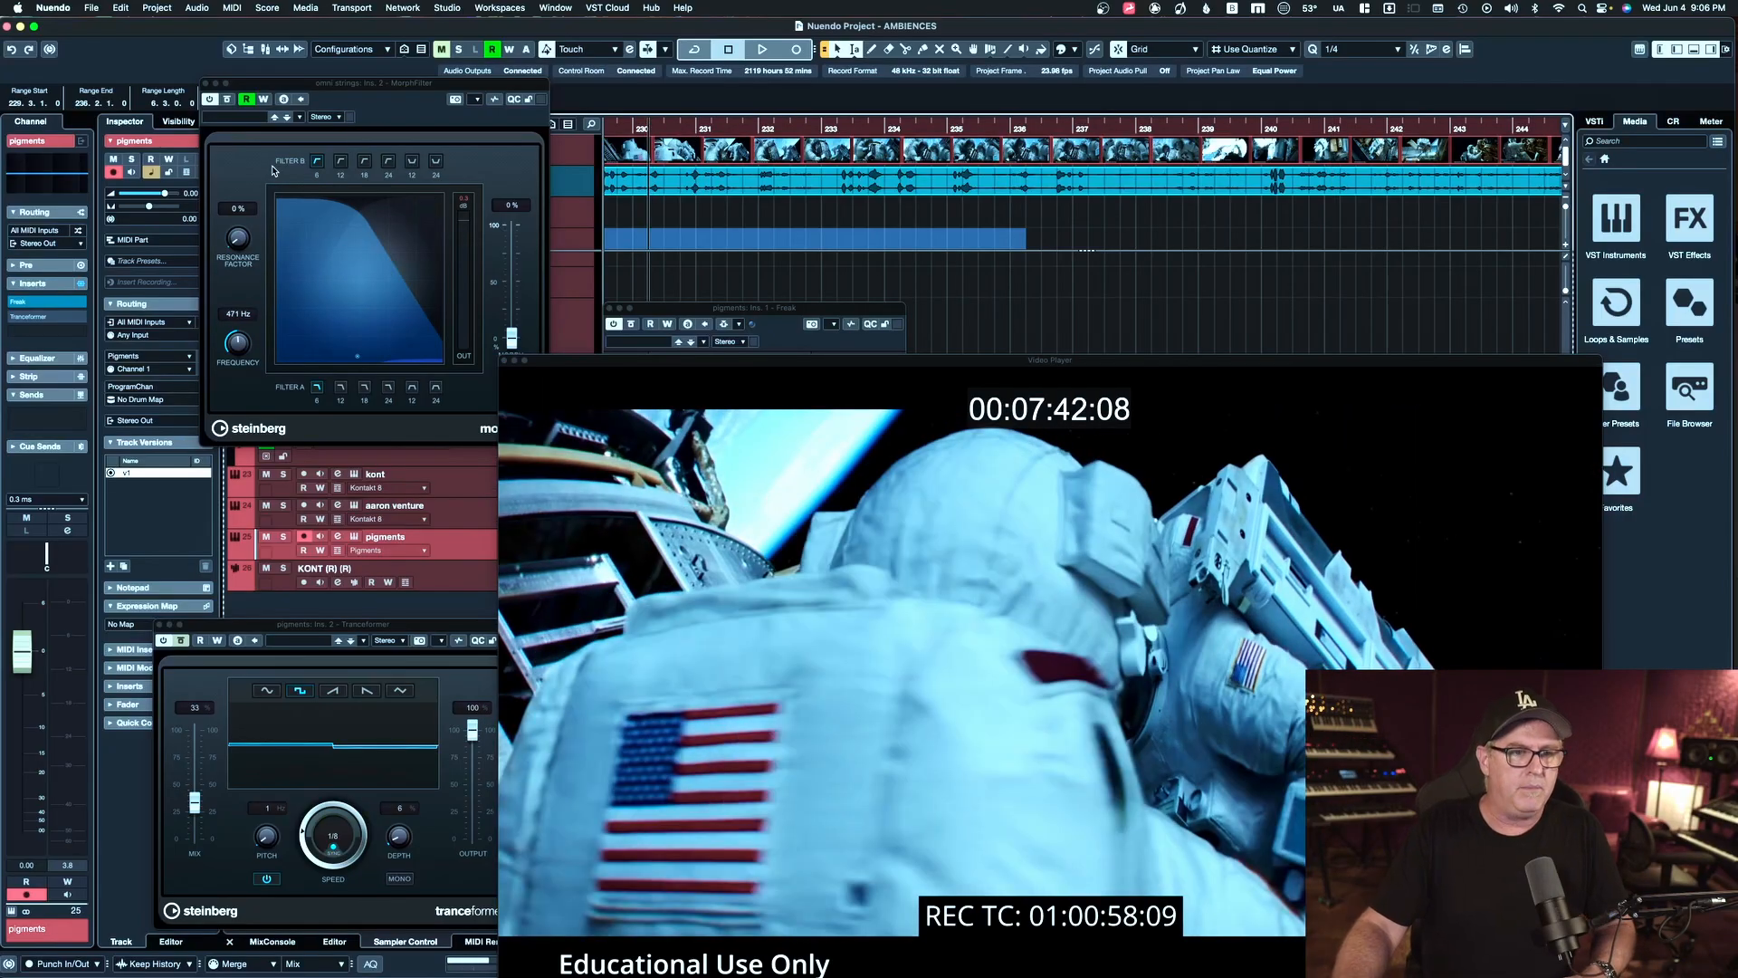
pyautogui.moveTo(317, 91); pyautogui.dragTo(130, 620)
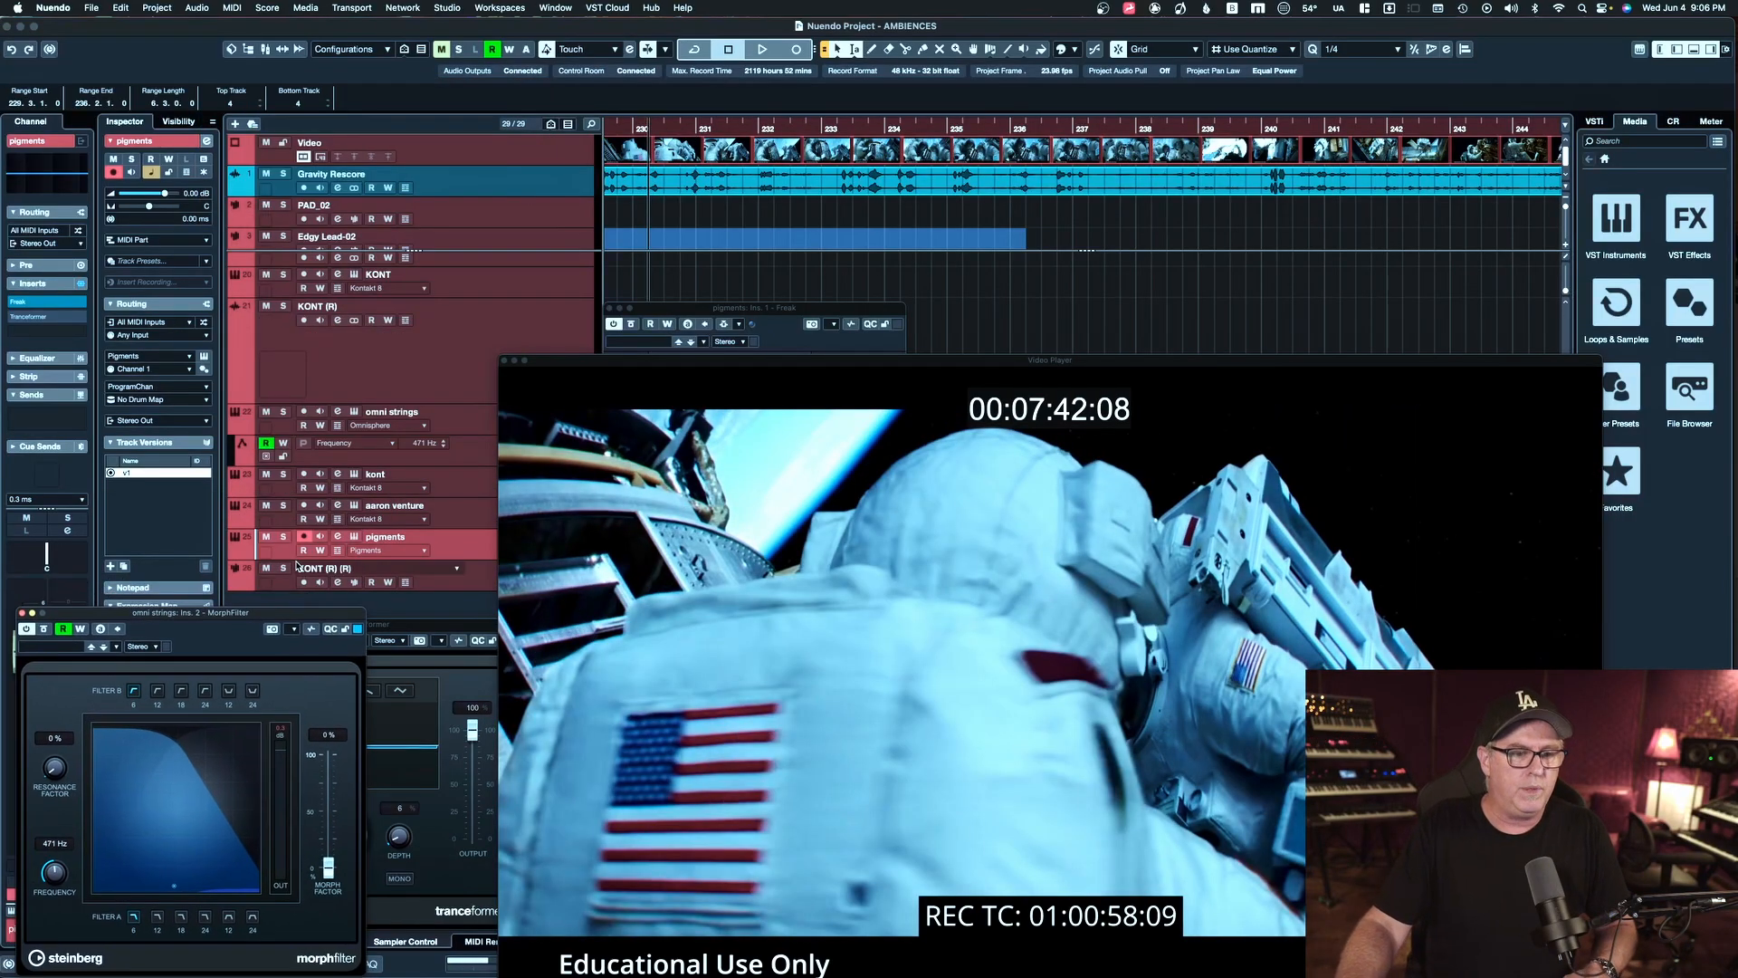
pyautogui.moveTo(597, 365); pyautogui.dragTo(626, 361)
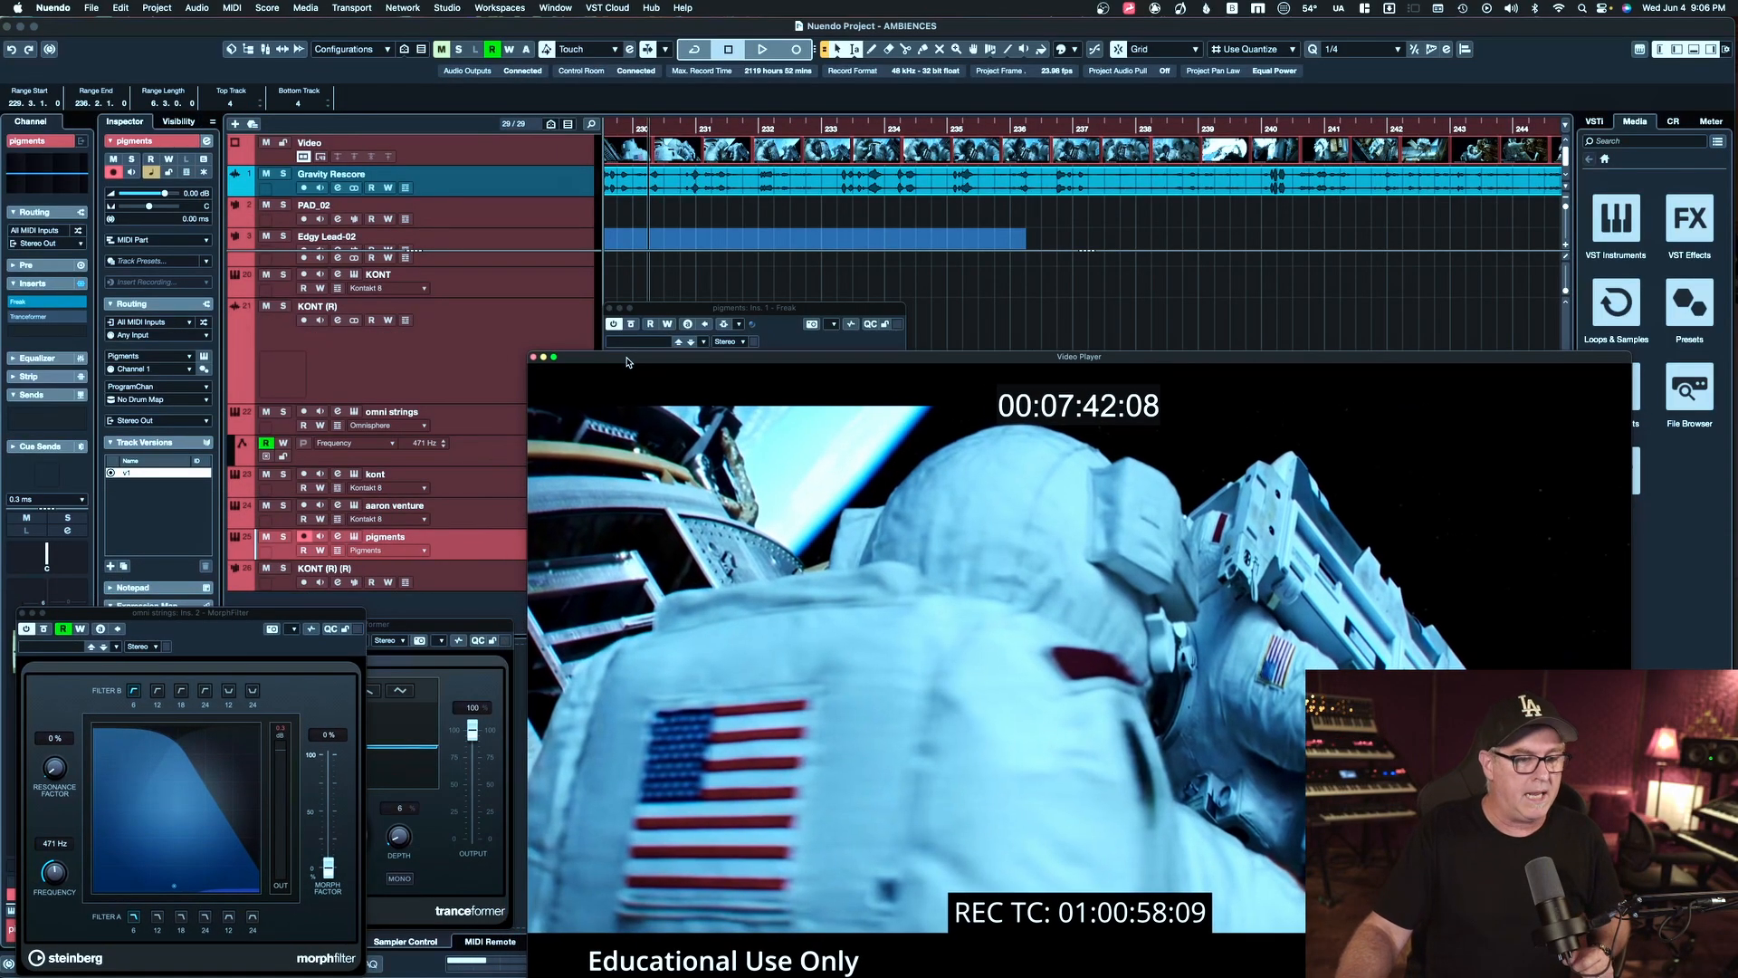
# Select the aaron venture track and add Analog Channel AC202 from the favourites as its first insert
pyautogui.click(487, 519)
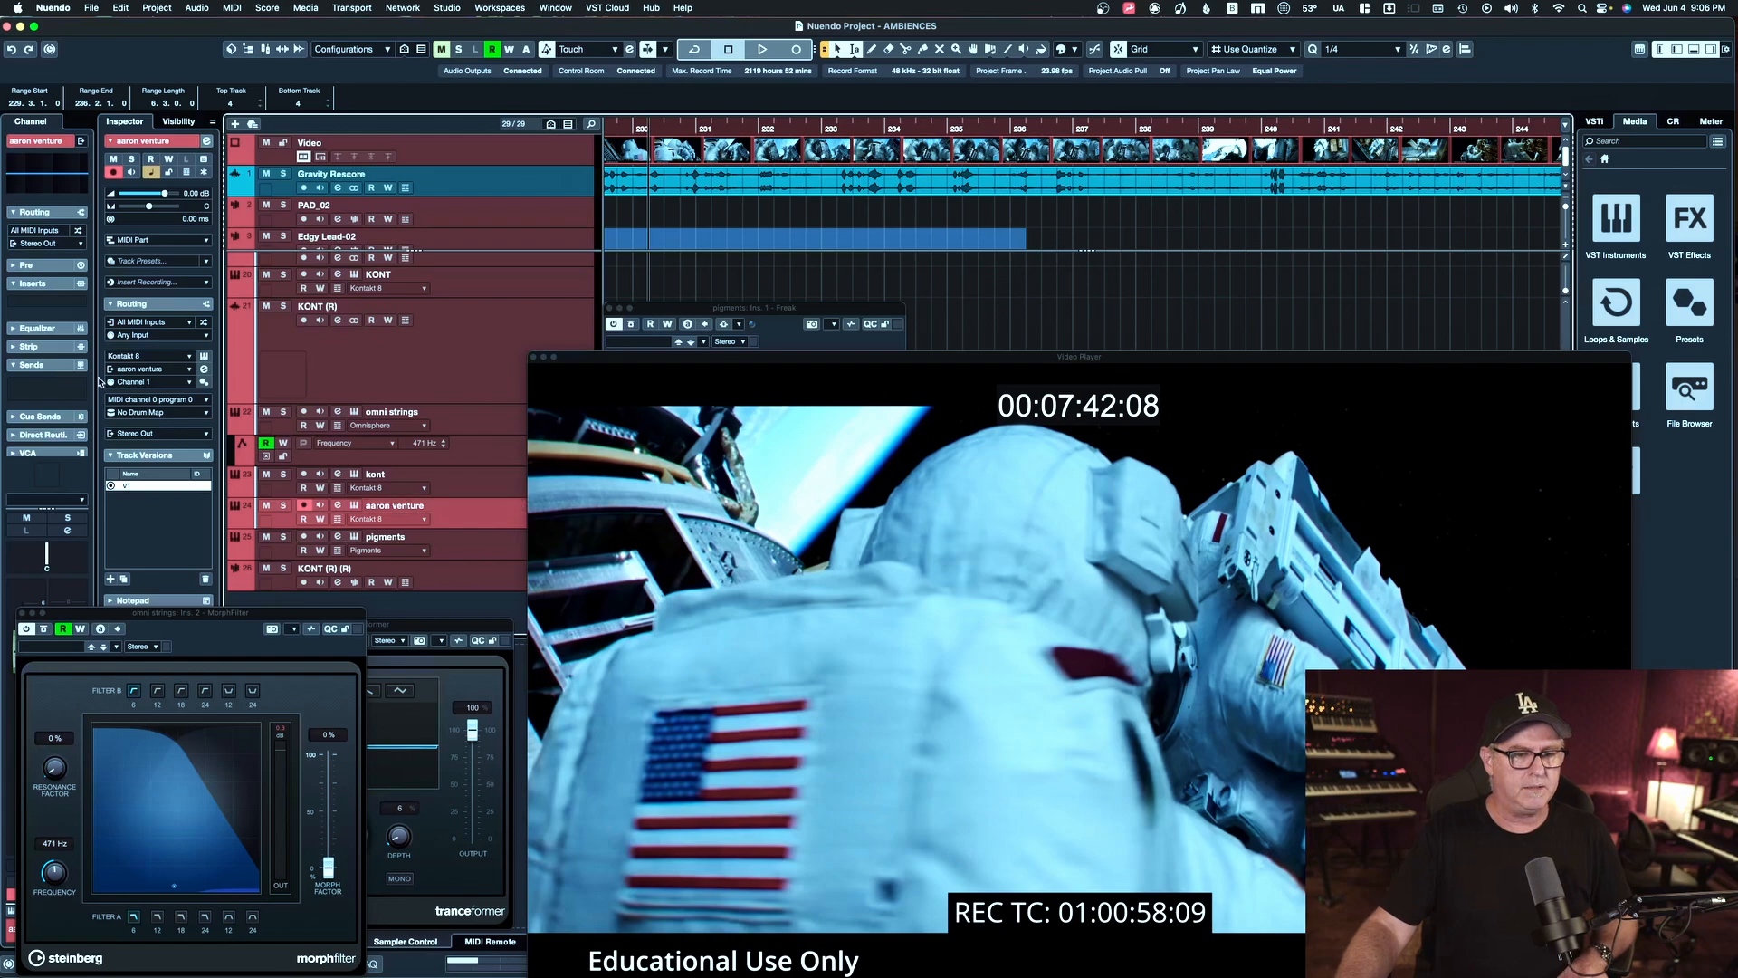
pyautogui.click(81, 302)
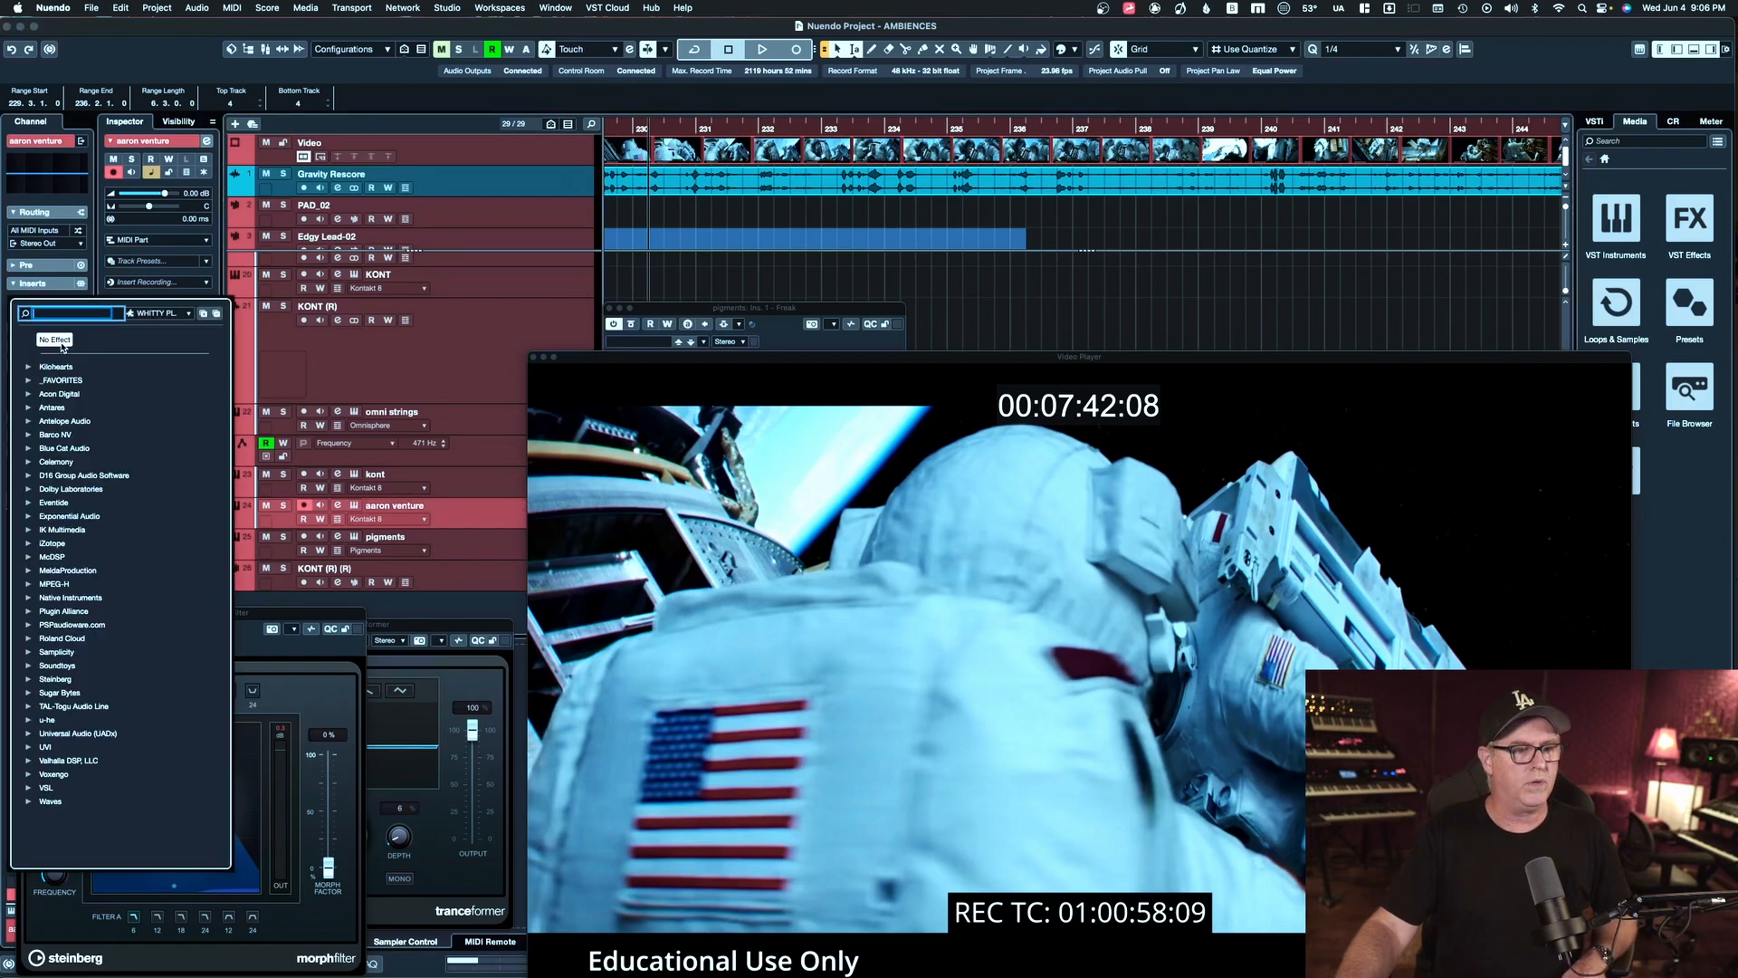
pyautogui.click(28, 380)
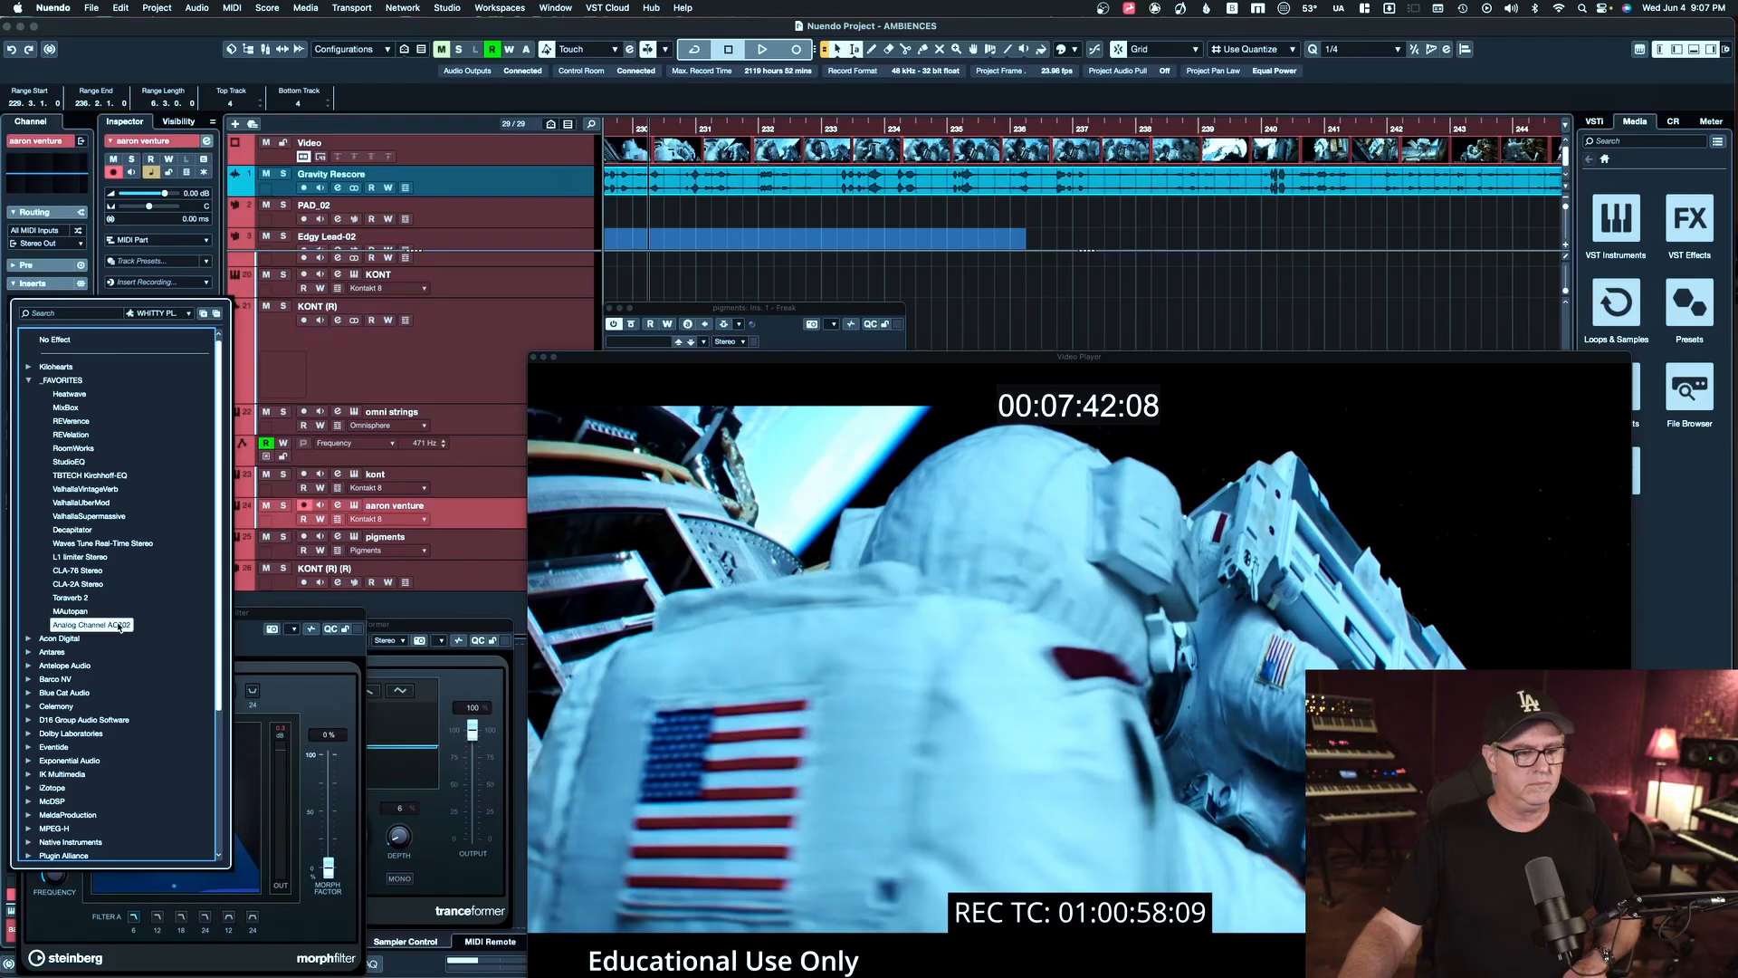
pyautogui.click(90, 625)
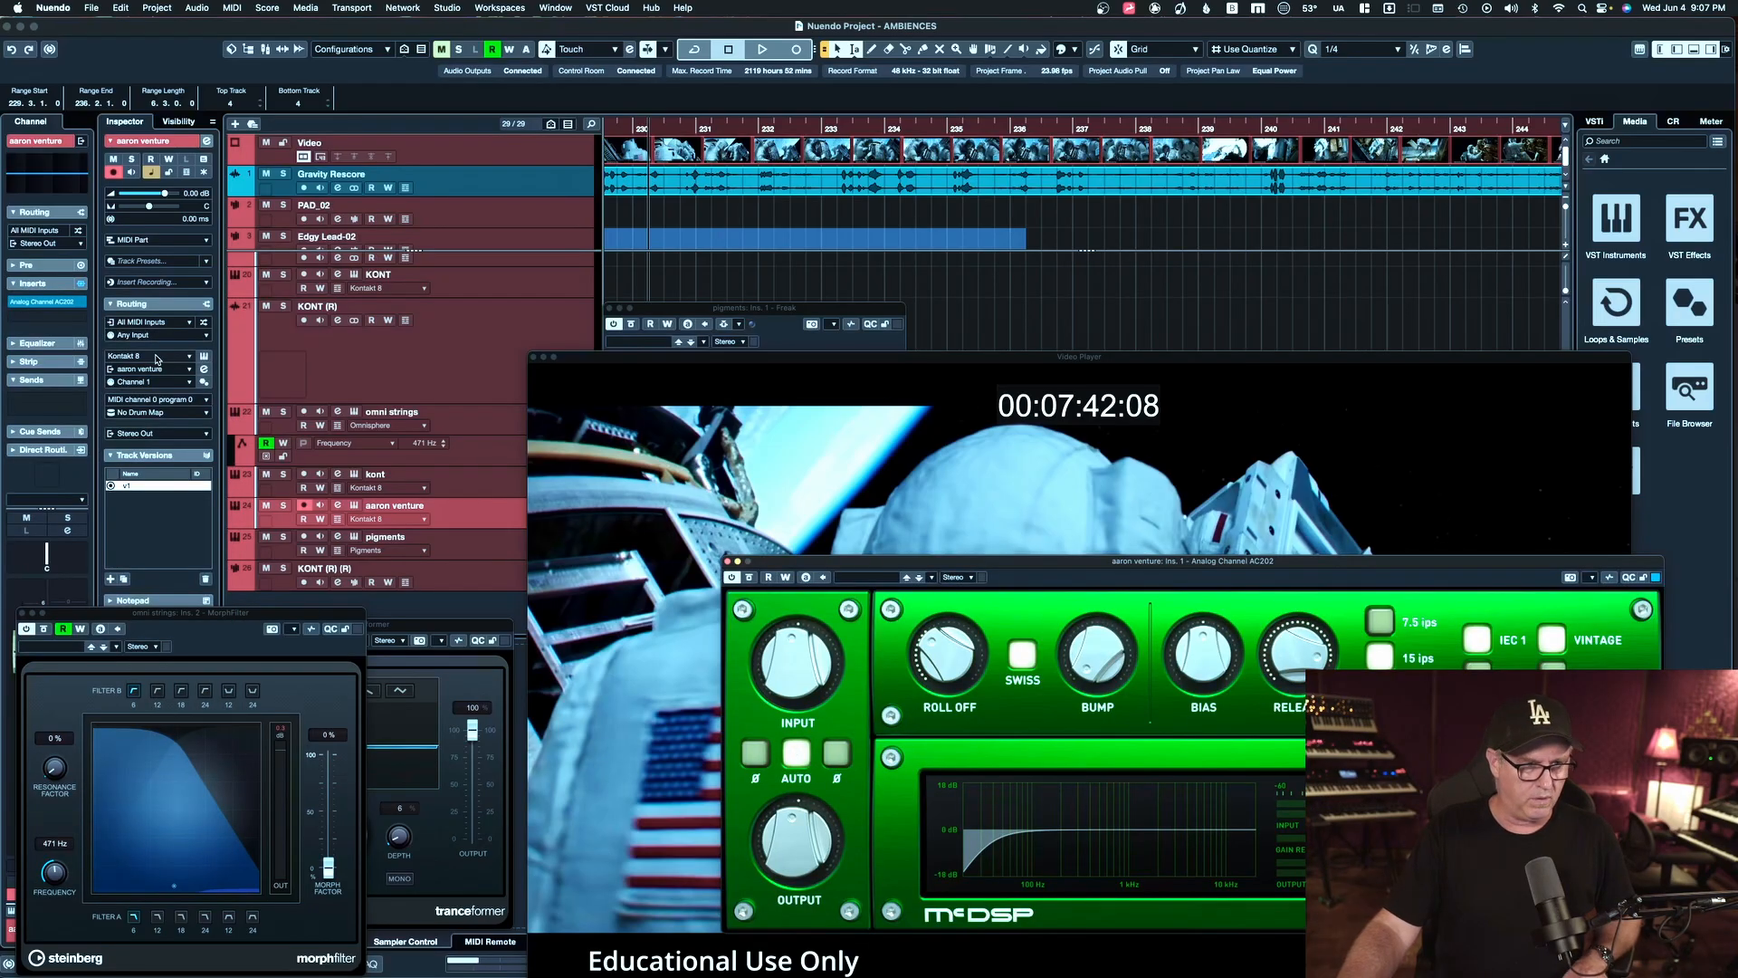
# Add ValhallaÜberMod as the second insert on the aaron venture track and load its BigBloomReverb preset
pyautogui.click(80, 317)
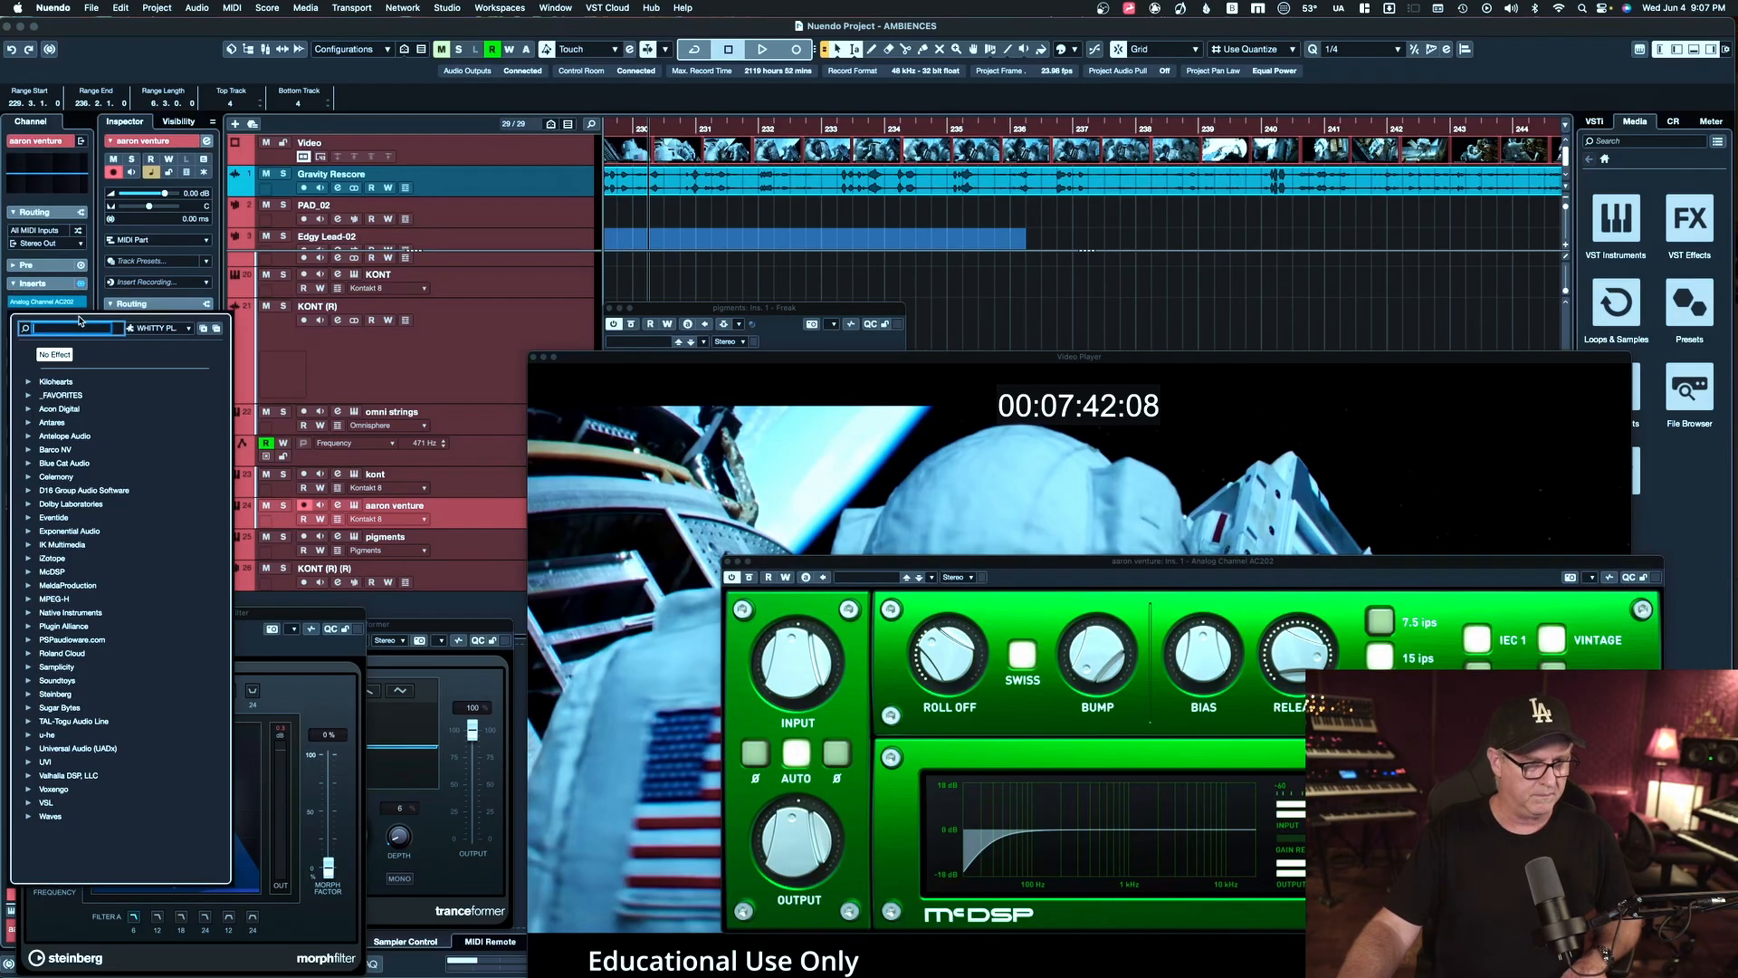
pyautogui.click(29, 395)
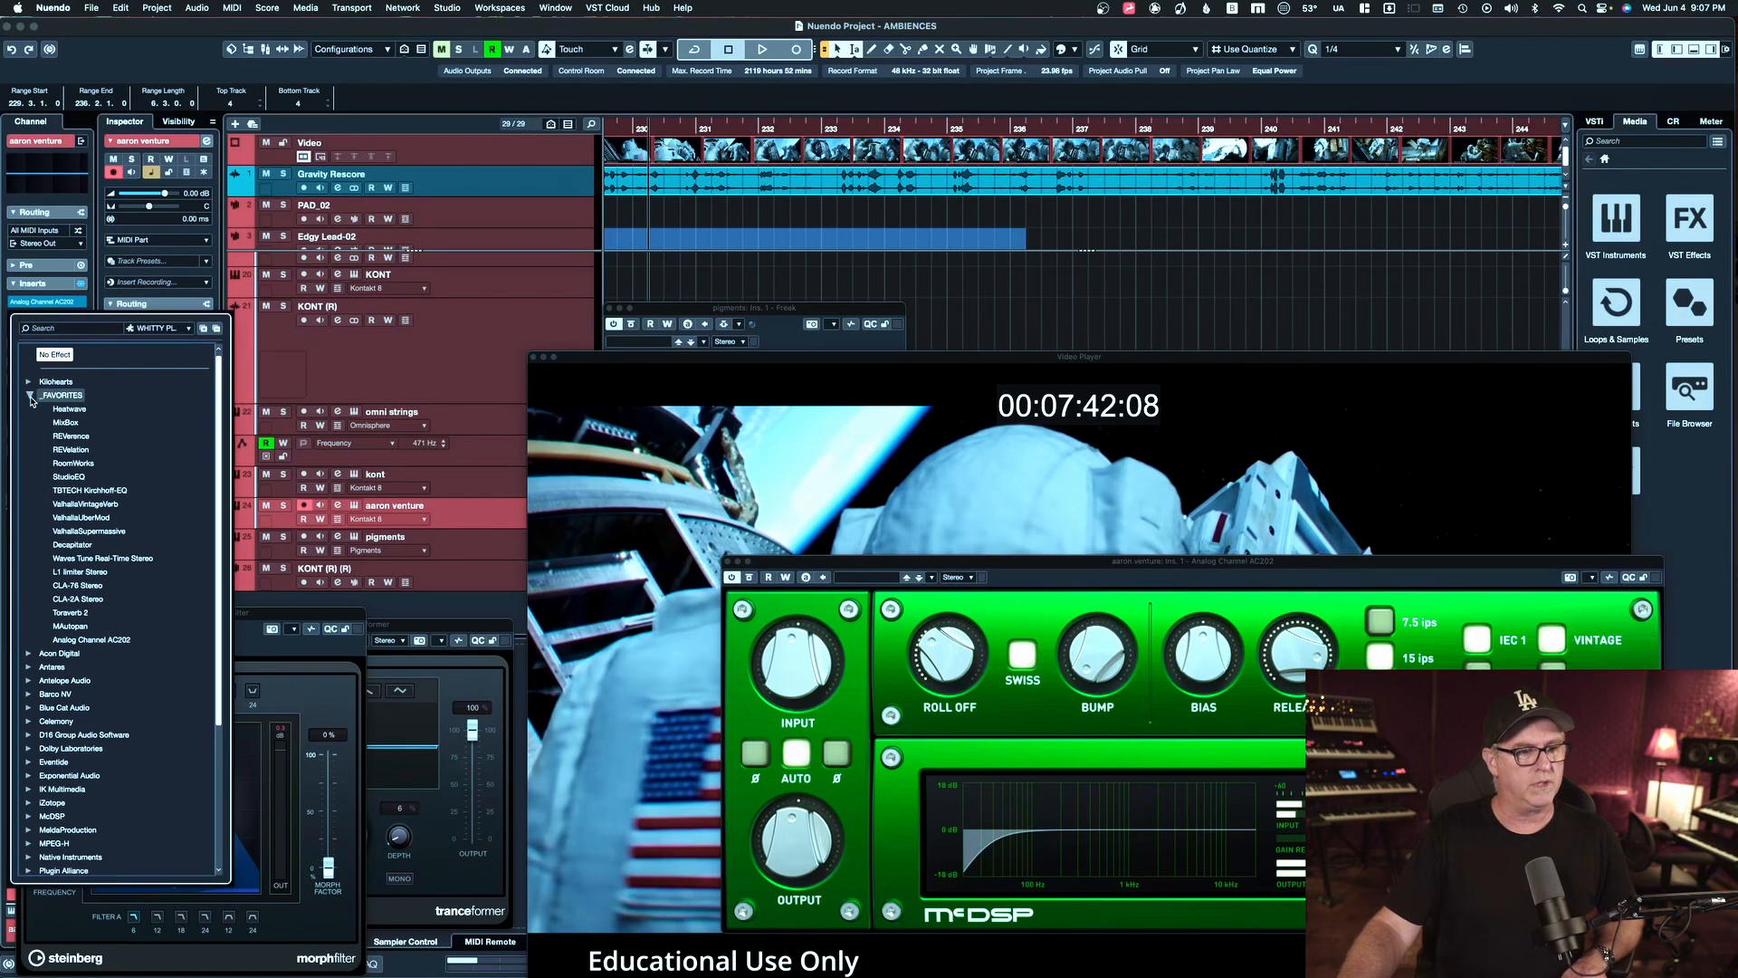
pyautogui.click(82, 516)
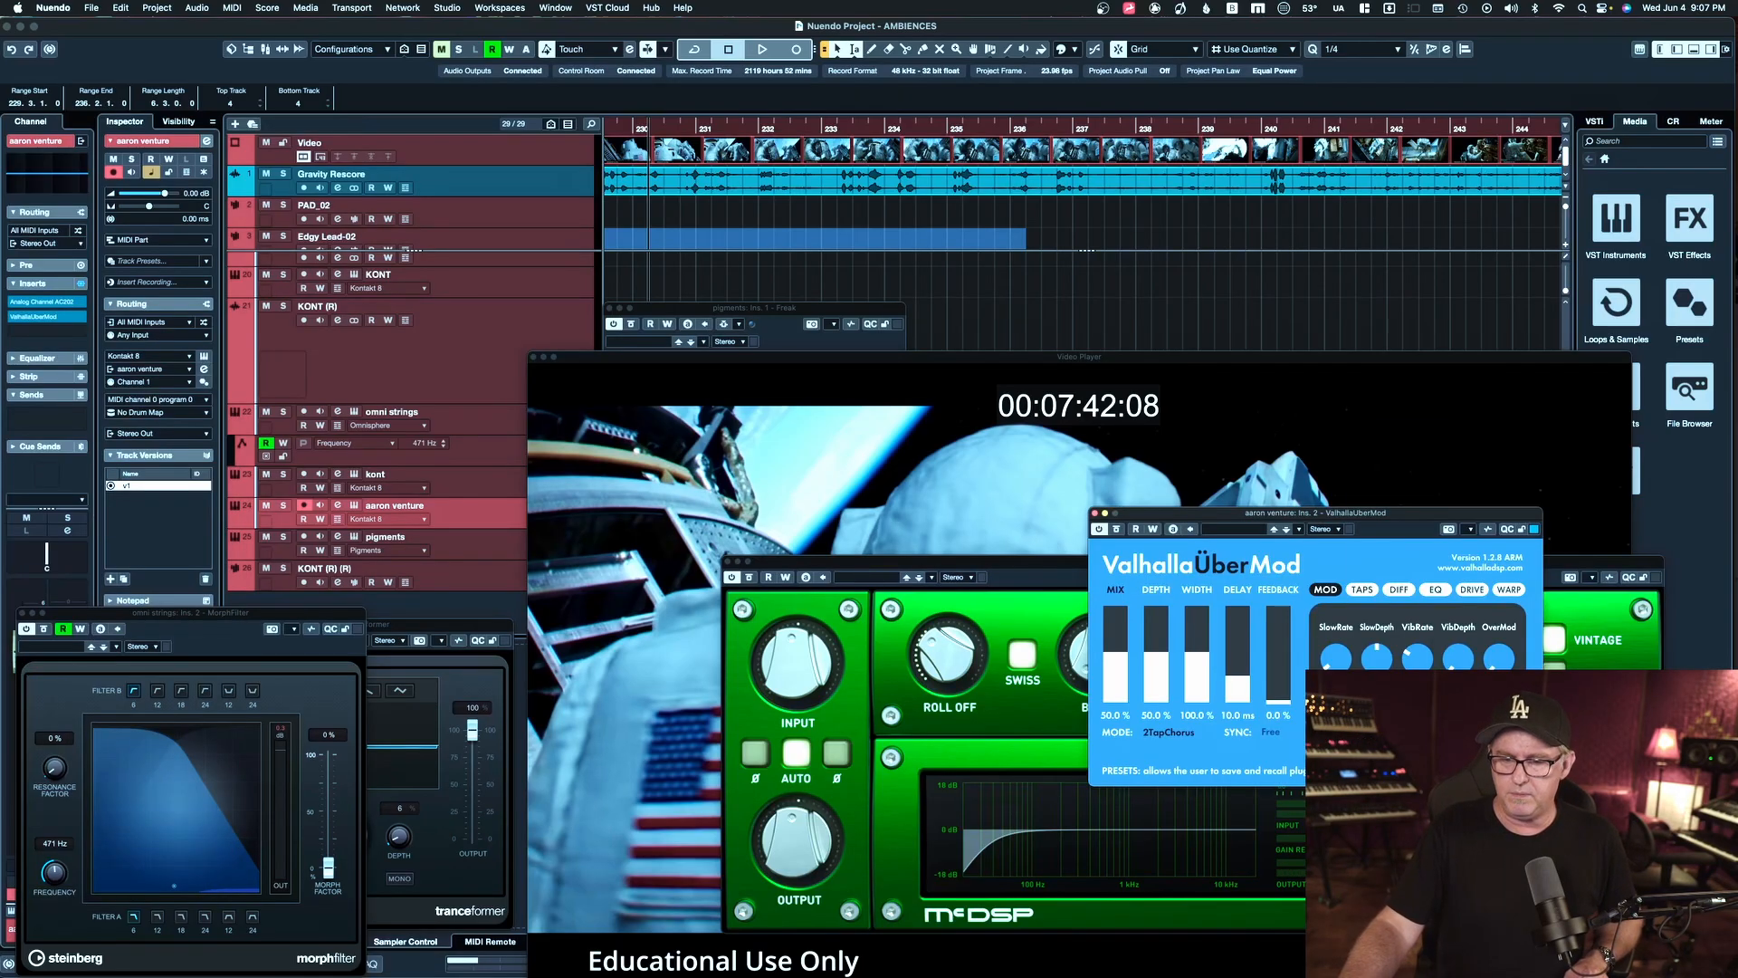
pyautogui.click(1387, 732)
pyautogui.moveTo(1401, 701)
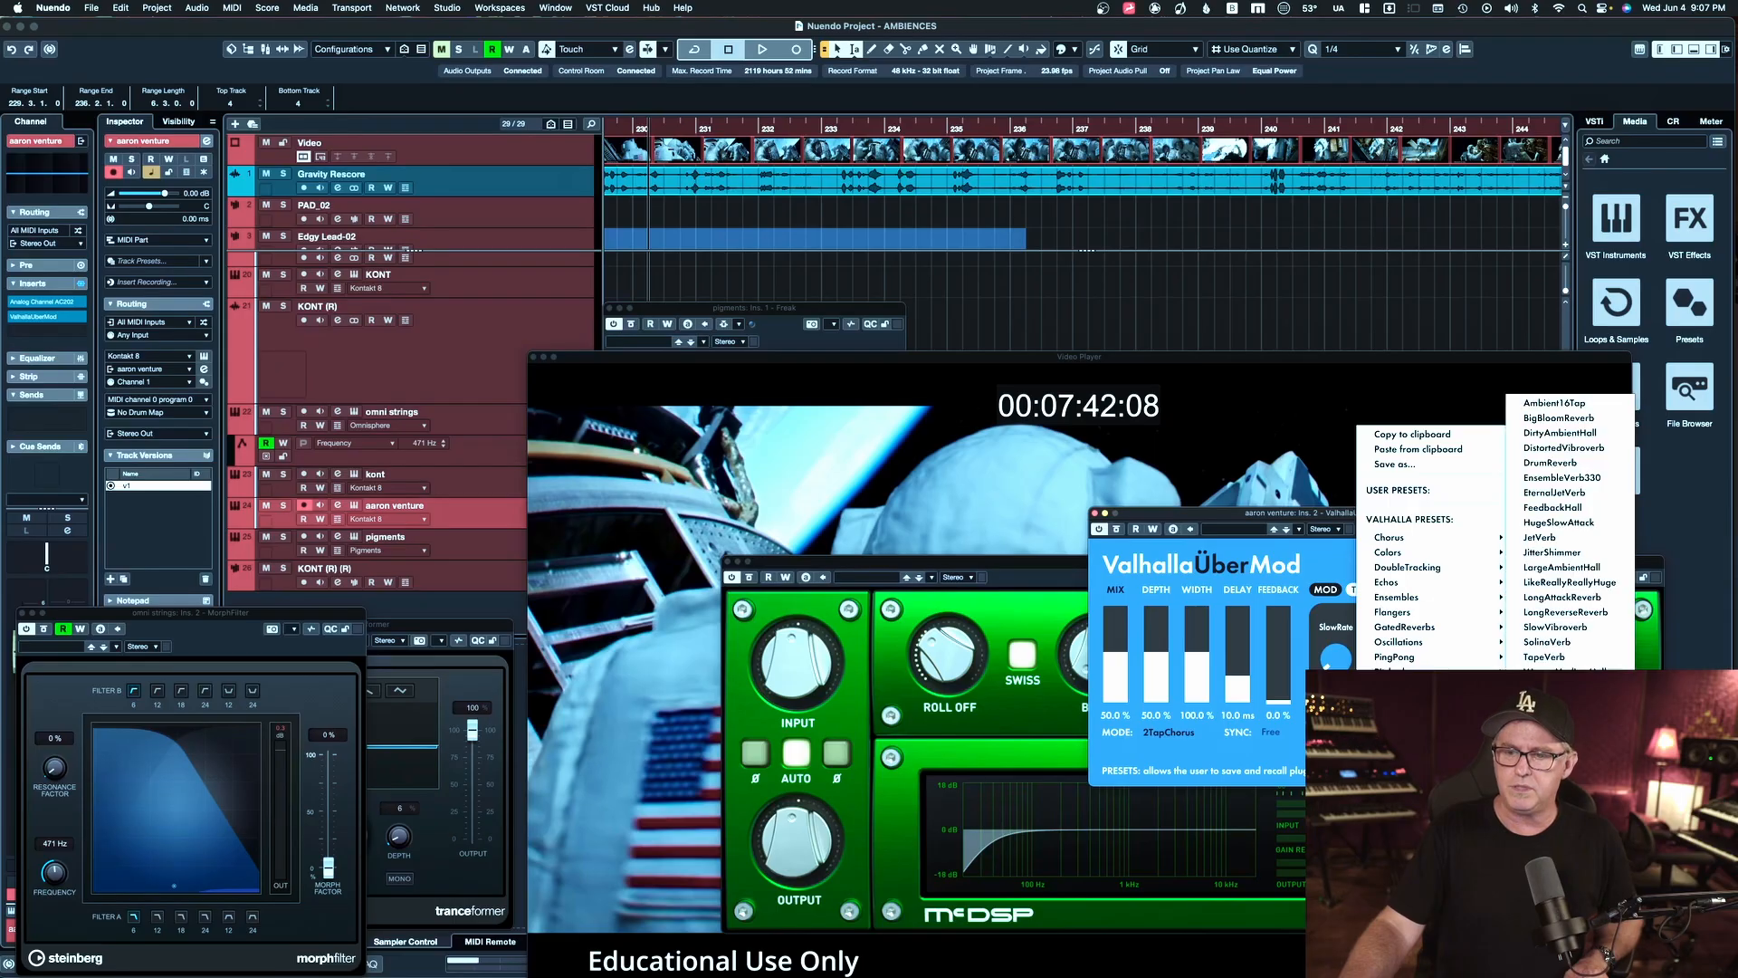
pyautogui.click(1586, 419)
# Record a pass on the aaron venture track from 00:07:39:08 to 00:08:11:12 against the film
pyautogui.moveTo(801, 358); pyautogui.dragTo(789, 360)
pyautogui.moveTo(634, 279); pyautogui.dragTo(575, 270)
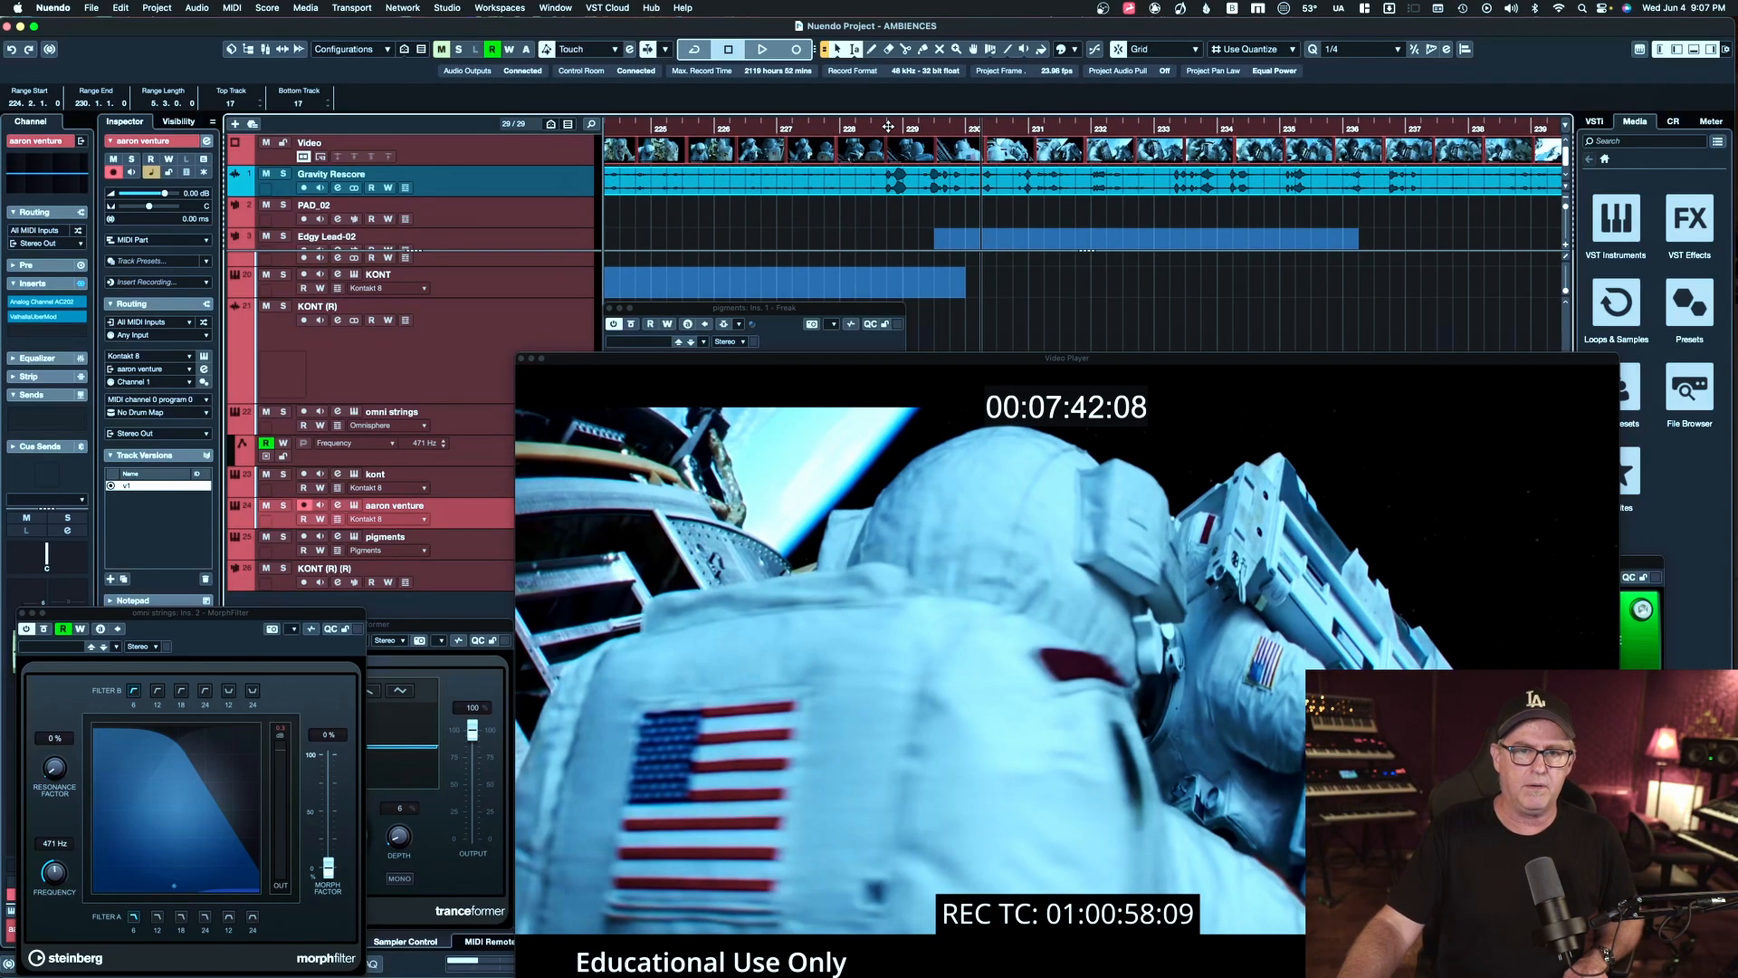
pyautogui.click(888, 127)
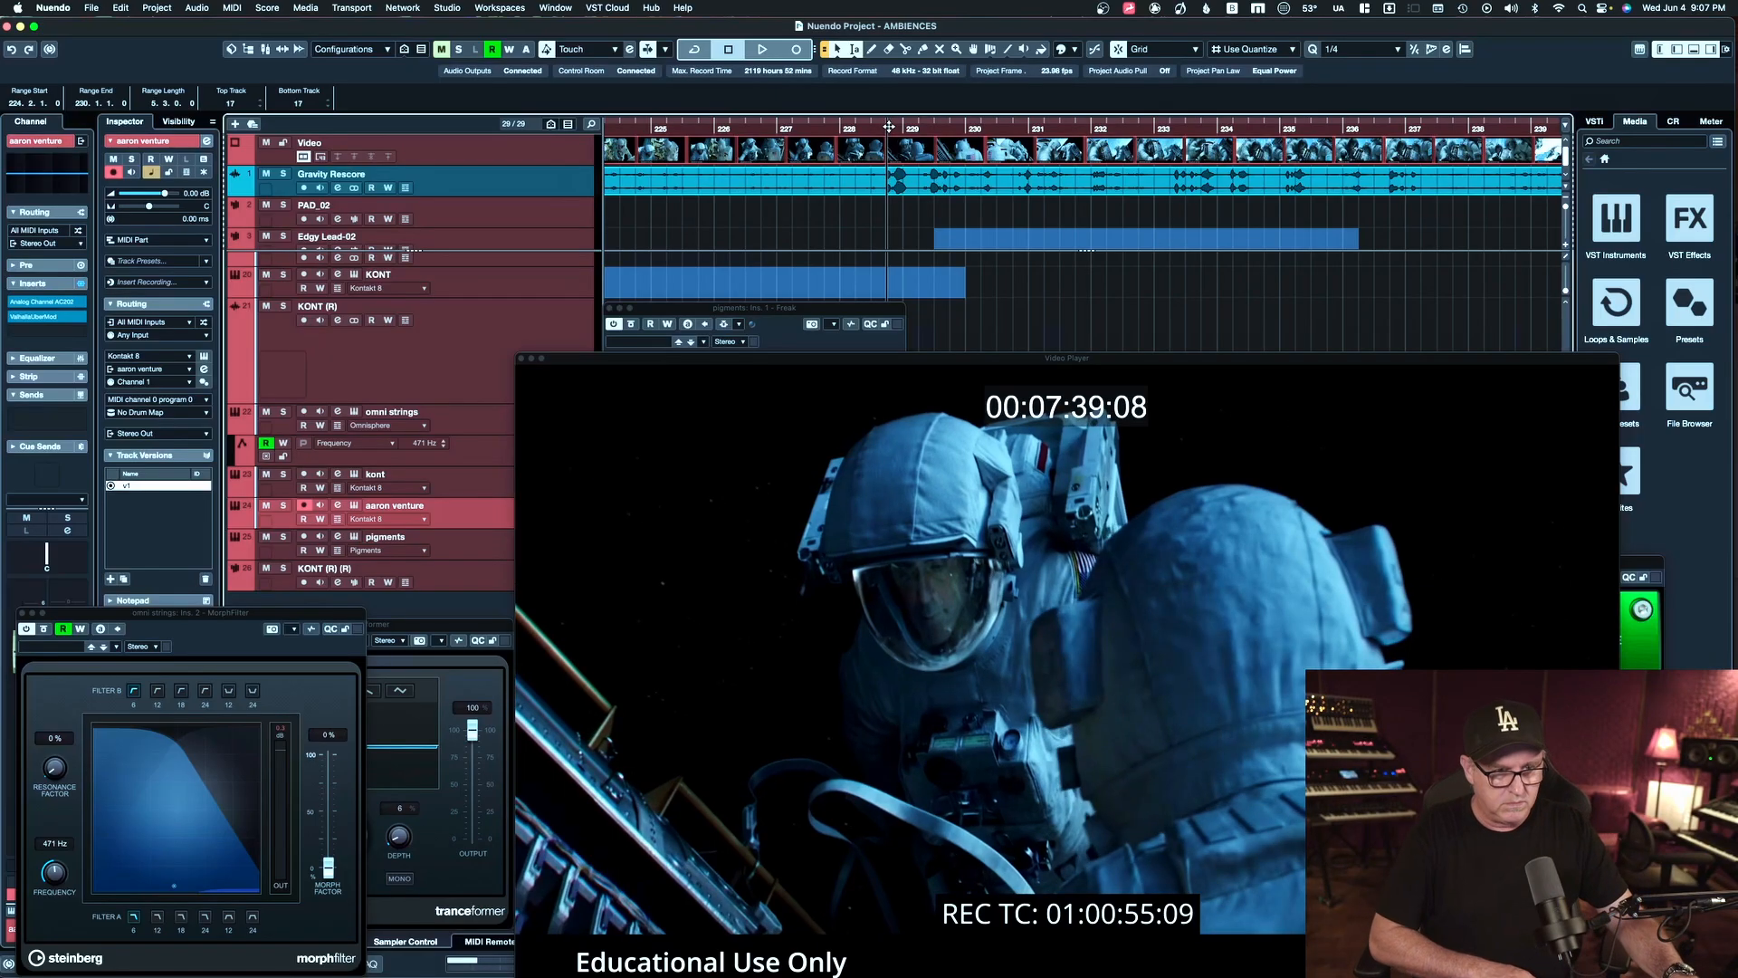
pyautogui.press('KP_Multiply')
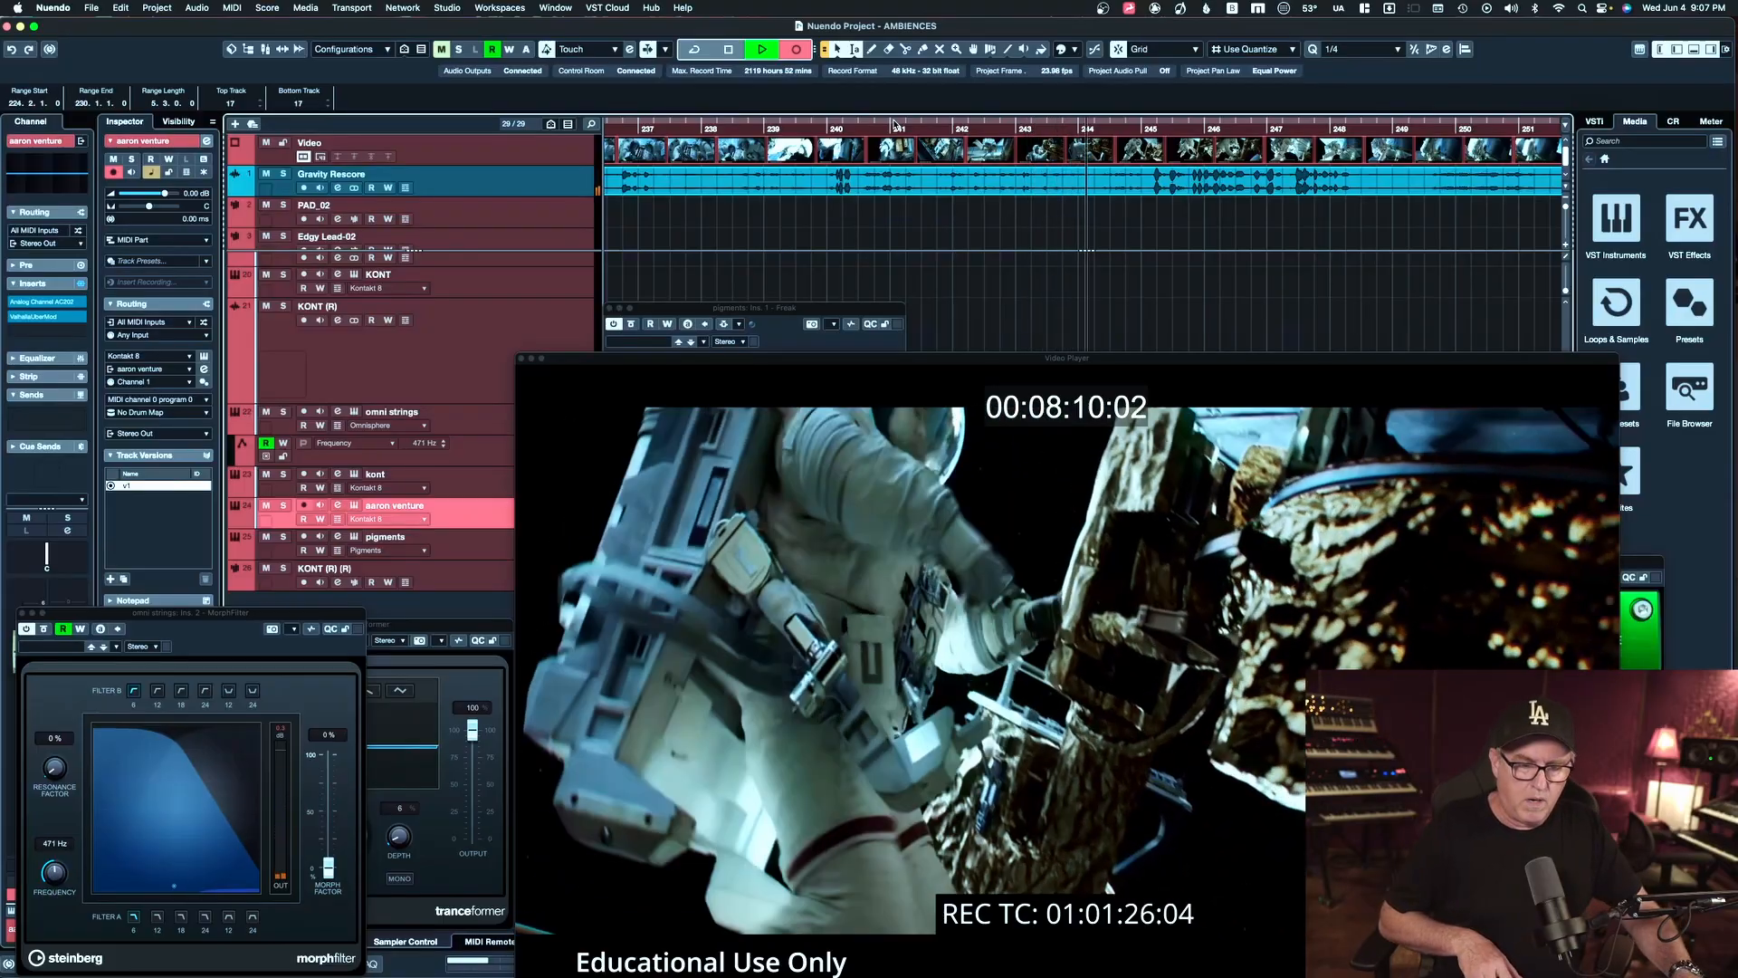
pyautogui.press('space')
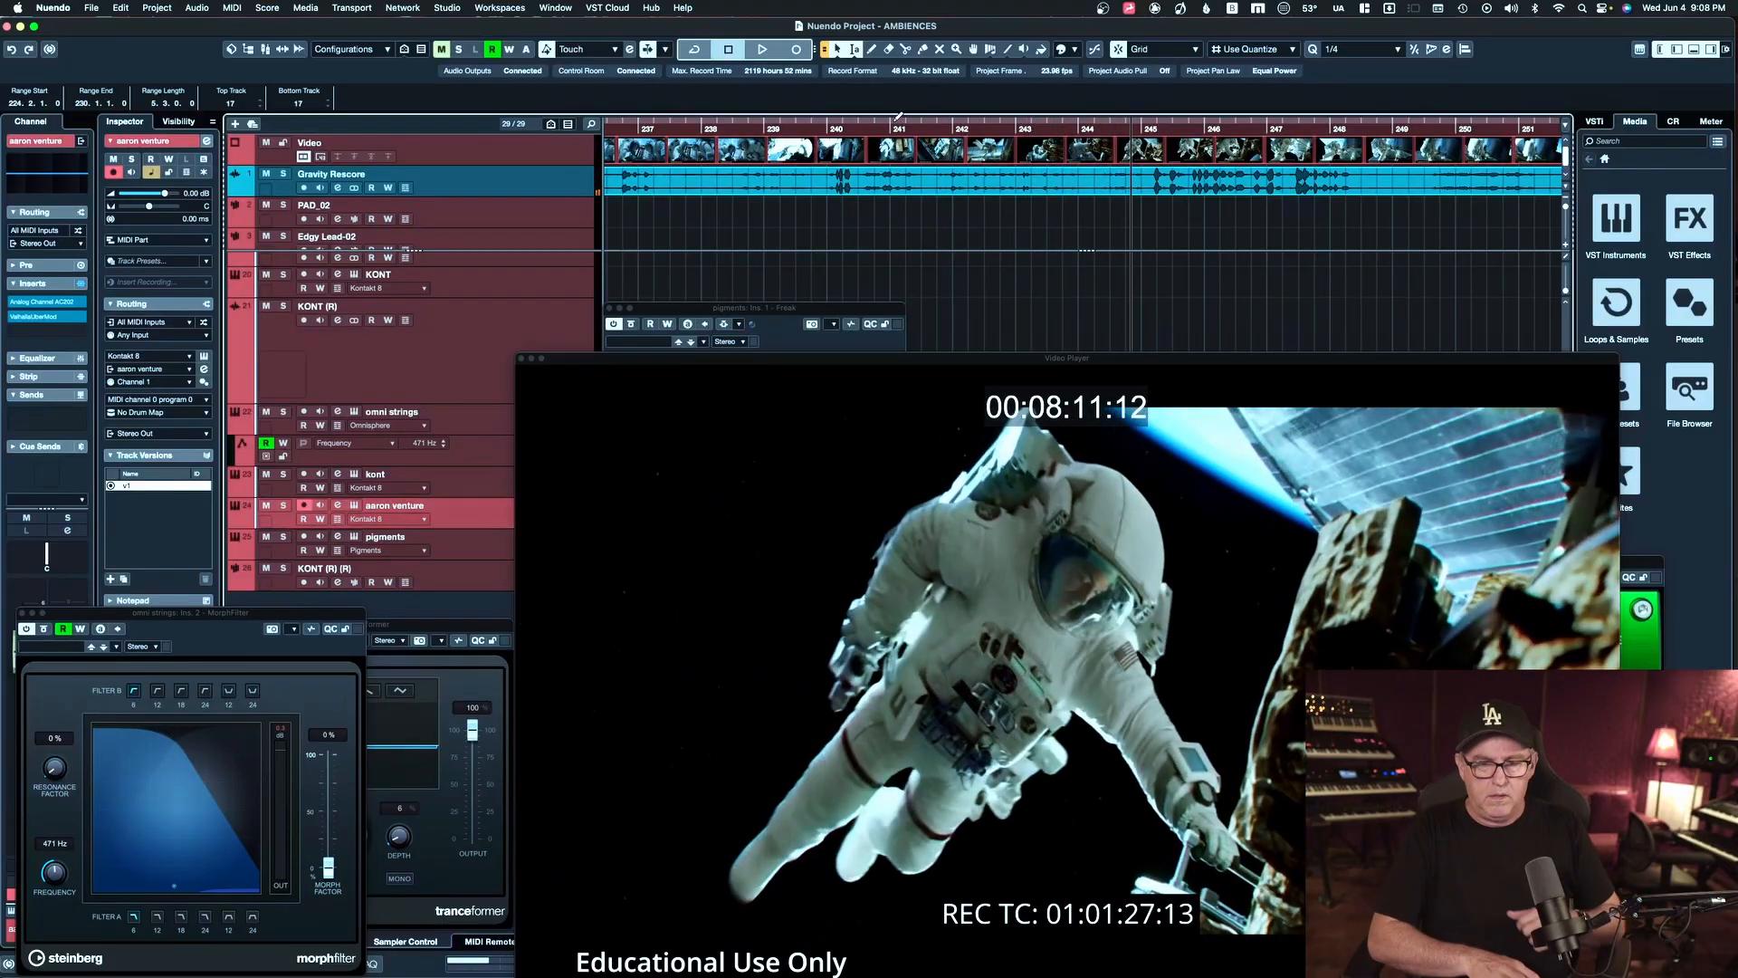